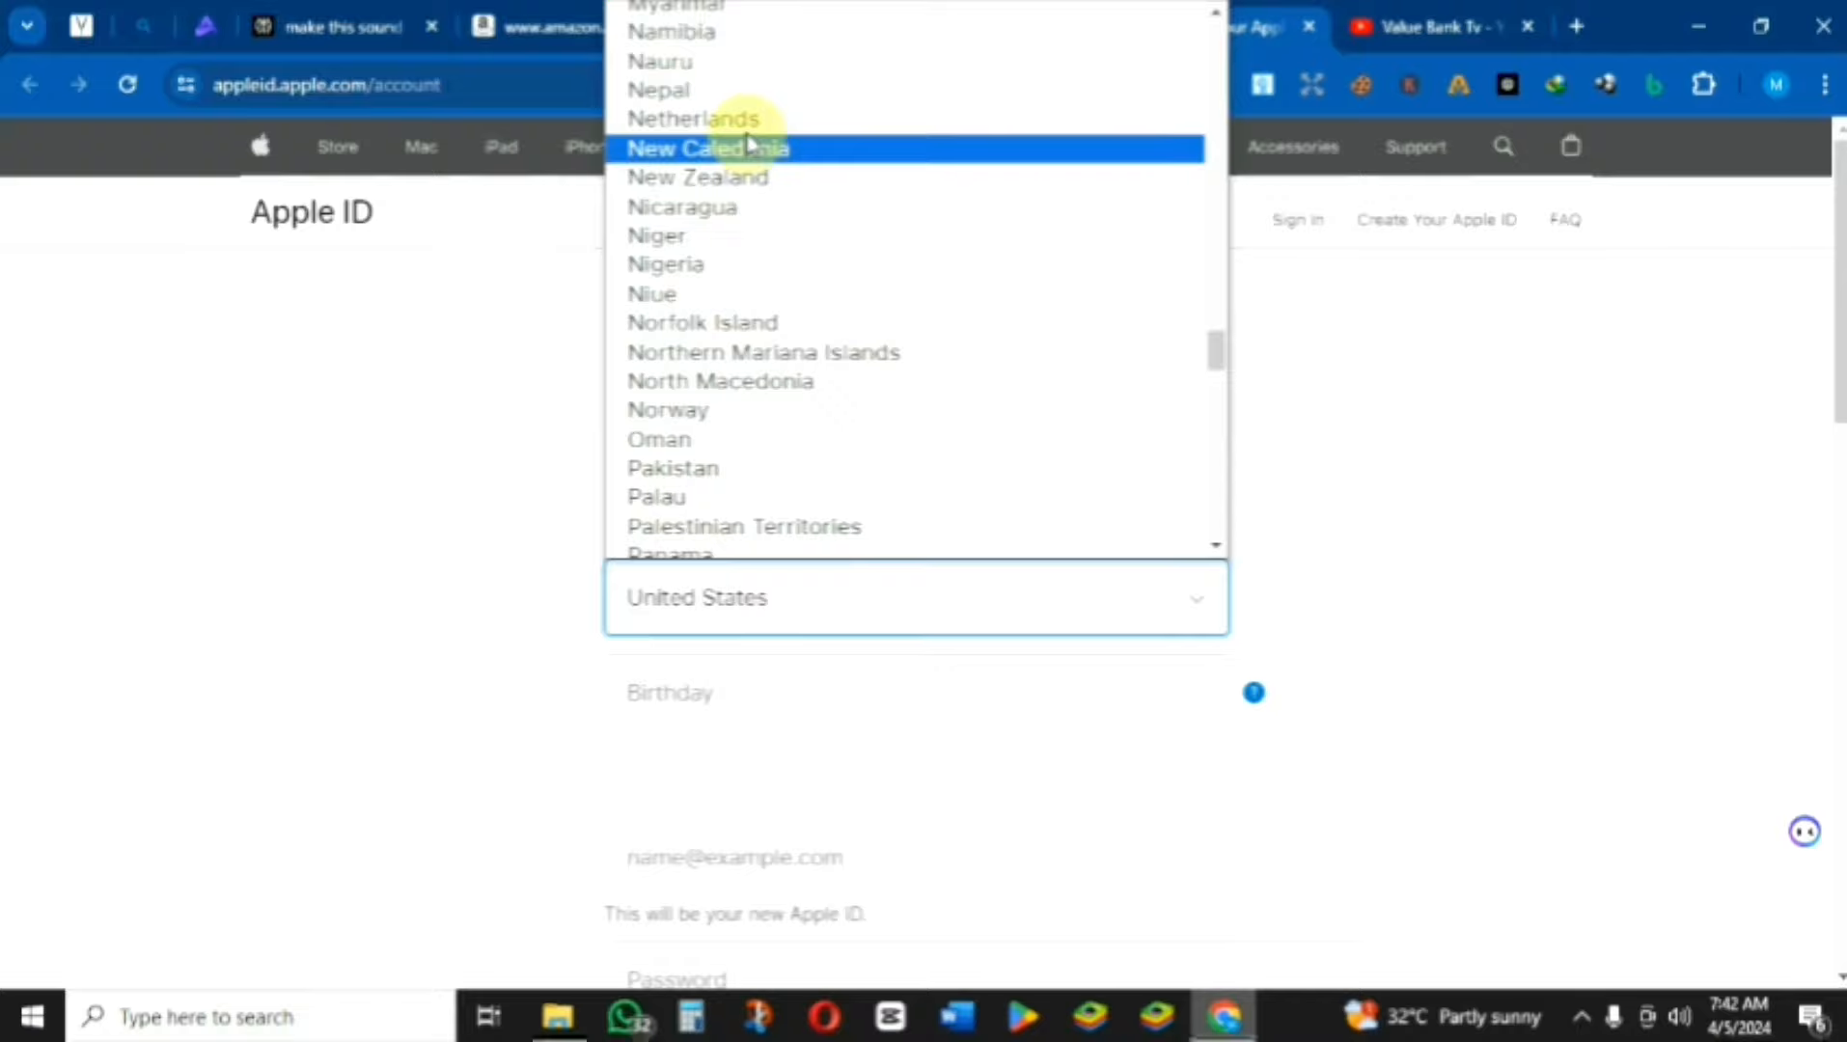
Choose Nigeria as the country/region and enter the date of birth
left_click(748, 263)
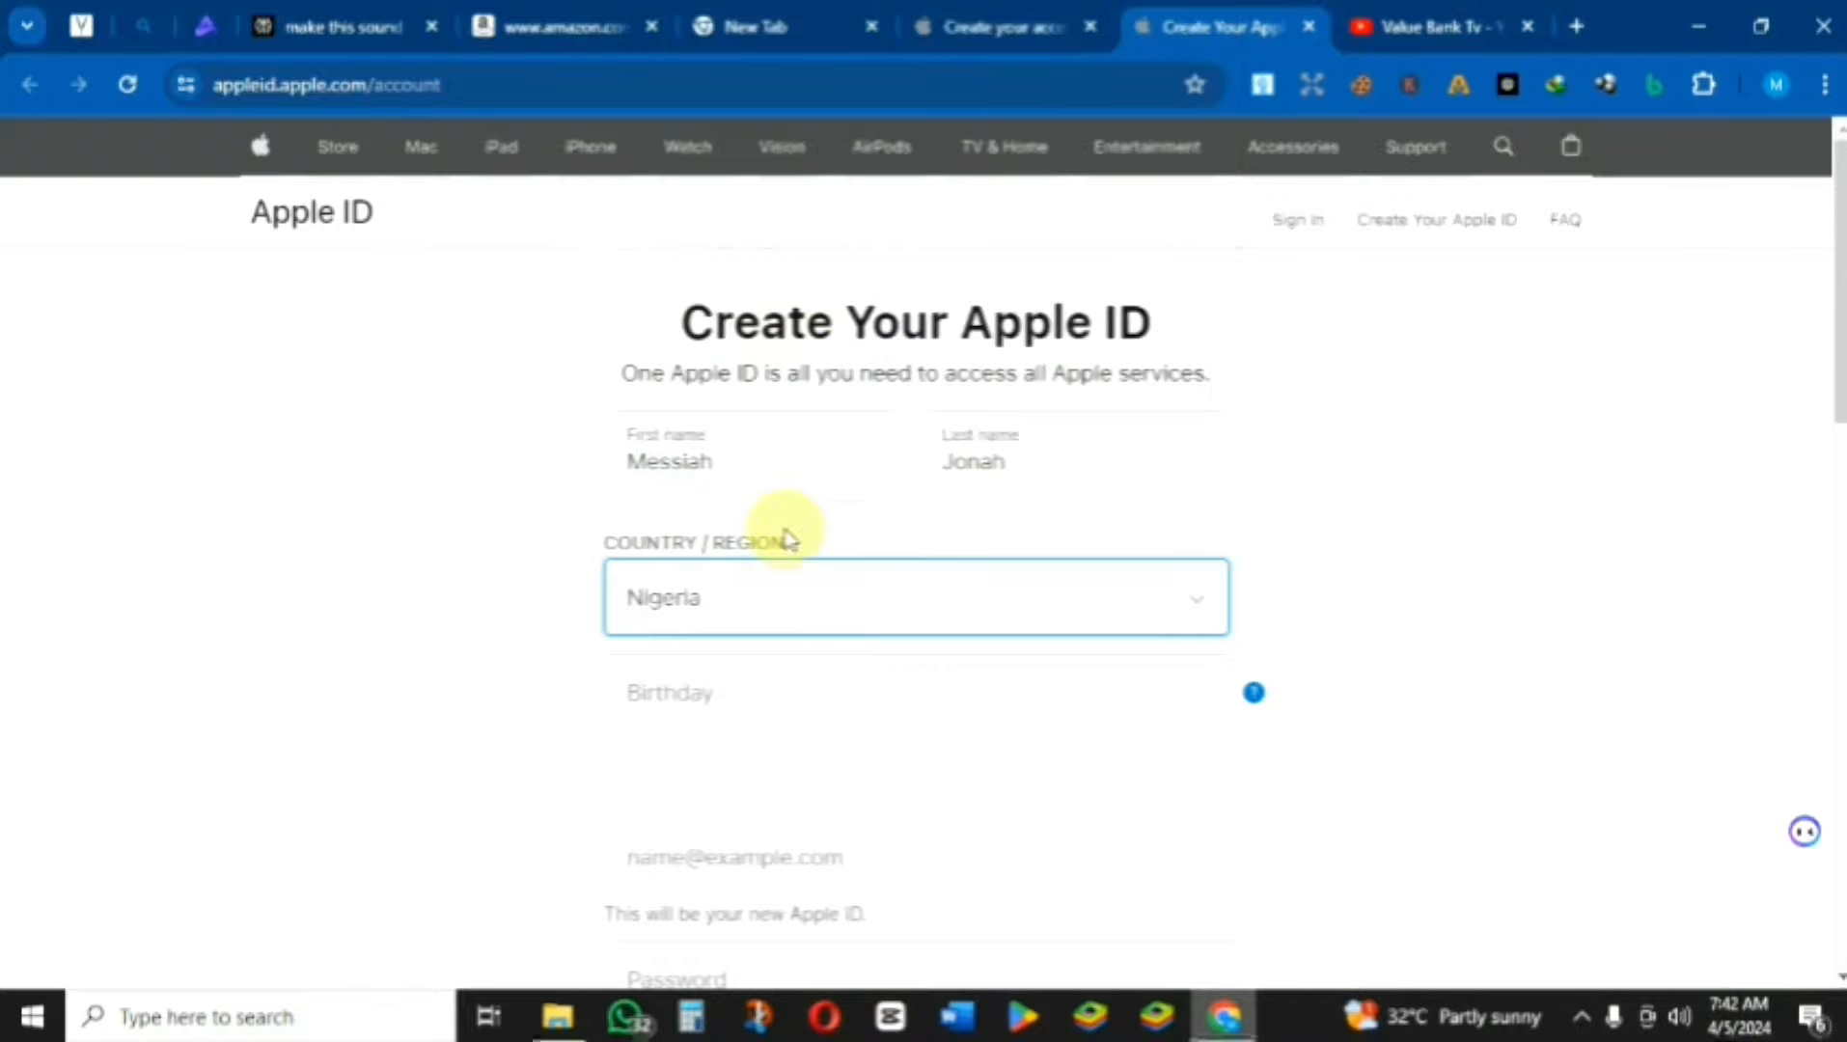
scroll(782, 528, "down", 2)
left_click(866, 562)
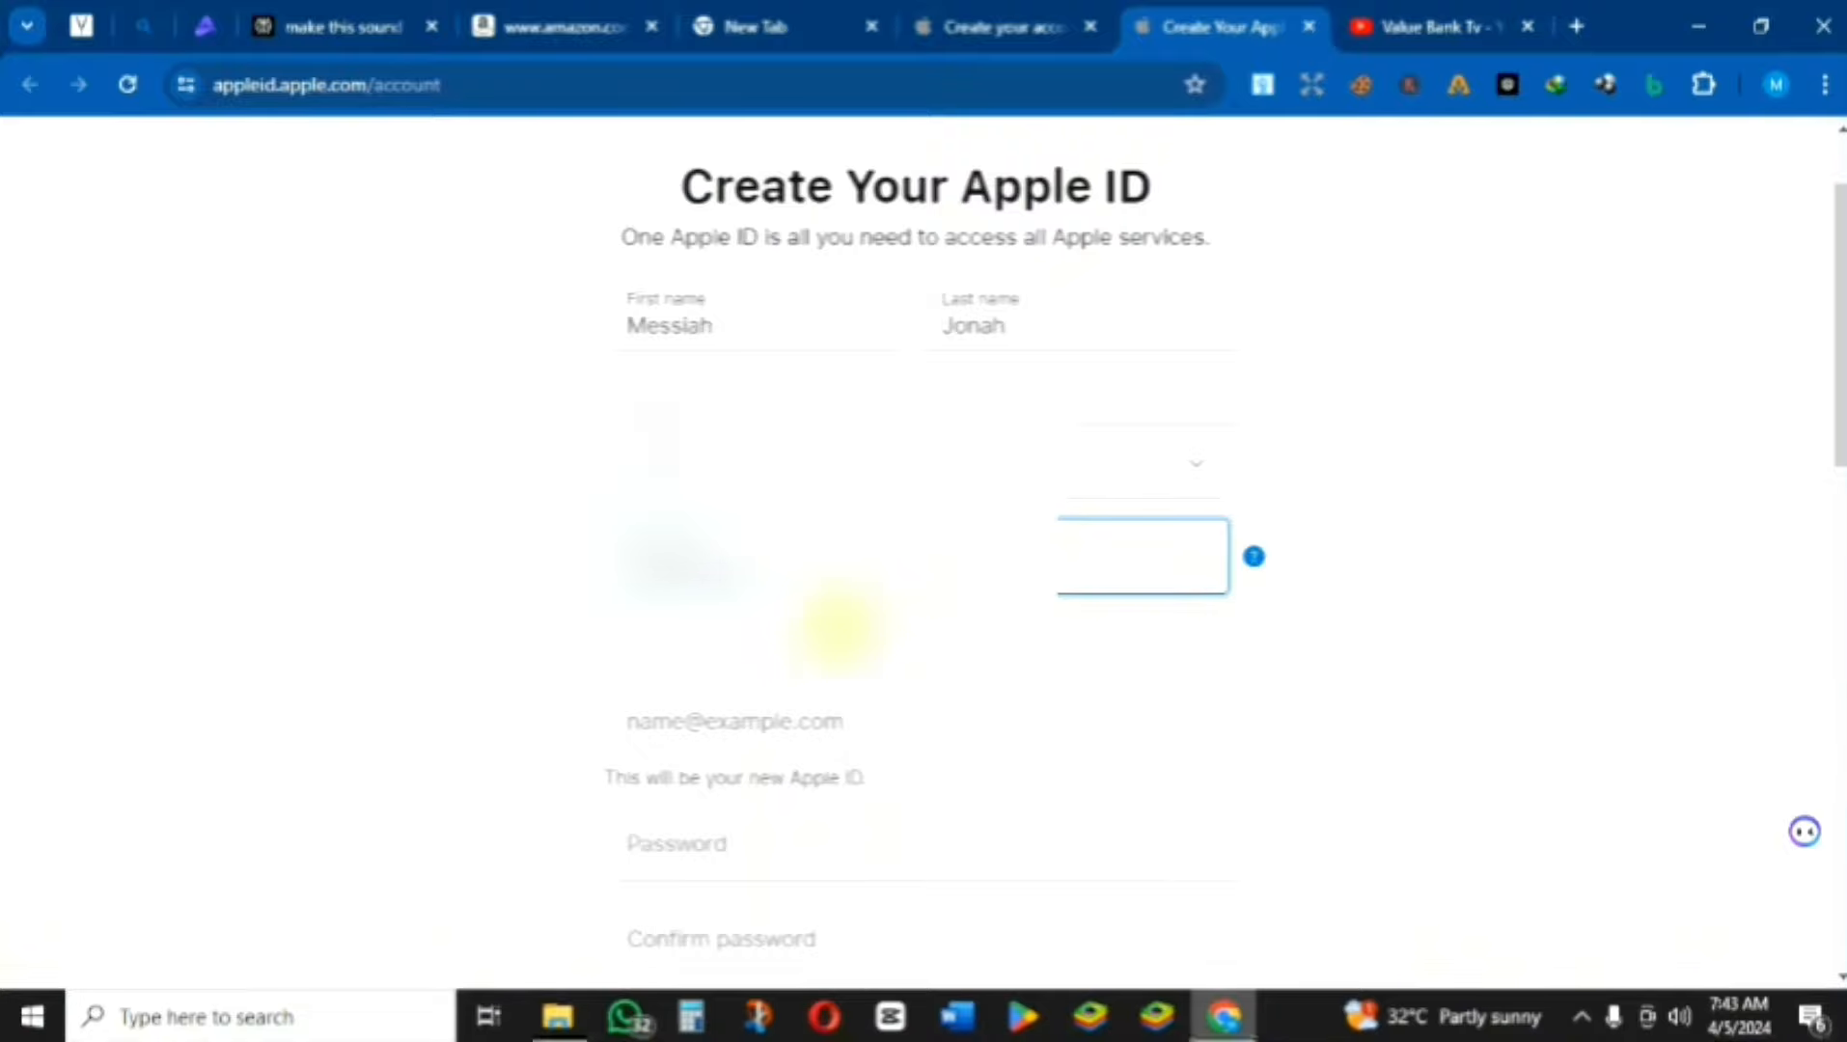
scroll(838, 627, "down", 1)
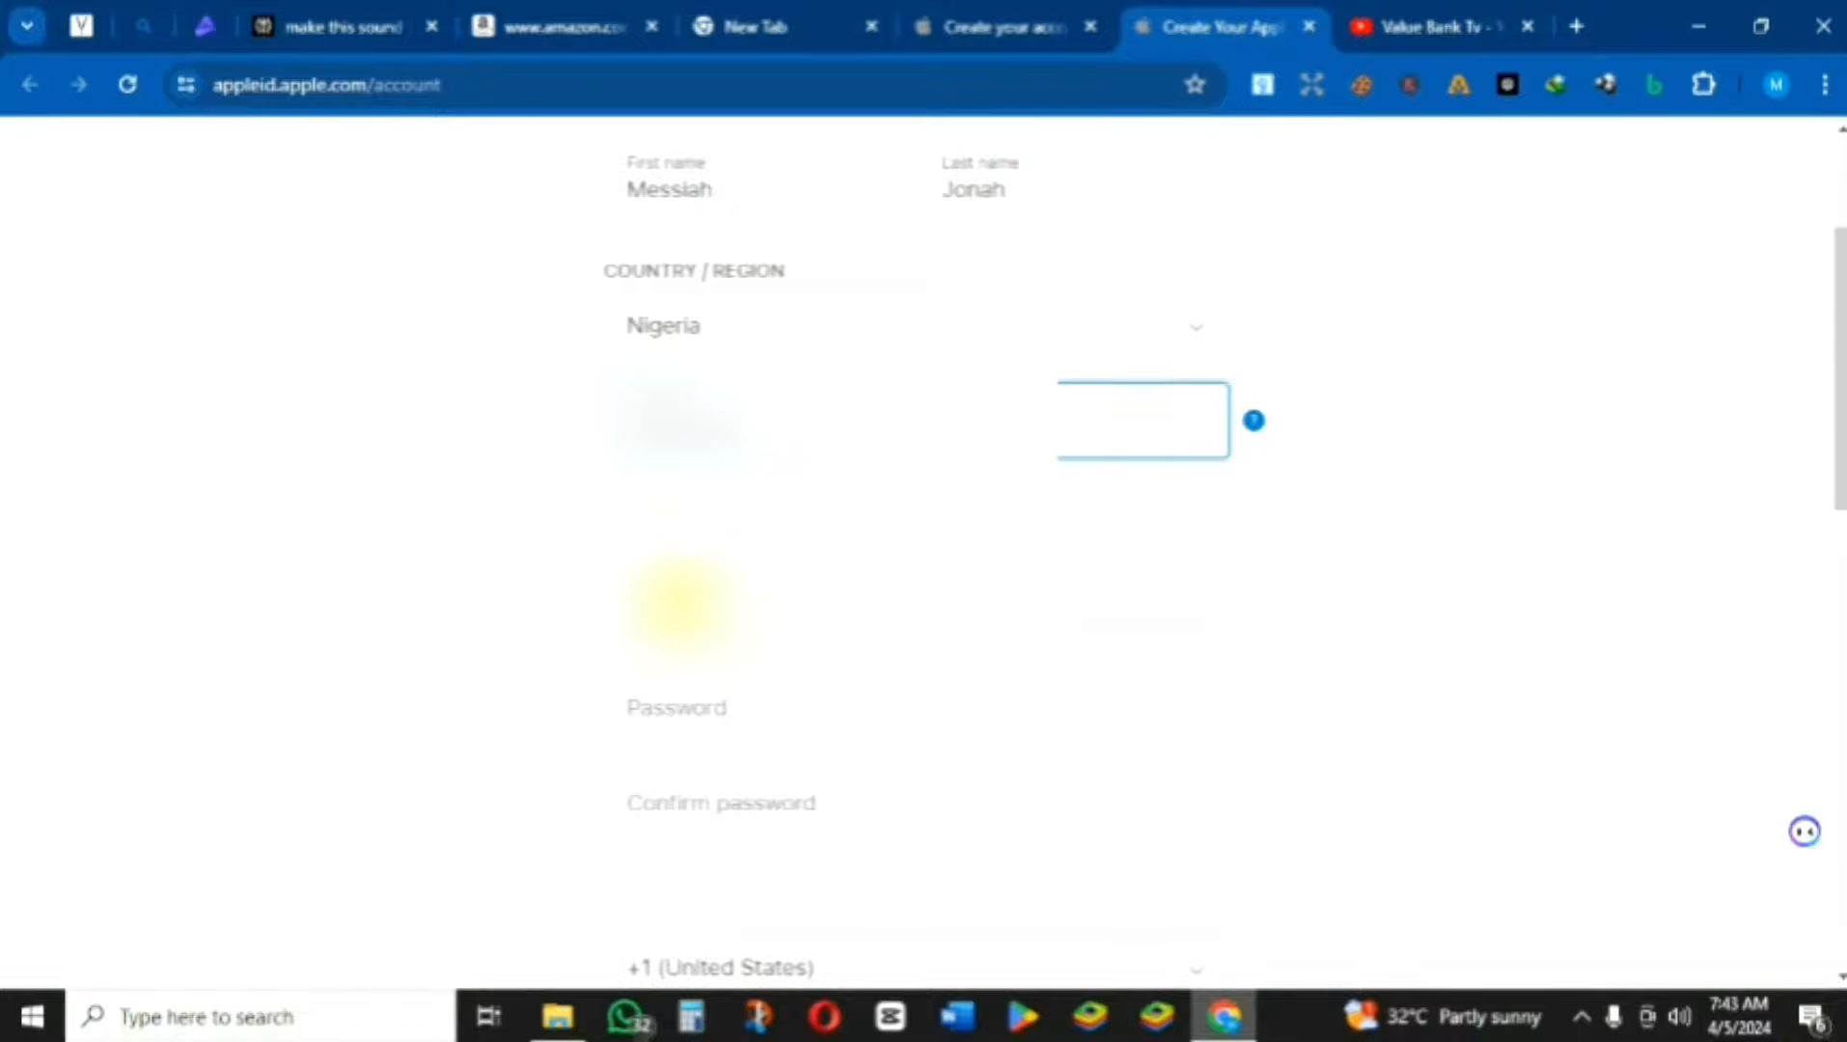
Enter the Apple ID e-mail address, then type a strong password and confirm it
left_click(664, 595)
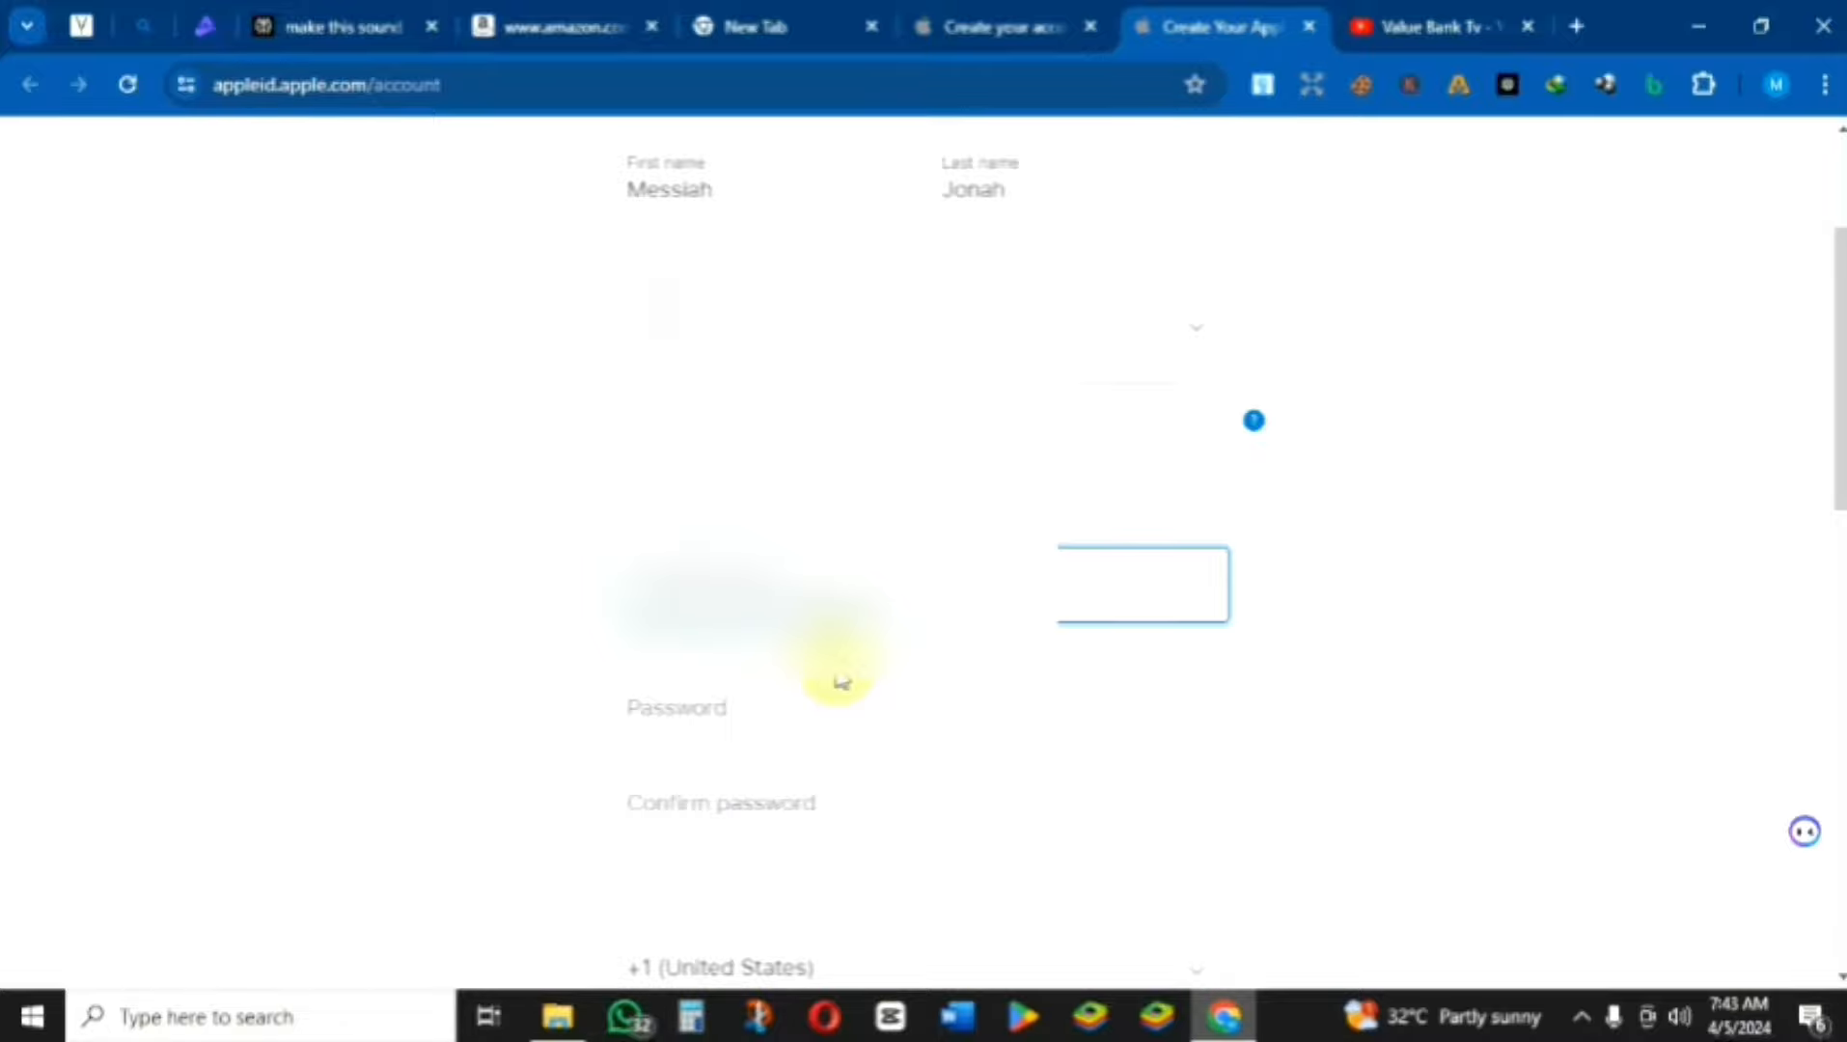
scroll(849, 690, "down", 1)
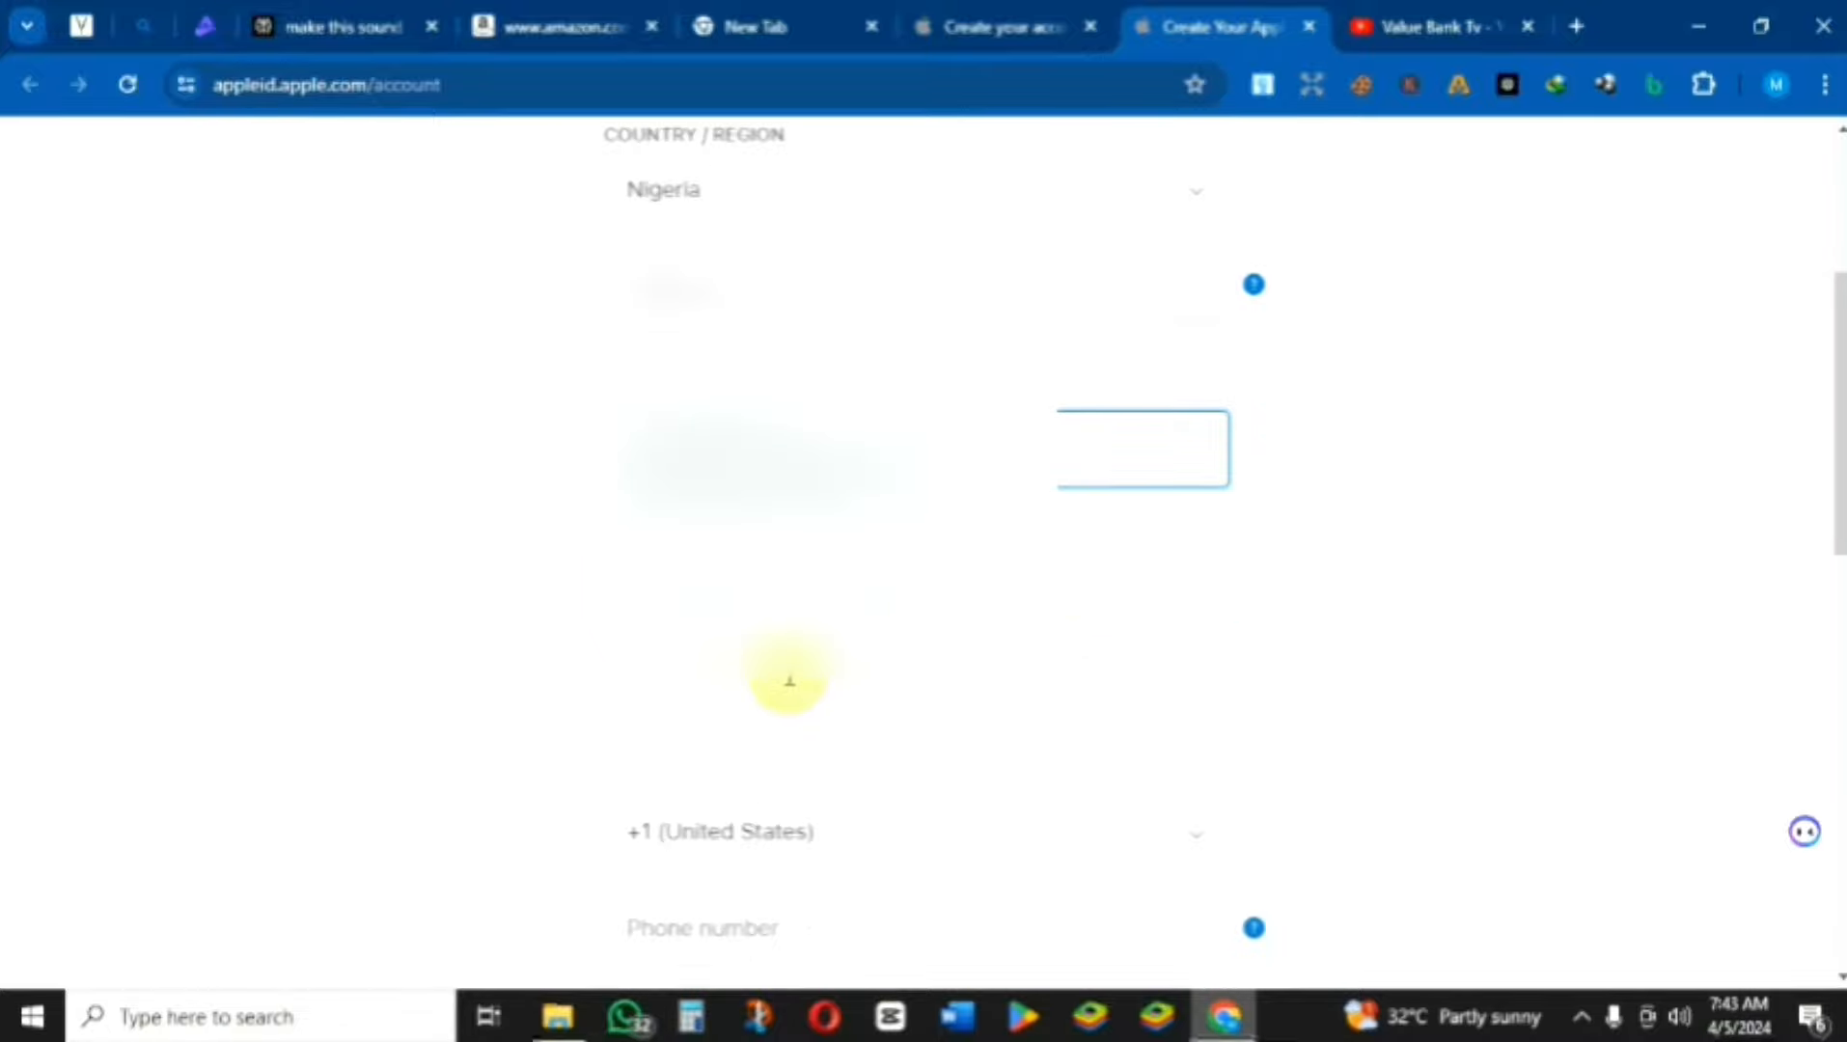
left_click(676, 576)
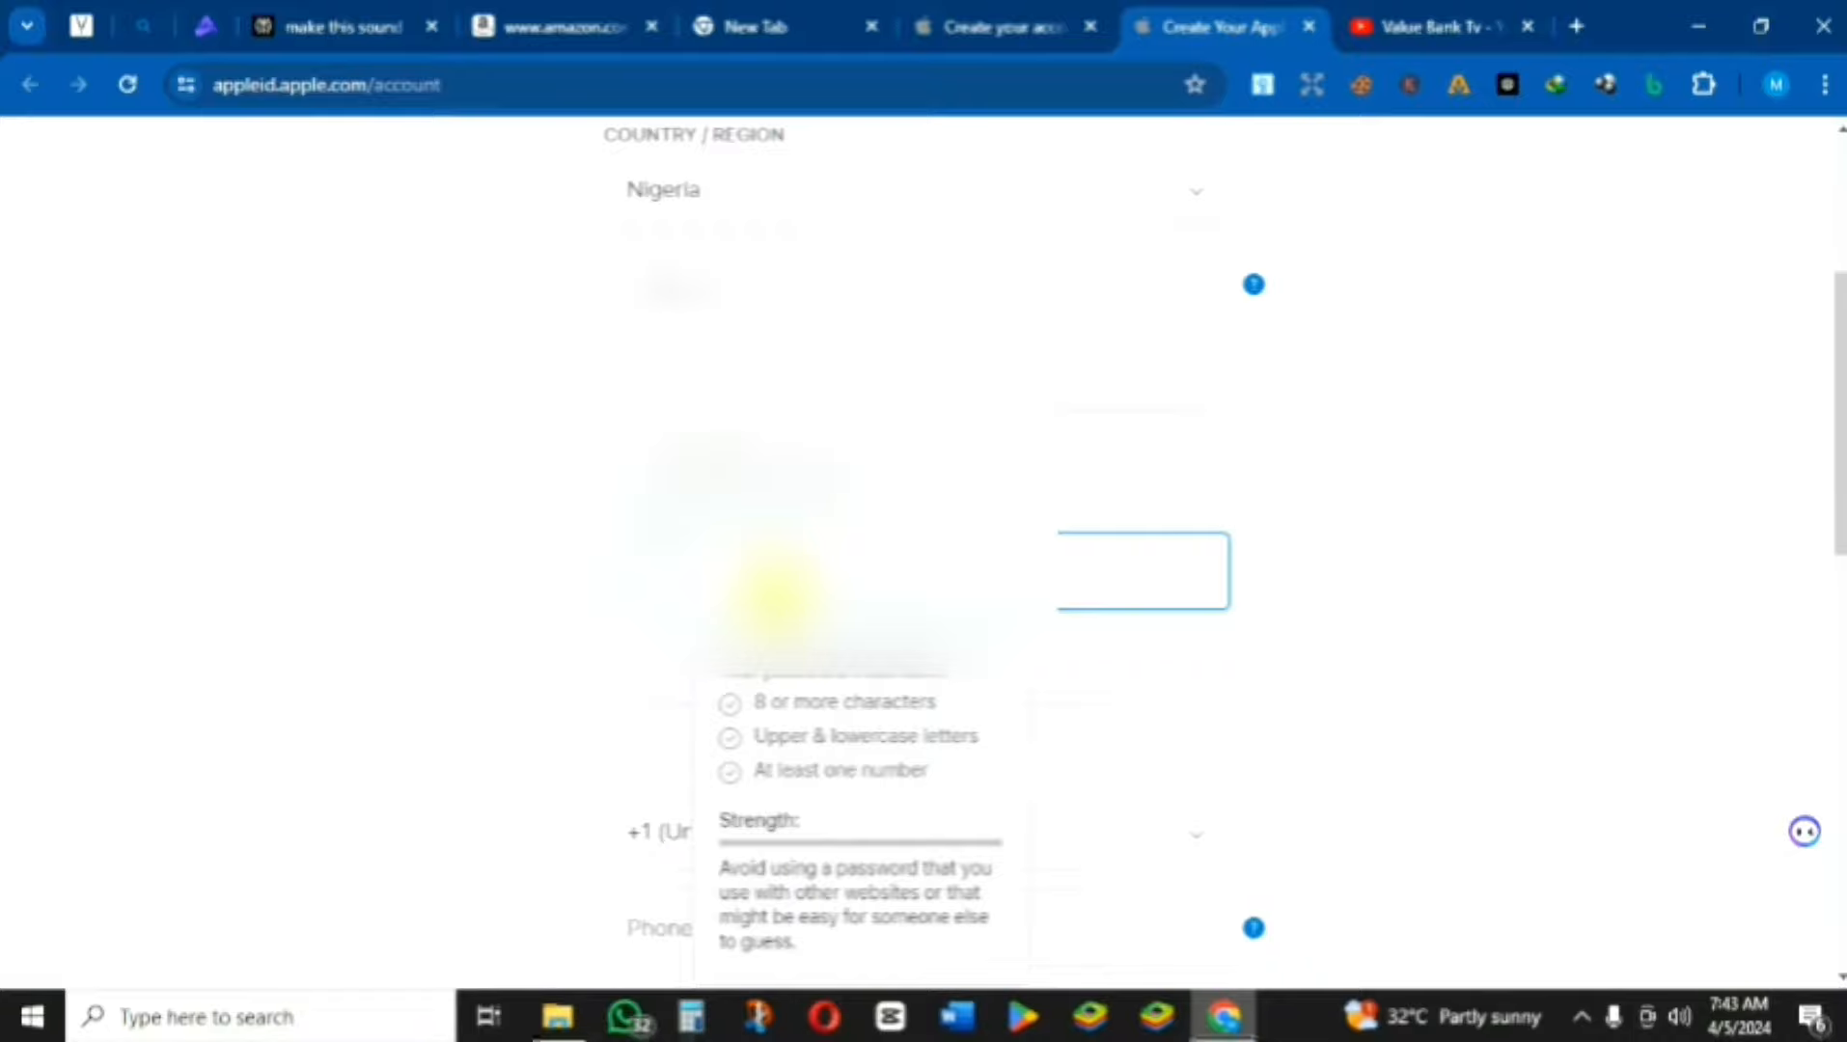
type("•")
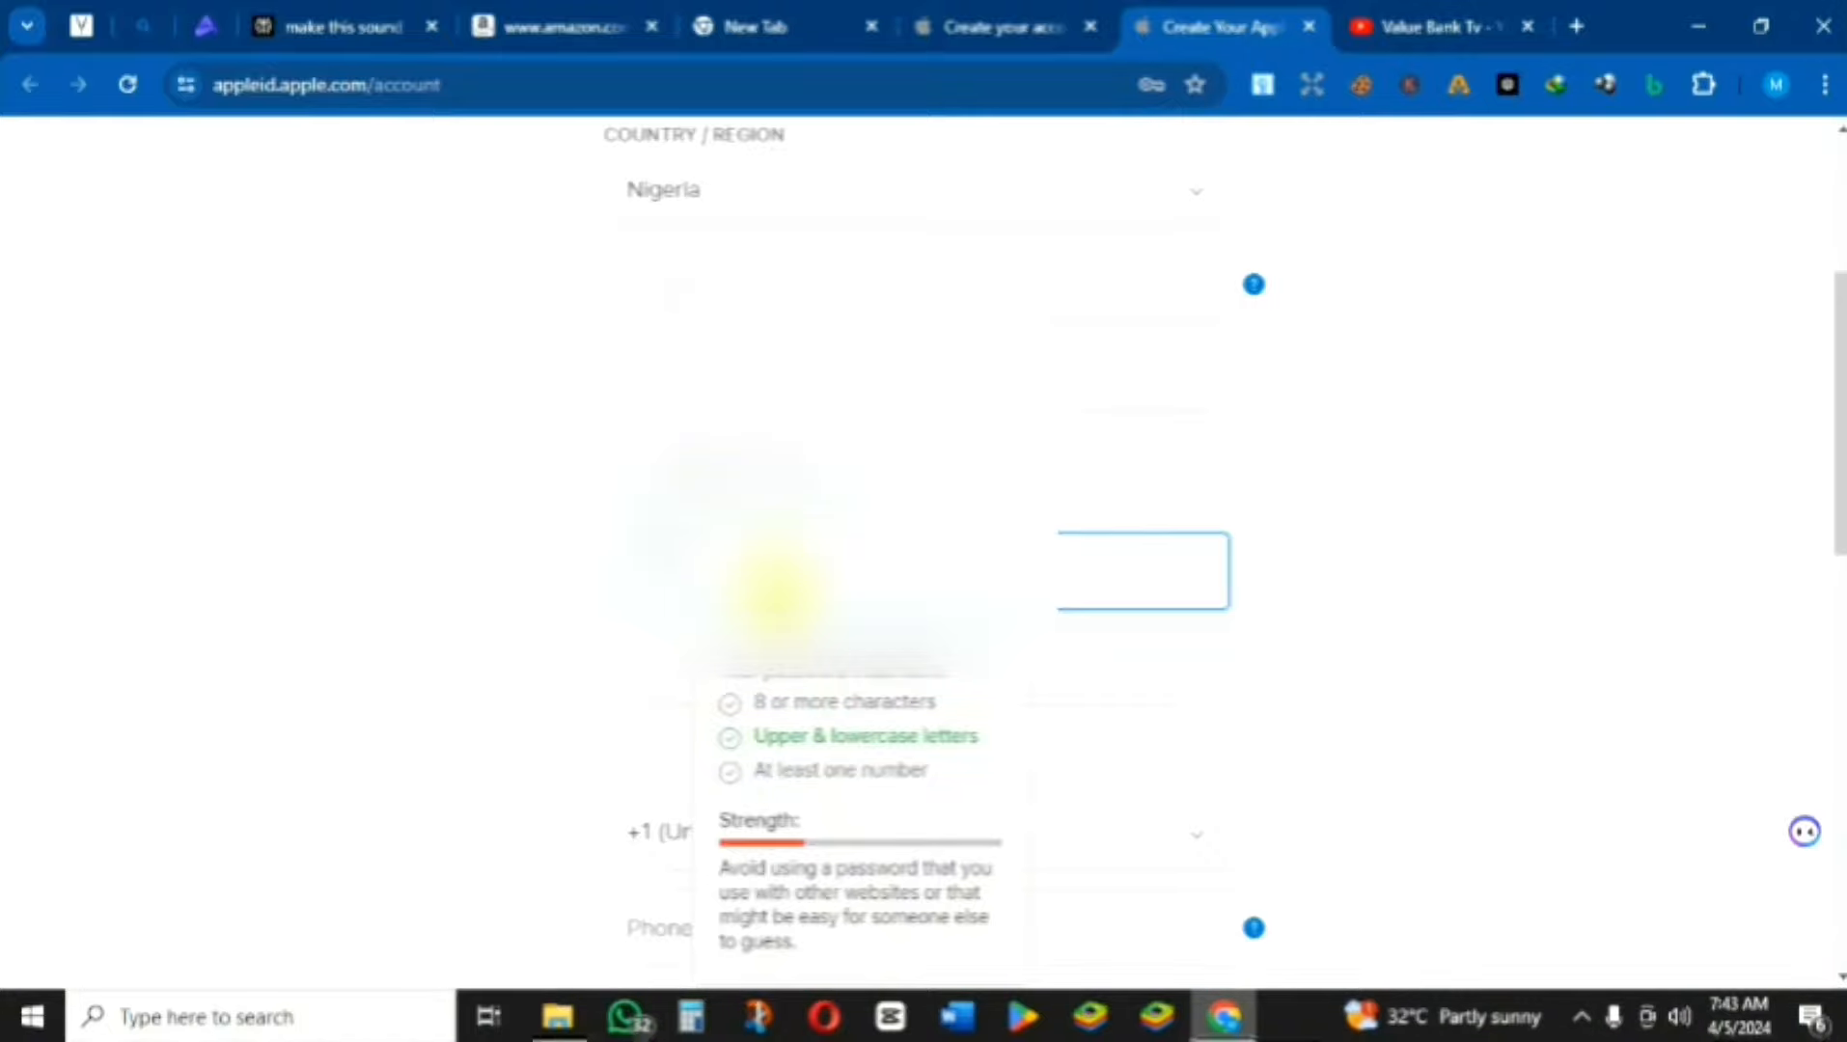
type("••••••")
left_click(622, 665)
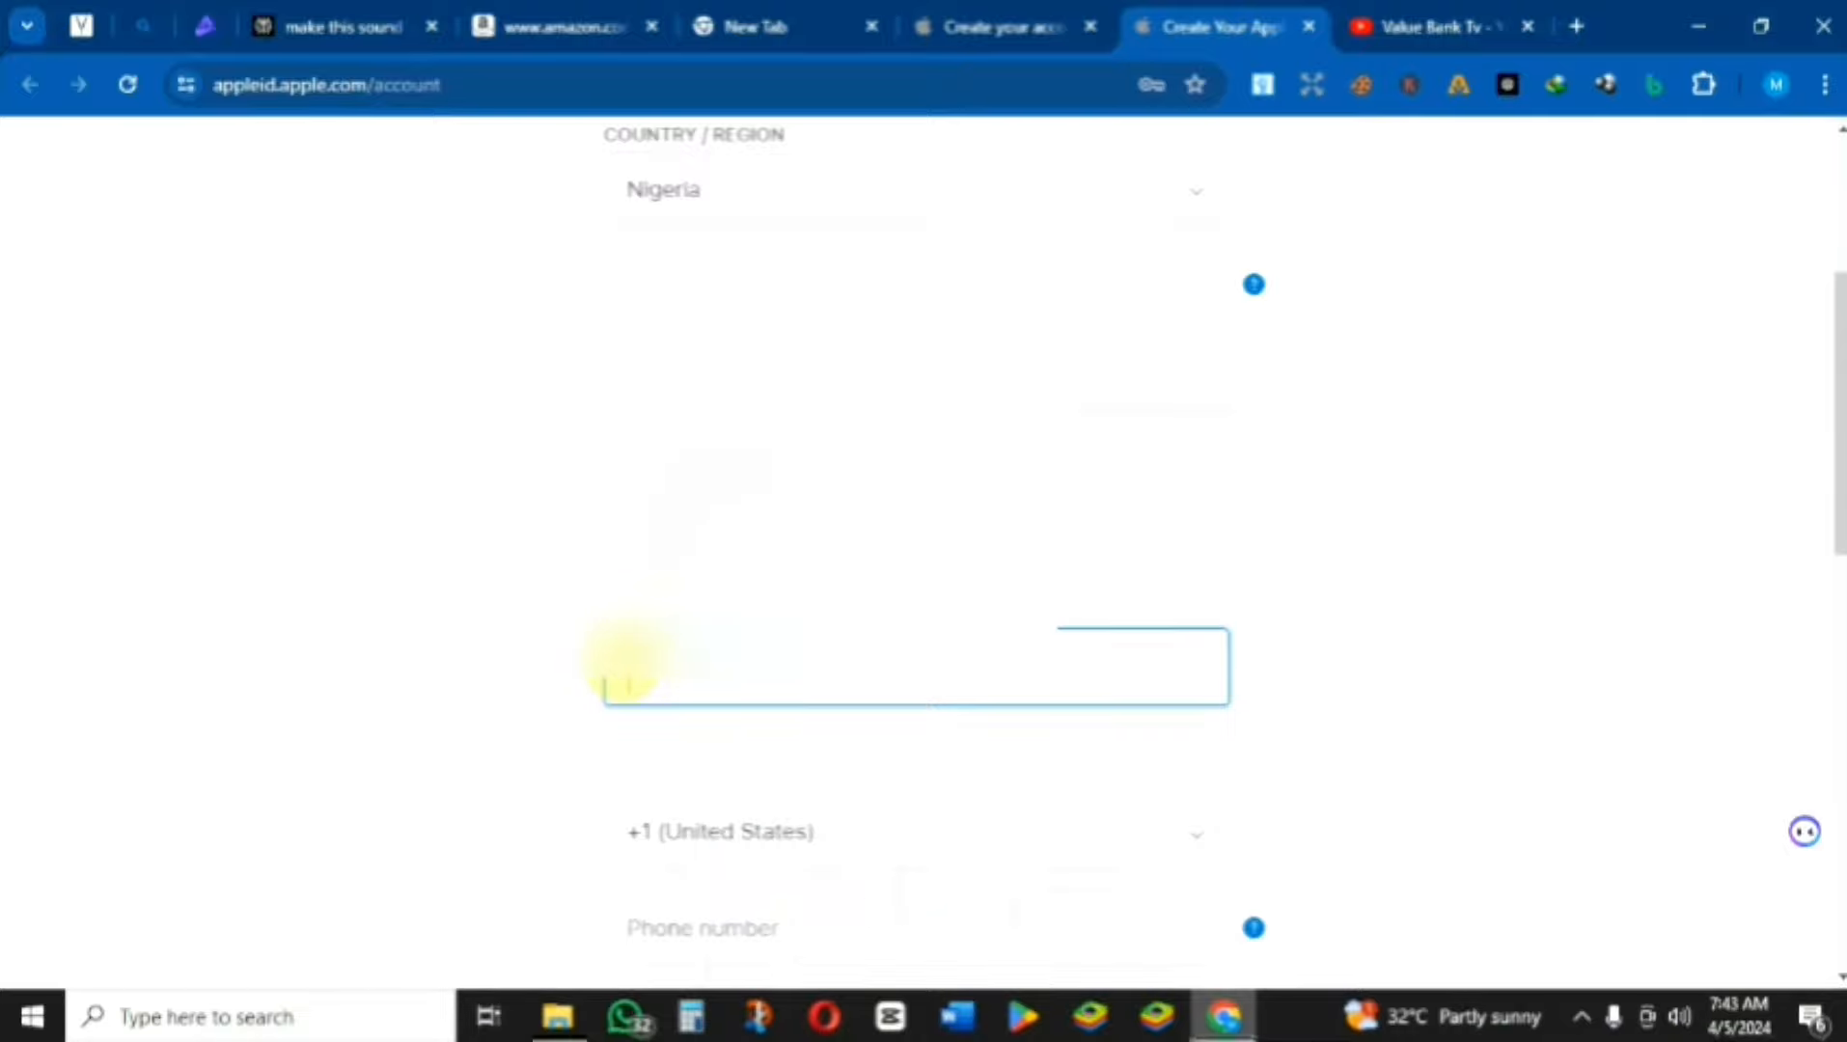
type("•••••••")
scroll(873, 728, "down", 1)
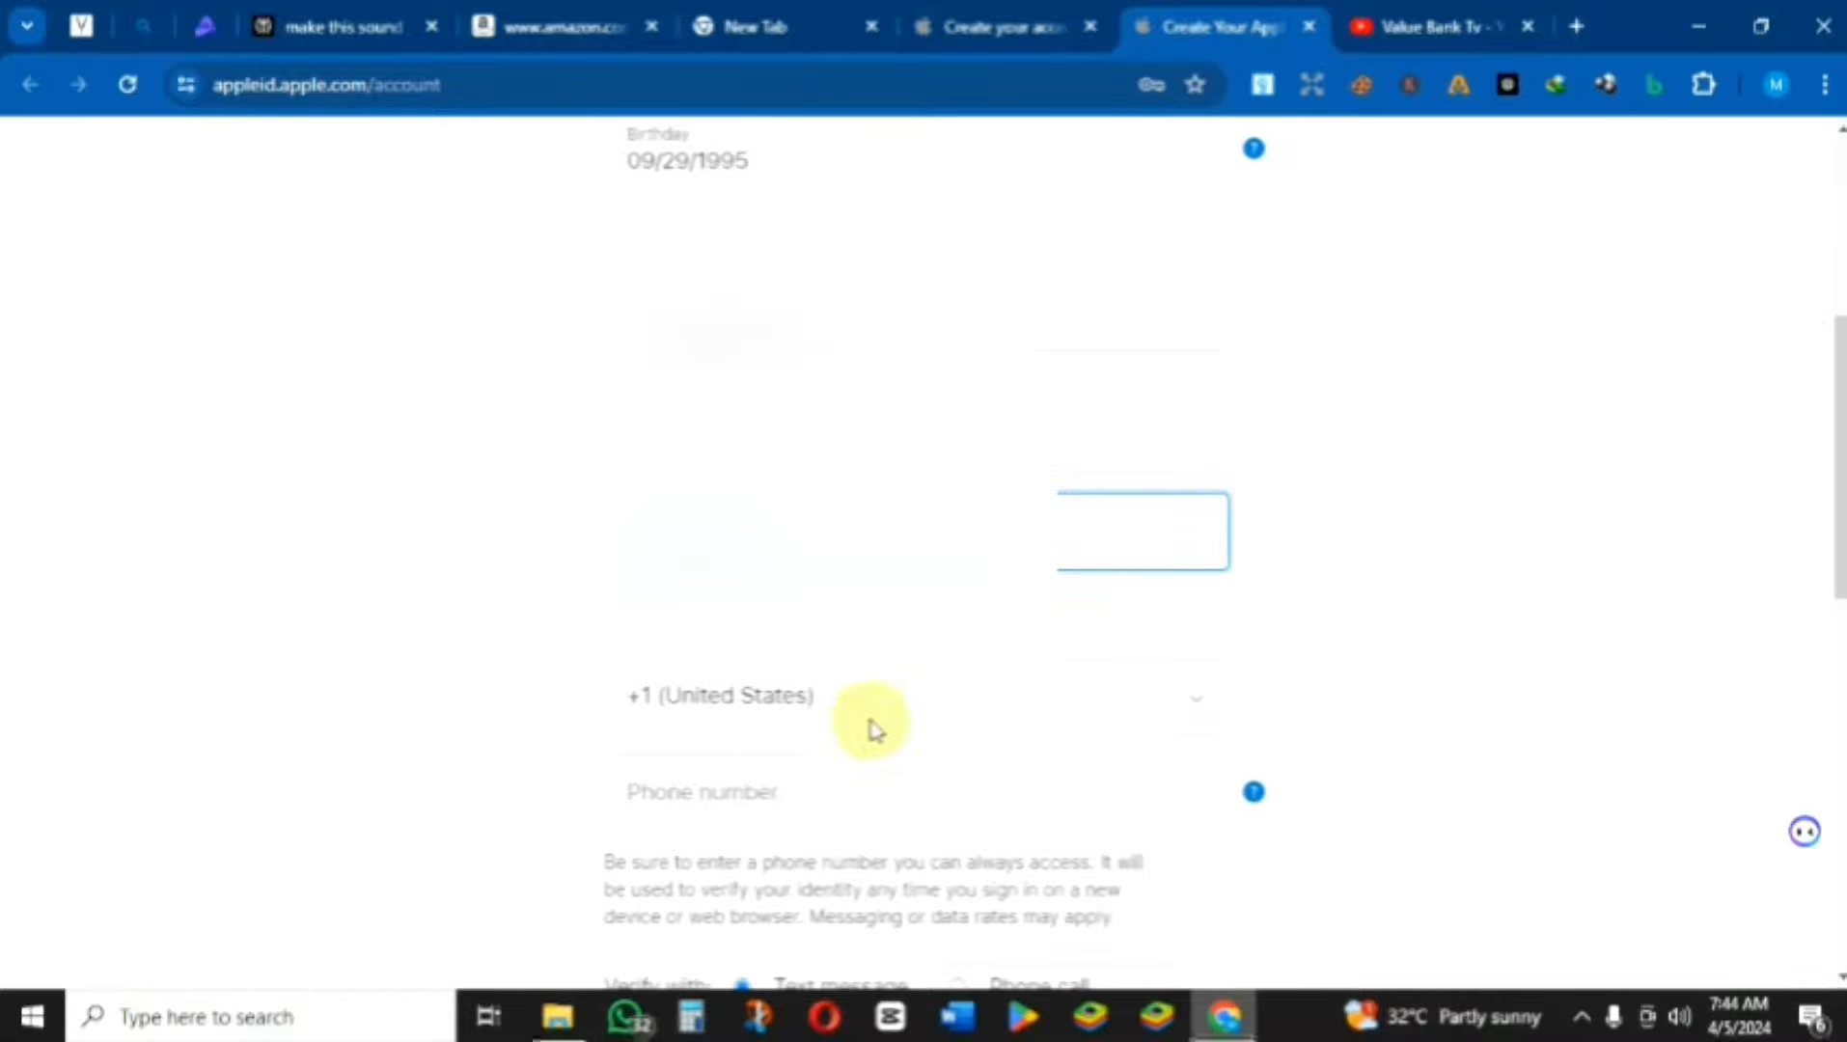
Select Nigeria's +234 dialling code and start entering the phone number
scroll(1081, 656, "down", 1)
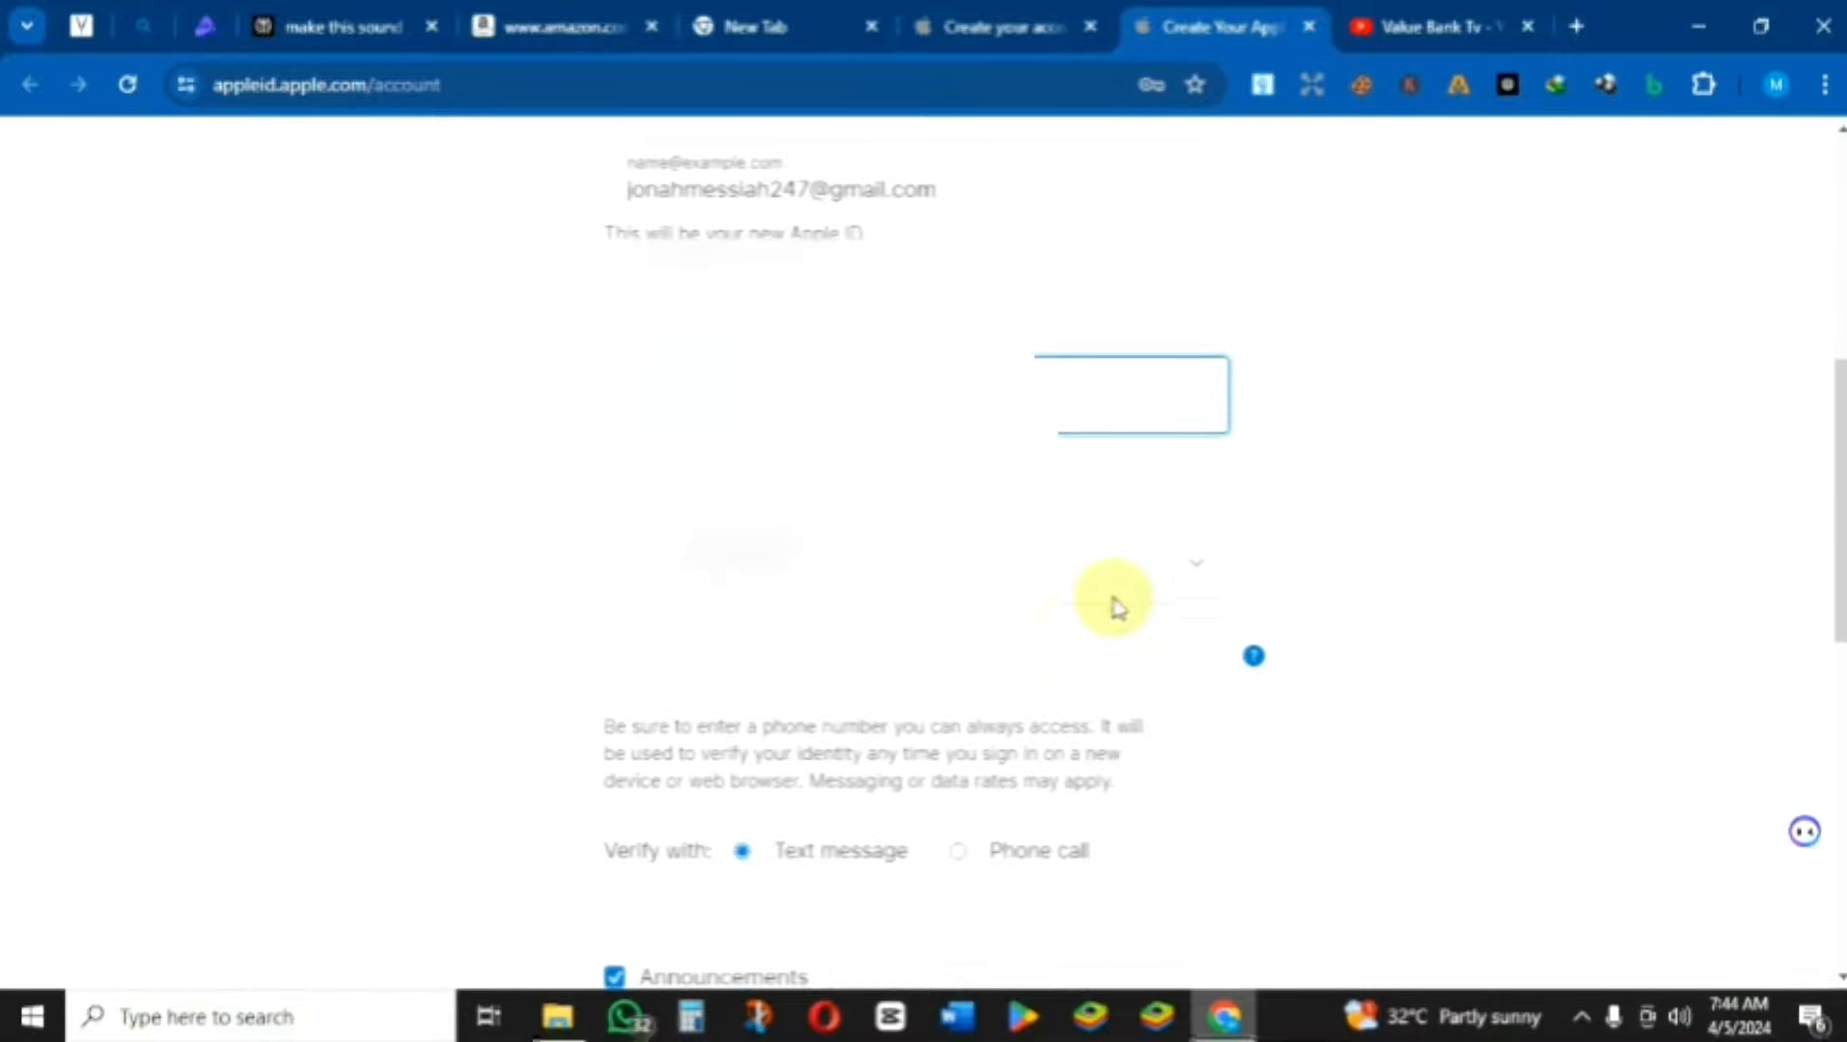
left_click(1195, 567)
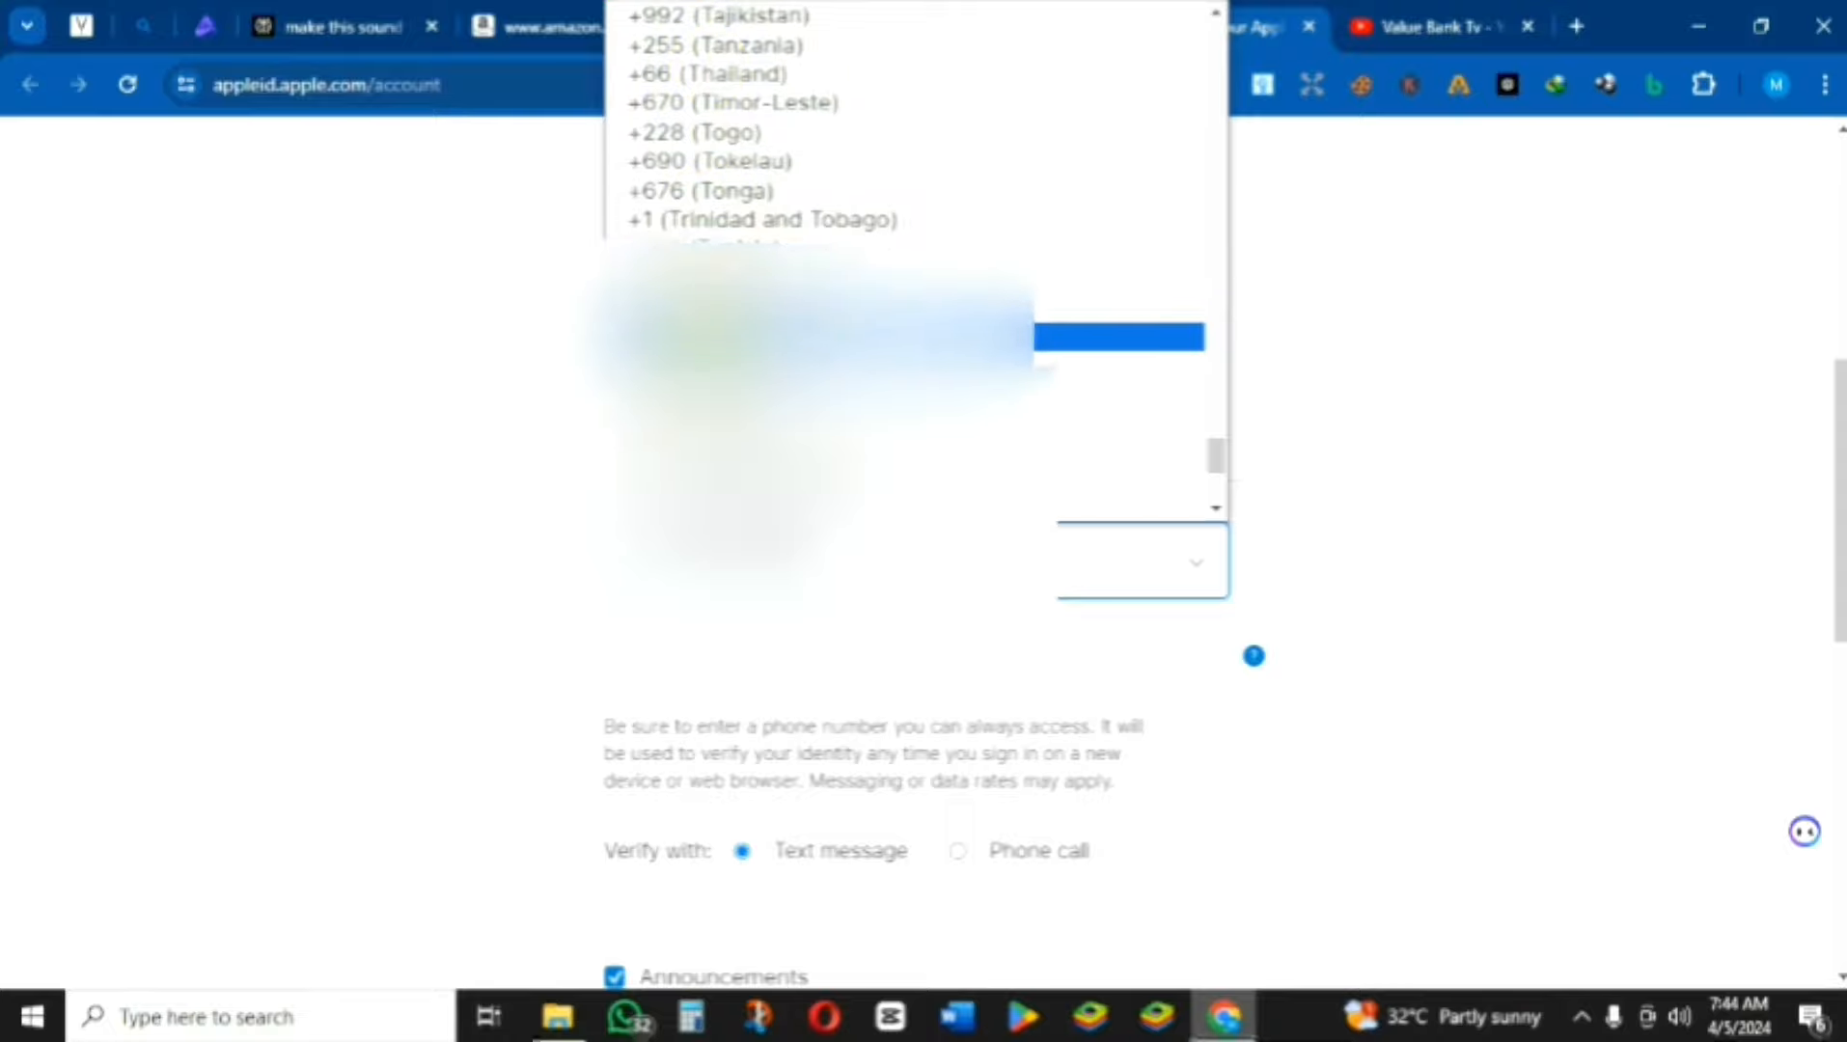
scroll(907, 337, "up", 10)
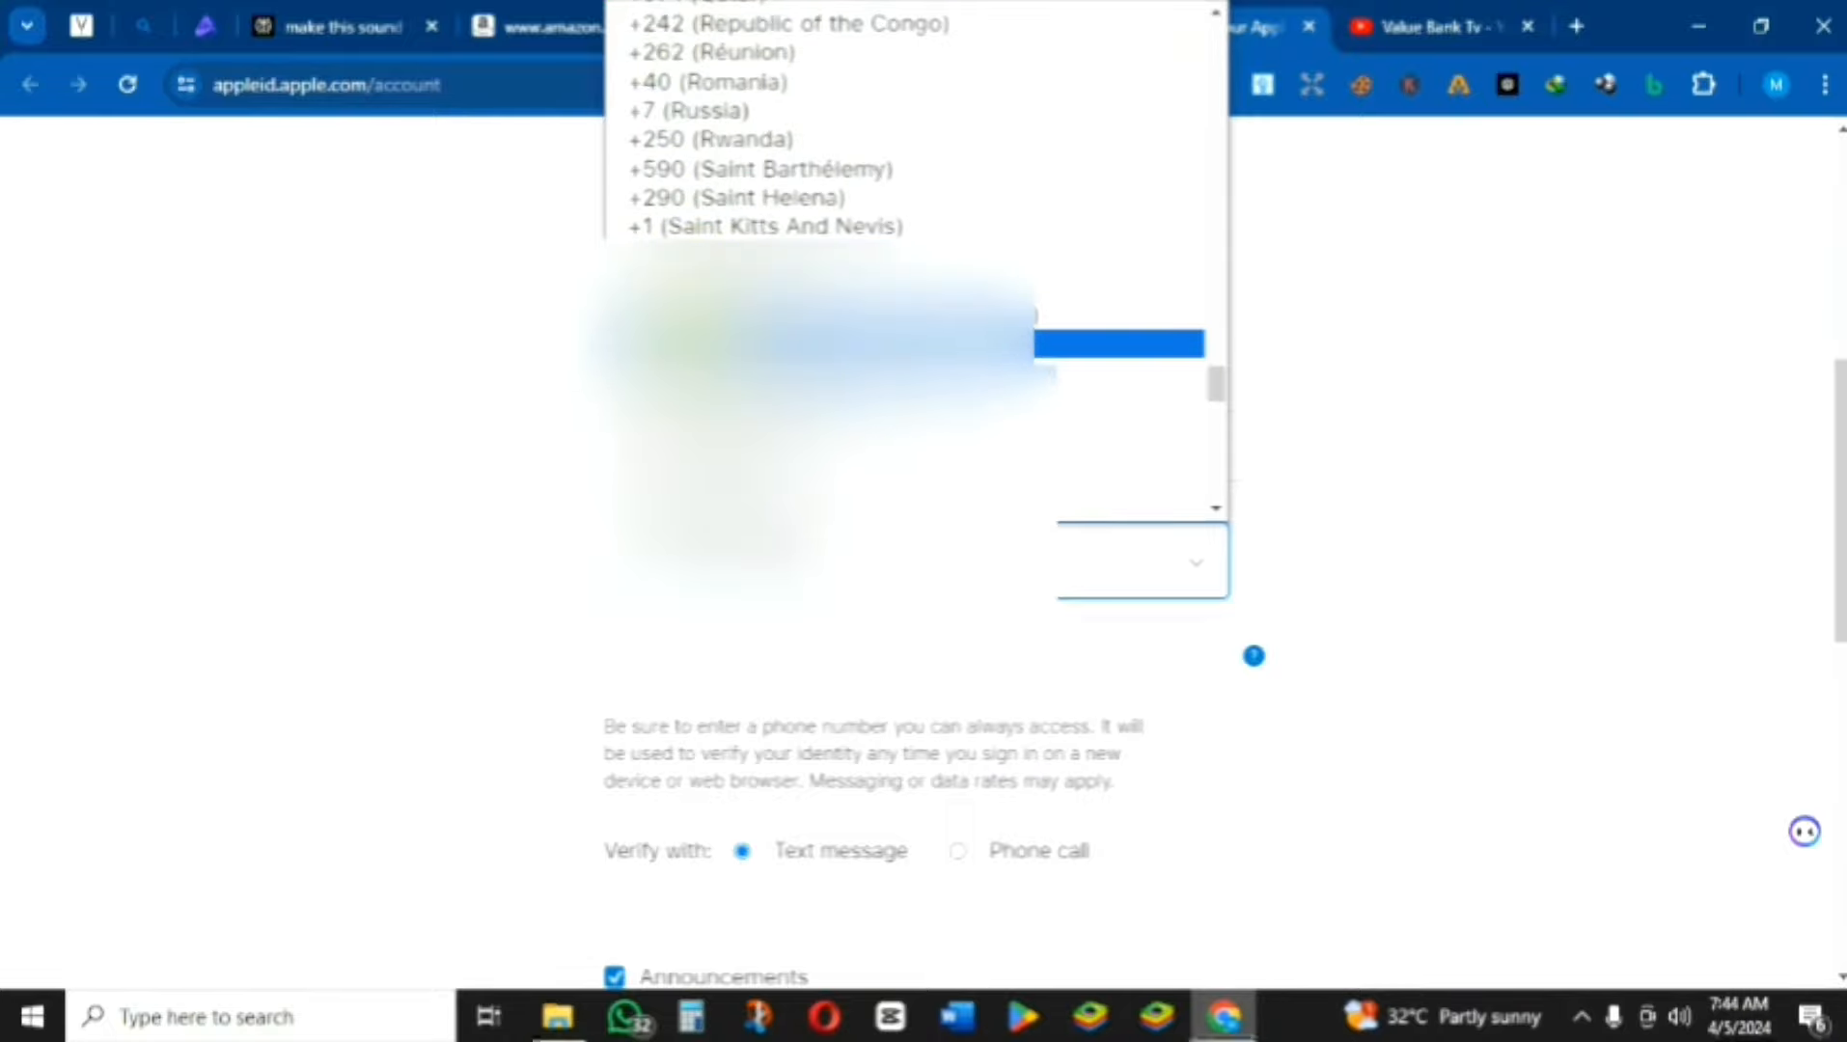
scroll(907, 337, "up", 15)
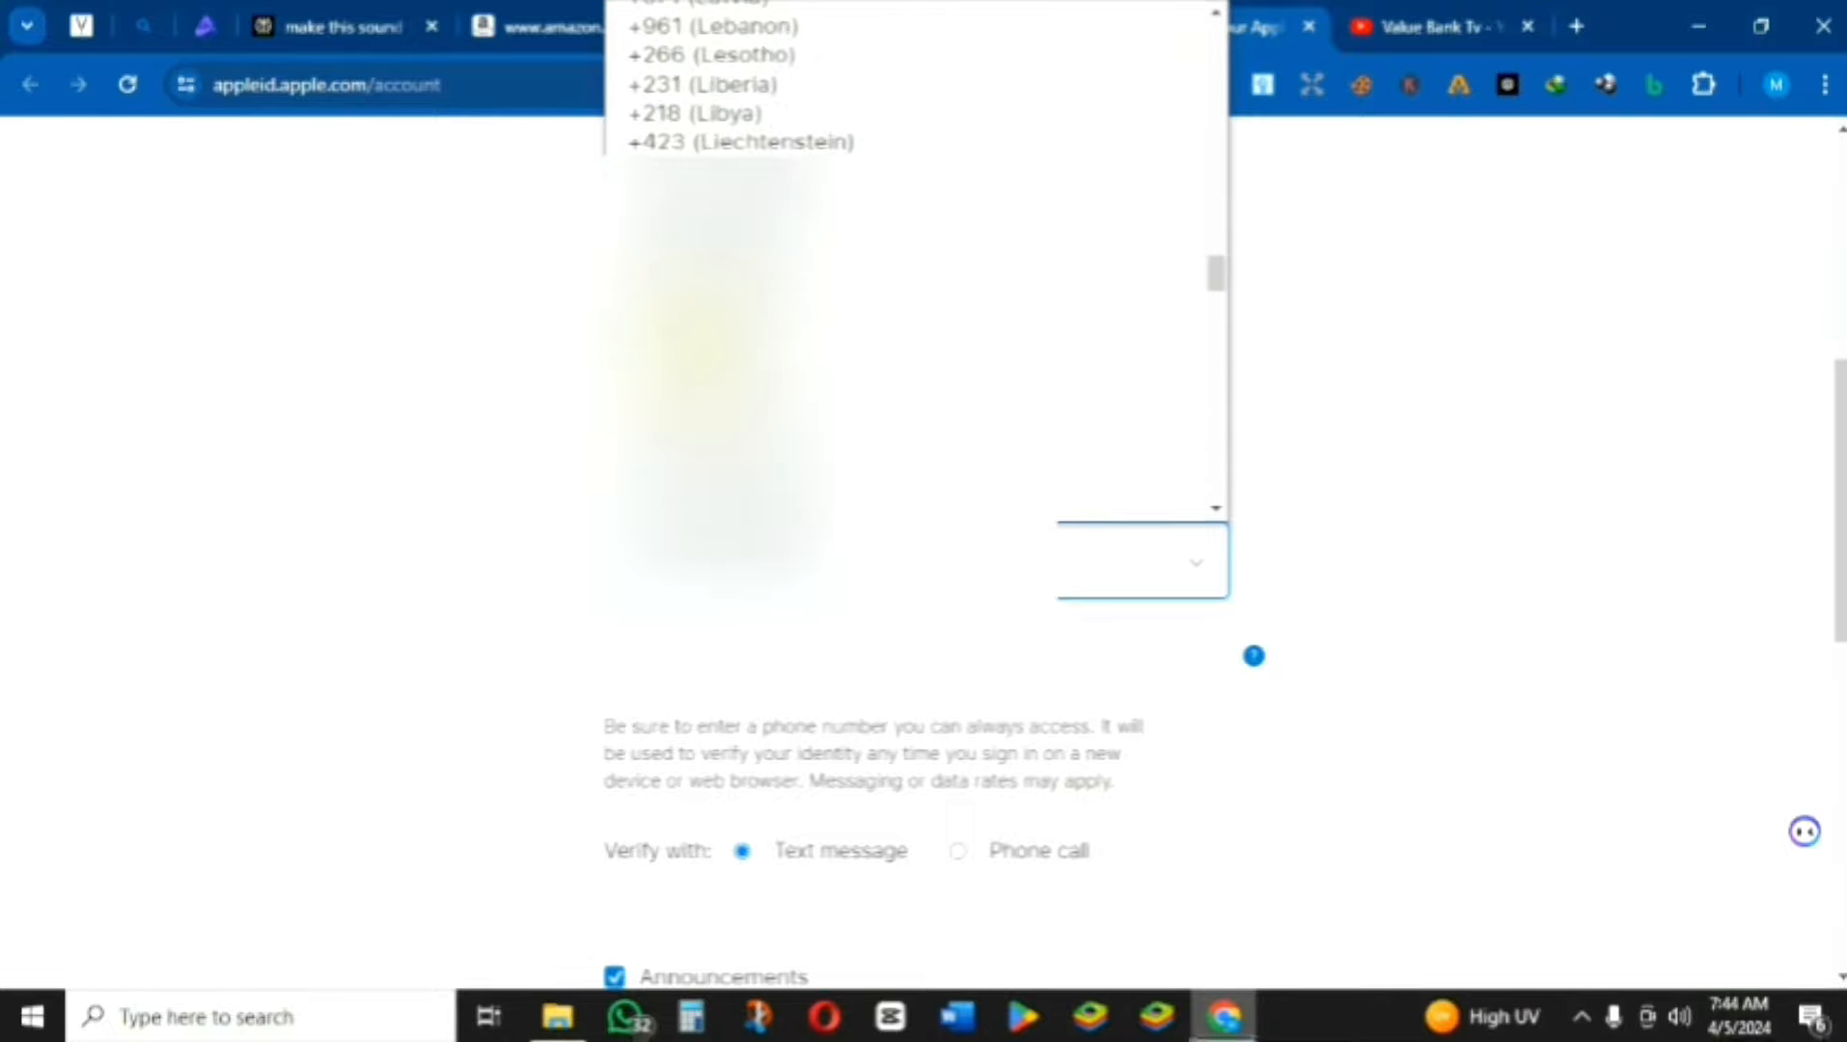
scroll(906, 338, "down", 5)
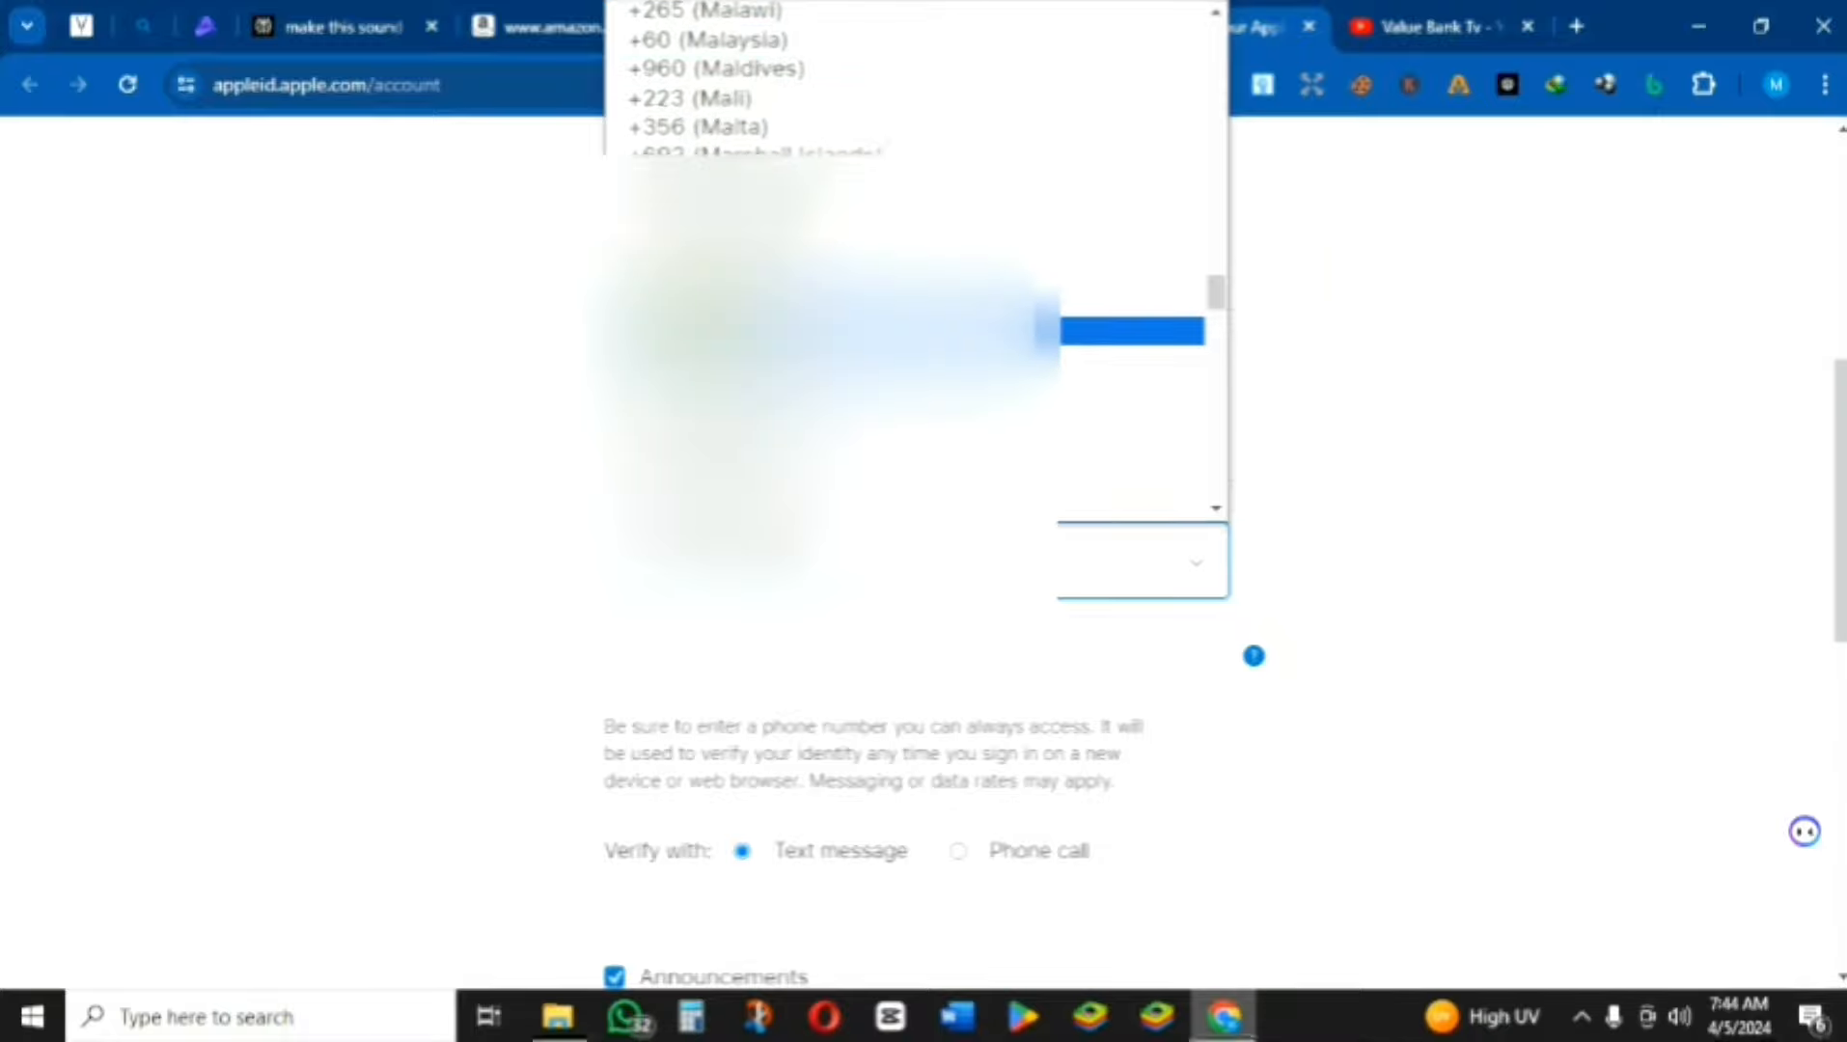
scroll(907, 338, "down", 4)
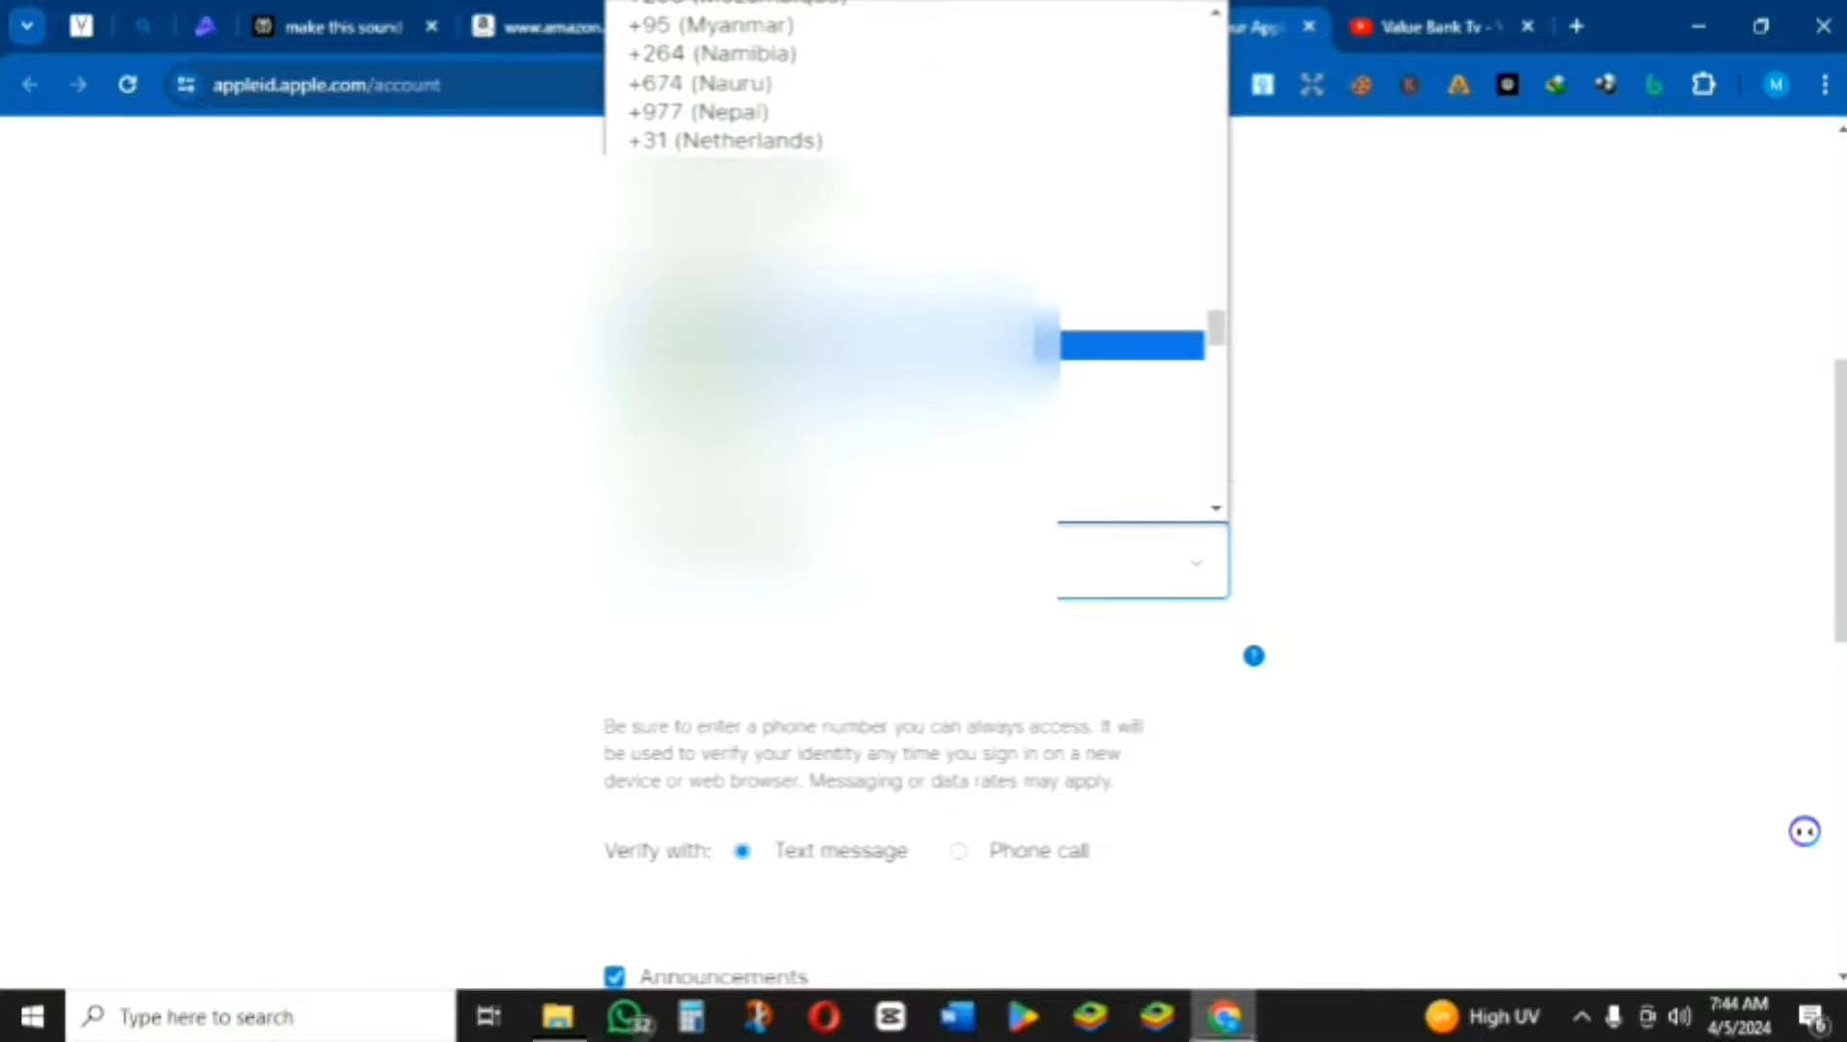
left_click(830, 286)
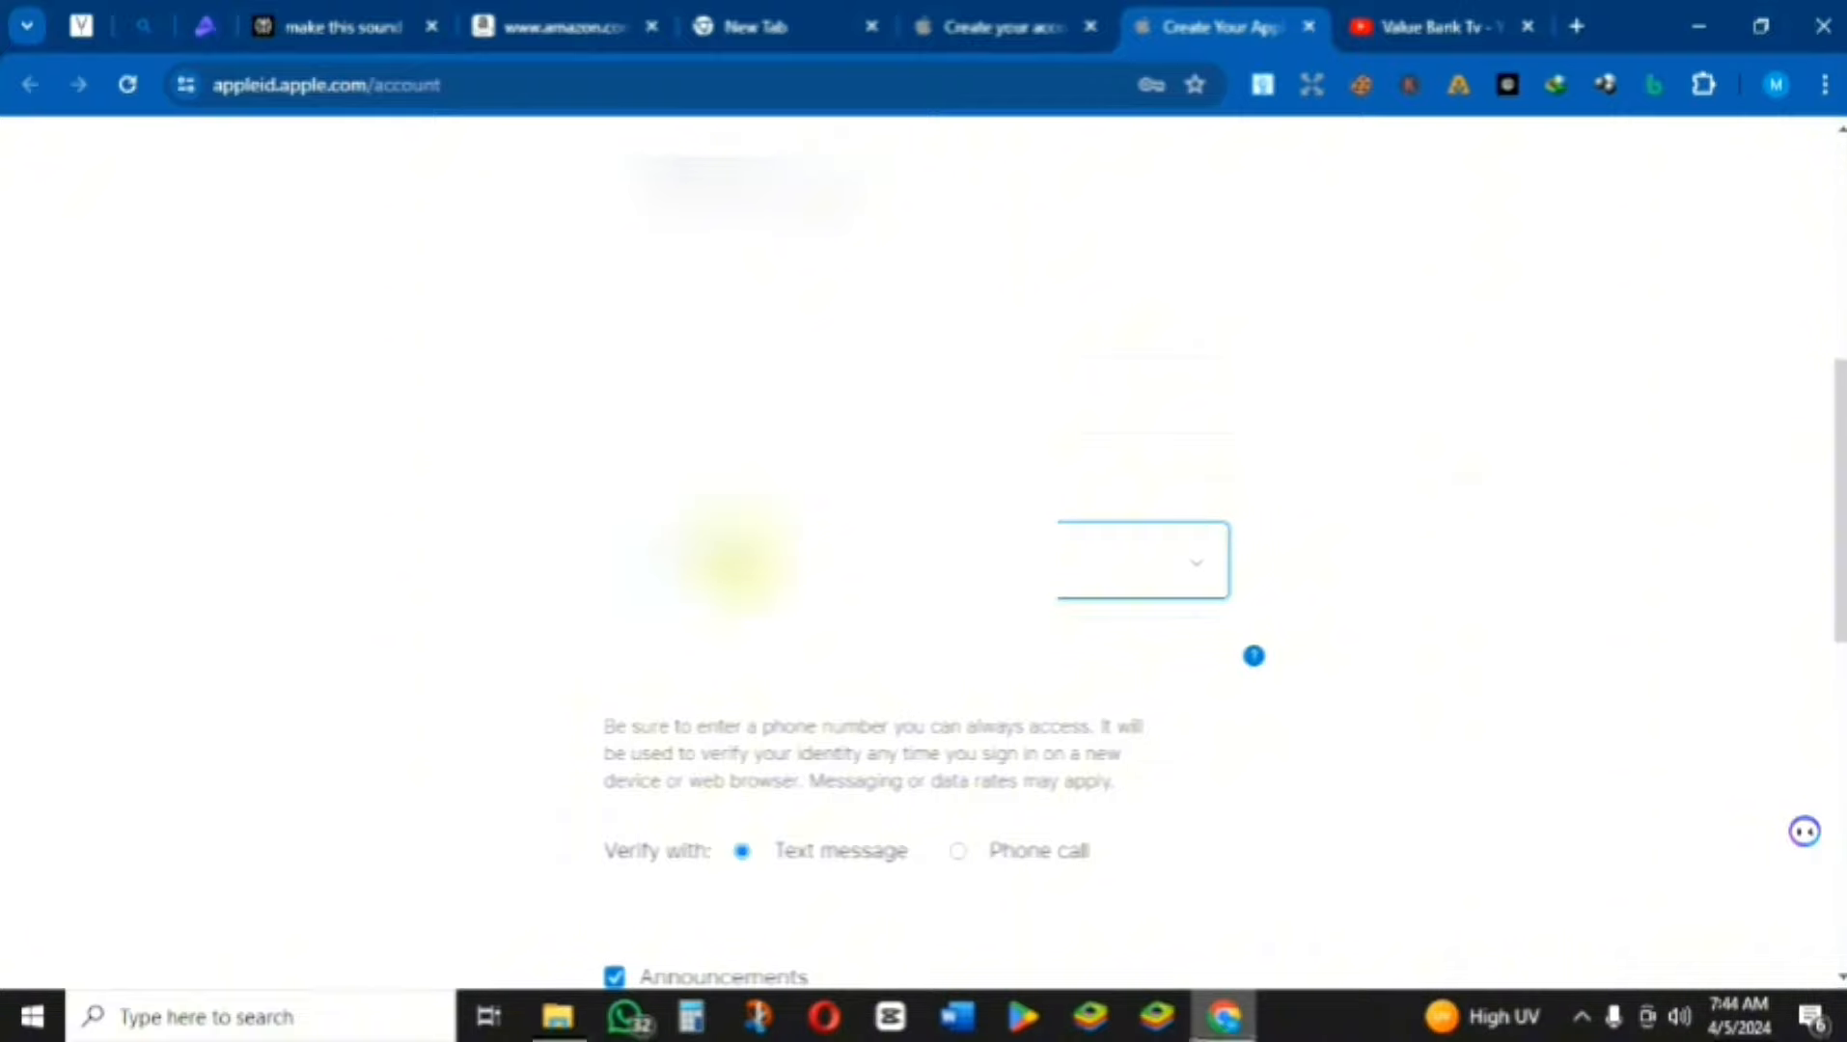
left_click(659, 645)
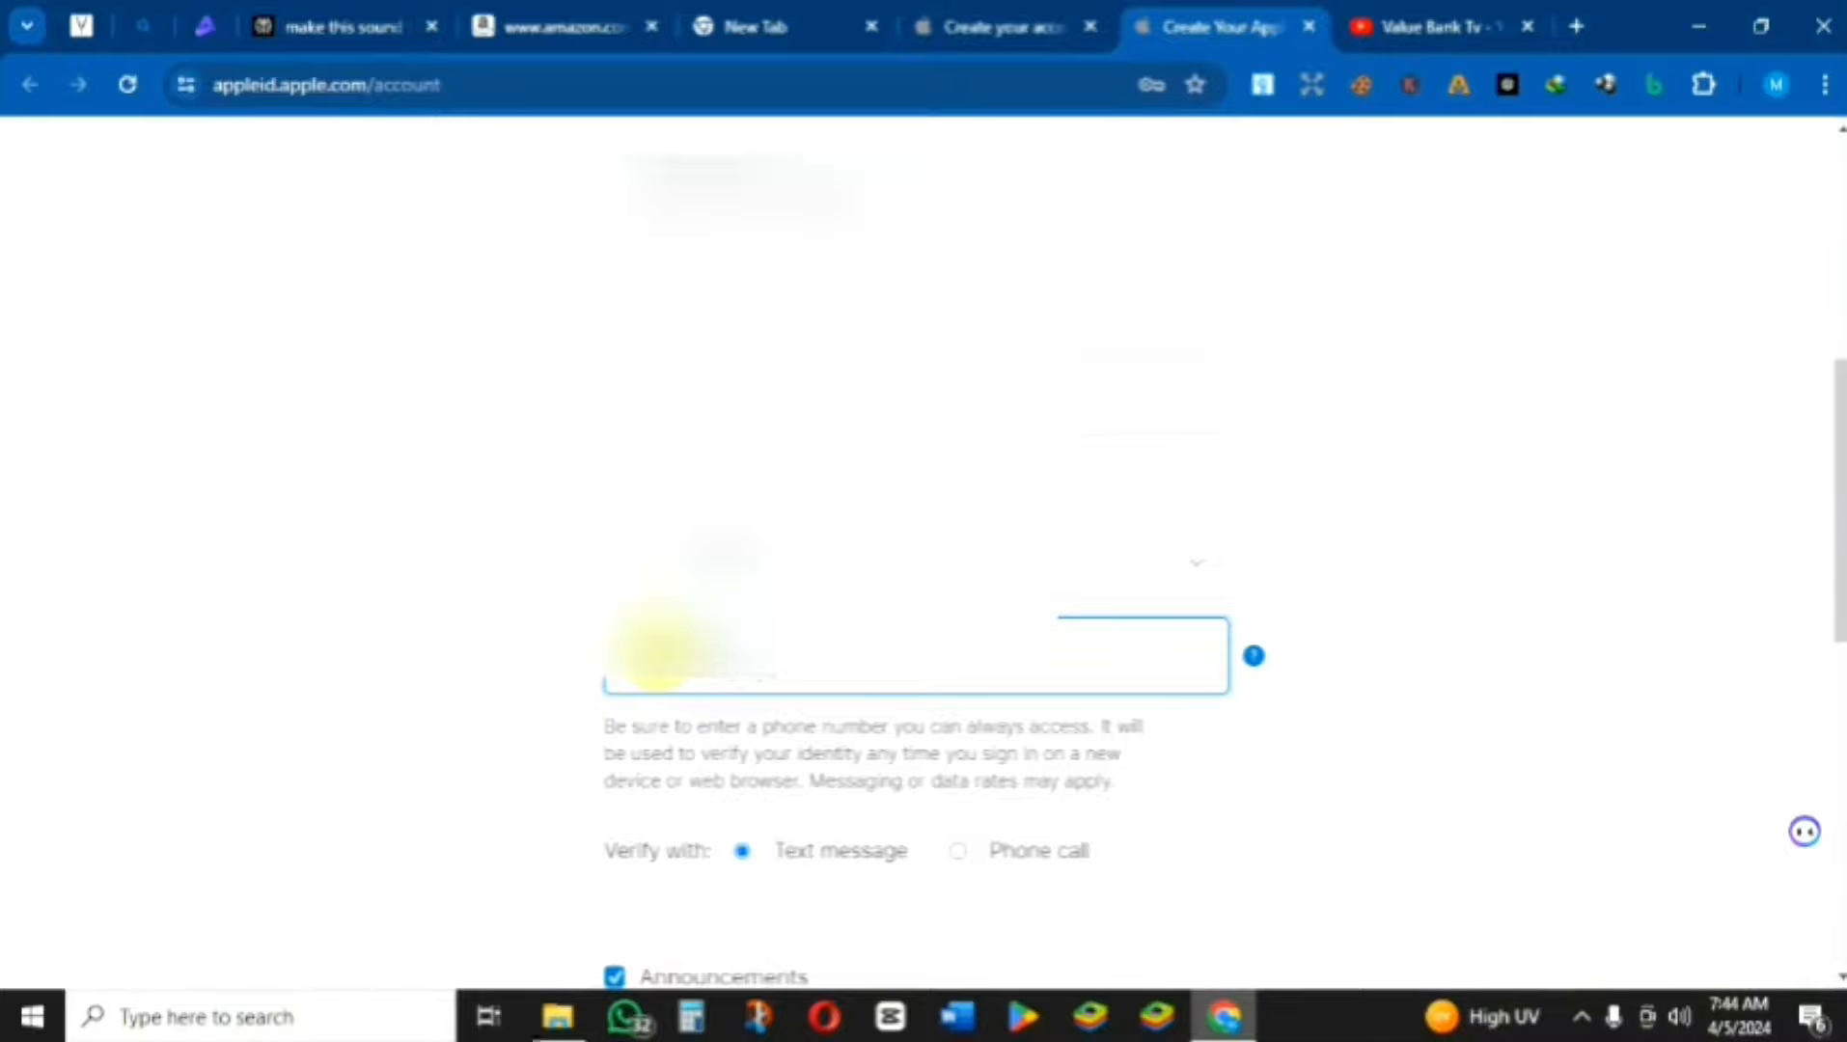
Scroll down to the image challenge and load a new code
scroll(856, 617, "down", 4)
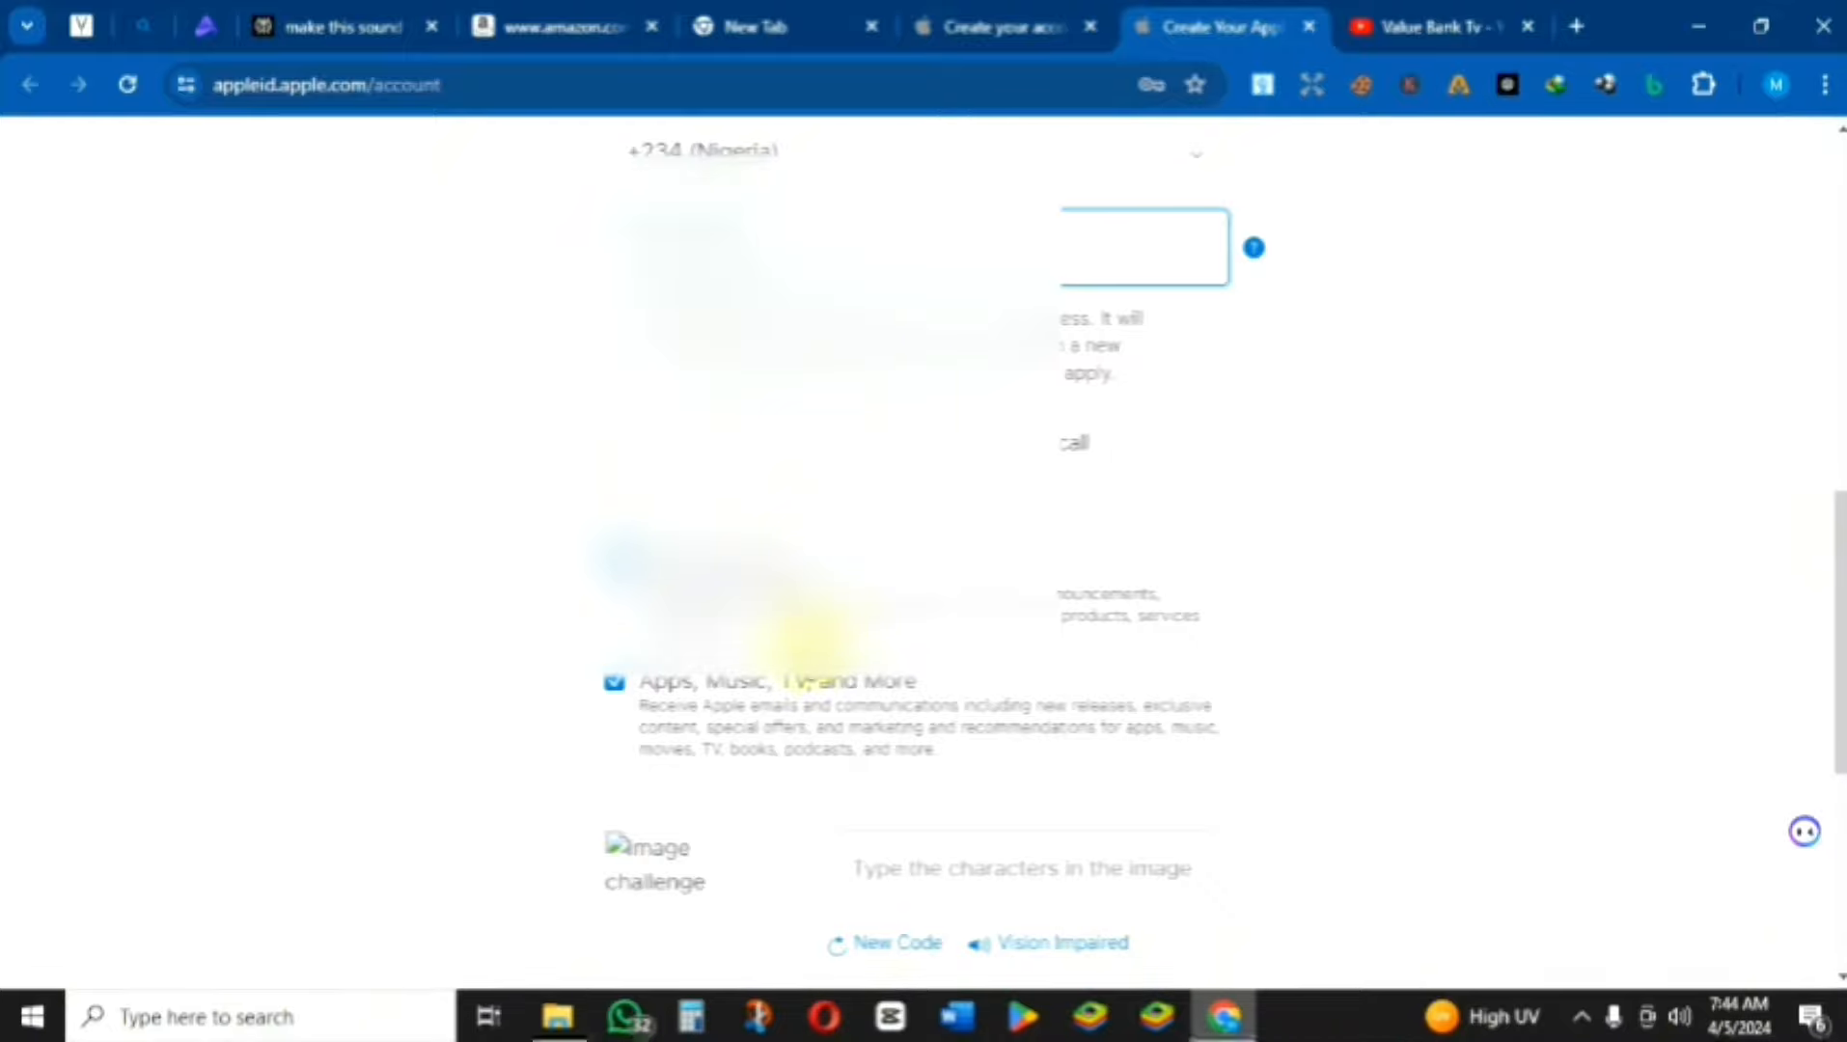
scroll(808, 642, "down", 3)
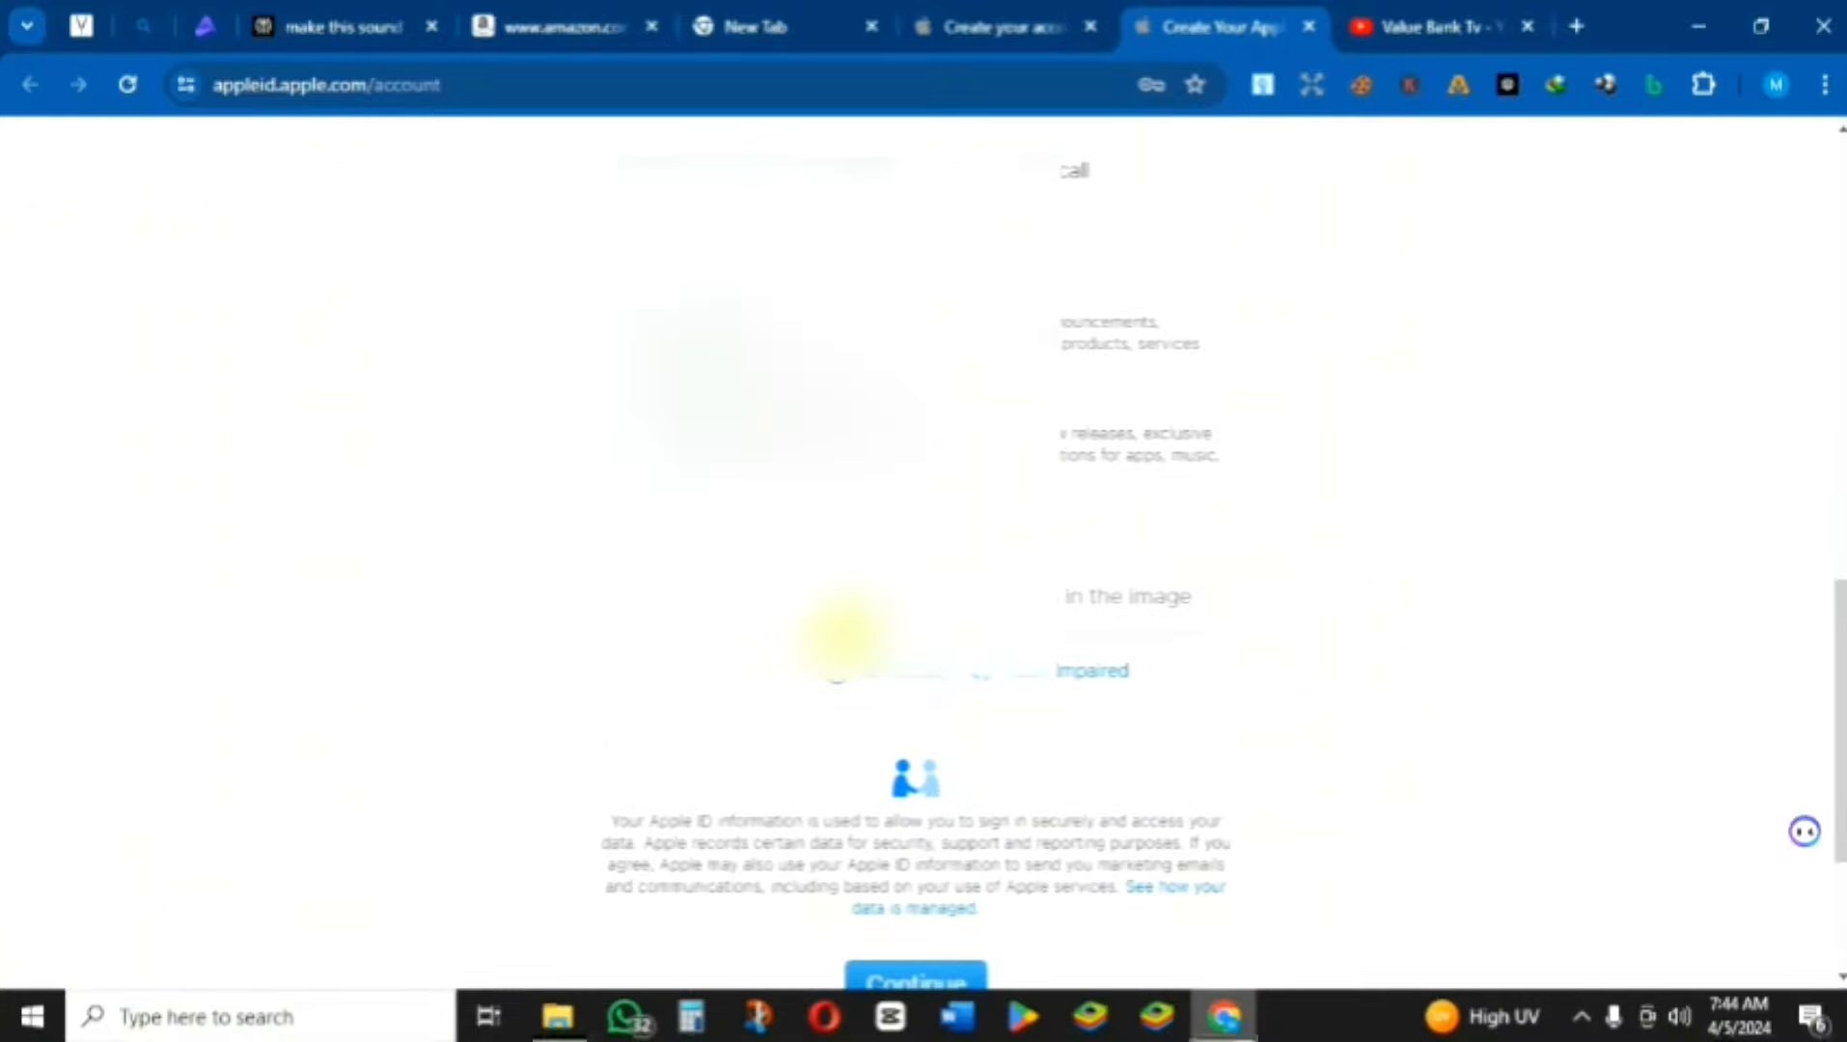
scroll(818, 571, "up", 1)
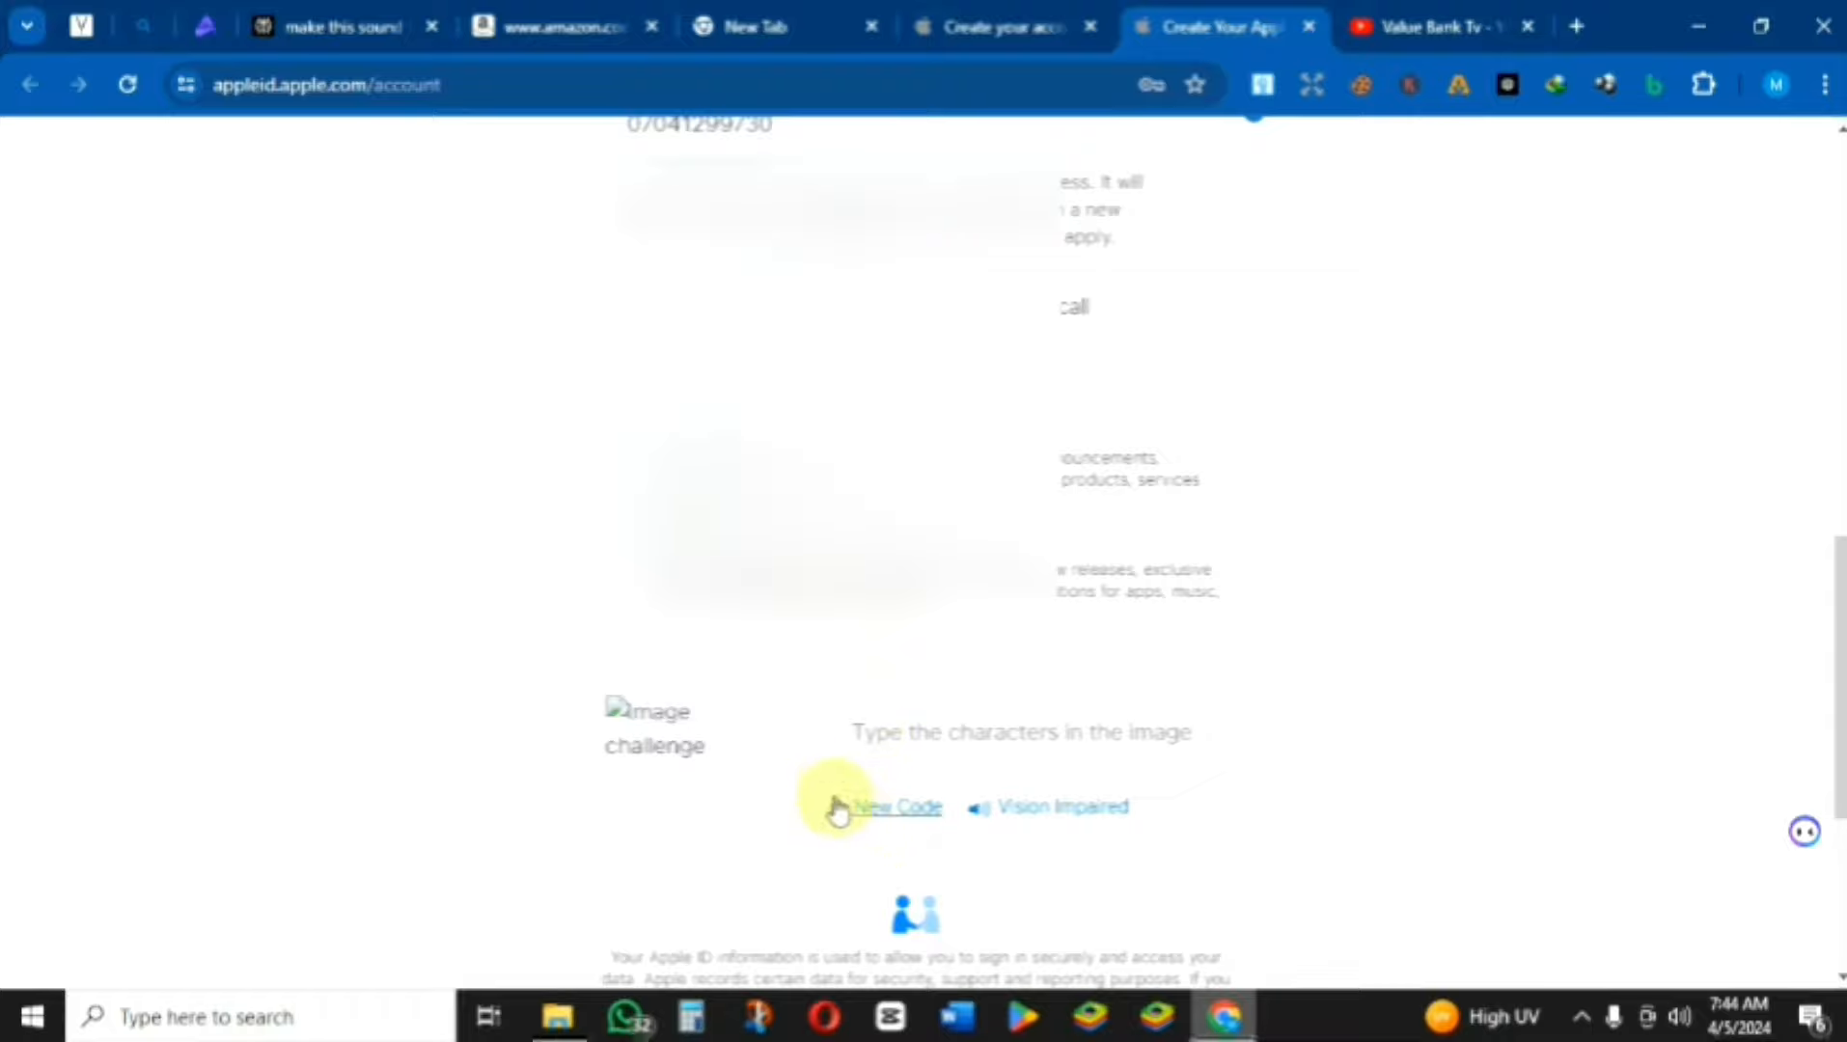
left_click(880, 815)
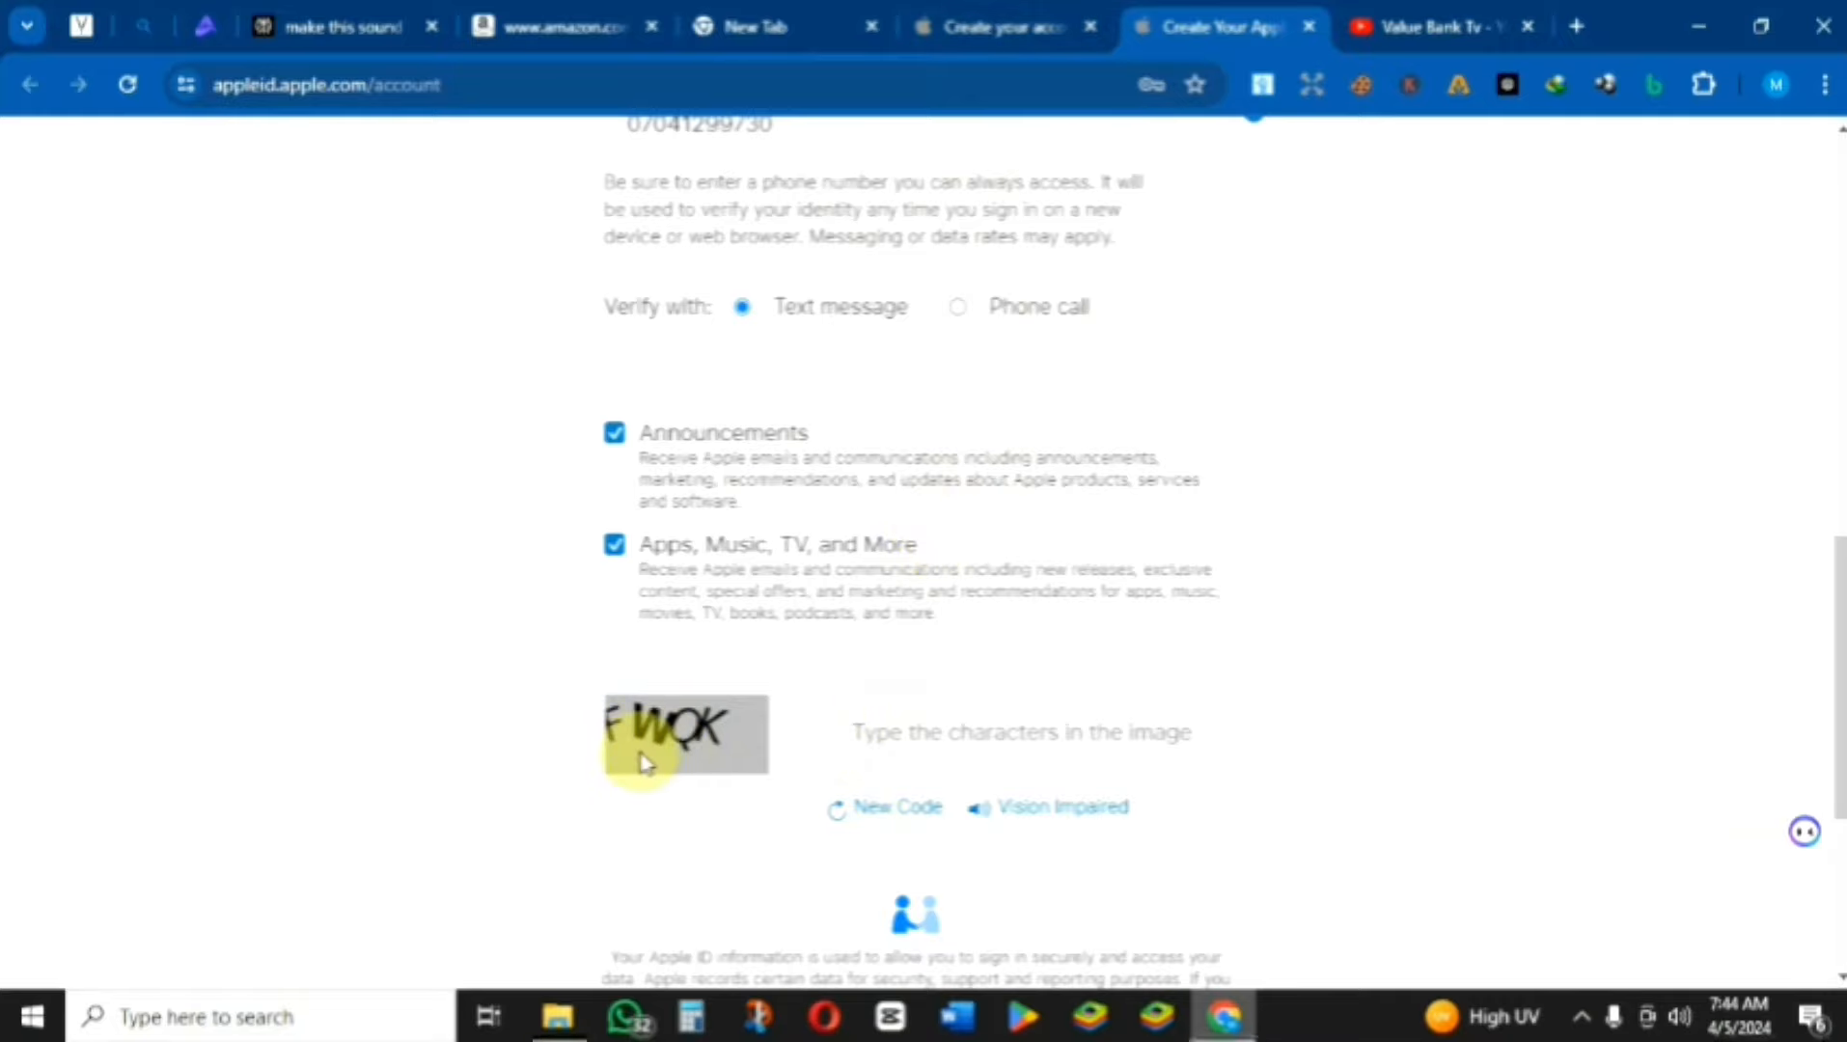
Enter FWQK as the image challenge answer and submit the sign-up form
left_click(939, 751)
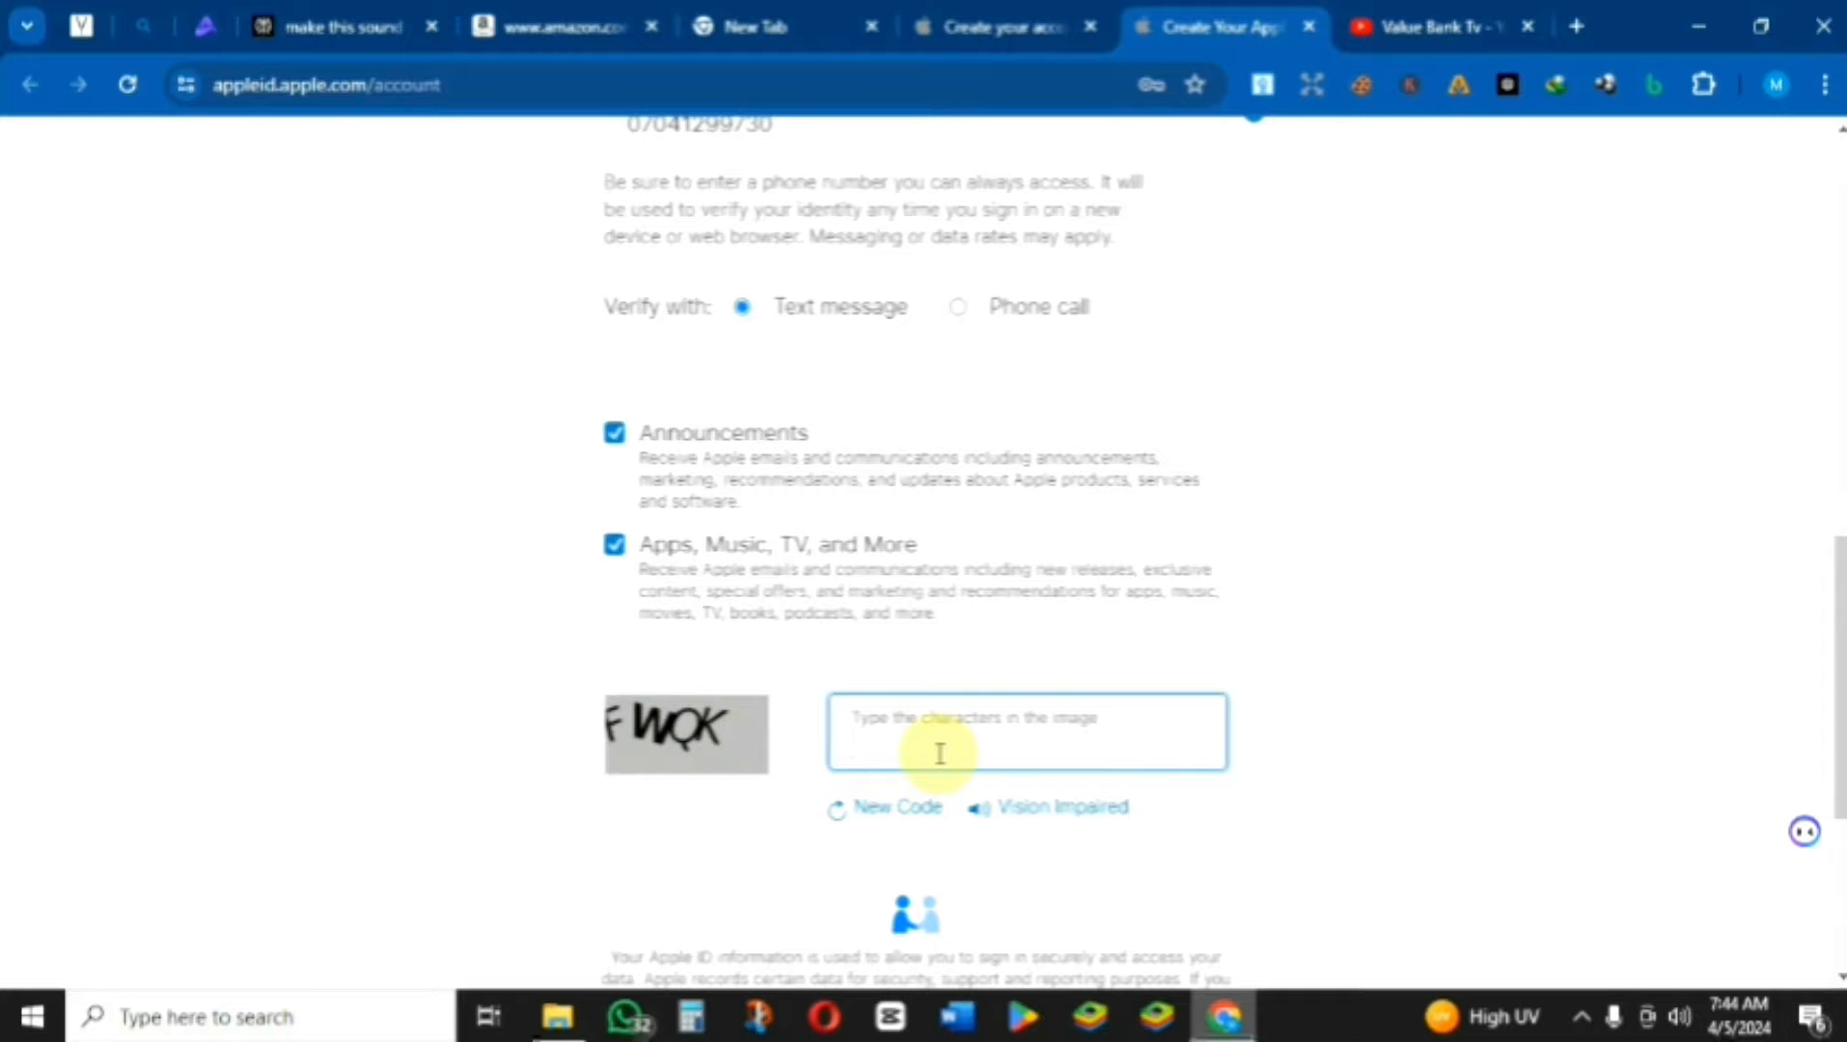
type("FWQK")
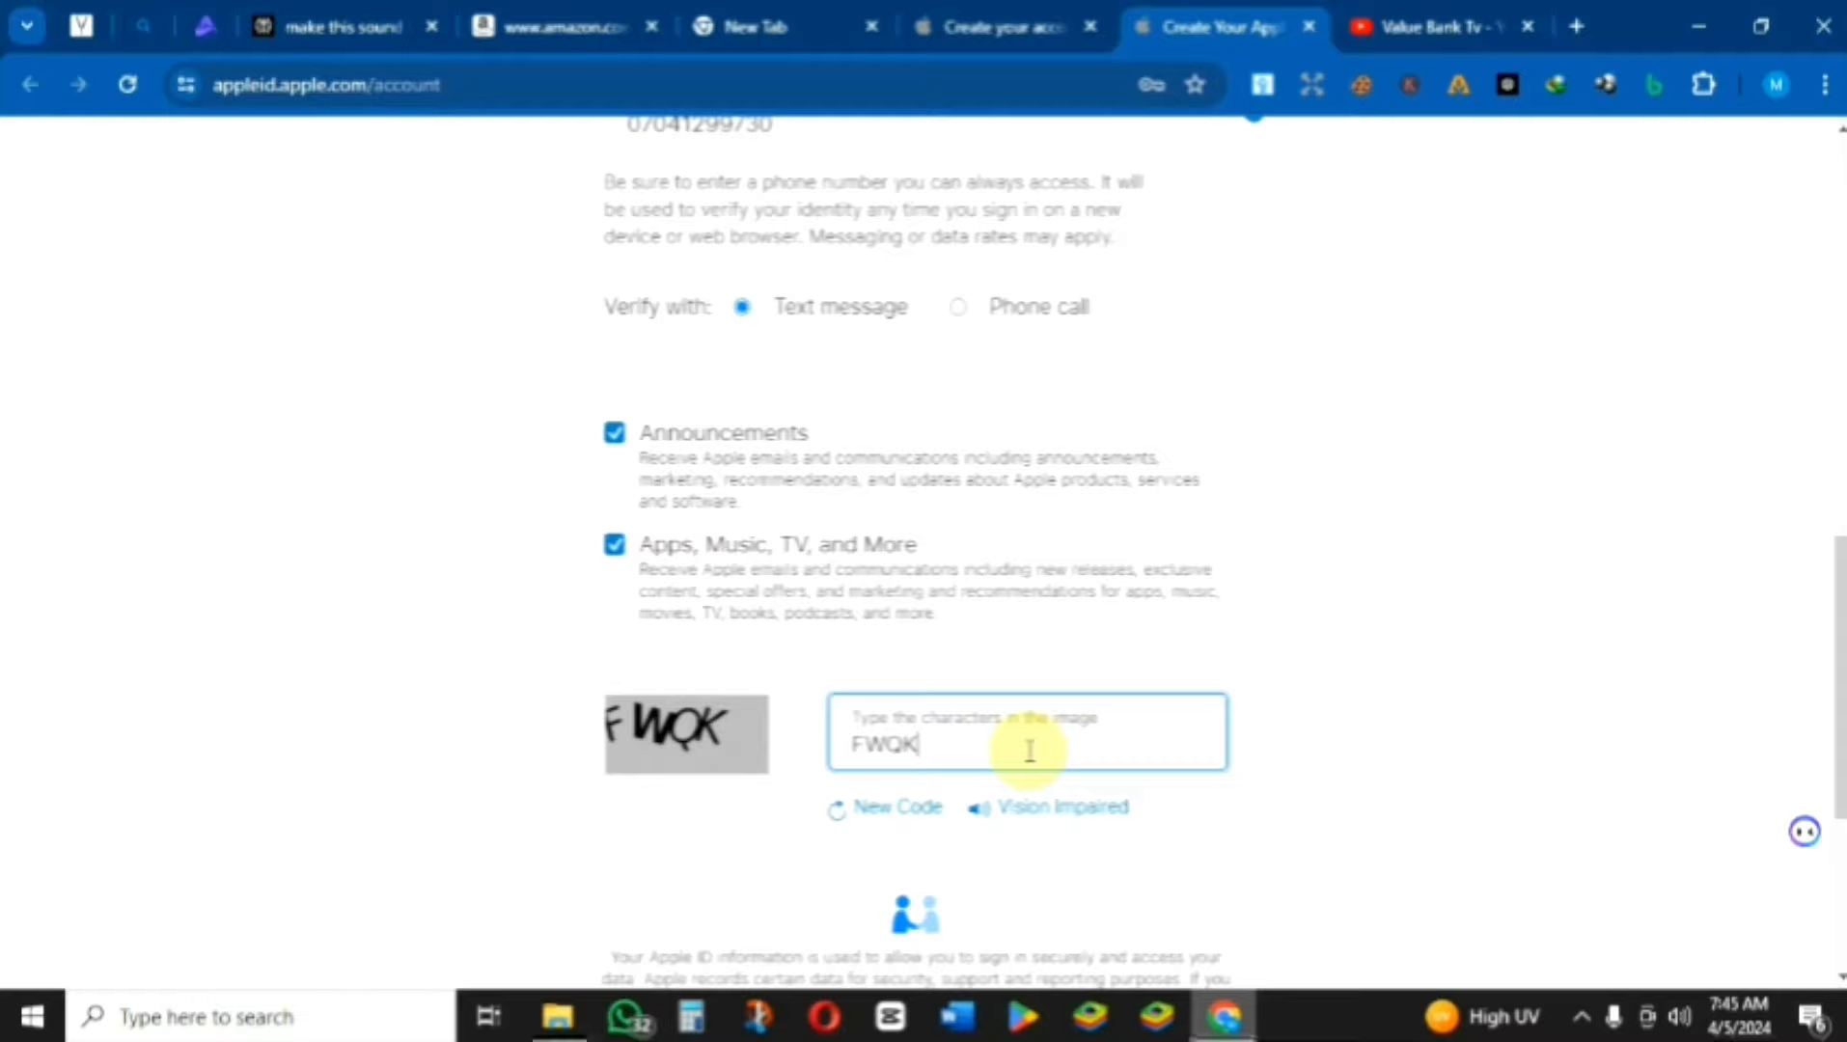
scroll(960, 668, "down", 1)
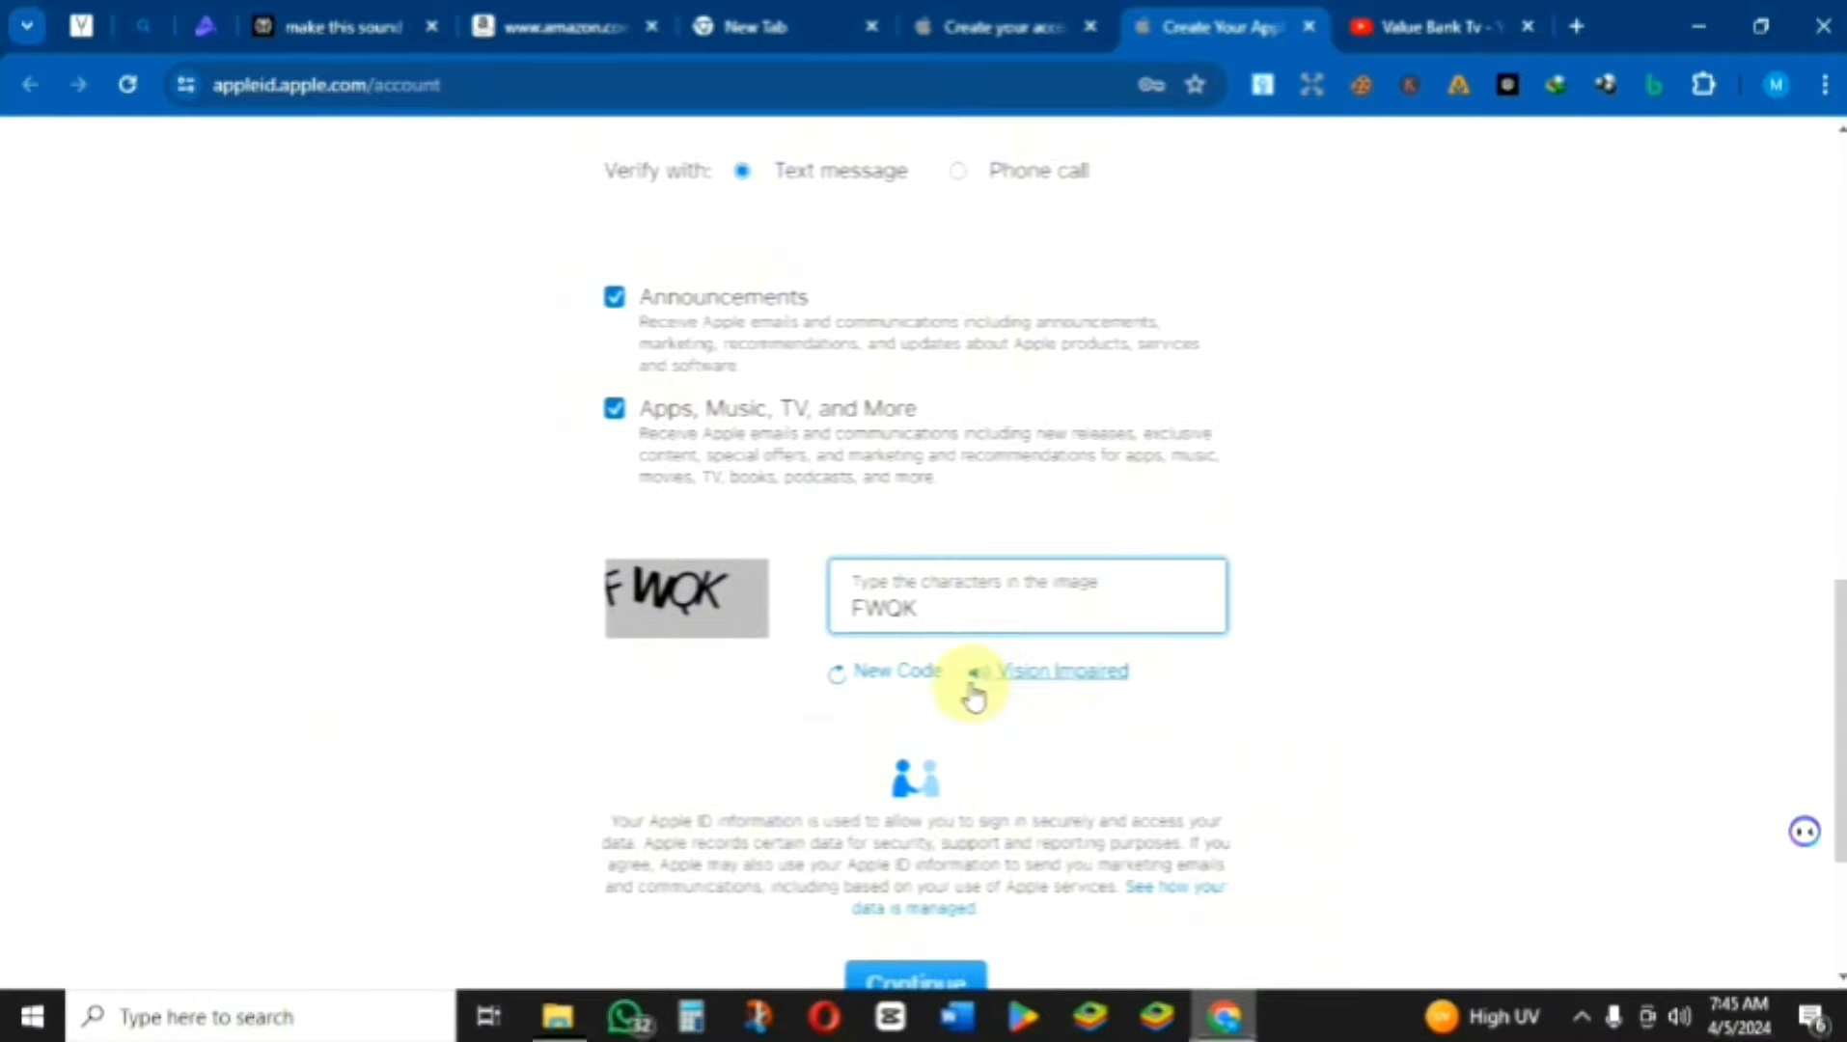
scroll(971, 719, "down", 1)
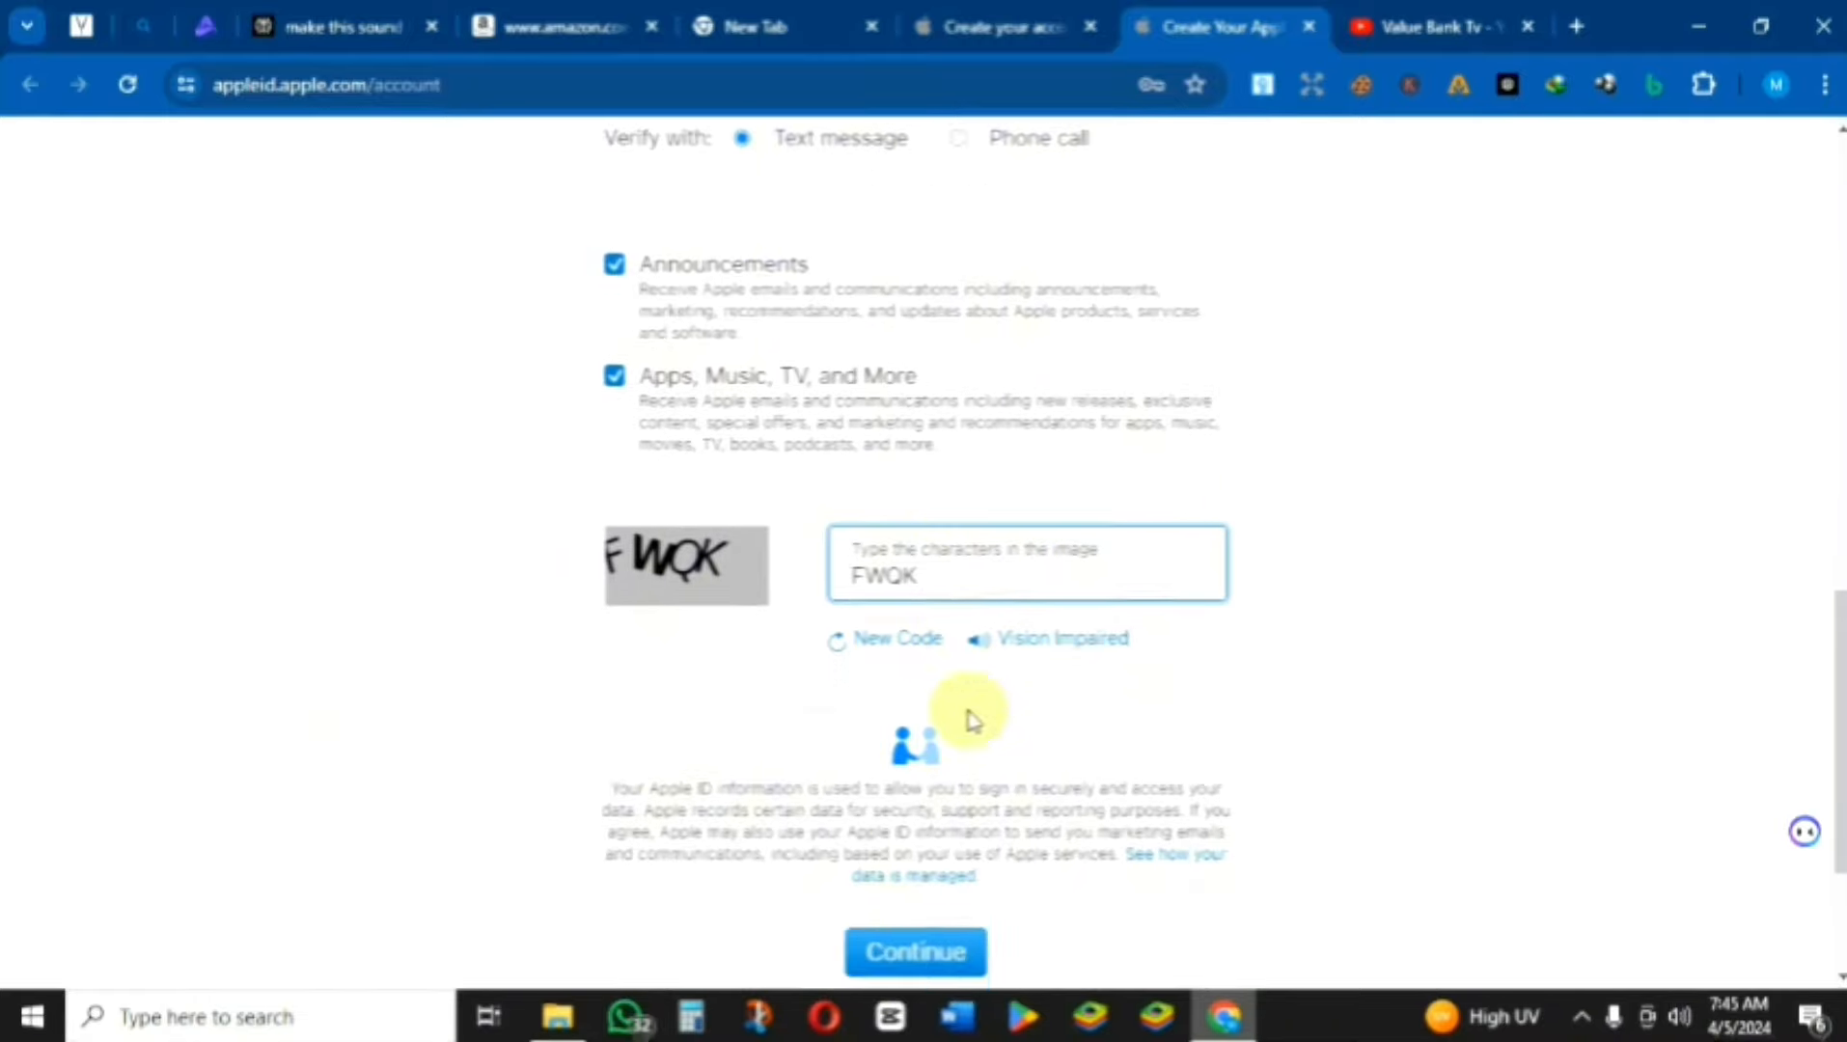
scroll(972, 719, "down", 2)
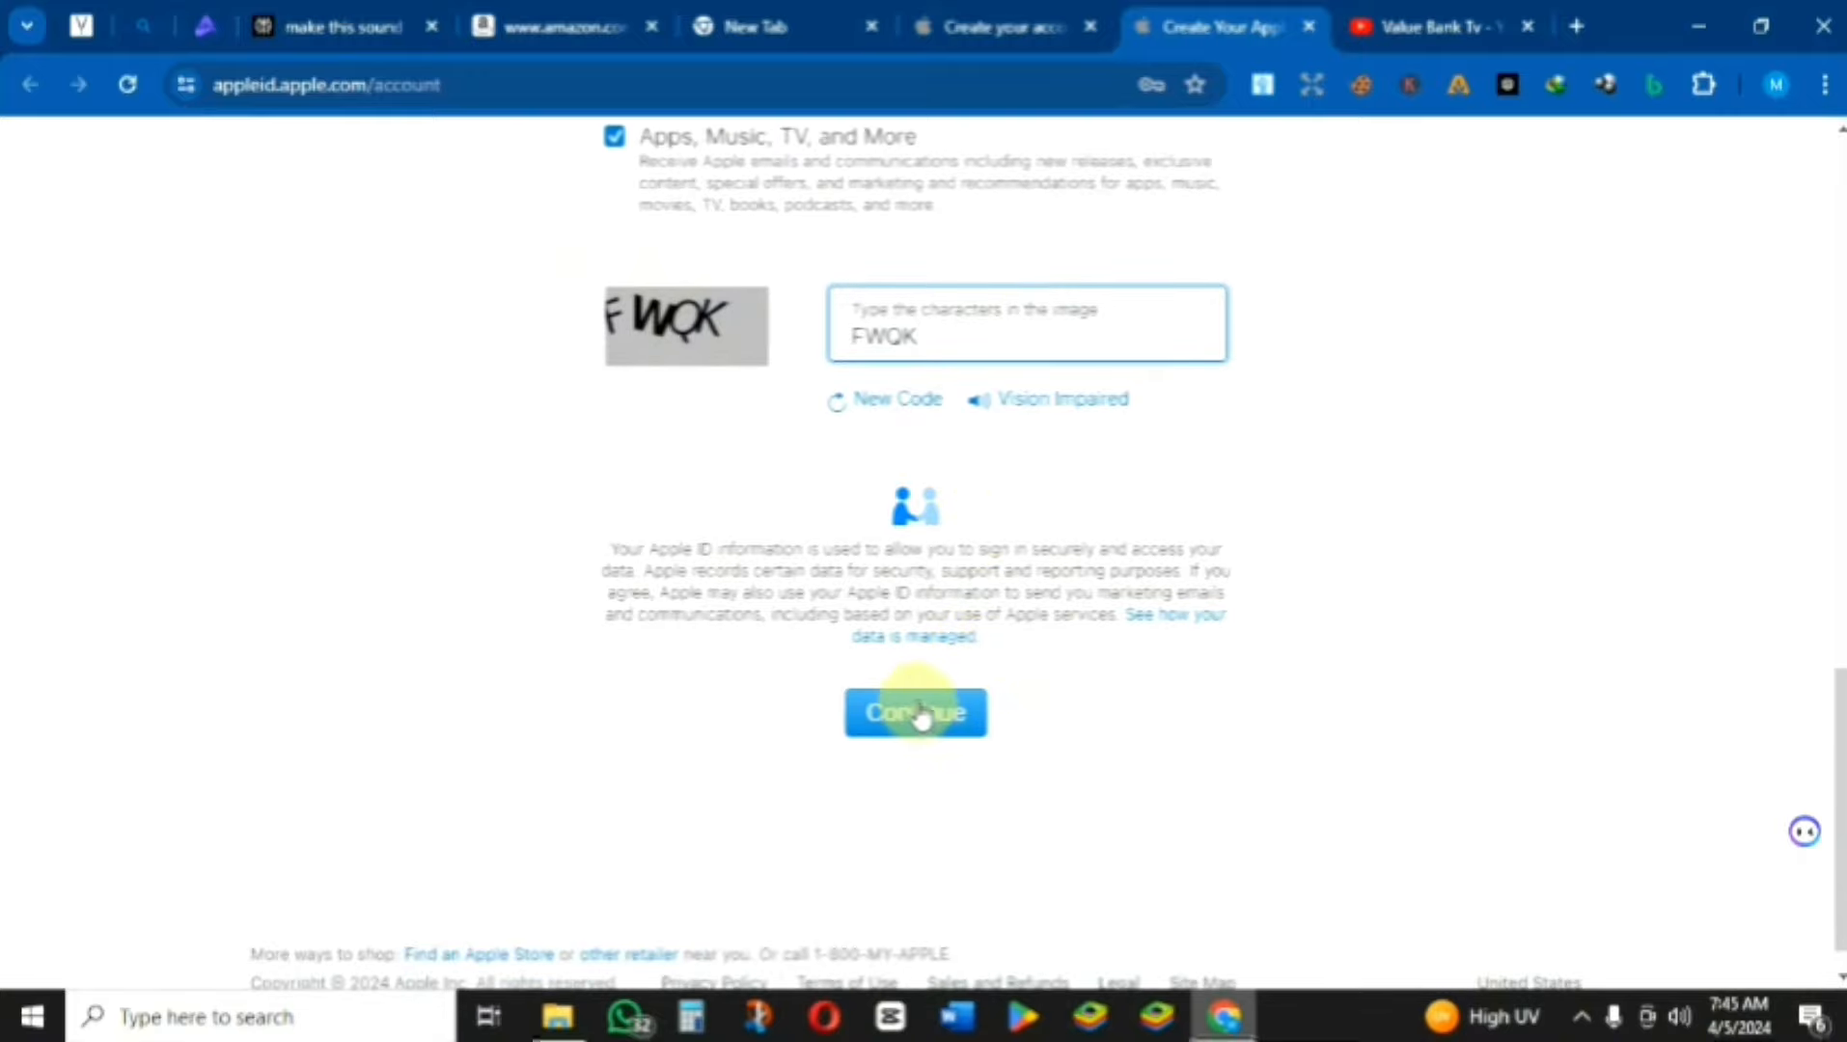
left_click(921, 719)
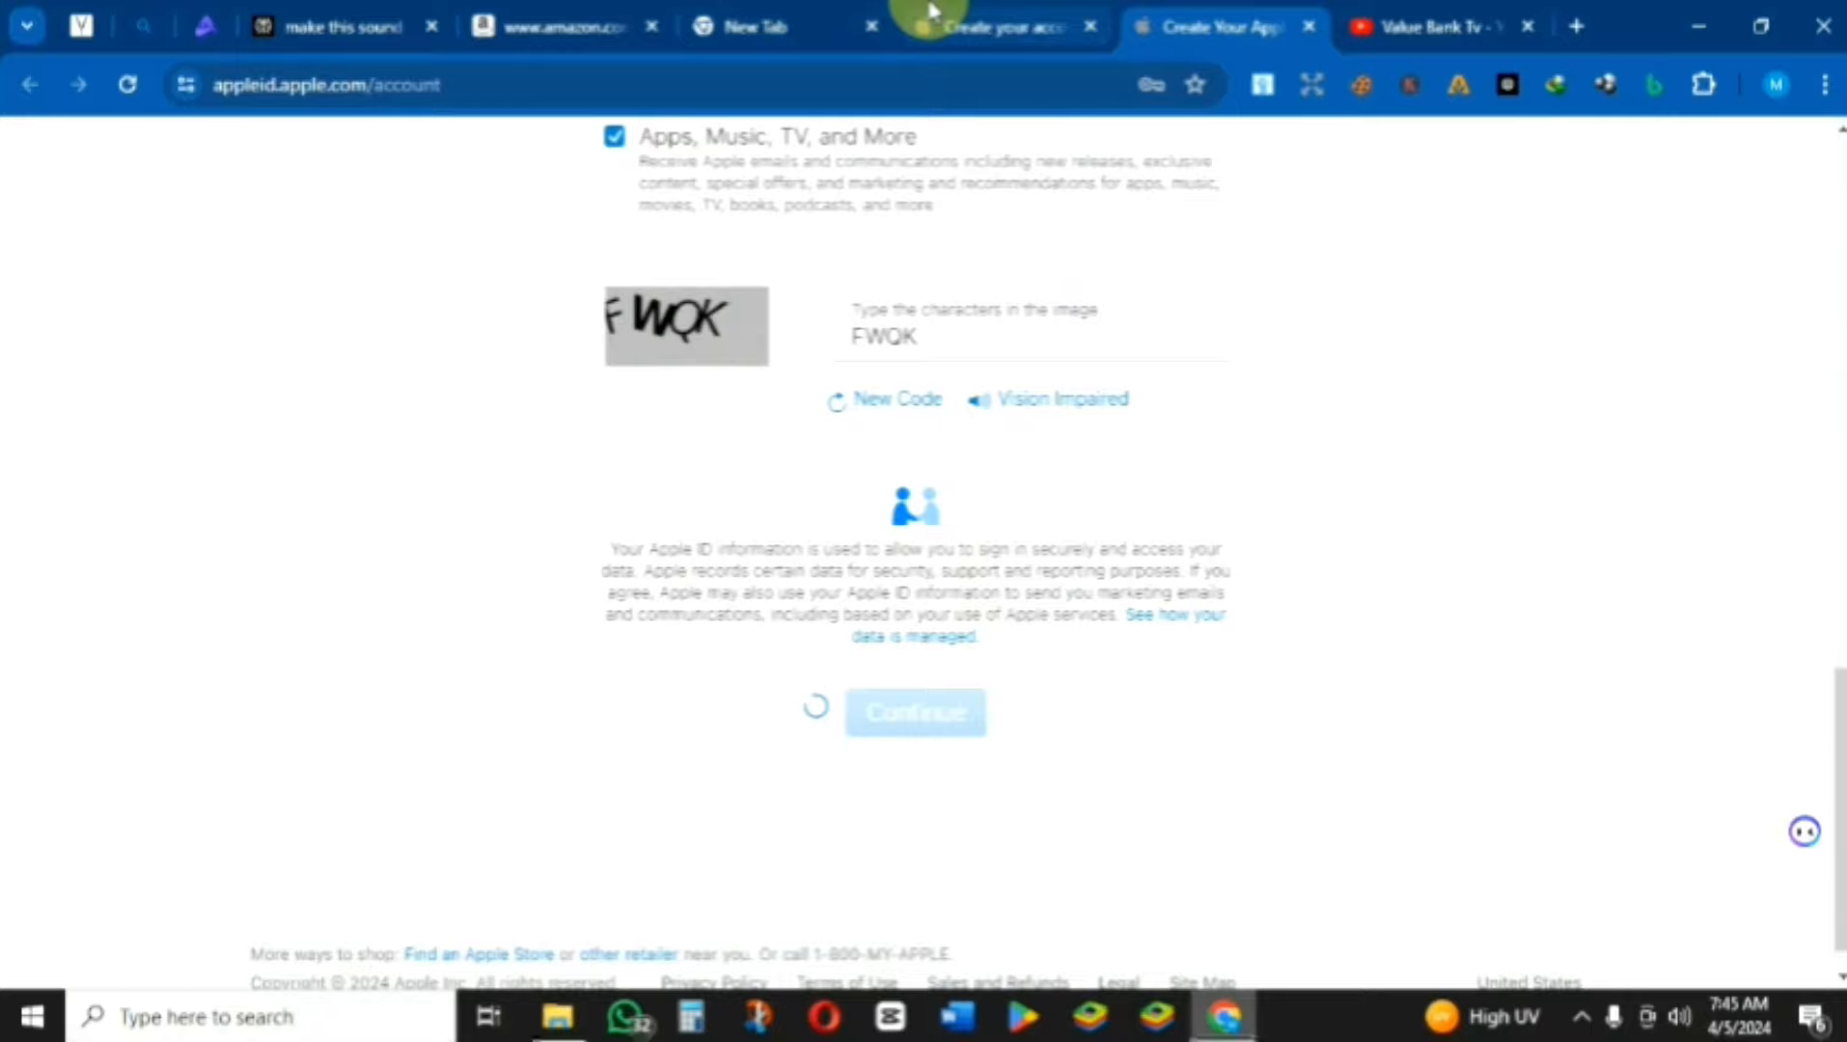
Wait for the e-mail verification prompt, then open a new browser tab beside it
mouse_move(932, 9)
left_click(1044, 15)
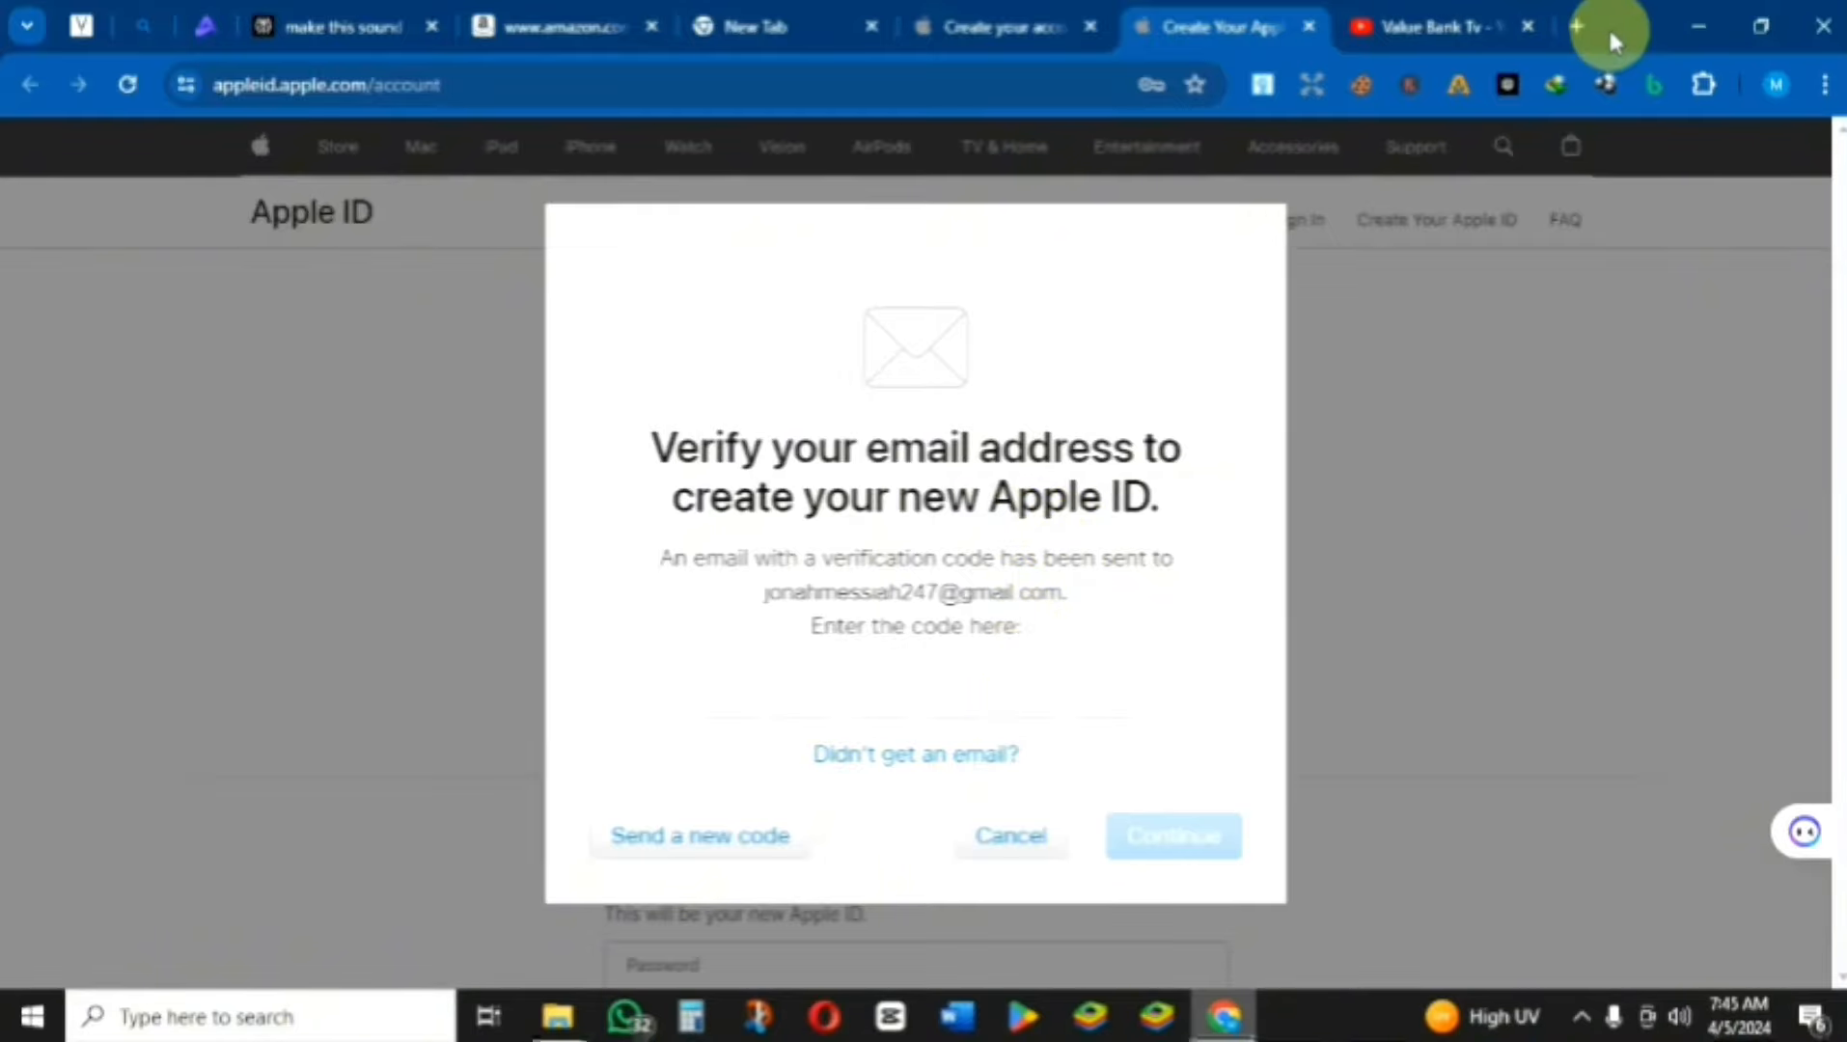
left_click(1577, 27)
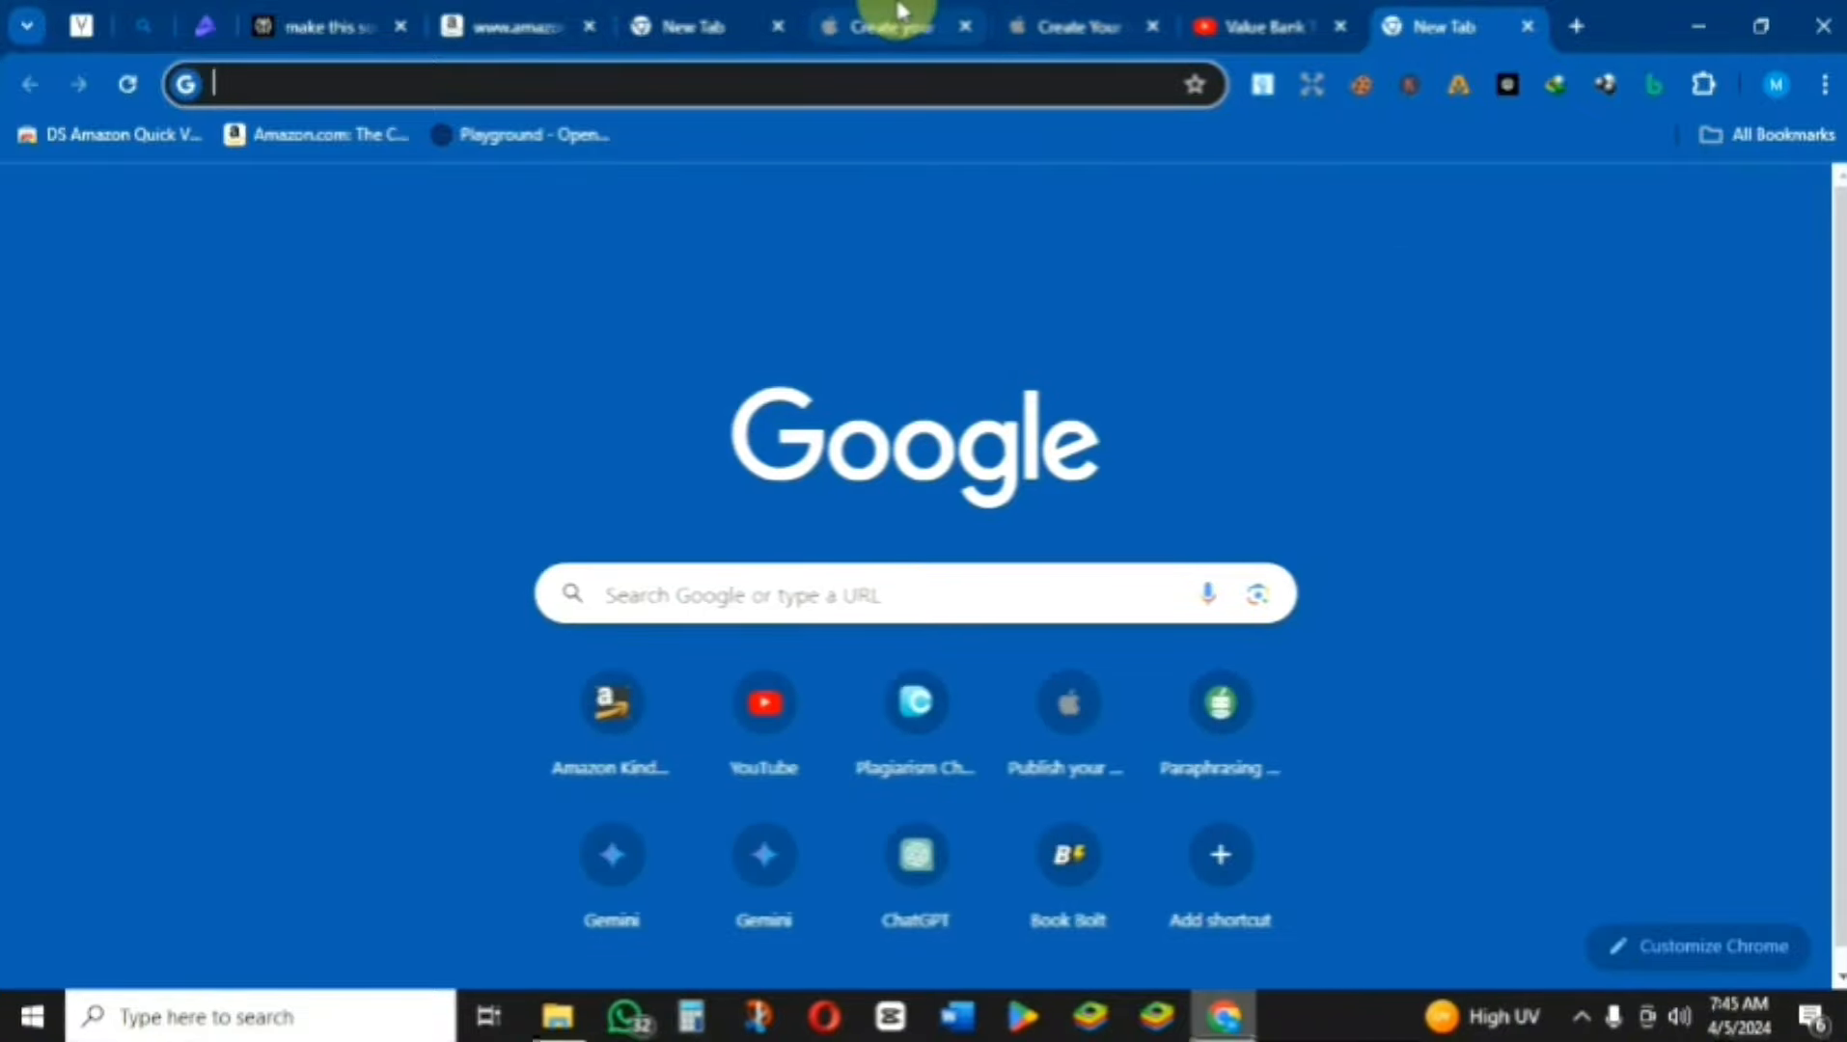
Read the code in Apple's verification e-mail in Gmail and return to the Apple ID code prompt
mouse_move(901, 12)
left_click(1053, 25)
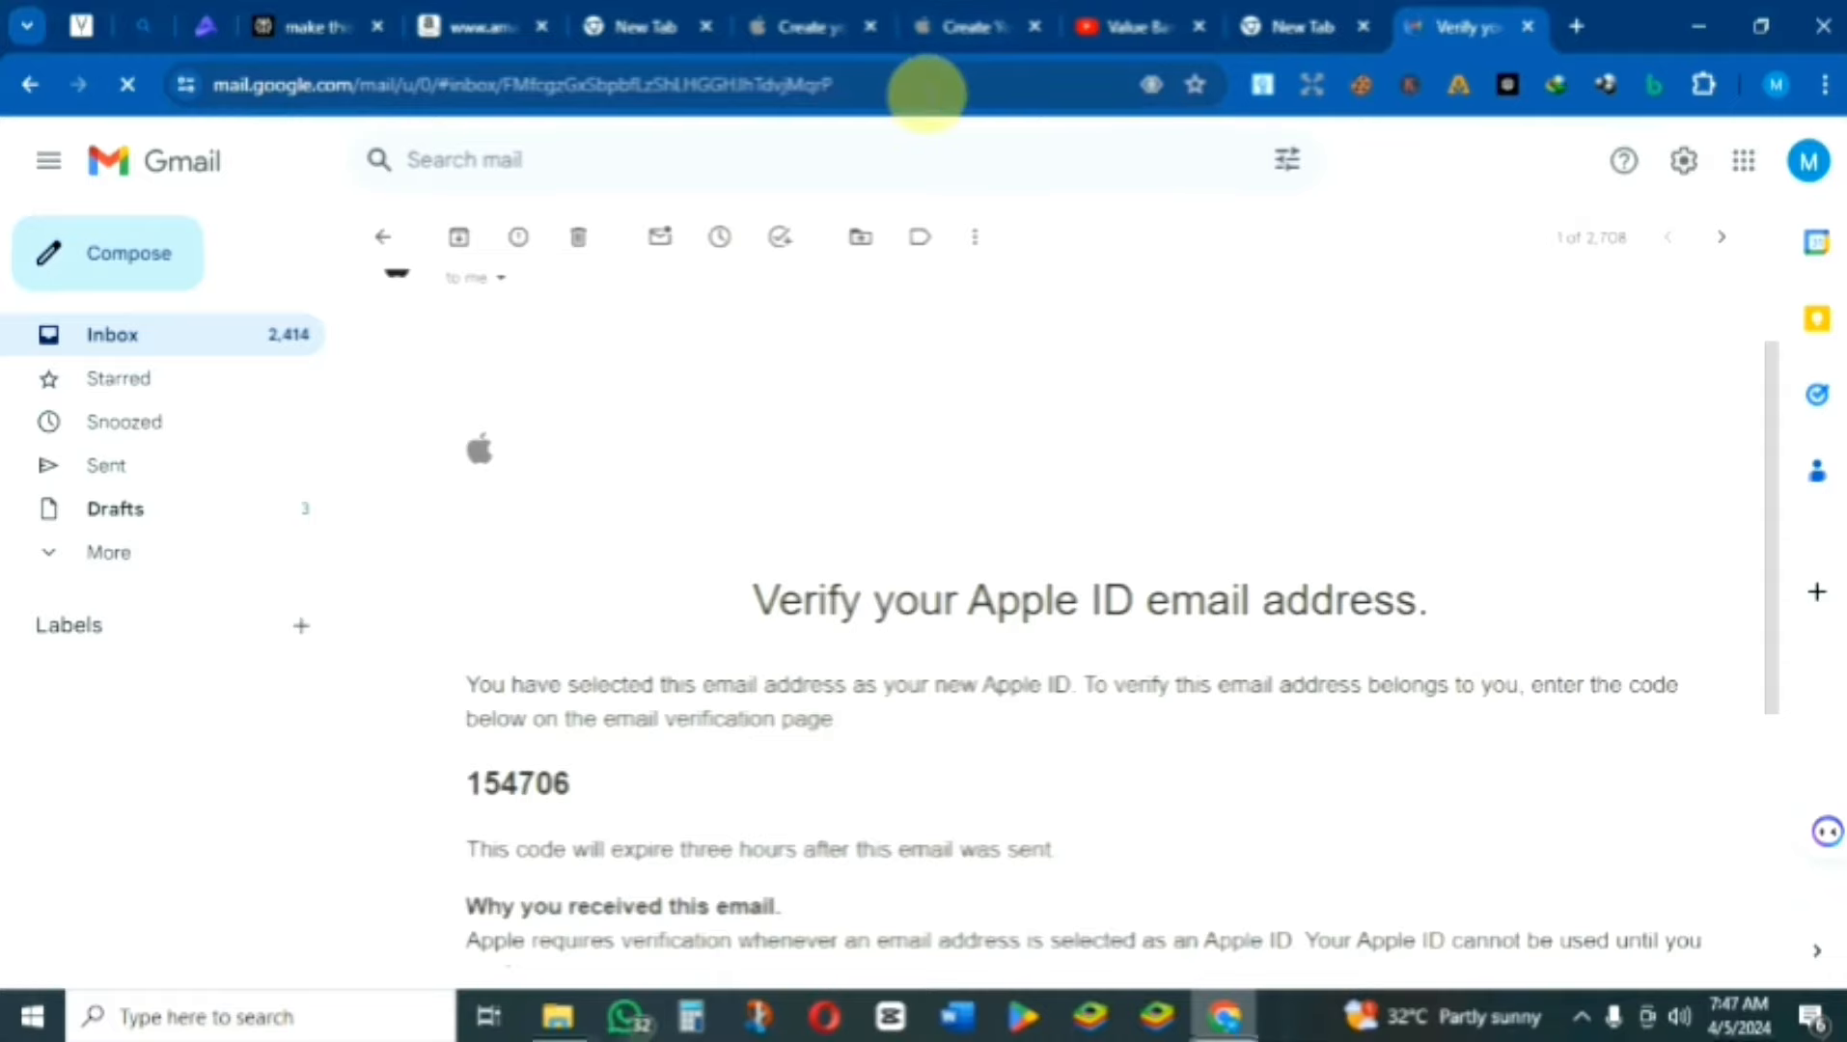
left_click(942, 29)
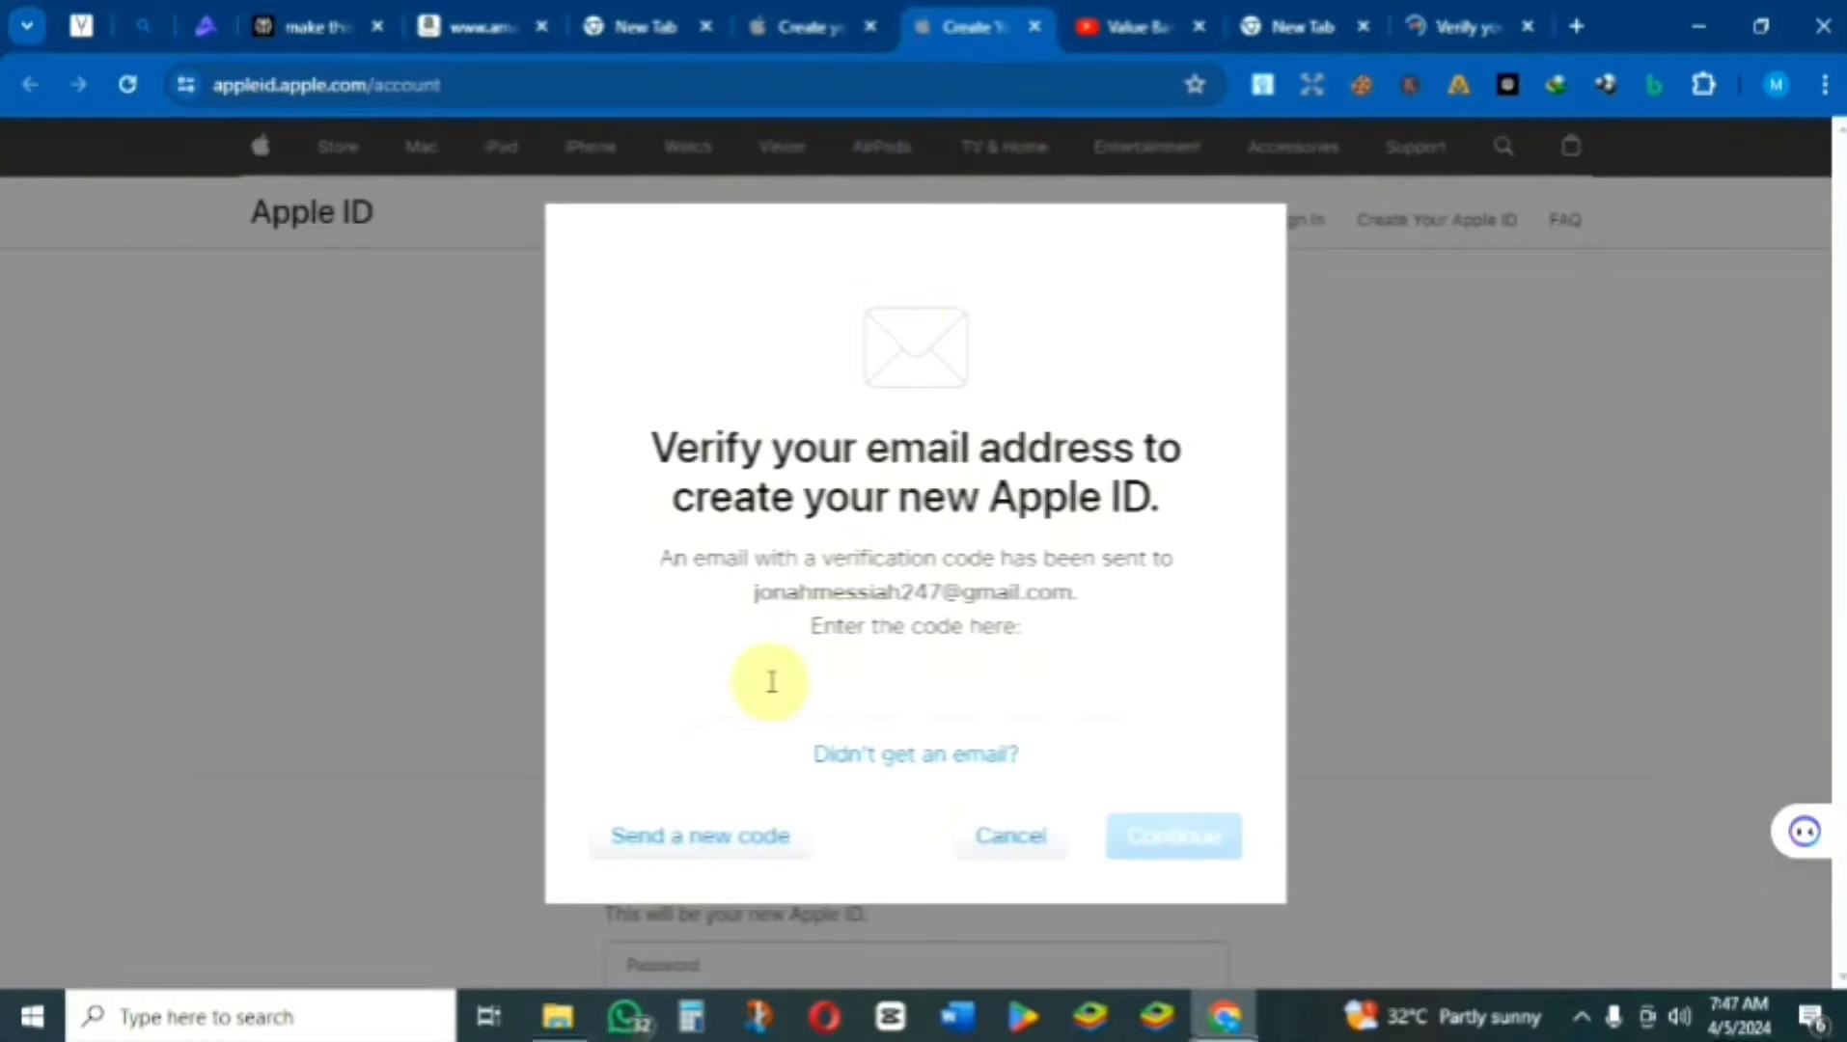
left_click(727, 689)
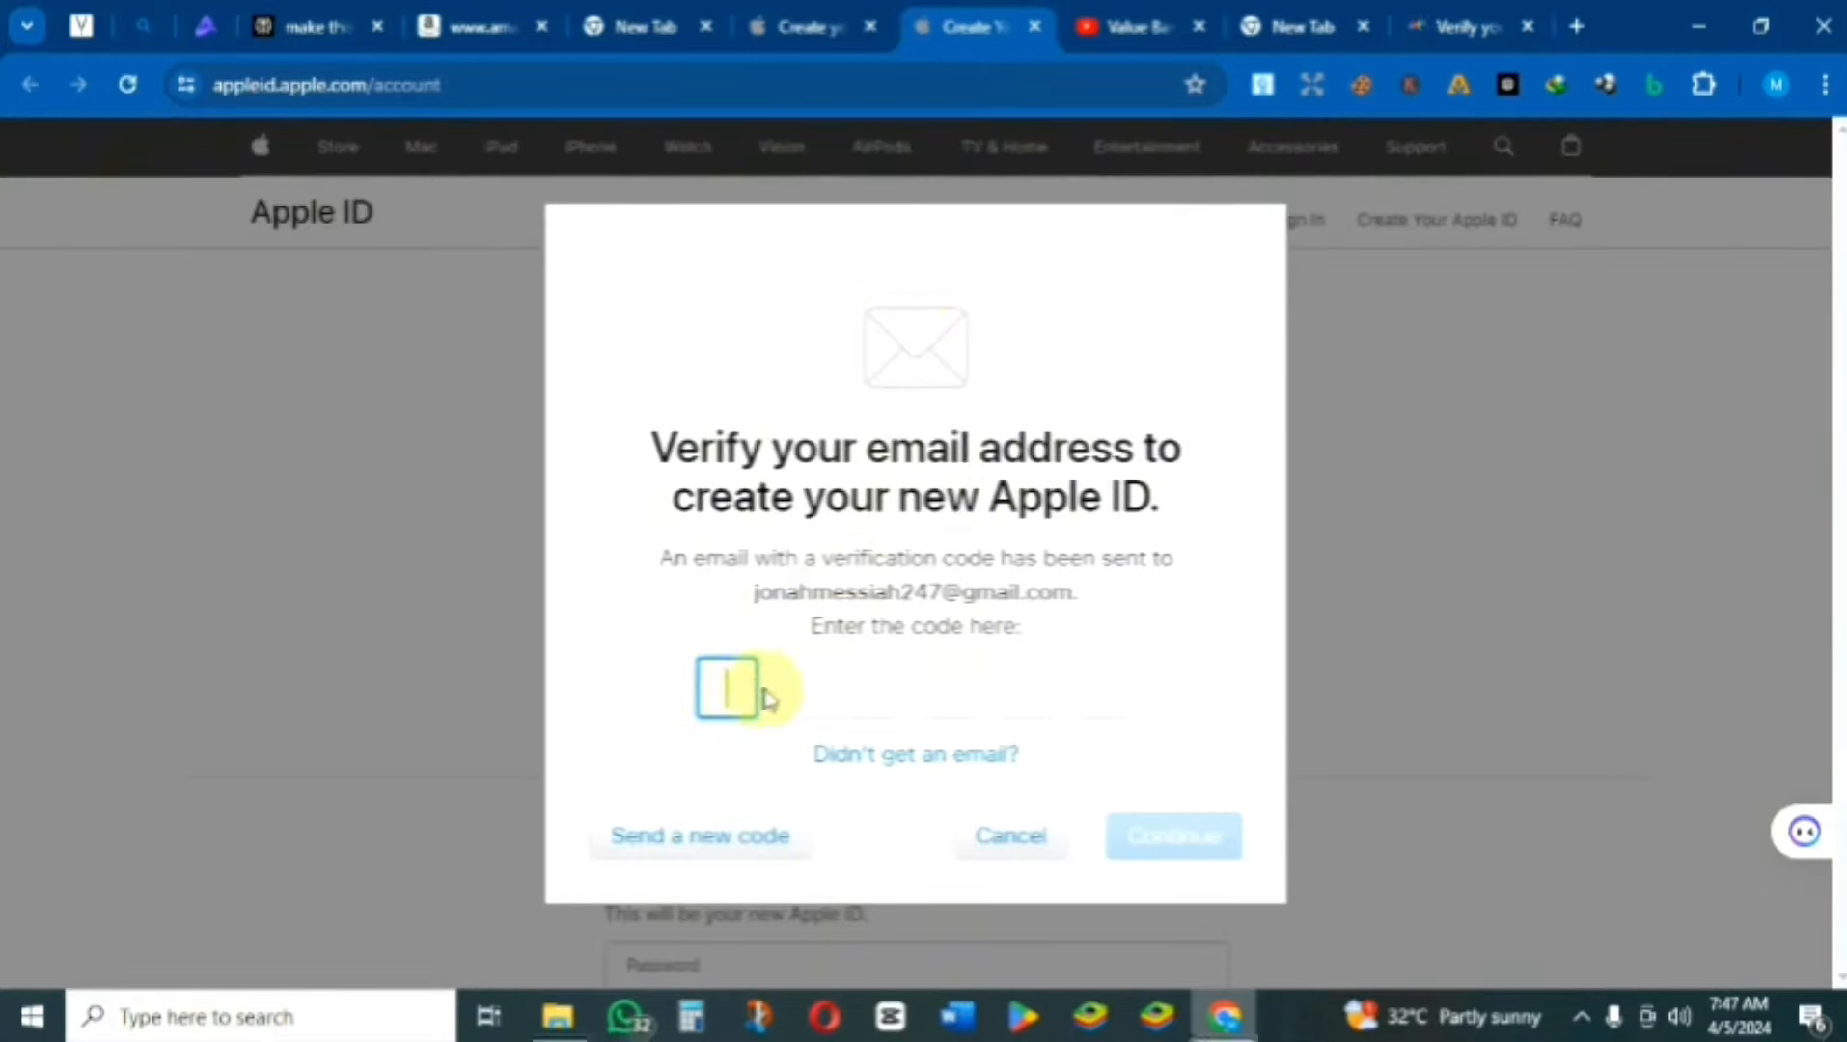
left_click(1447, 27)
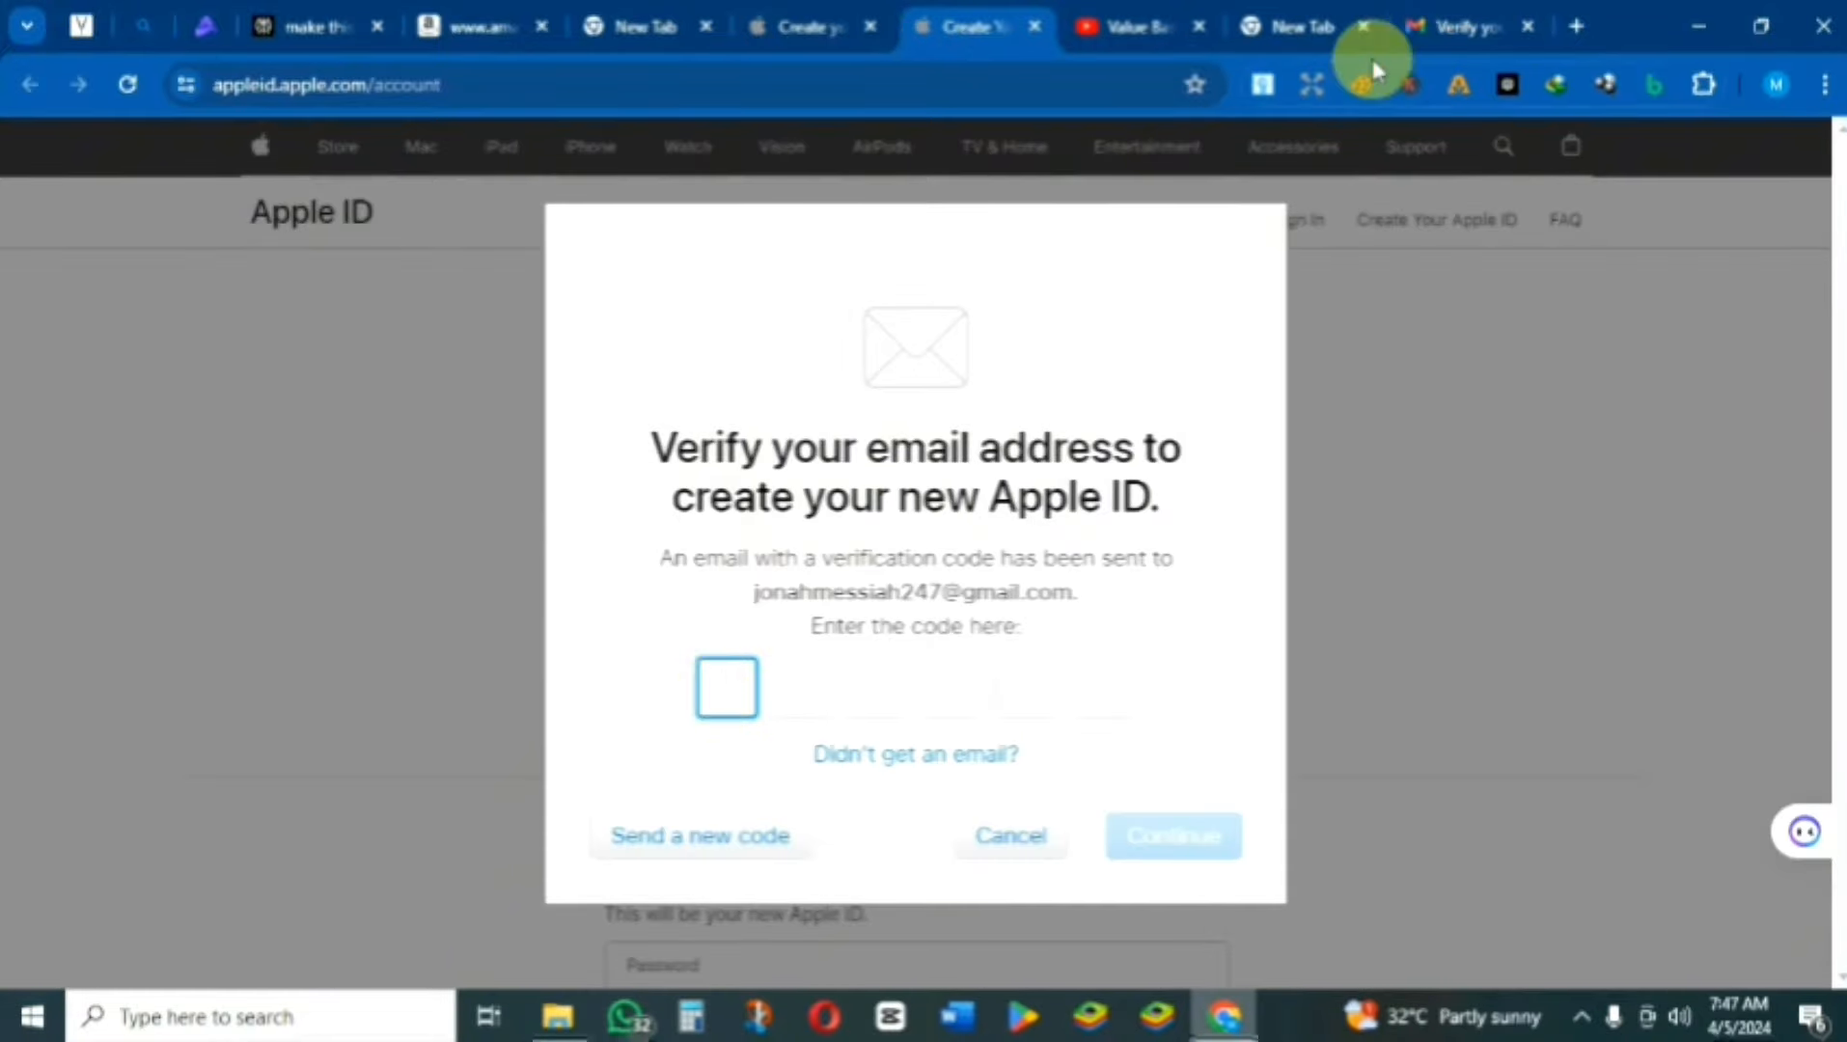
left_click(1464, 13)
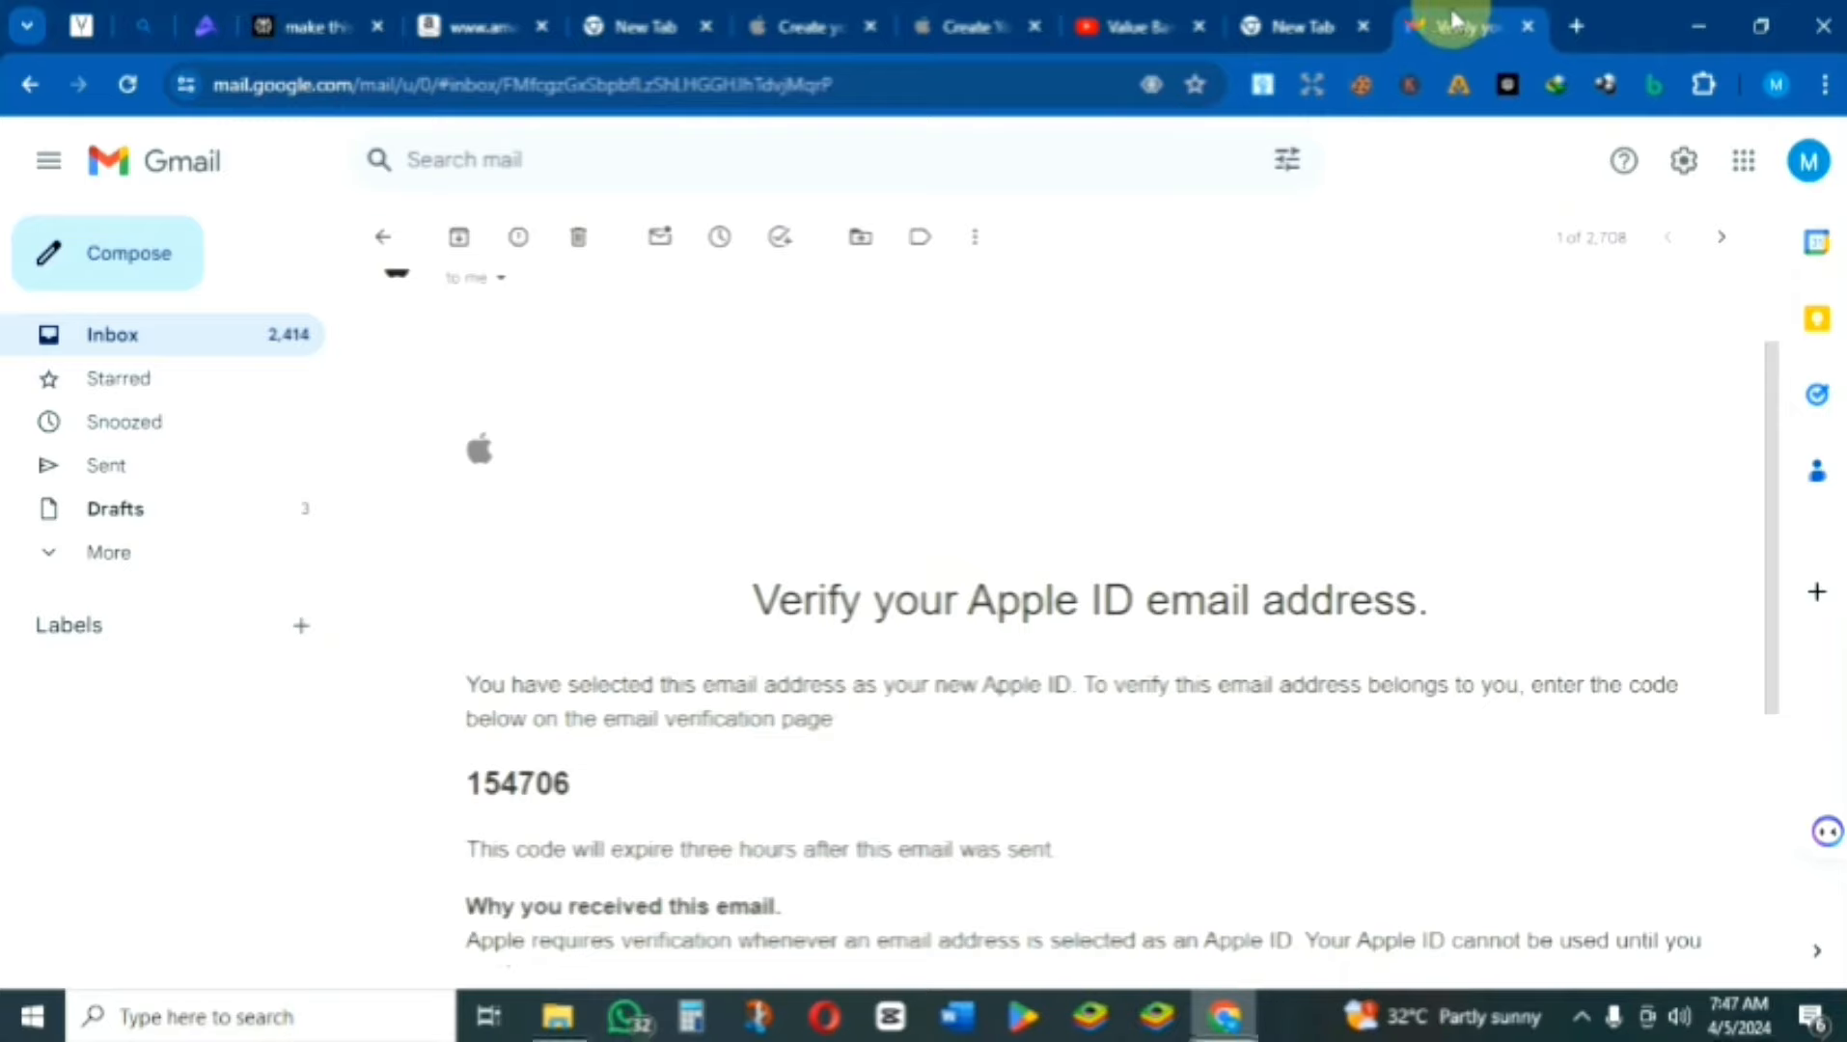
left_click(968, 21)
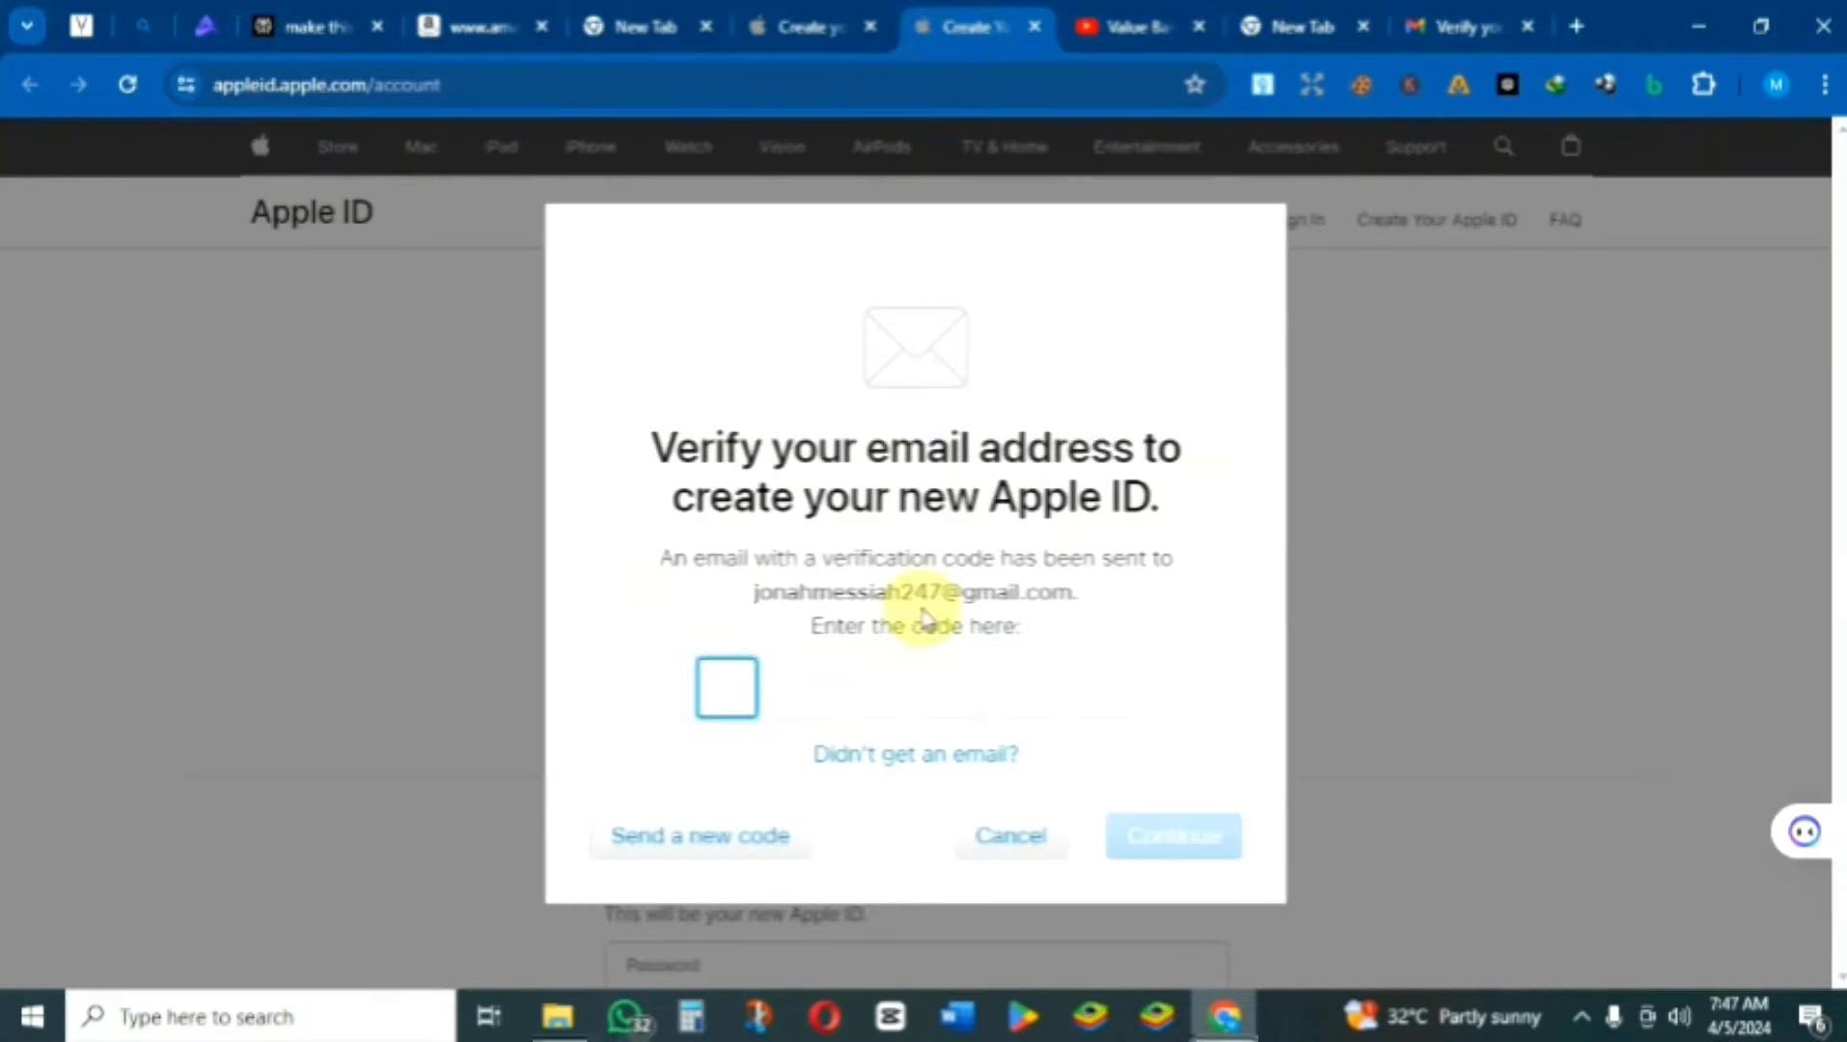
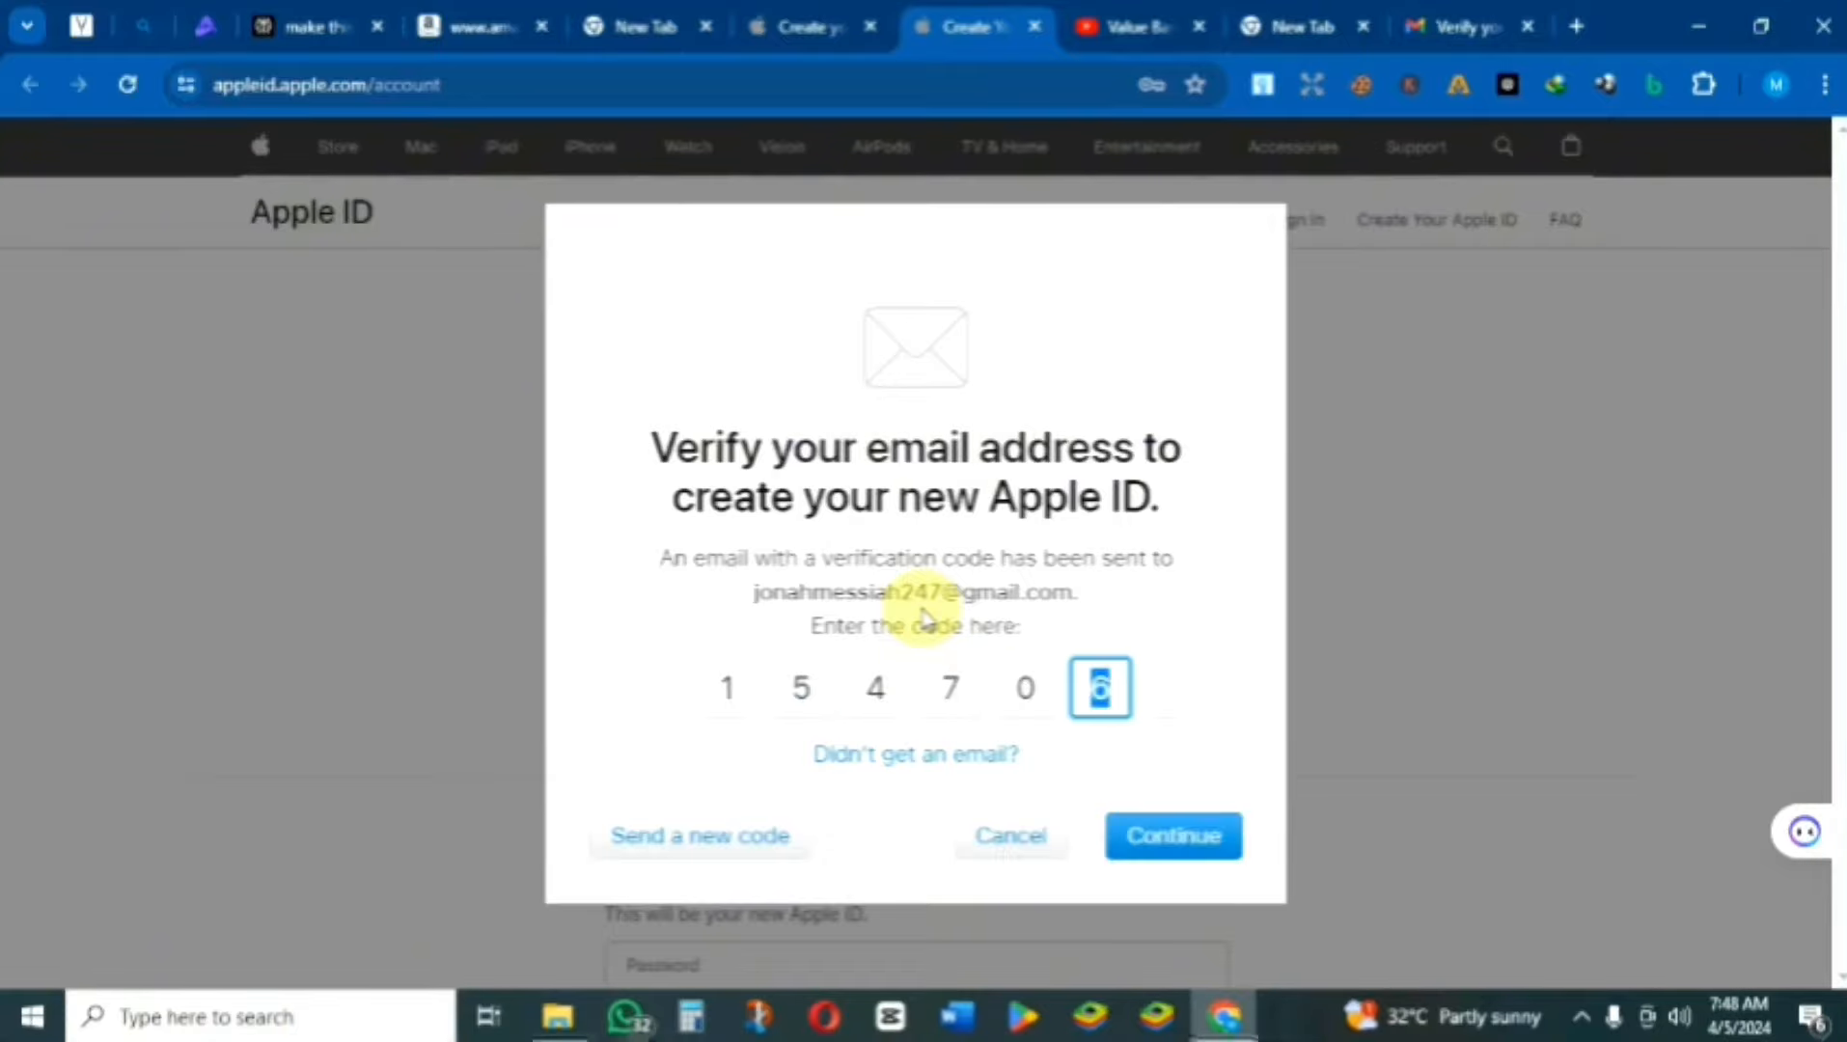
Enter the six-digit e-mail code and continue to phone verification
left_click(1171, 837)
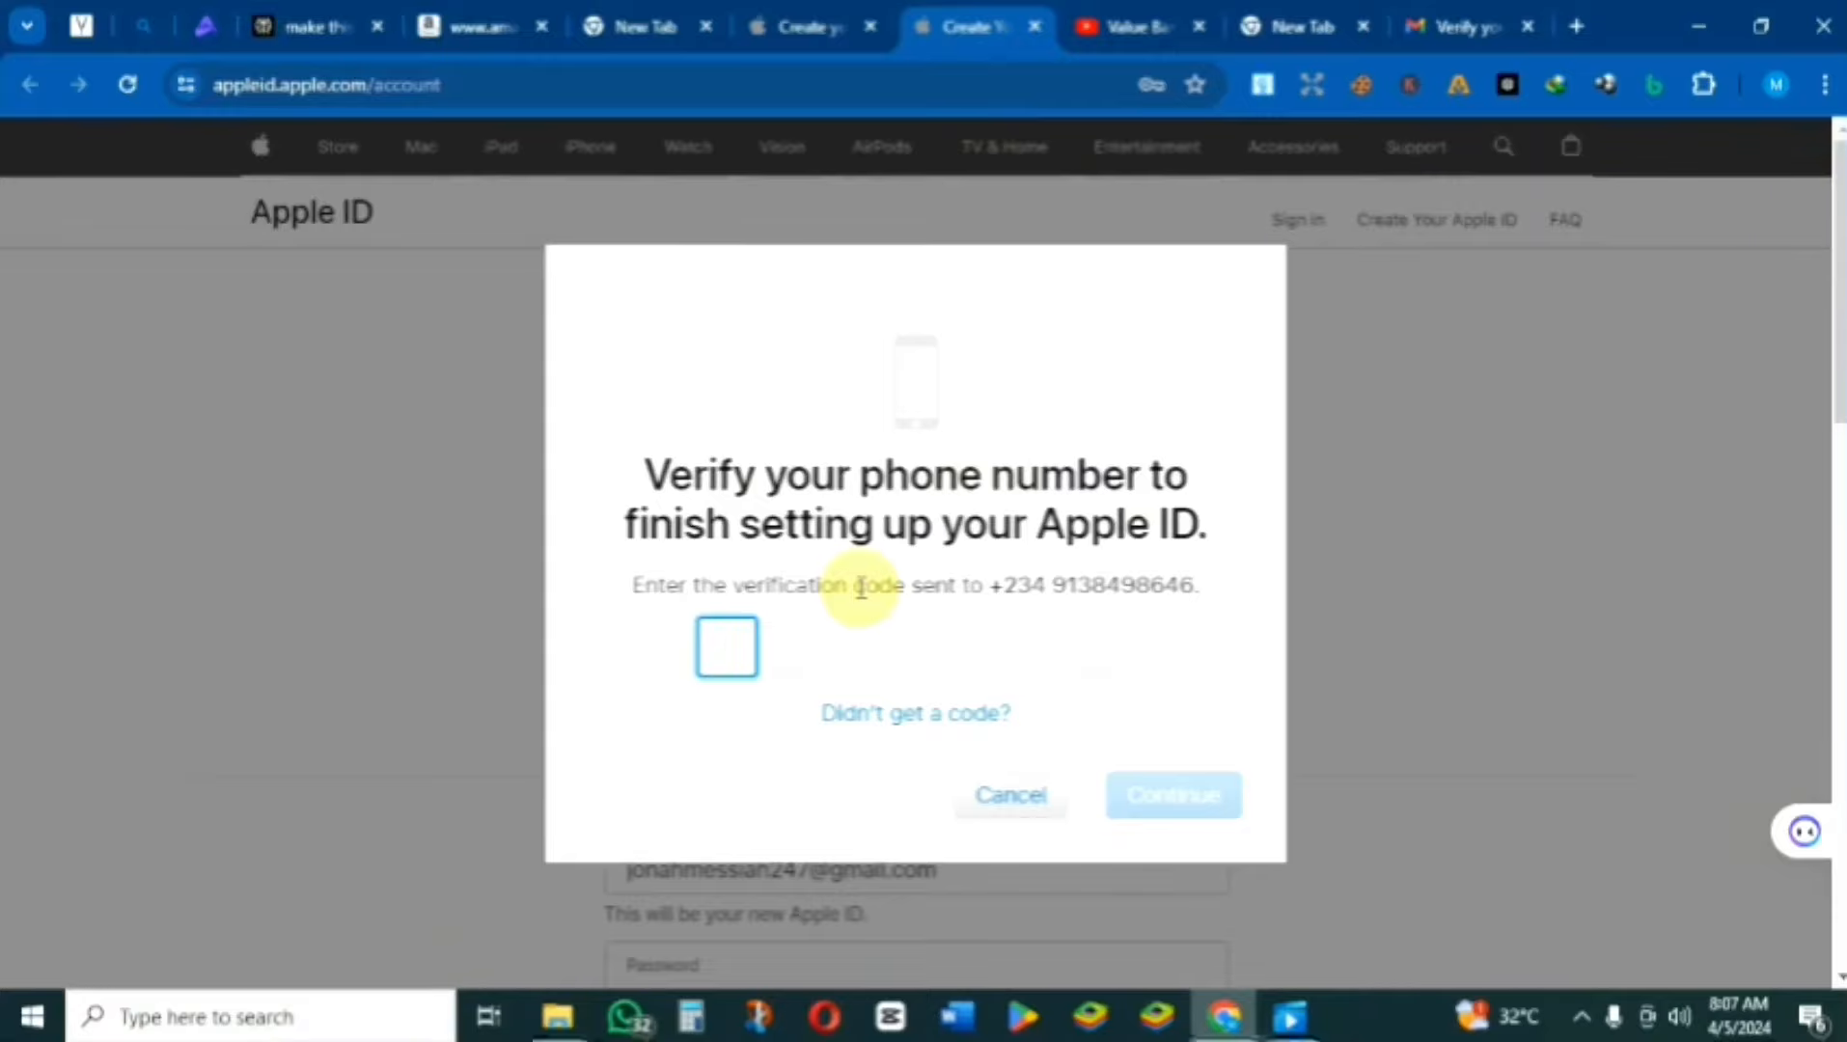
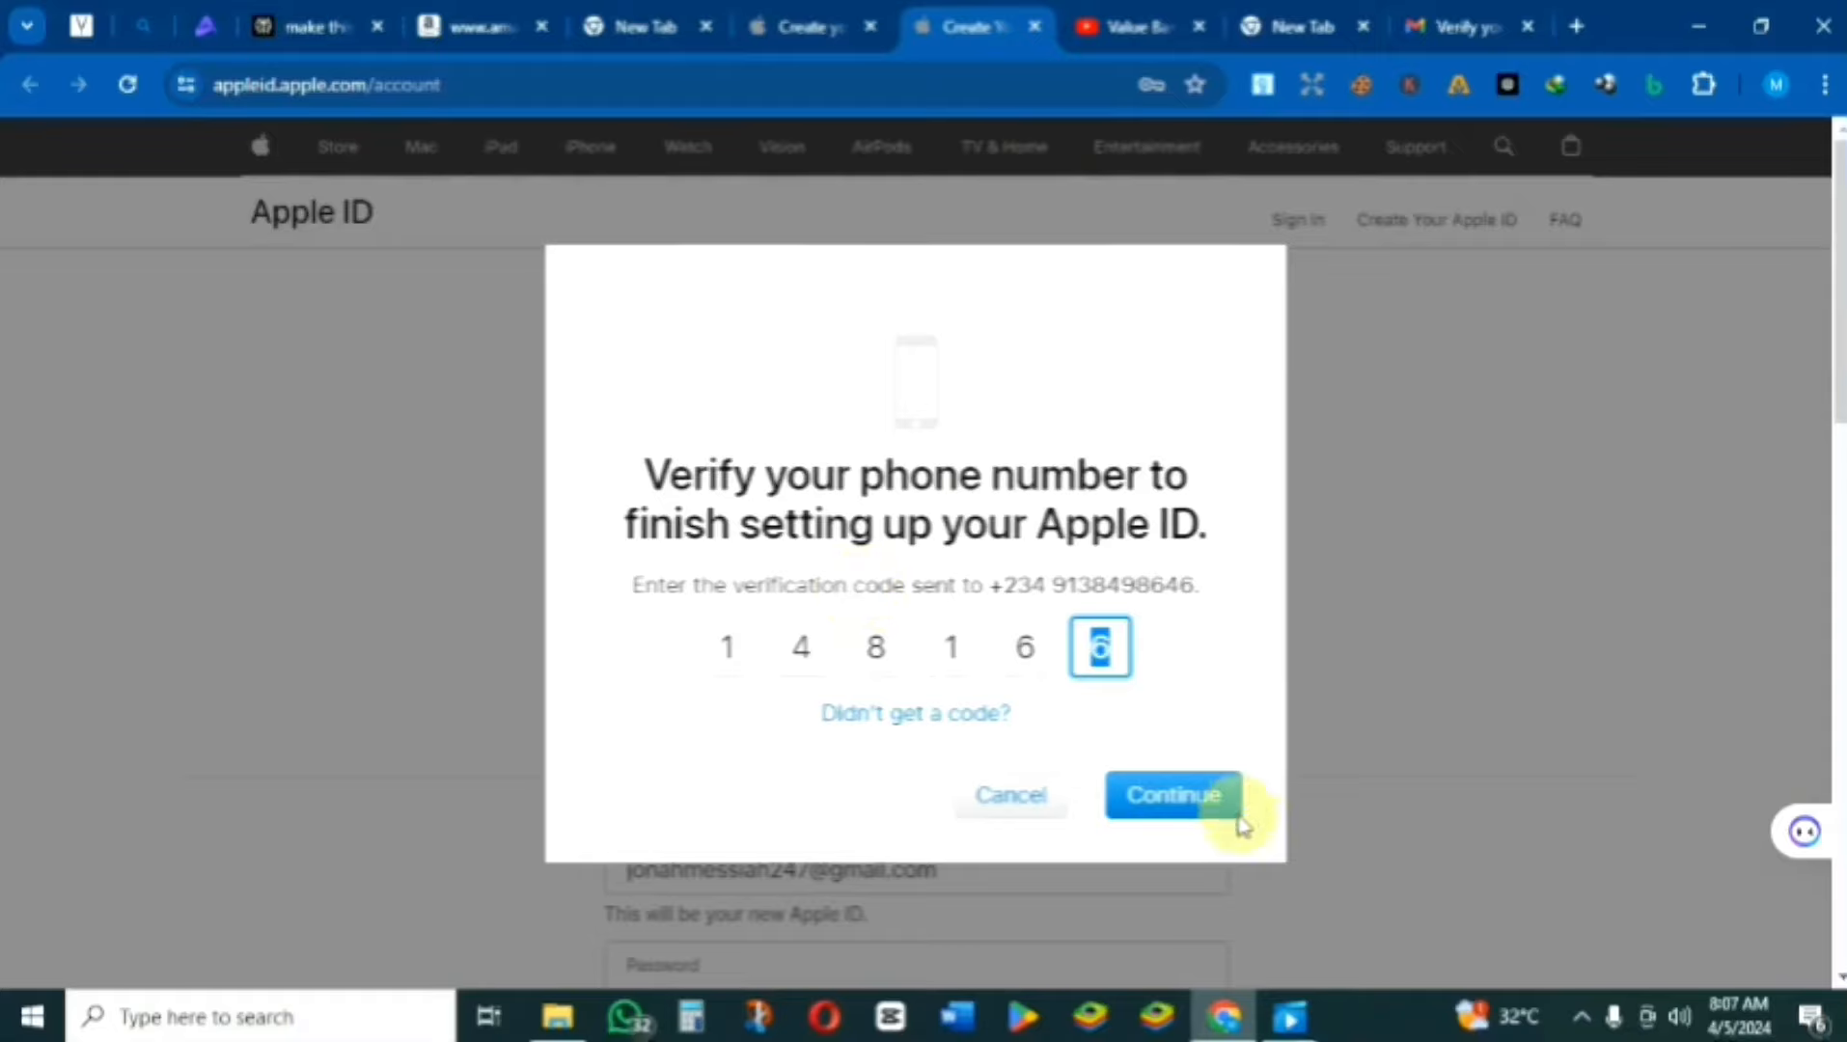
Enter the six-digit texted code and continue to the Sign-In and Security page
left_click(1171, 797)
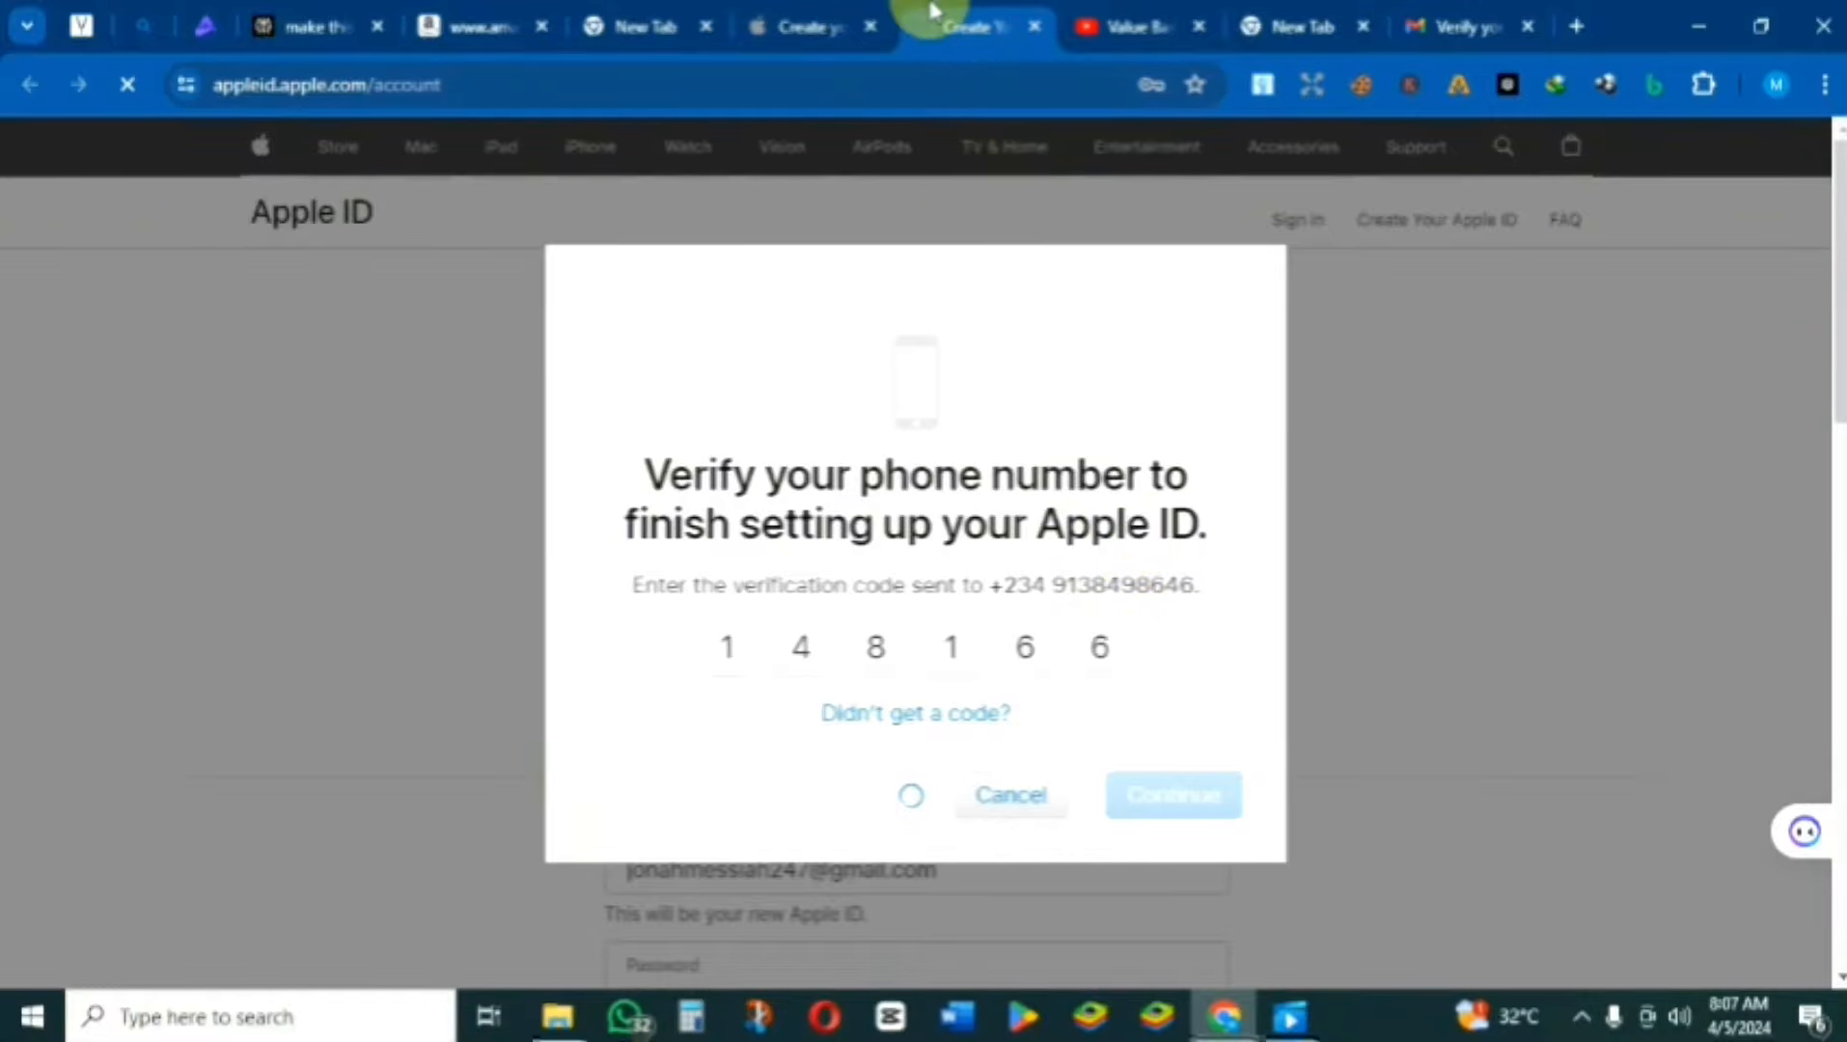
mouse_move(969, 11)
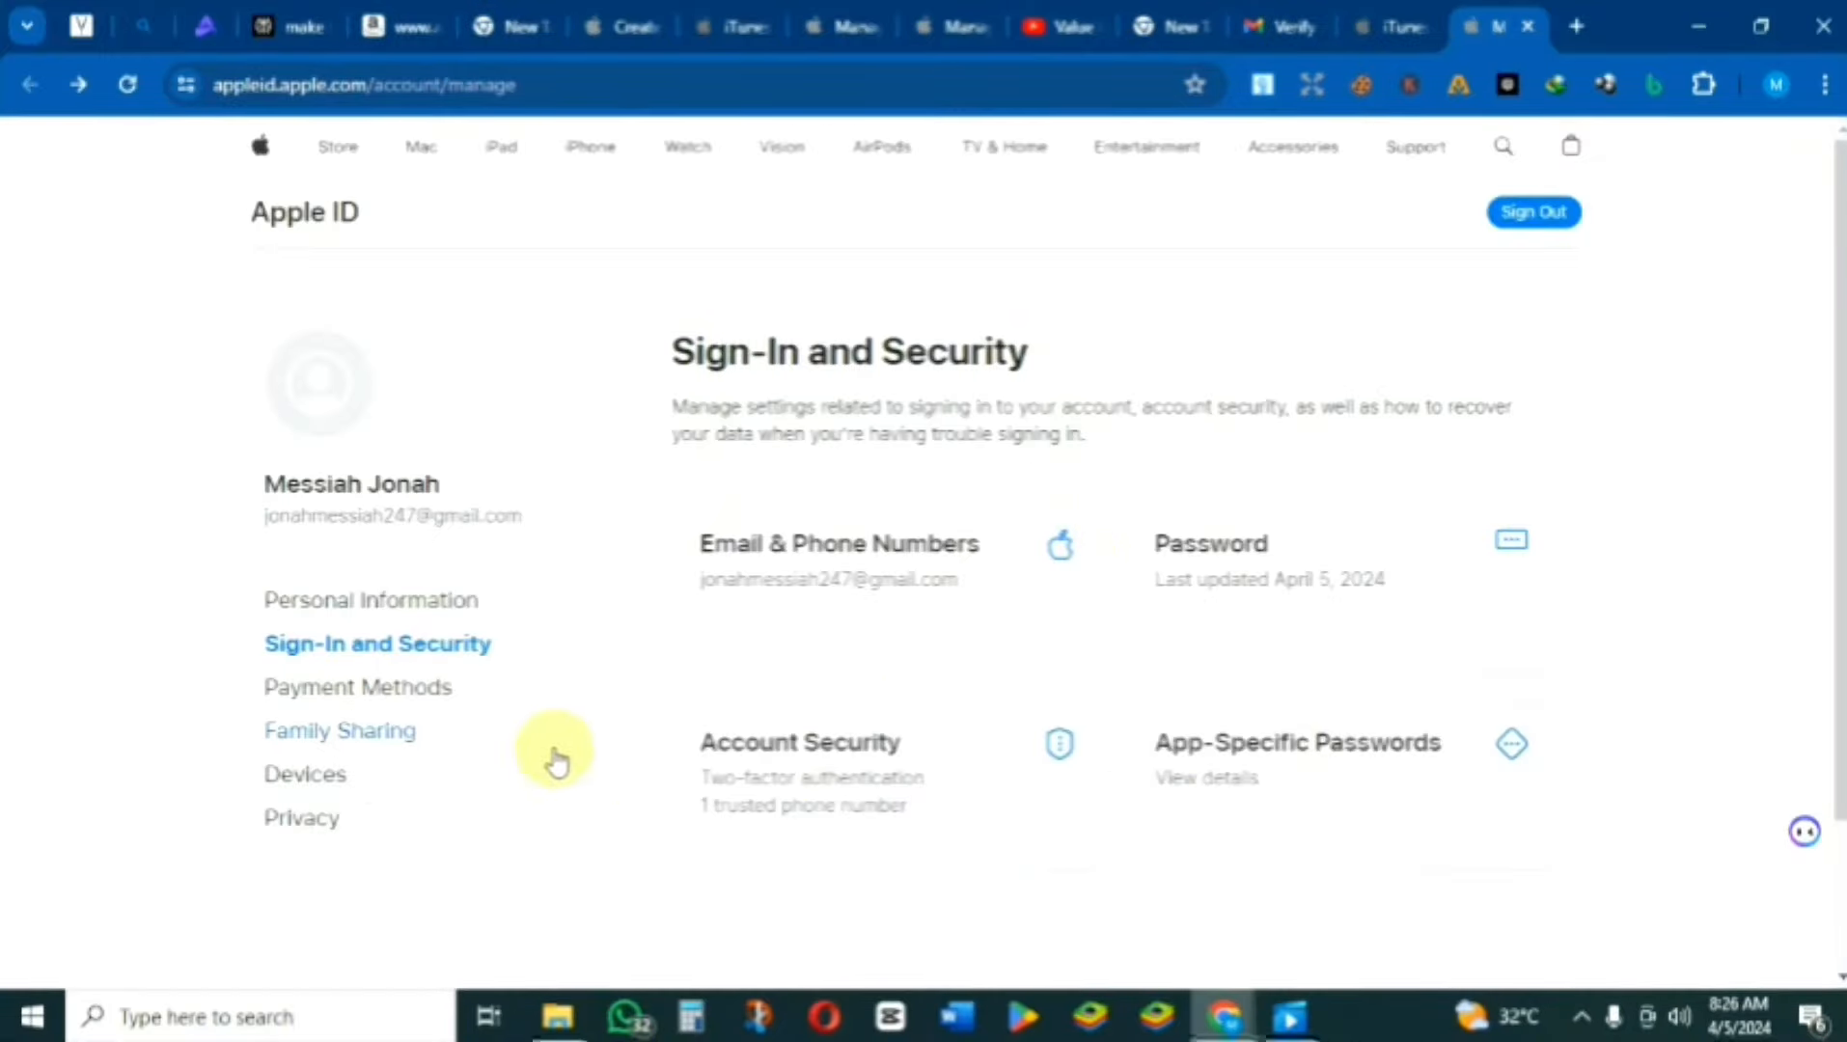
Go to Payment Methods in the account sidebar and choose Add Payment Method
left_click(376, 689)
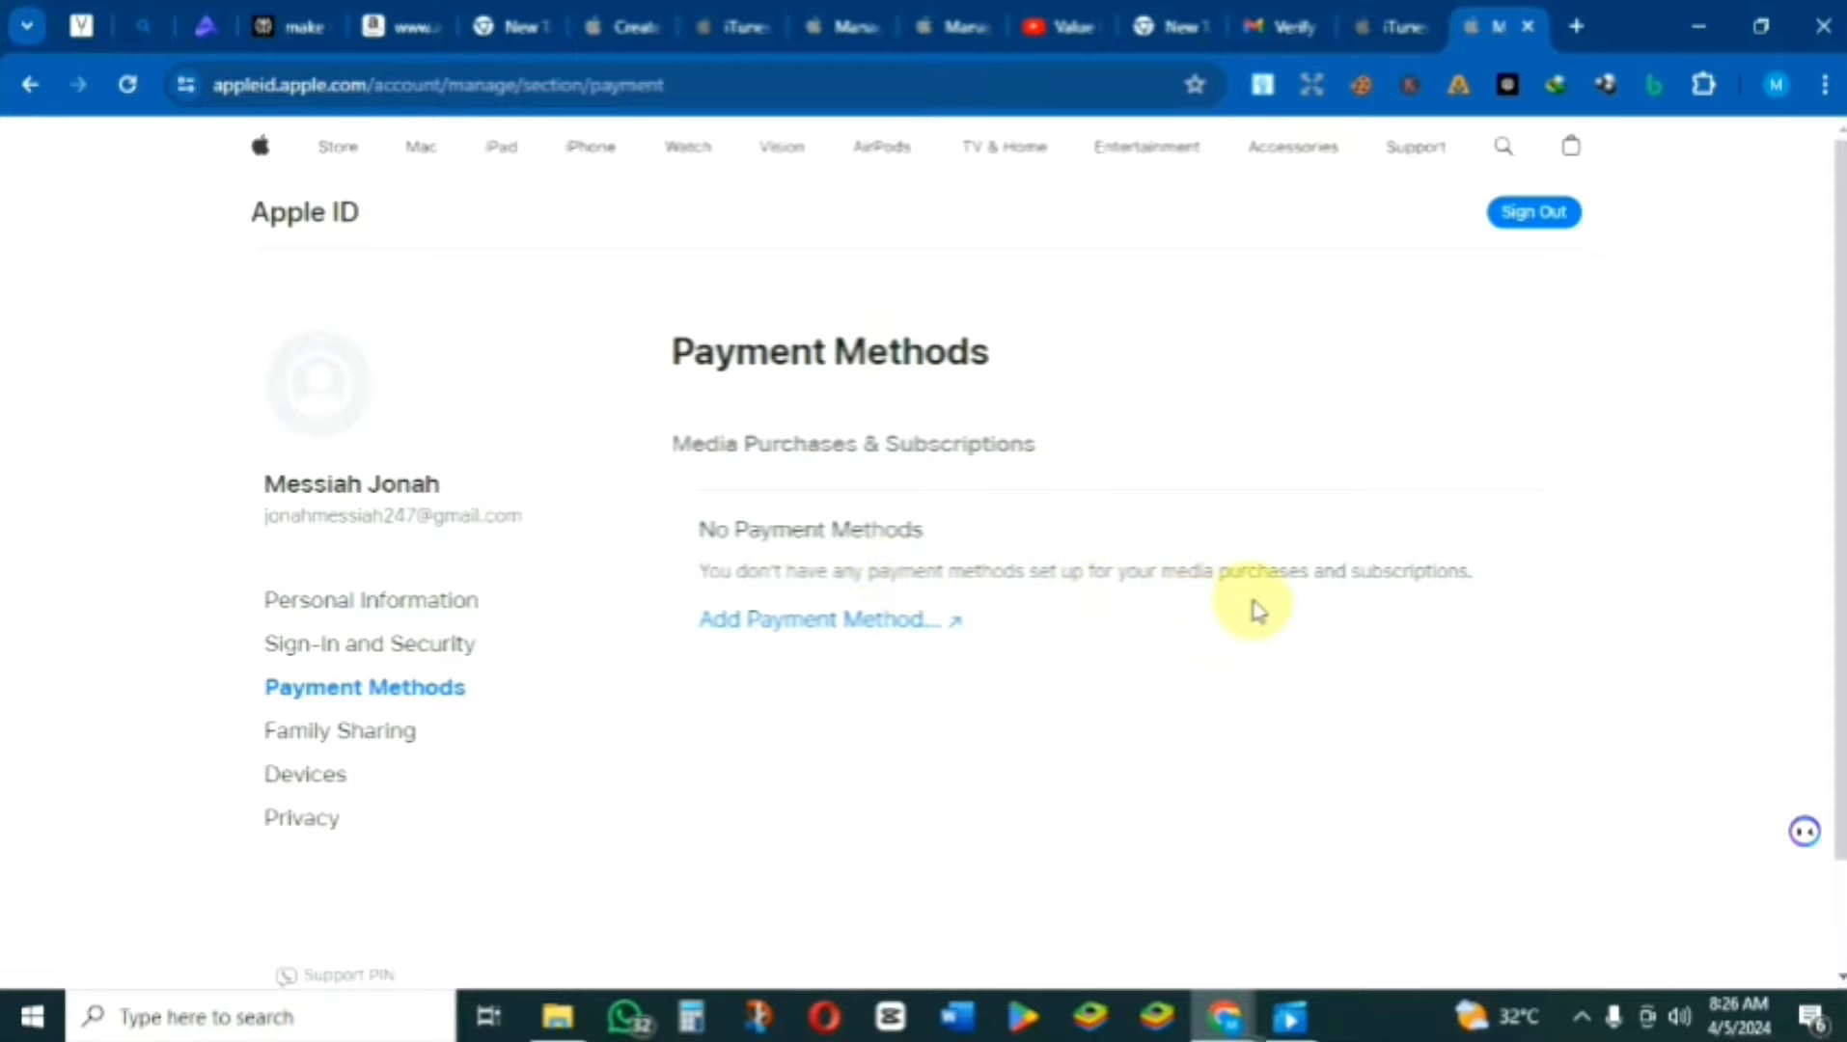
left_click(827, 626)
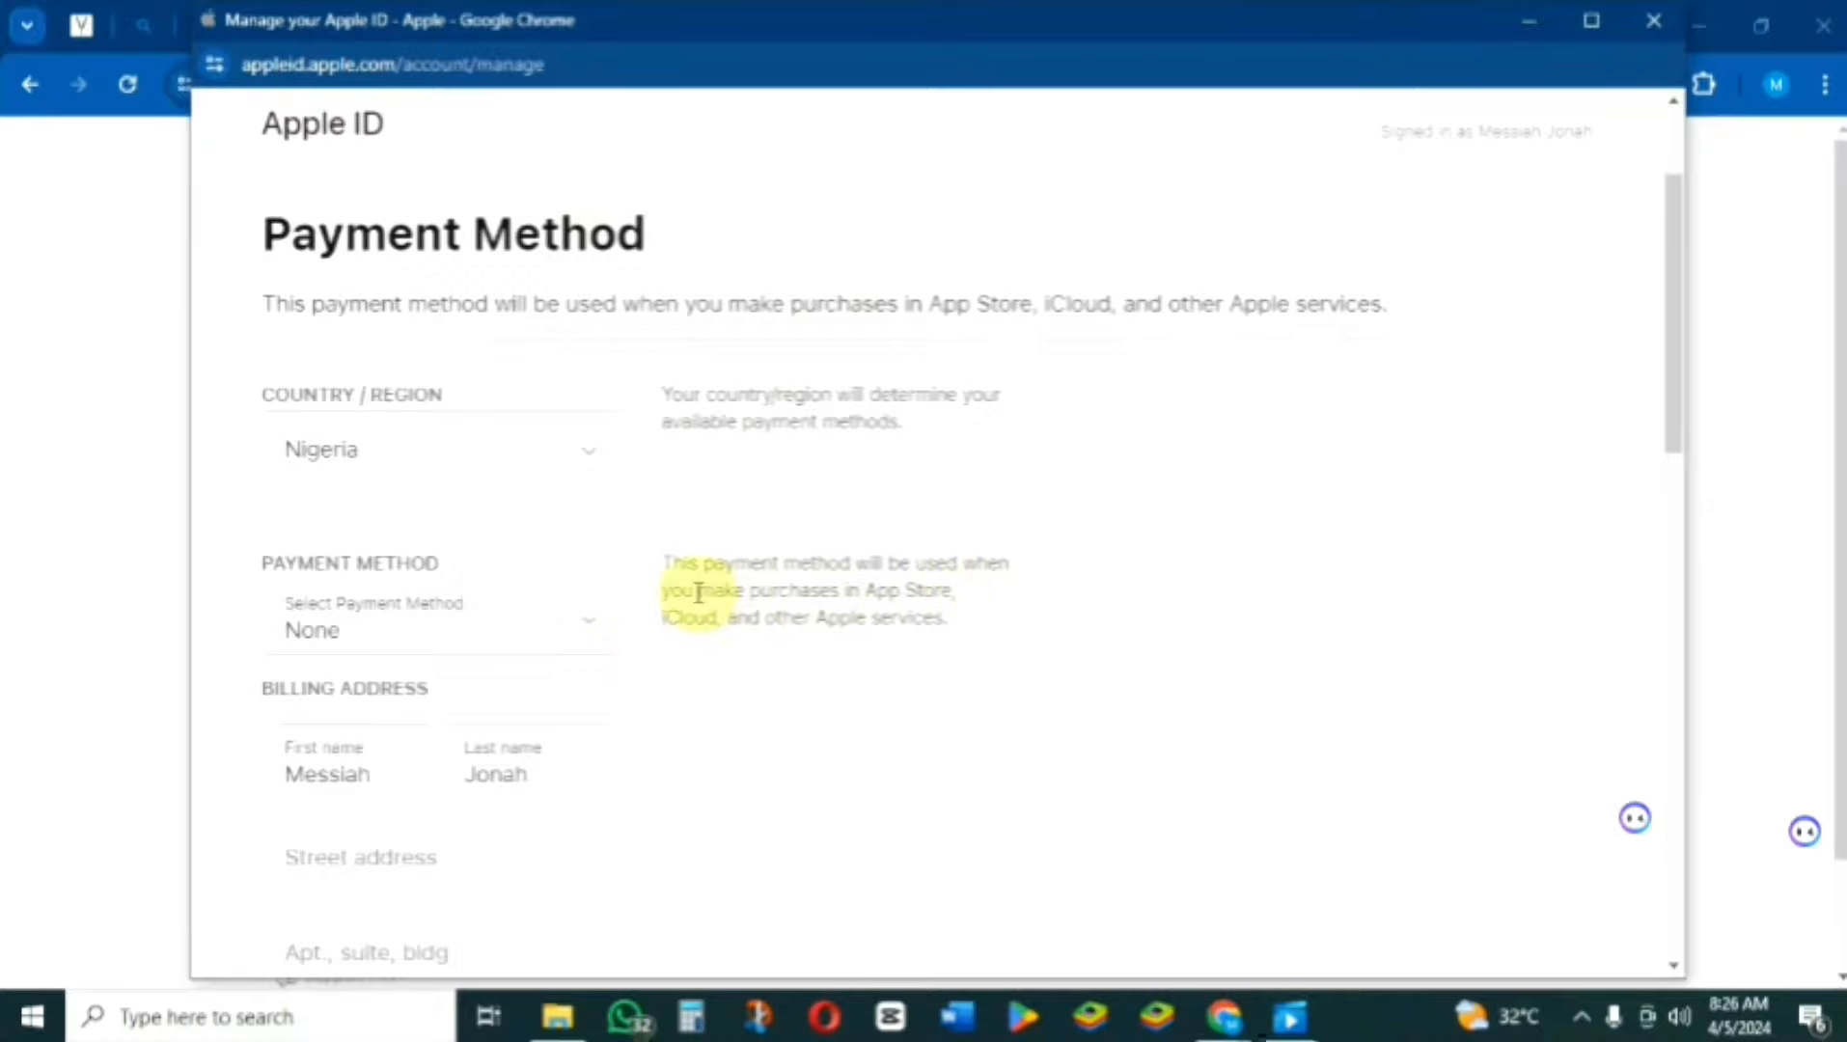
Select Credit or Debit Card as the payment method and enter the card number
left_click(589, 627)
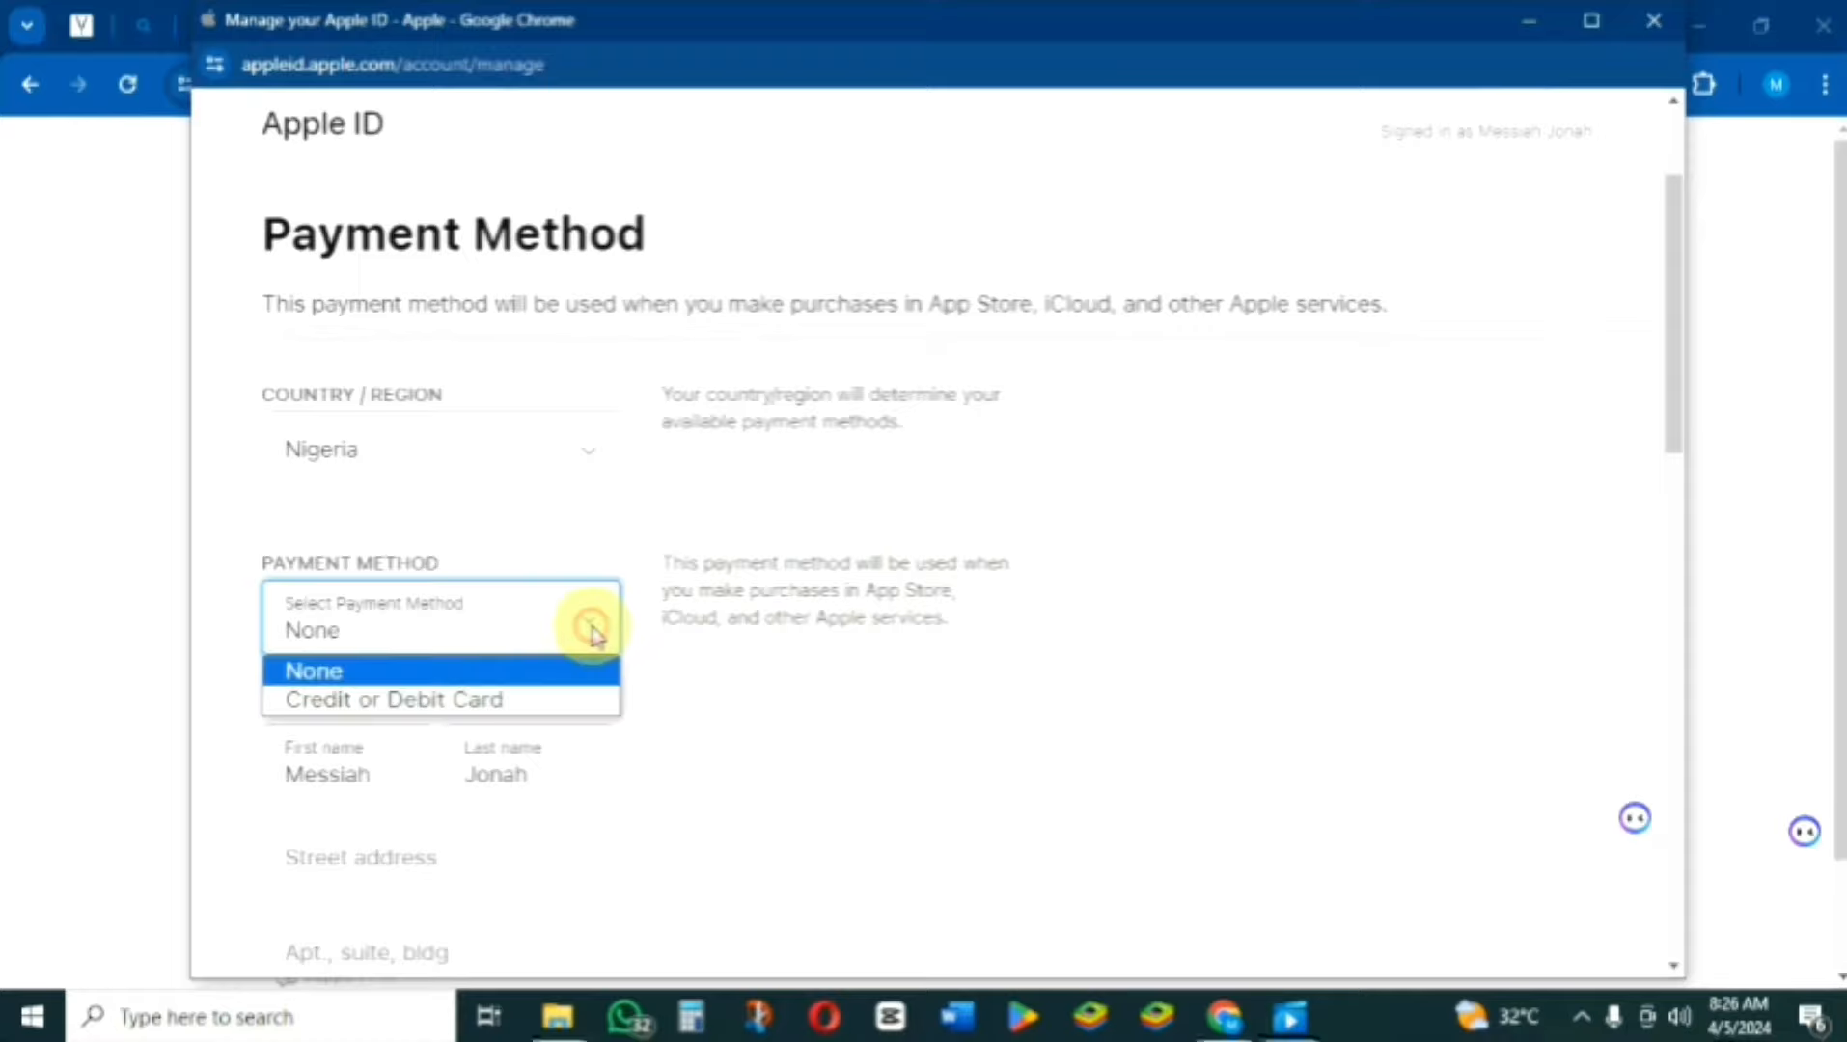
left_click(562, 704)
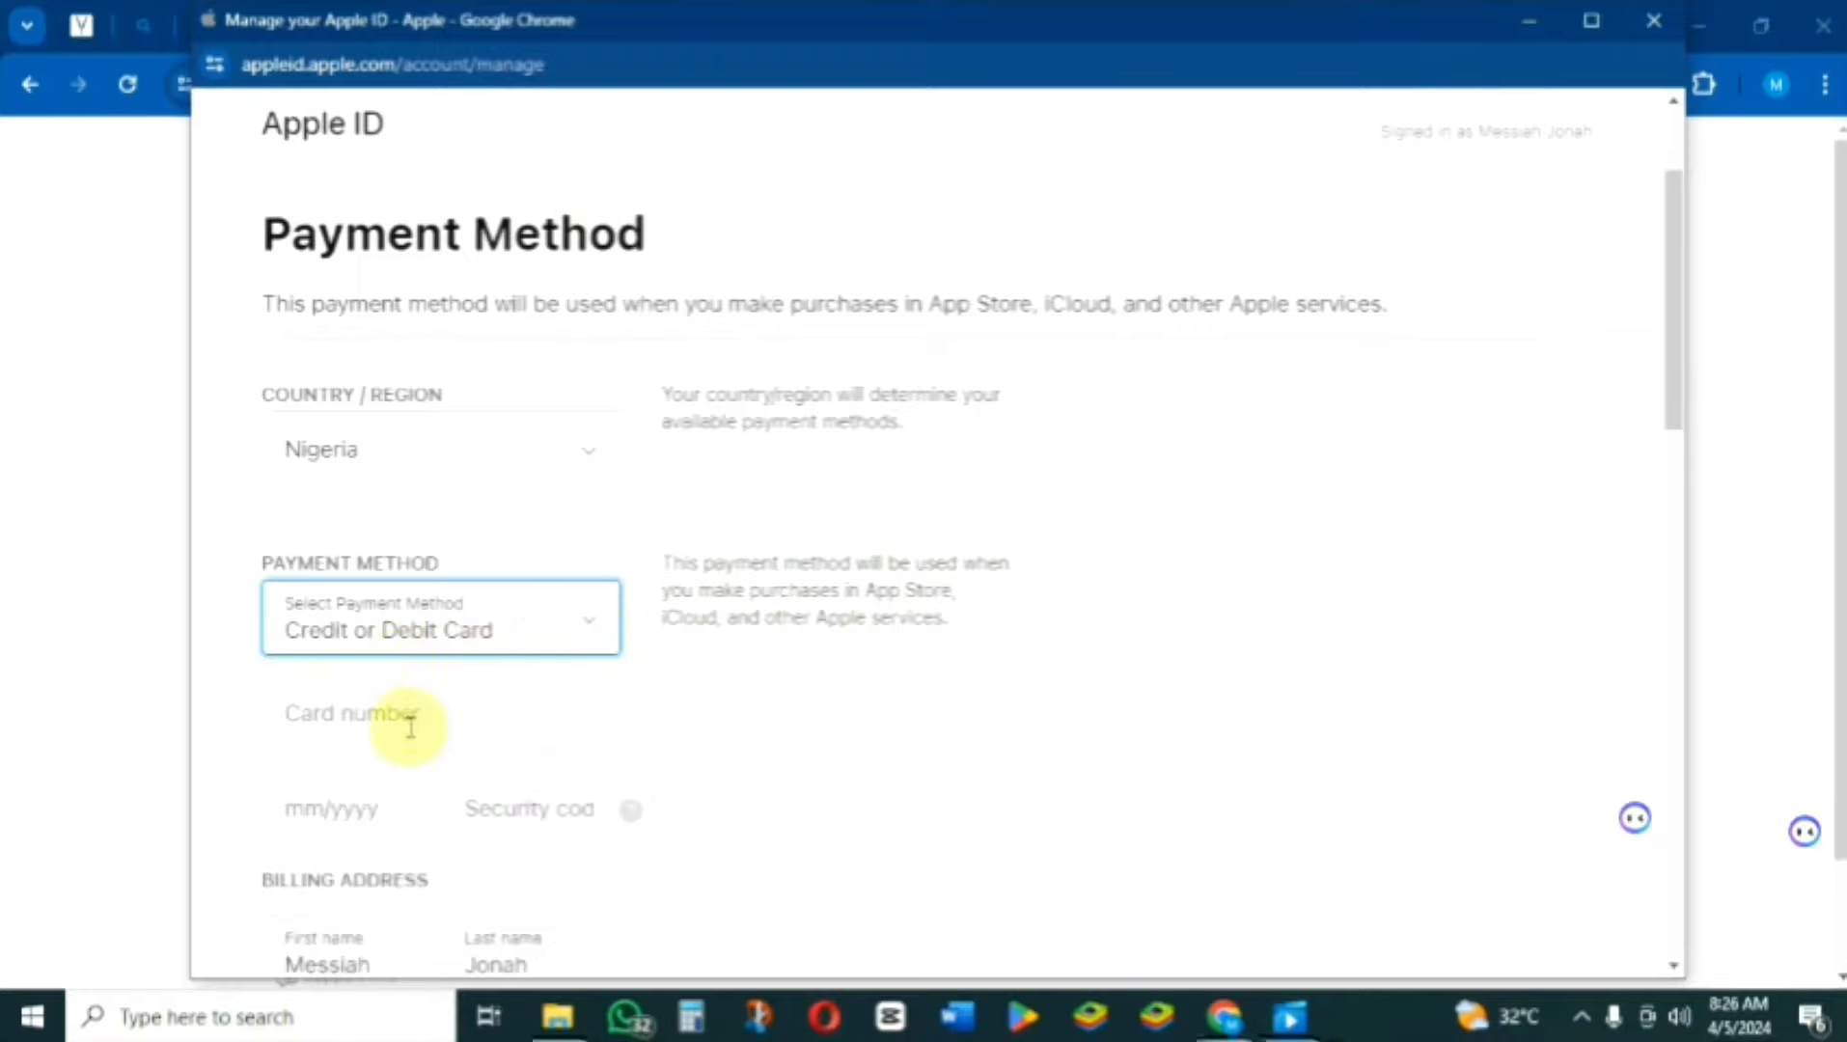
left_click(362, 714)
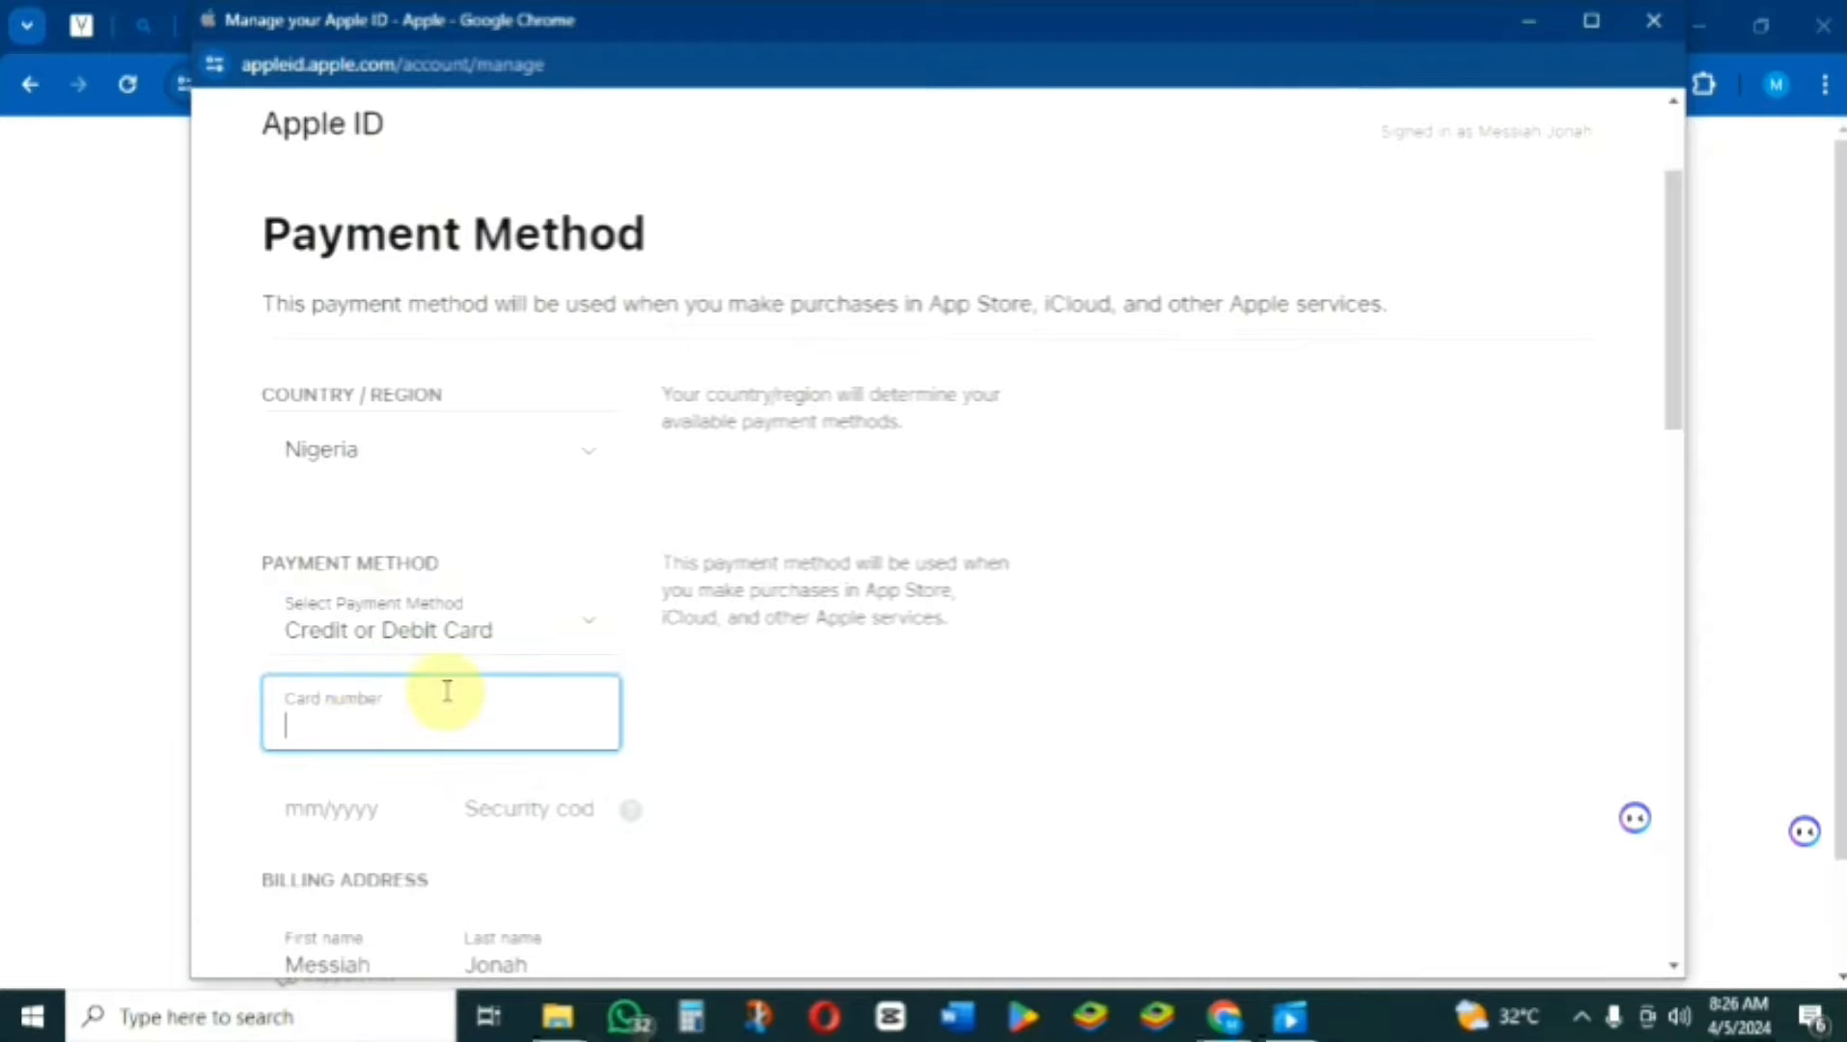
type("518")
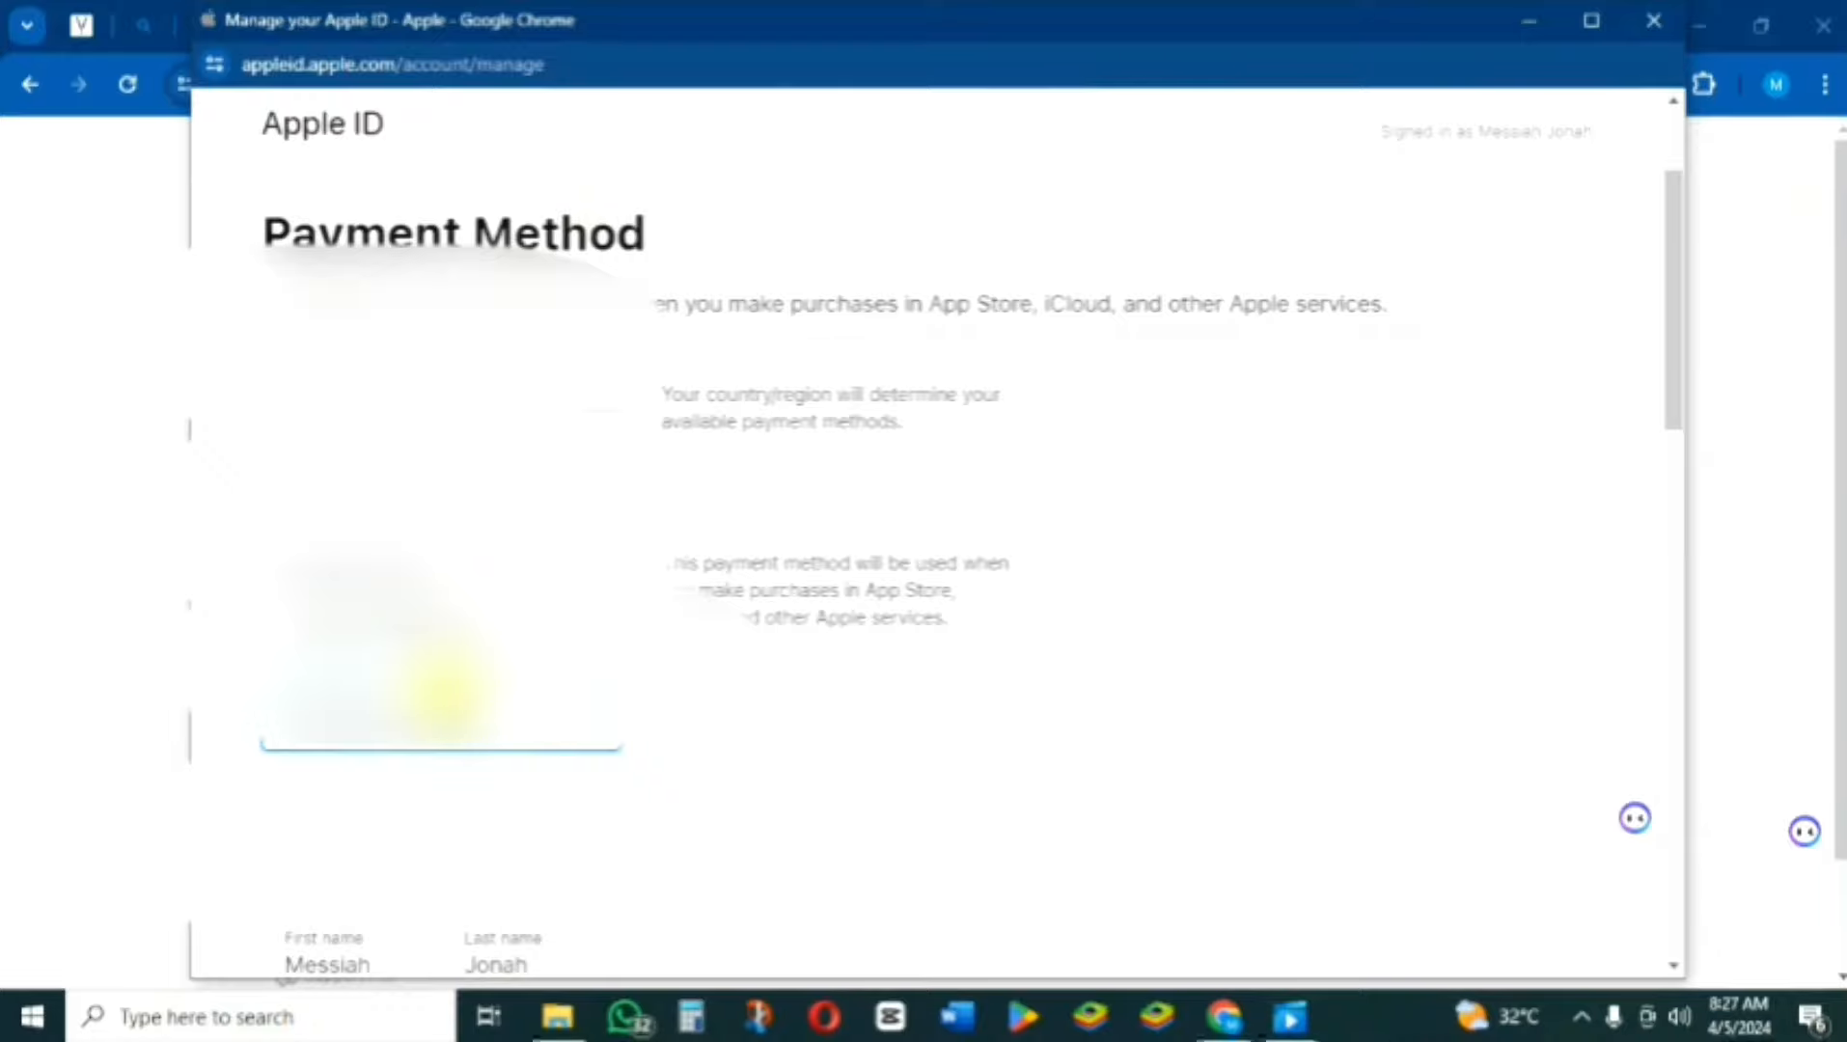
left_click(338, 818)
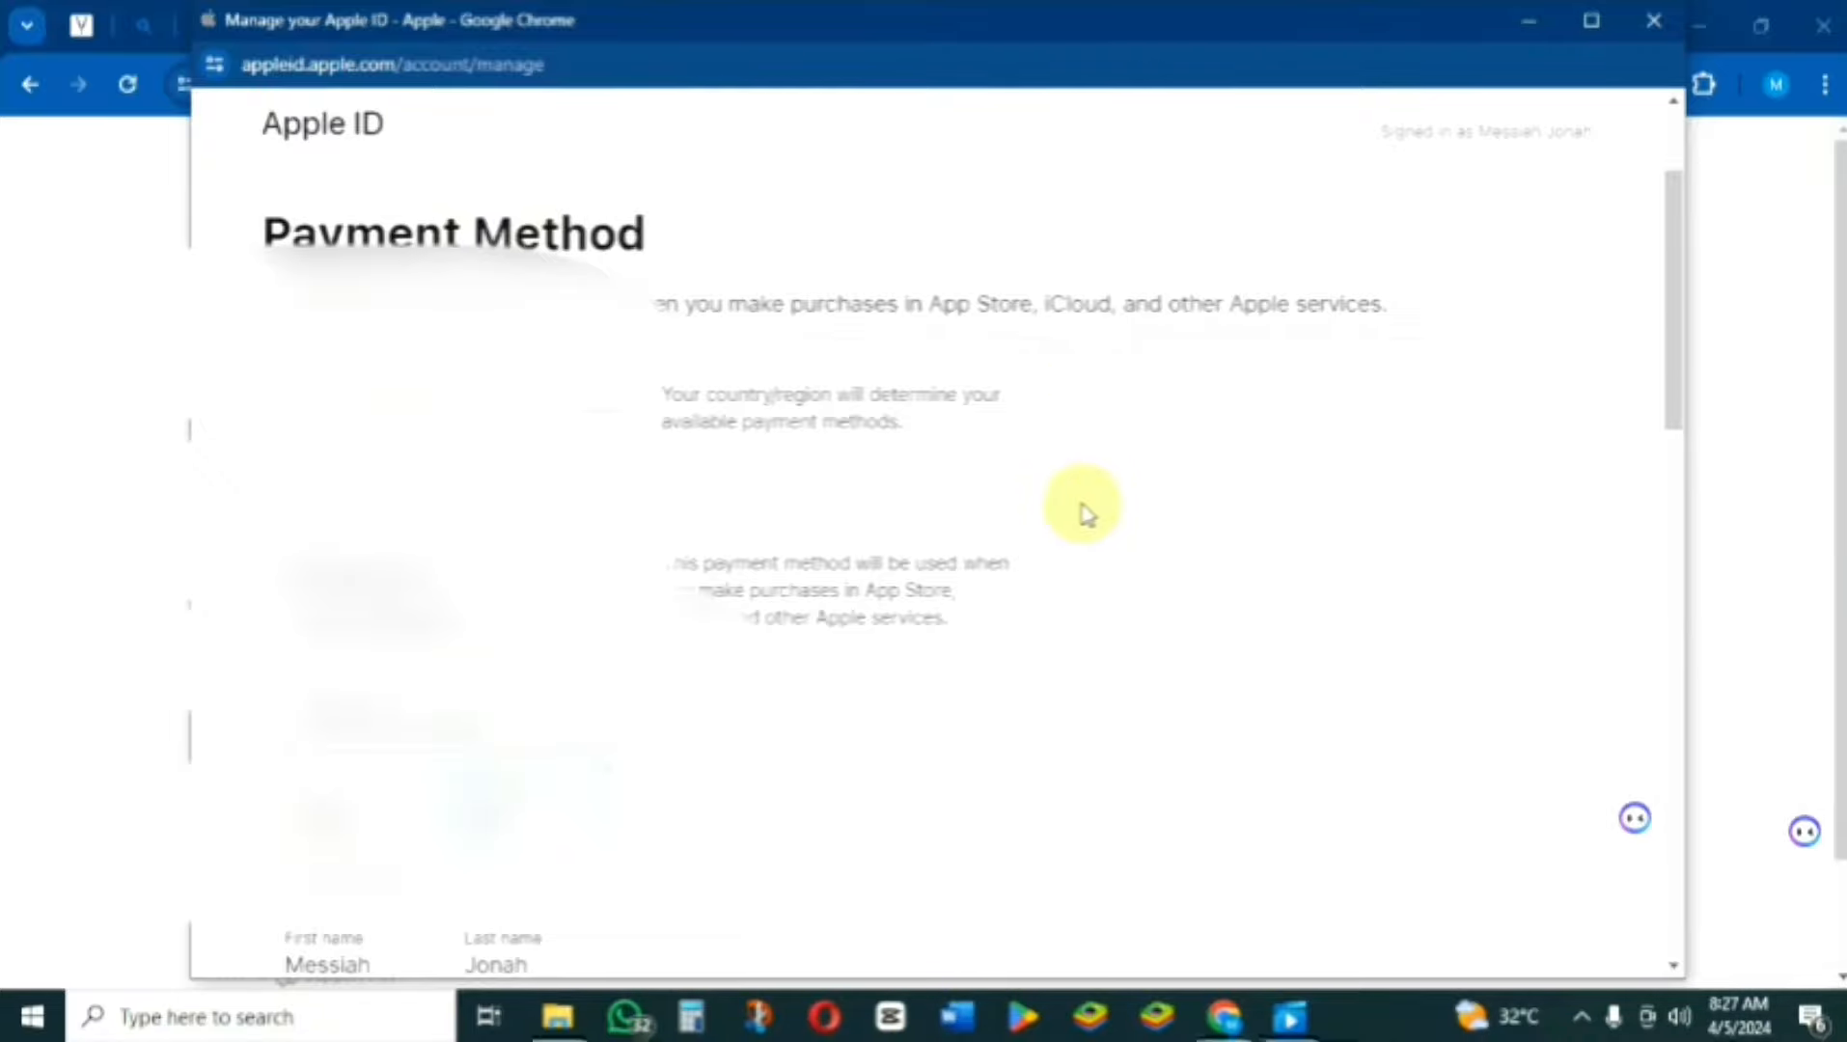
Fill in the remaining card details and the billing address fields
scroll(1062, 511, "down", 4)
left_click(409, 635)
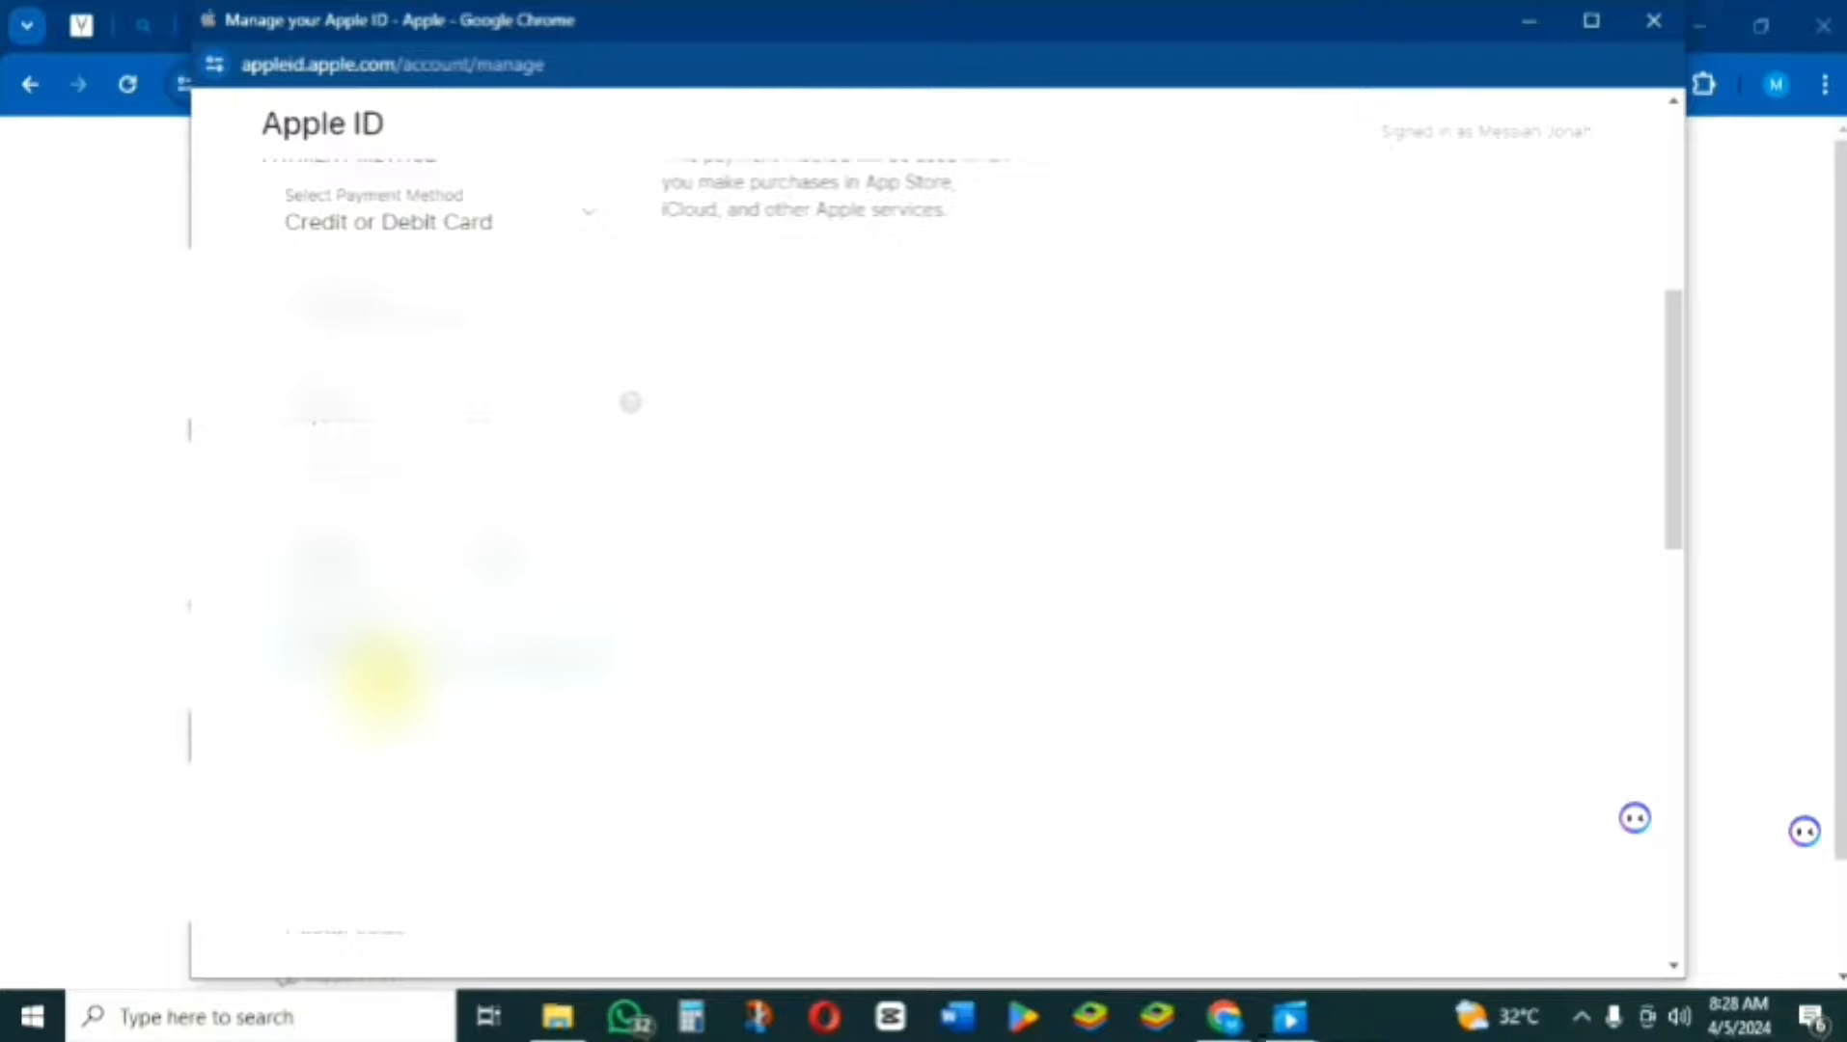
left_click(417, 751)
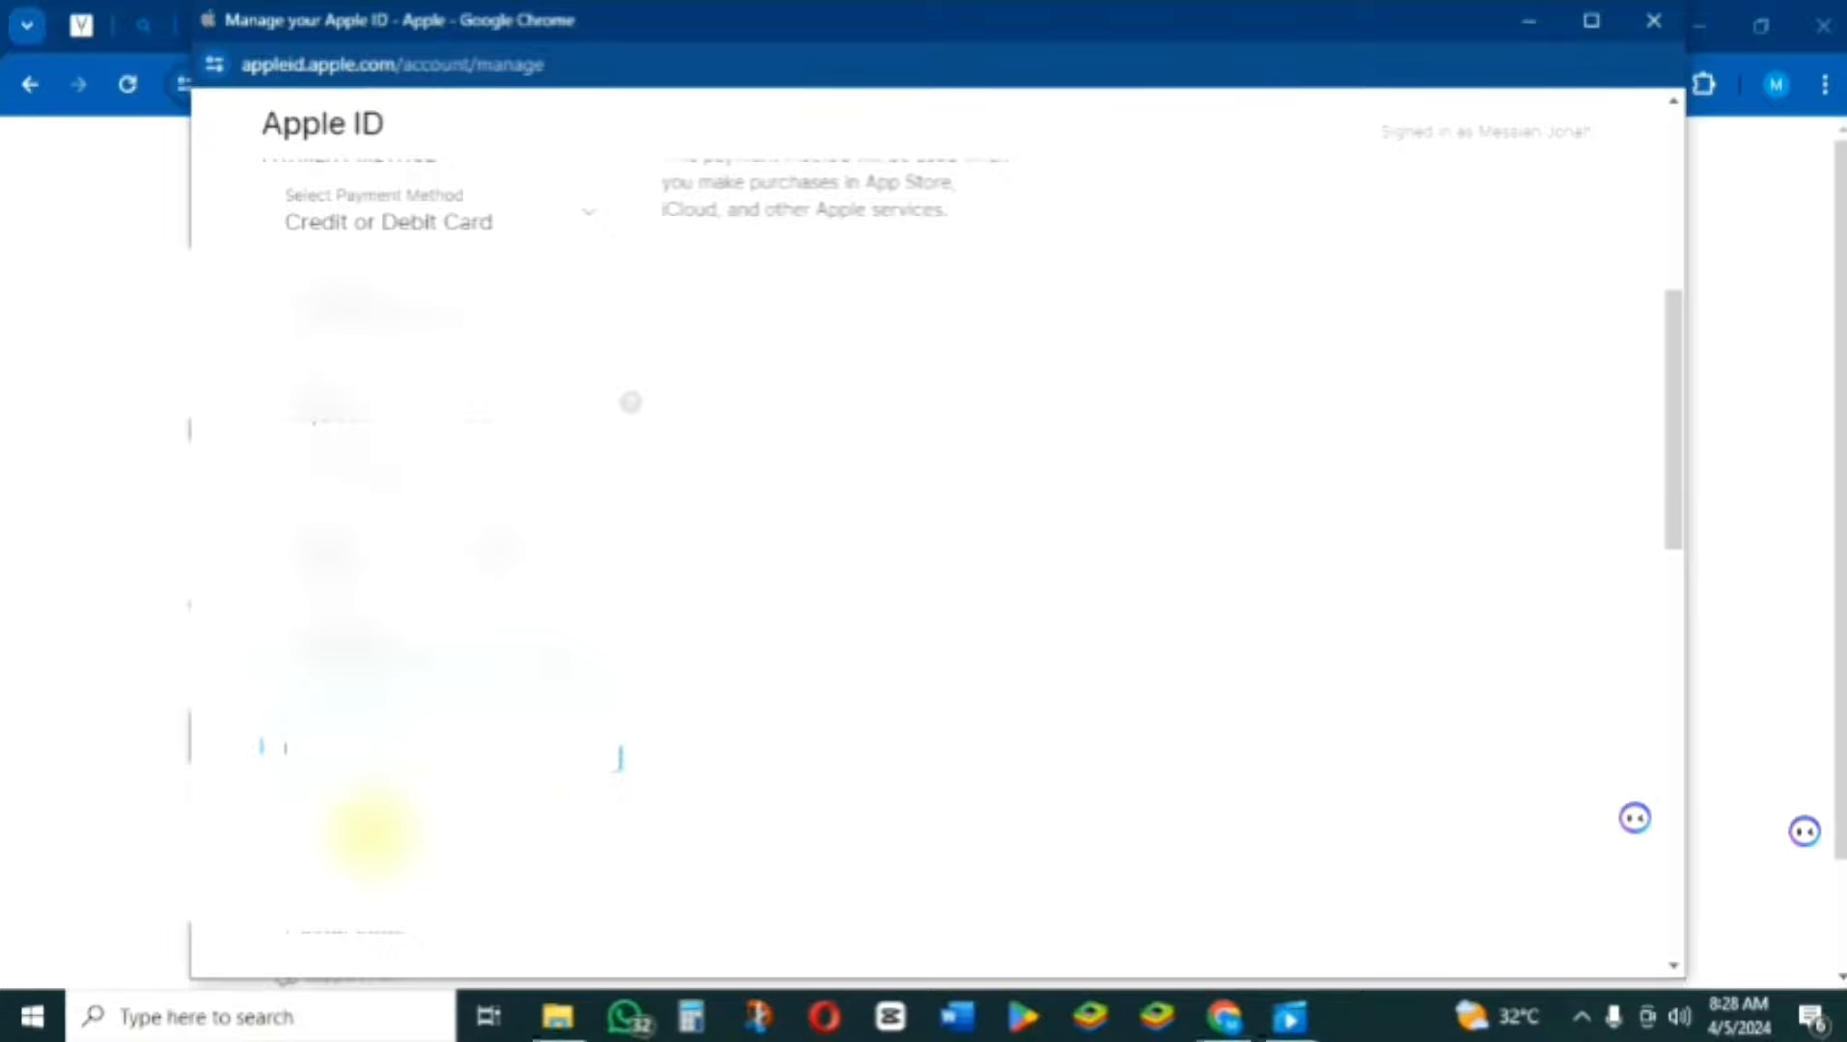
left_click(376, 833)
left_click(339, 750)
left_click(359, 834)
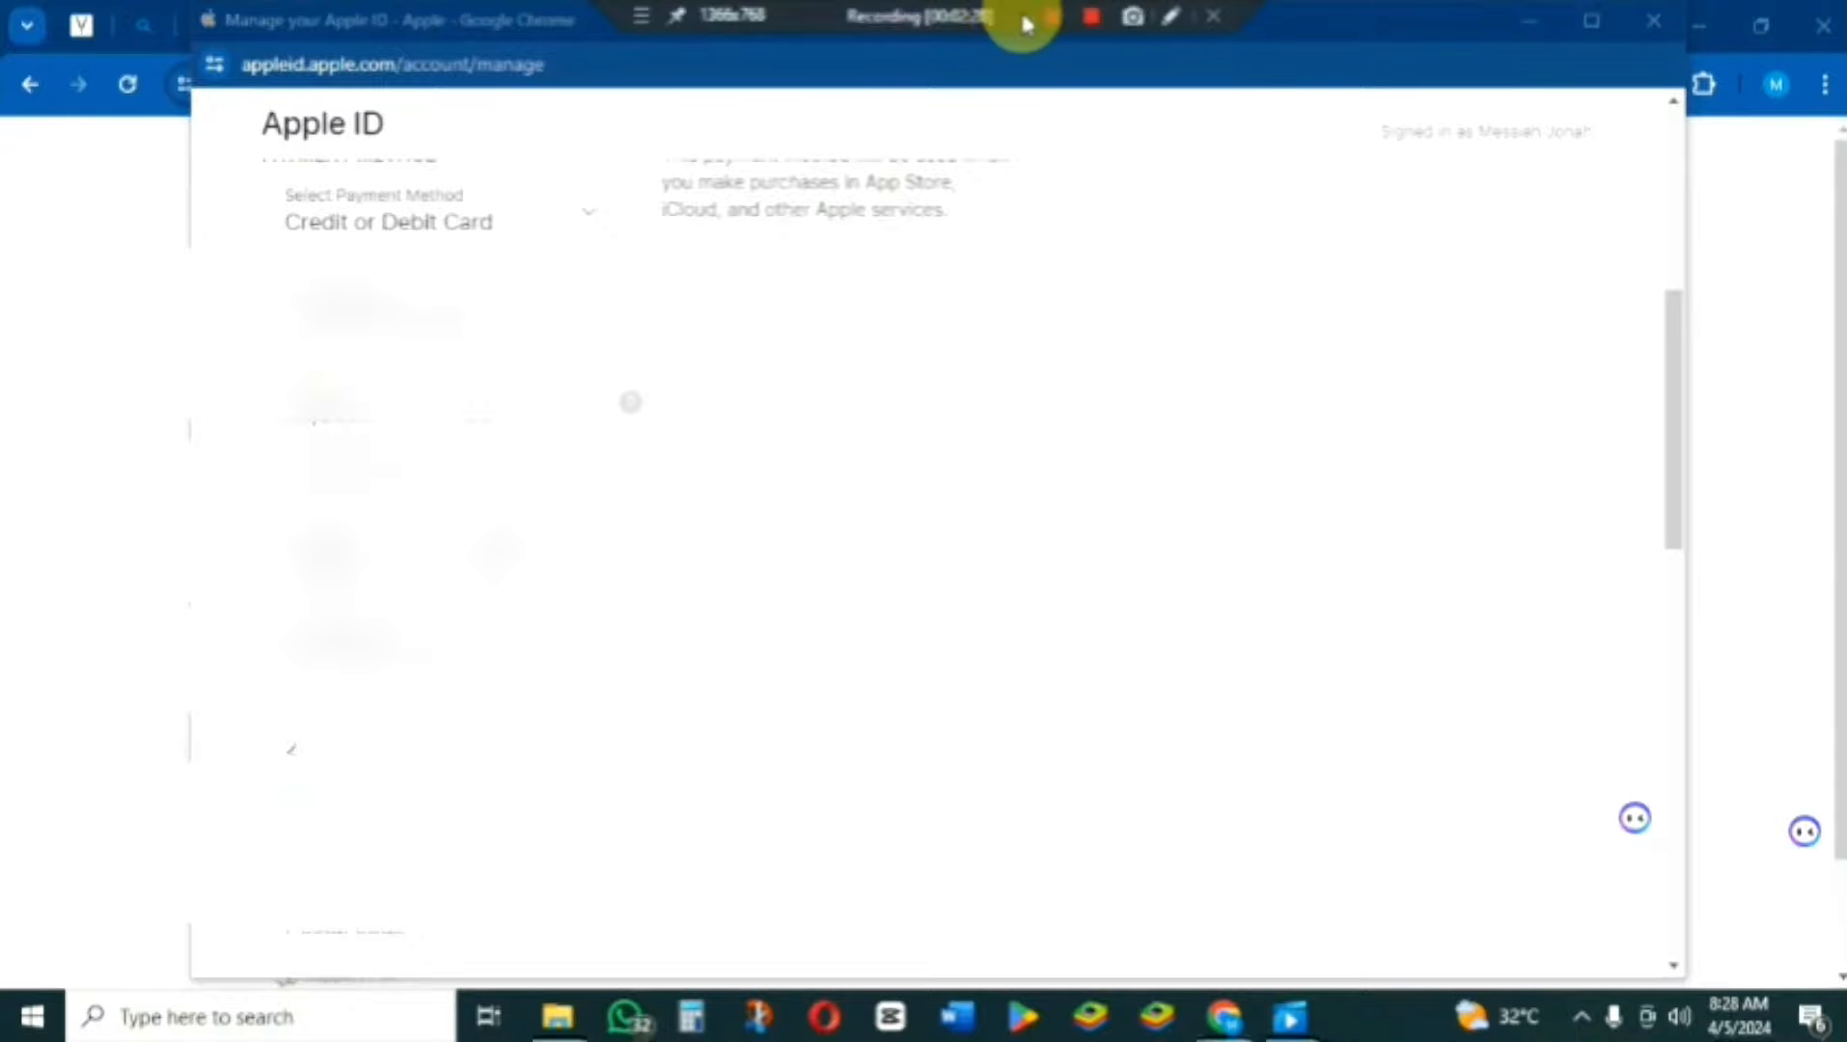
left_click(1051, 21)
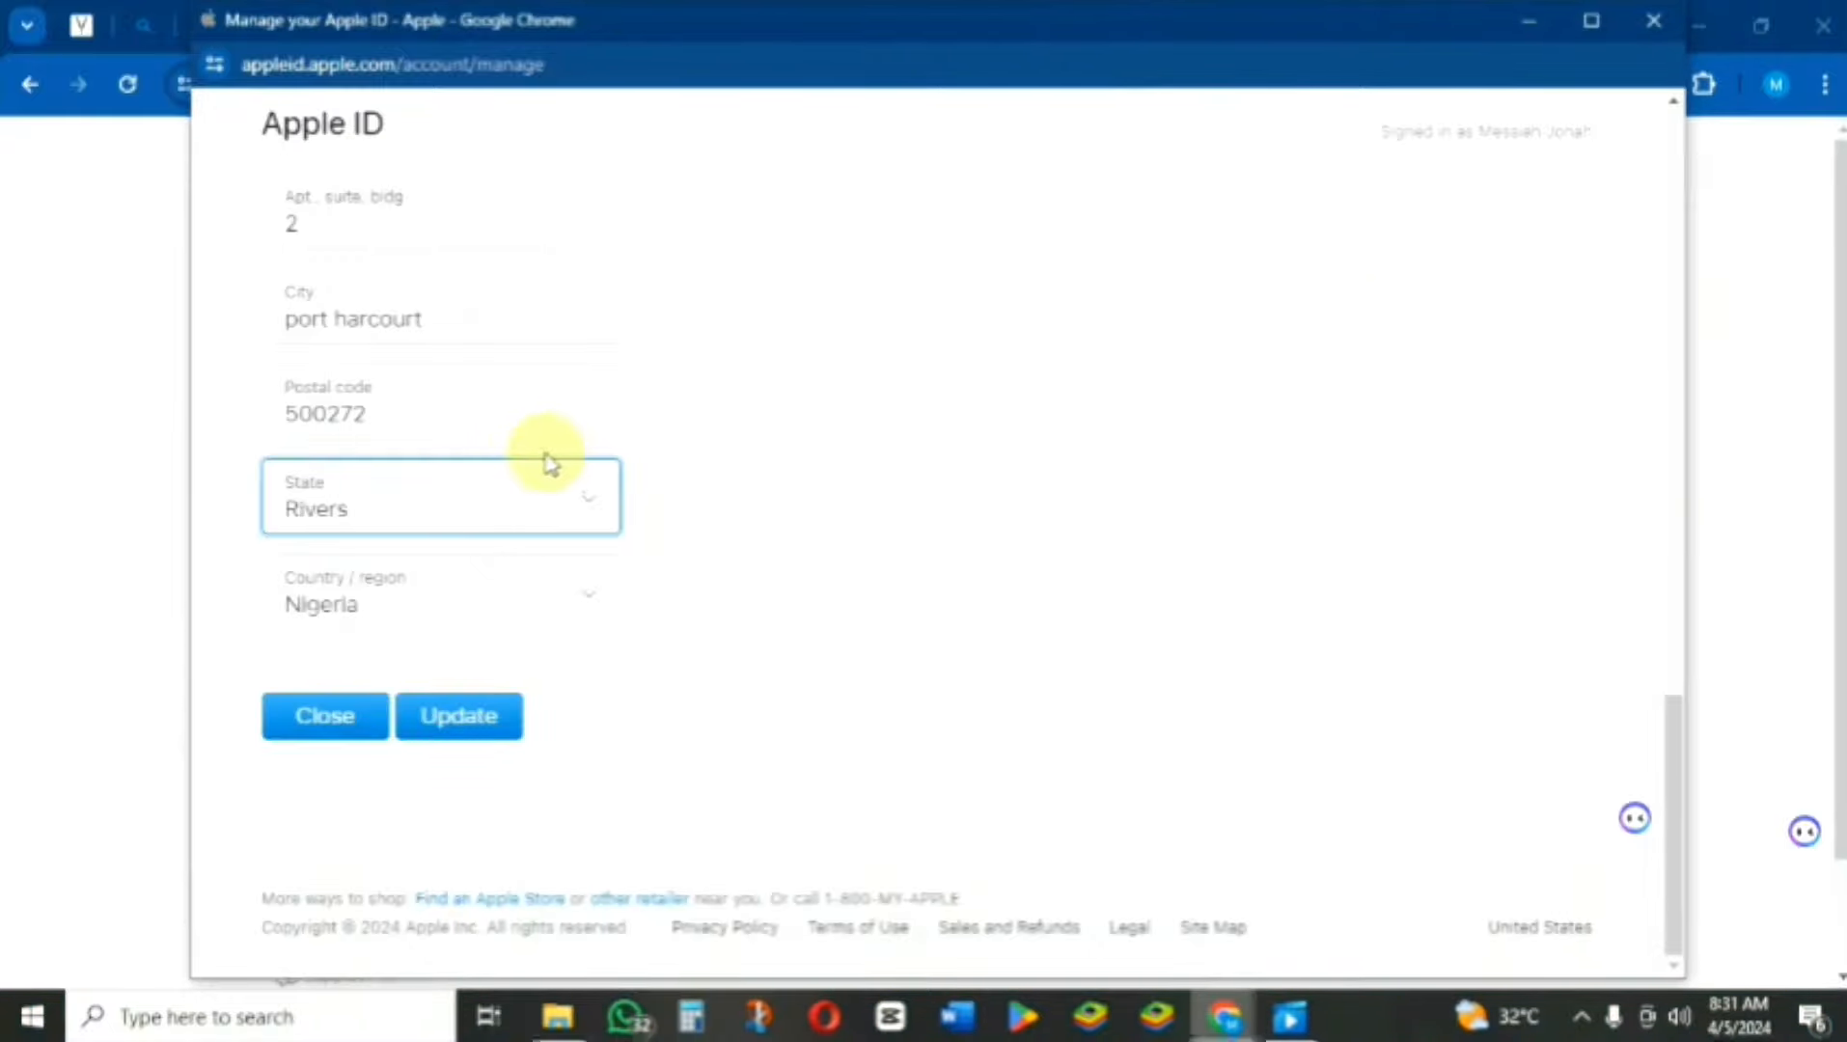
Update the card payment method, choose No thanks on Google's save-card prompt, and close the window
scroll(548, 455, "up", 1)
scroll(572, 617, "down", 1)
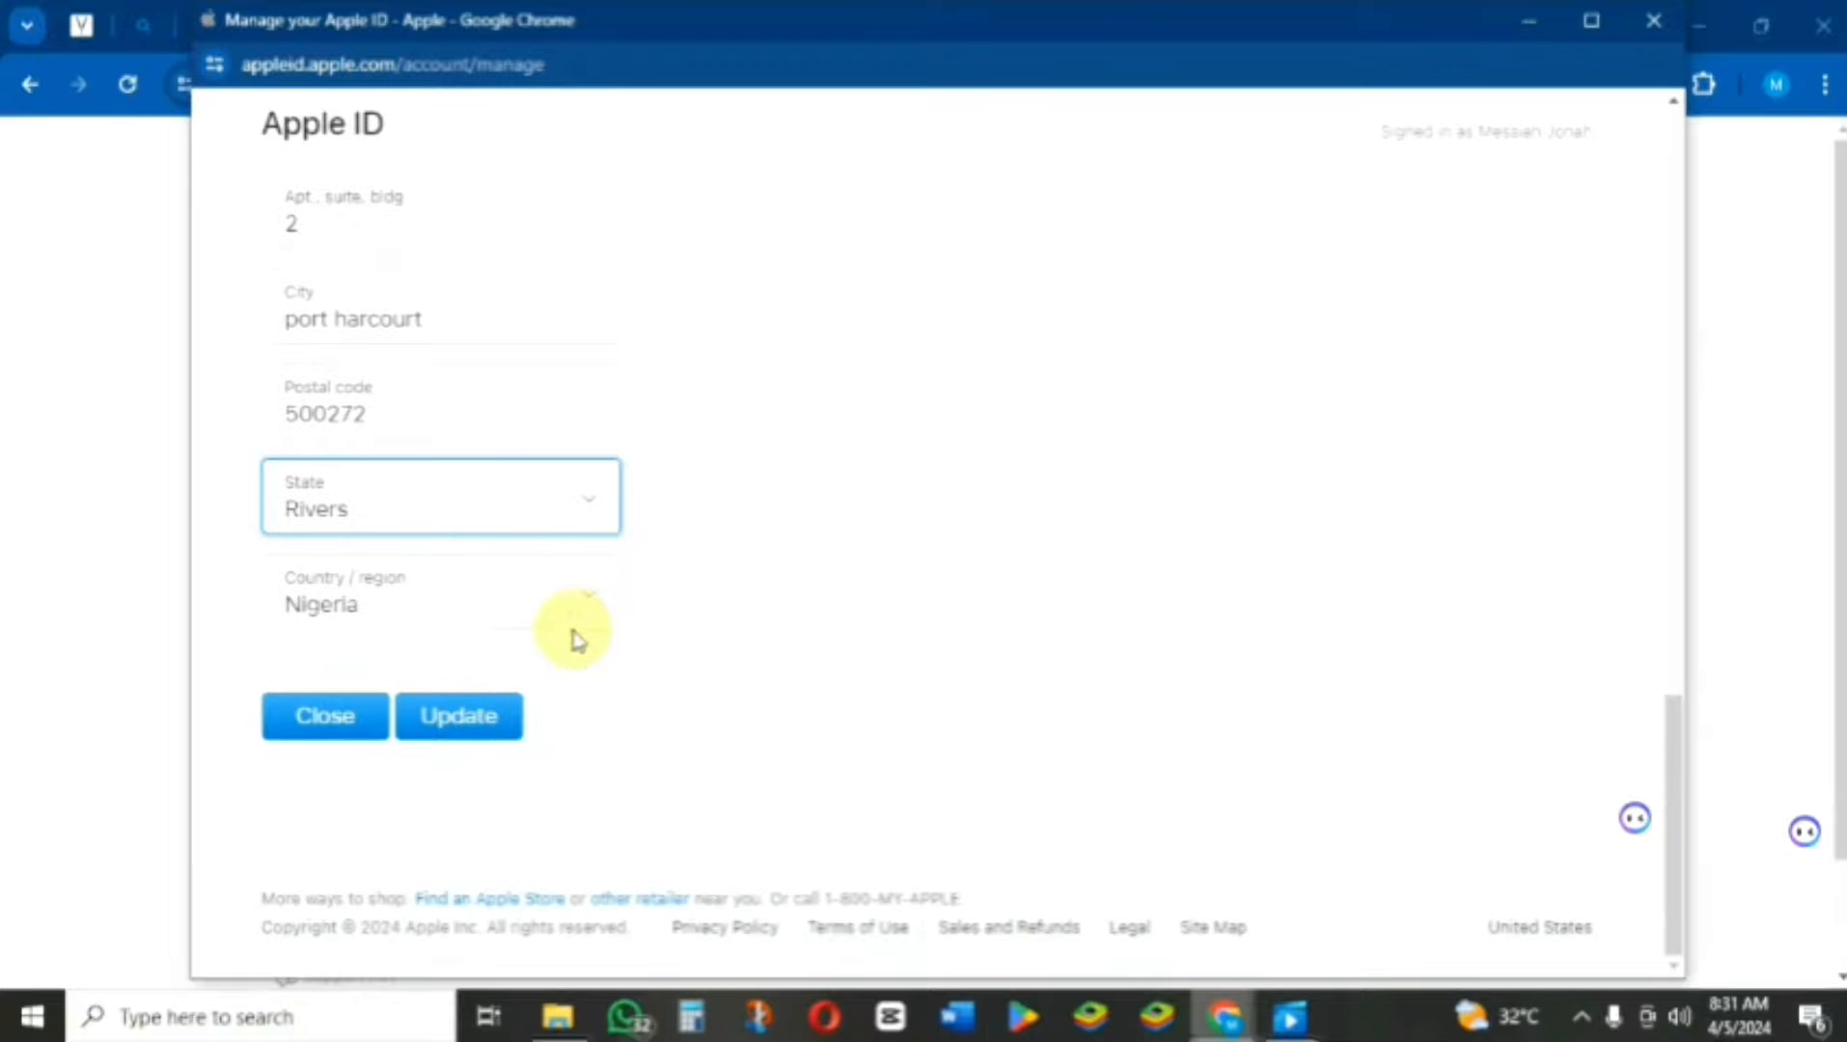
left_click(473, 731)
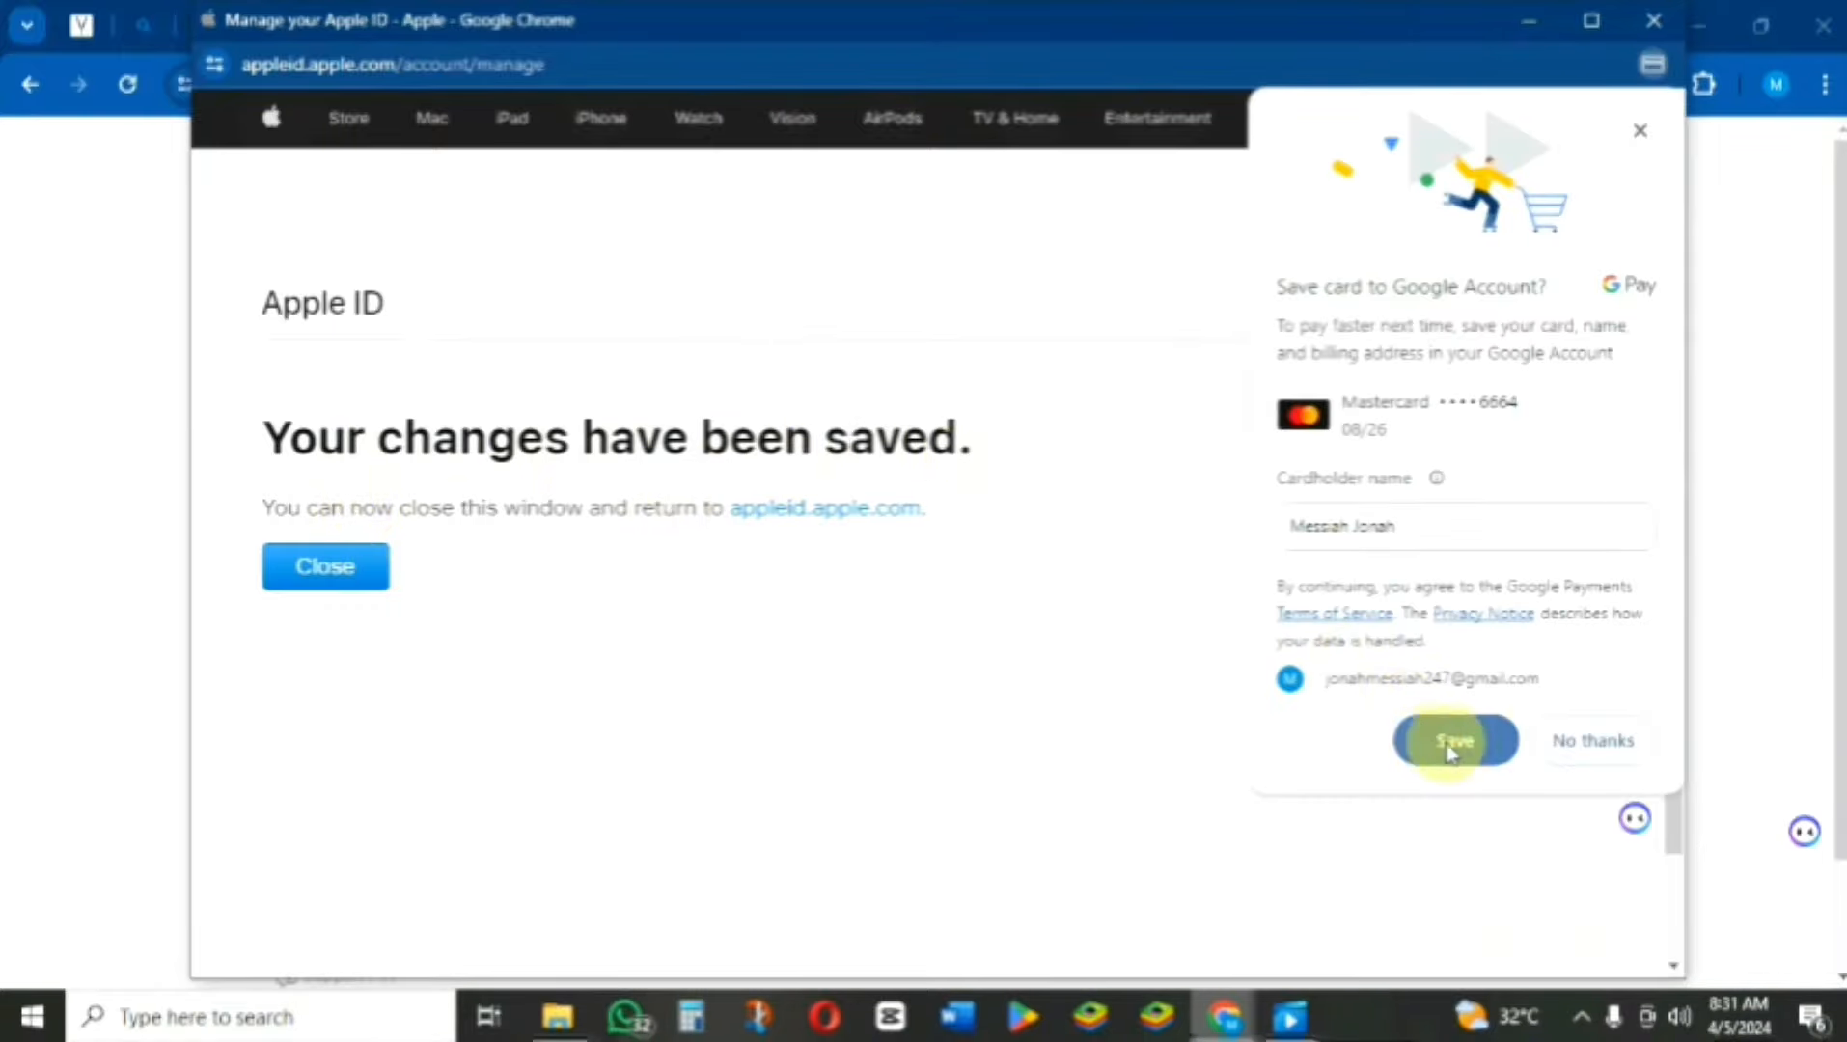
left_click(1563, 741)
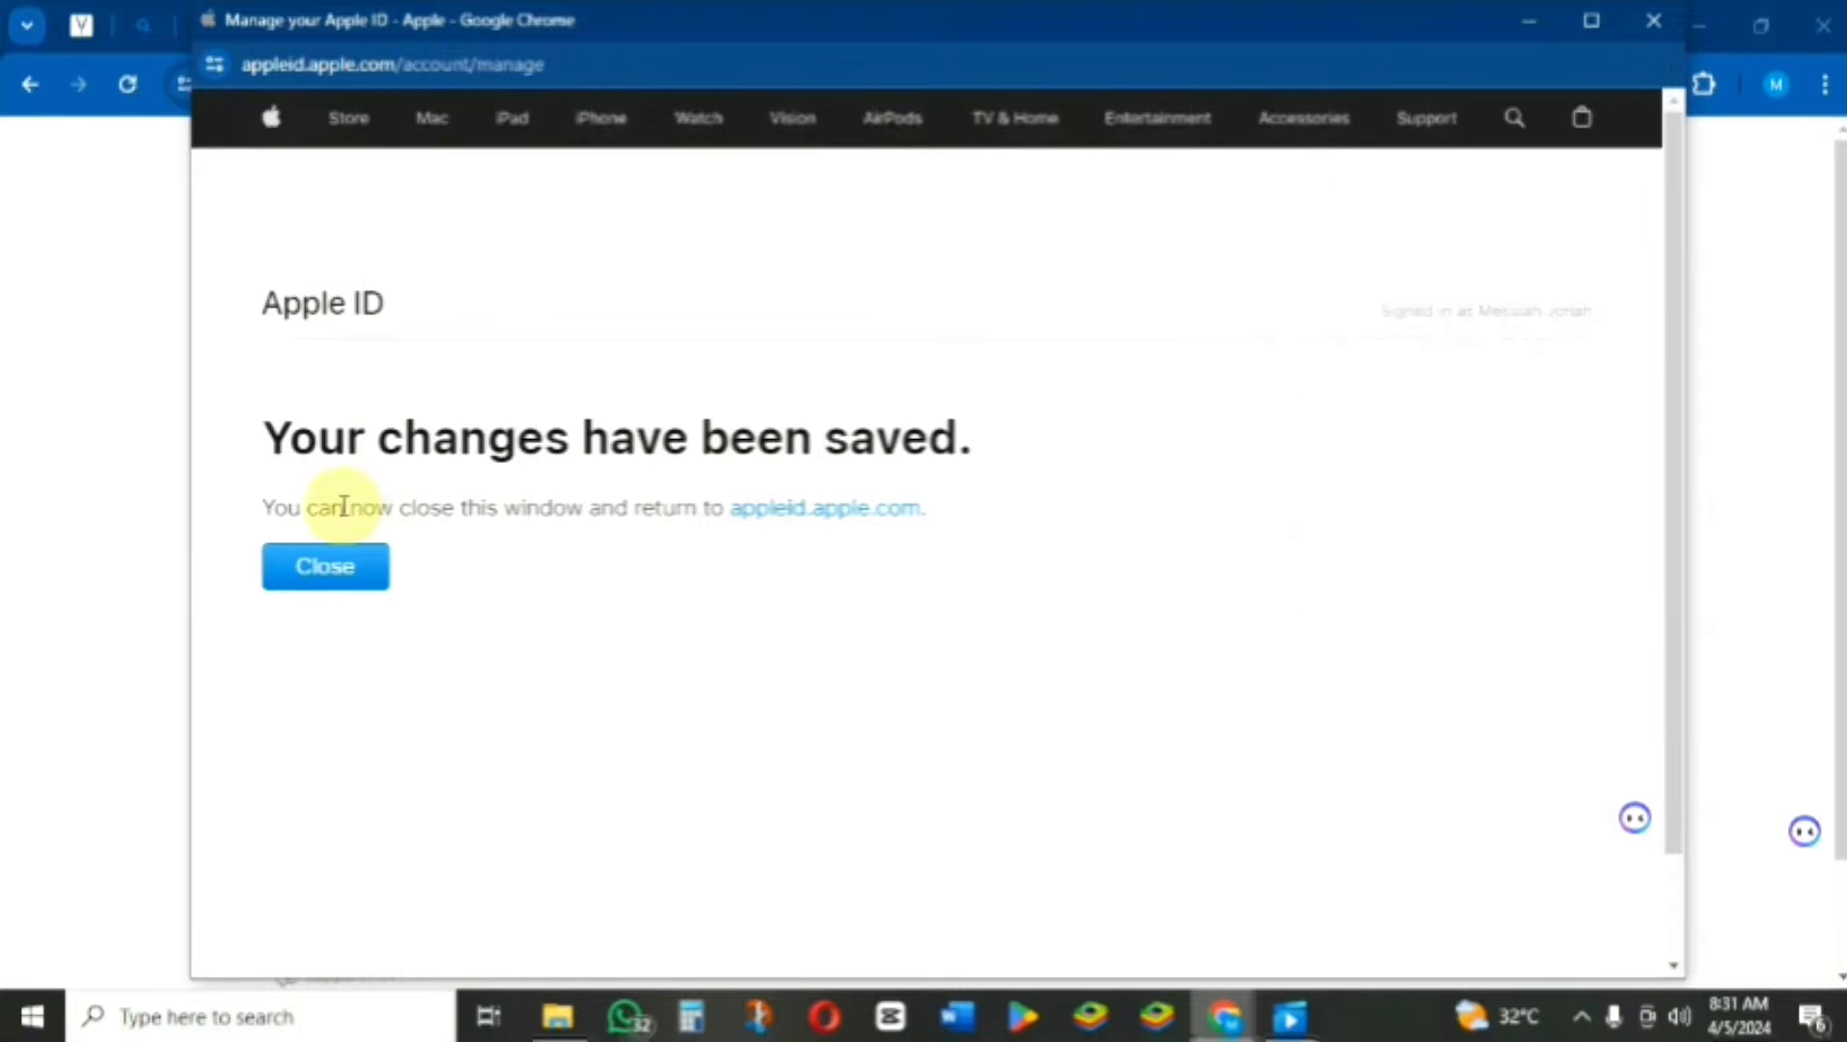
left_click(364, 590)
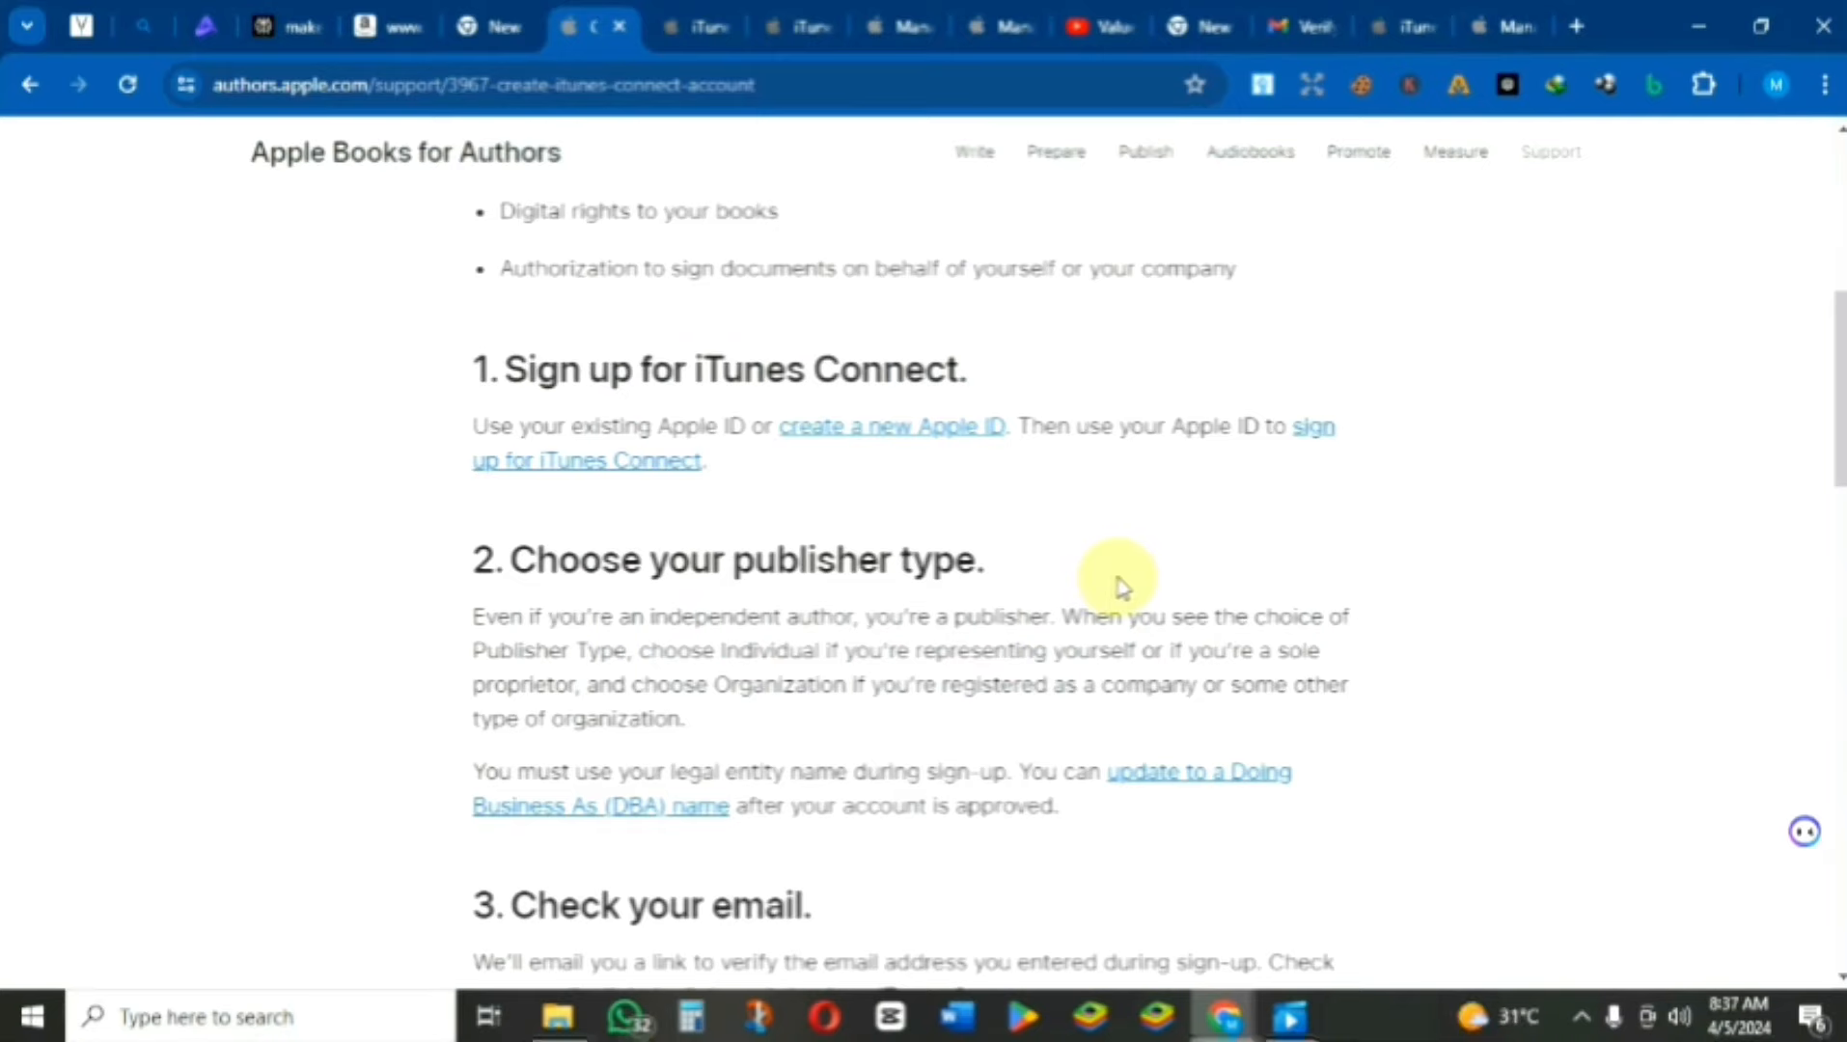
Open the iTunes Connect signup page from the Apple Books for Authors guide
left_click(1314, 434)
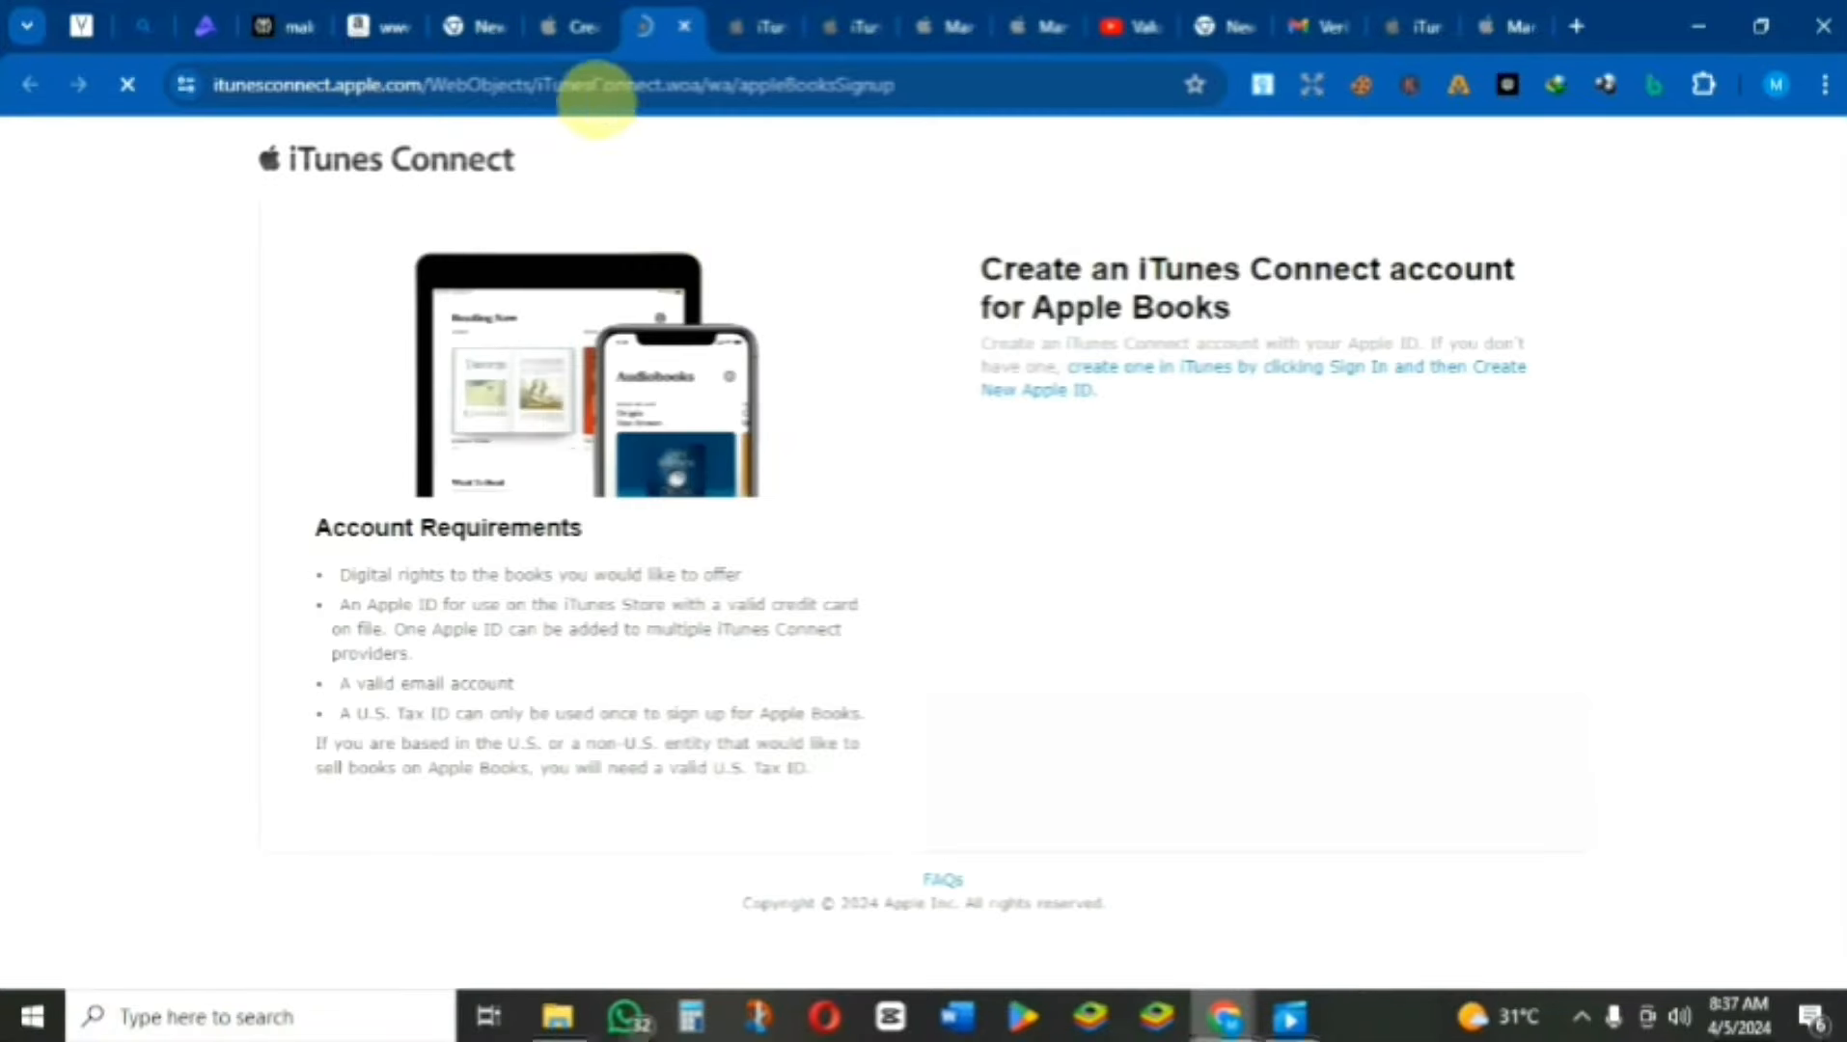
left_click(579, 36)
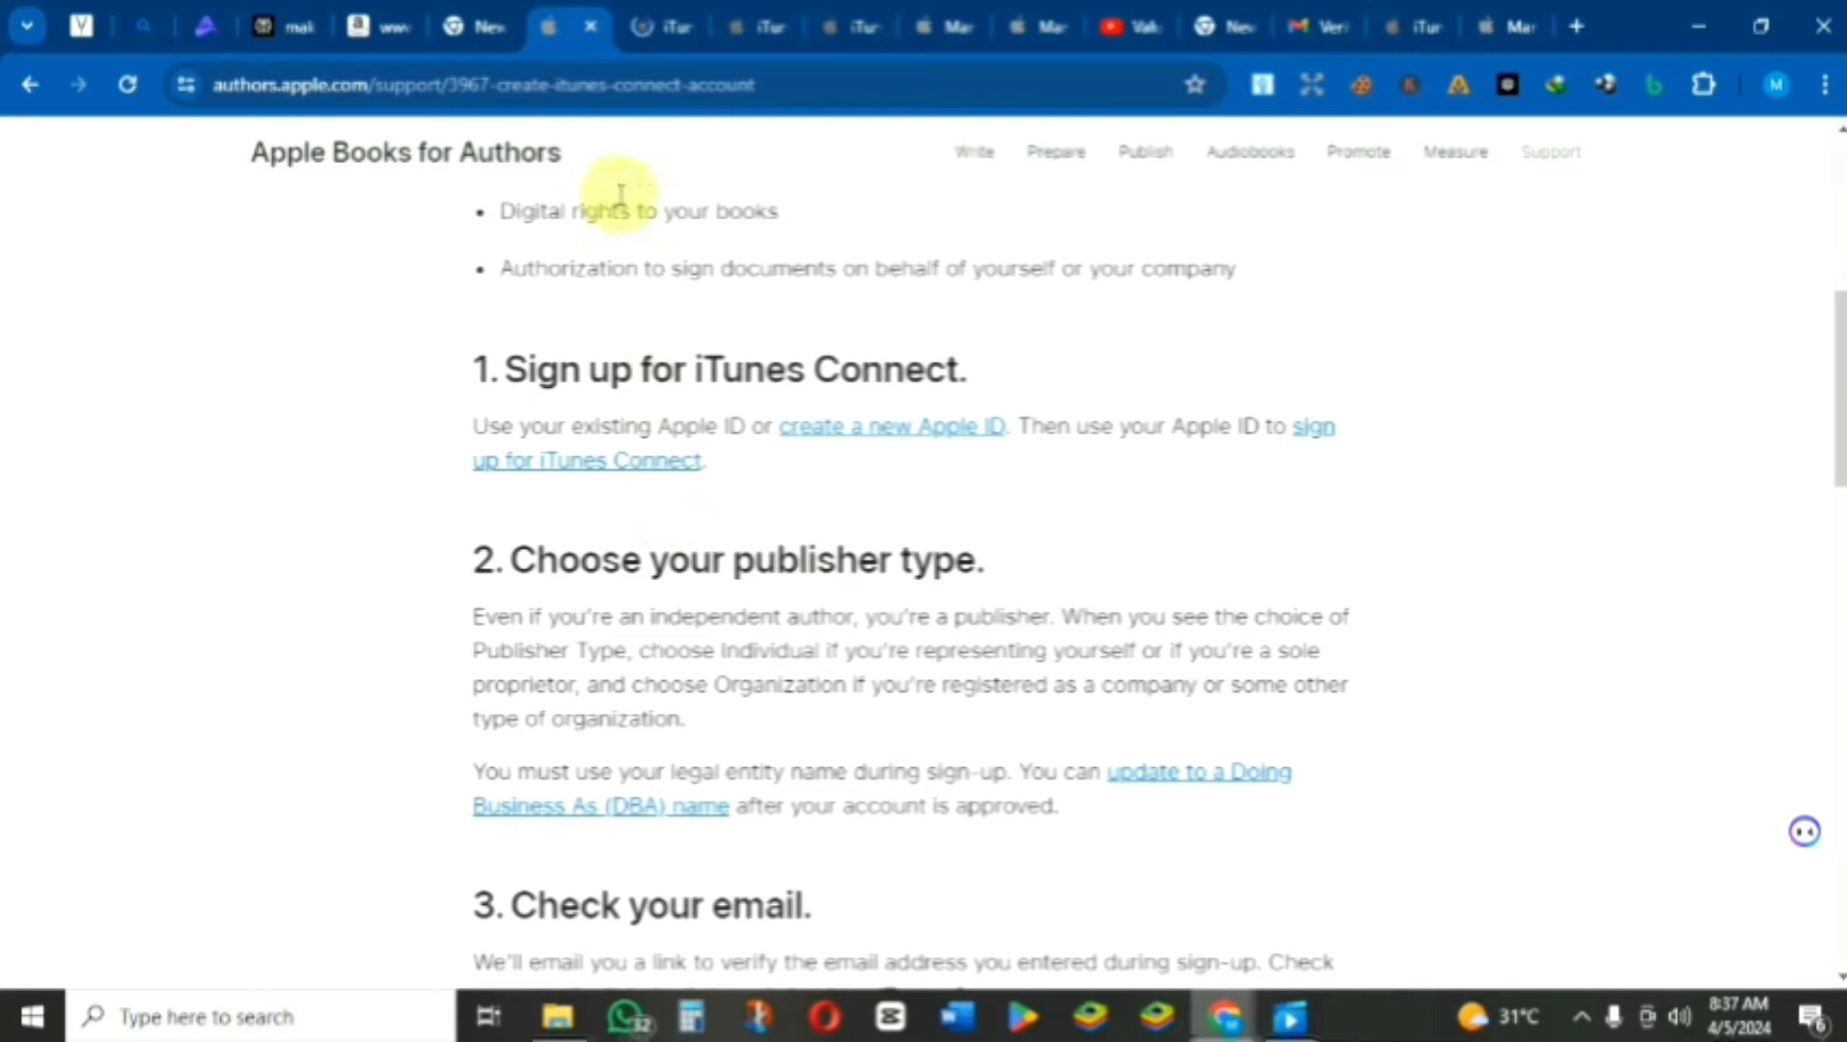
left_click(654, 27)
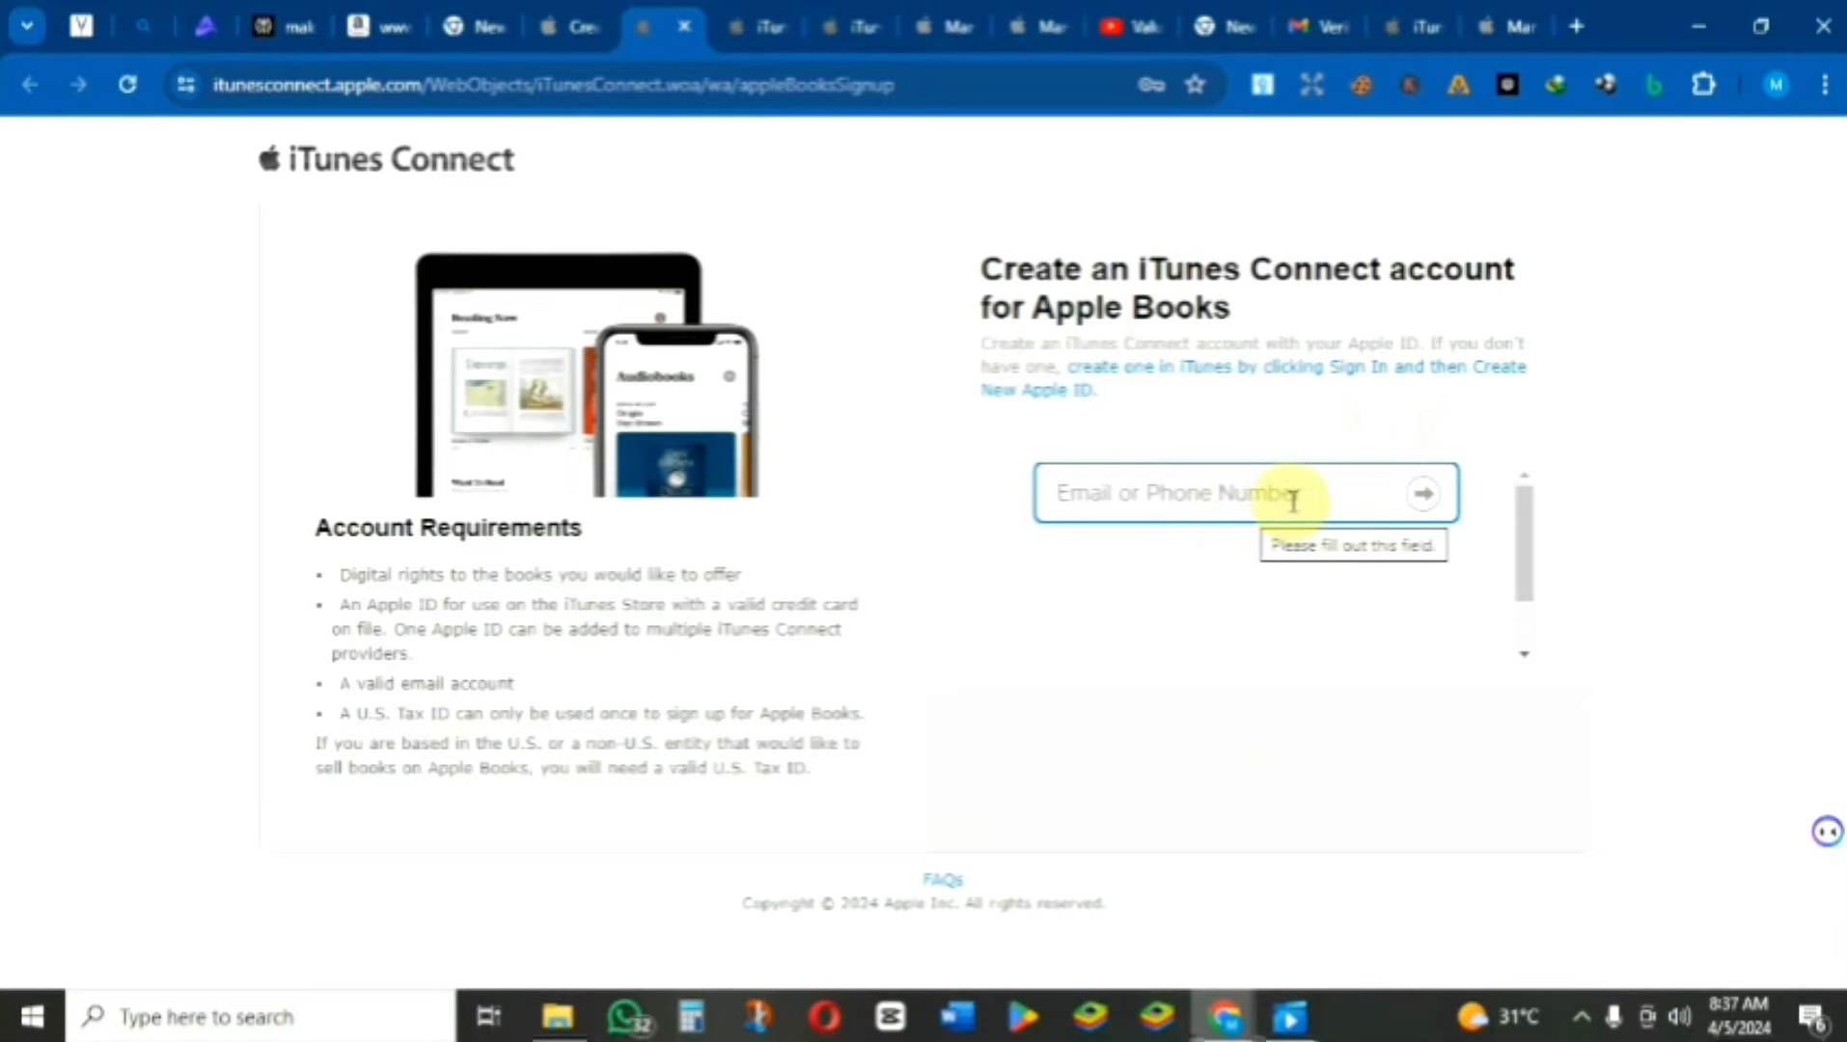
Sign in with the saved Apple ID email and password from autofill
left_click(1417, 496)
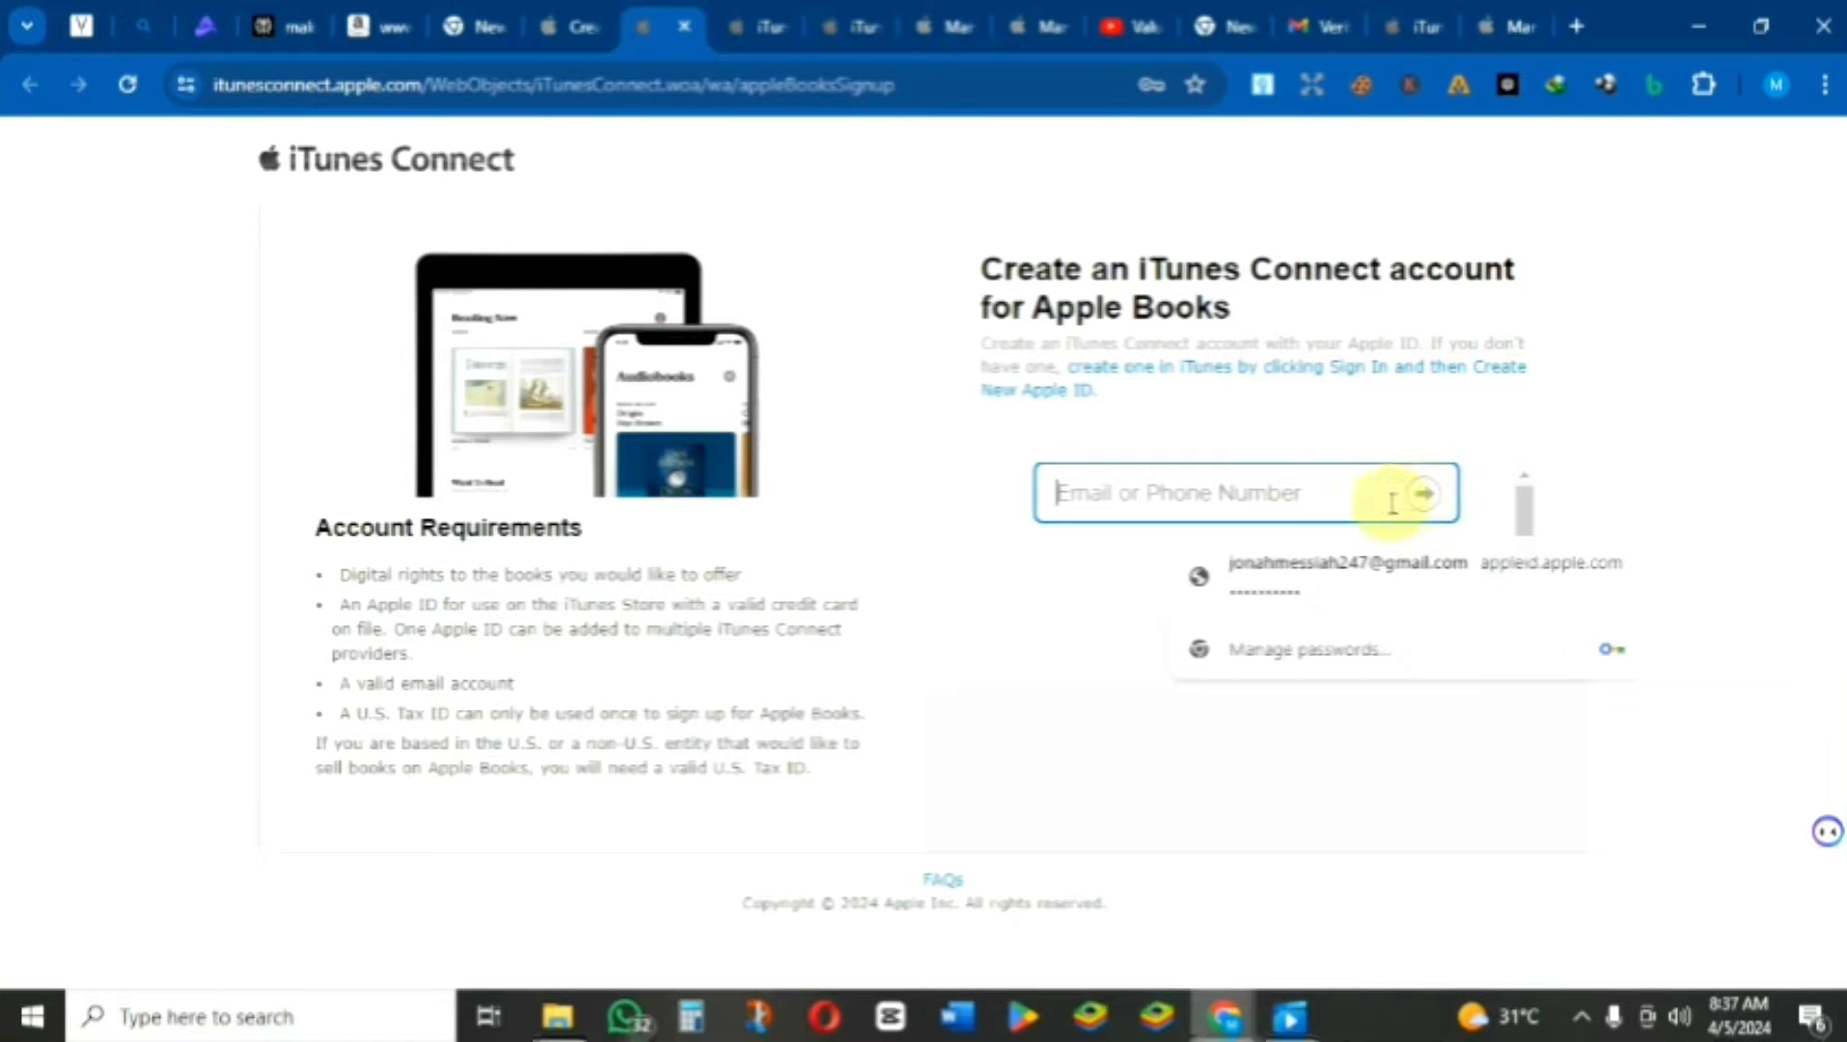
left_click(1307, 569)
left_click(1424, 495)
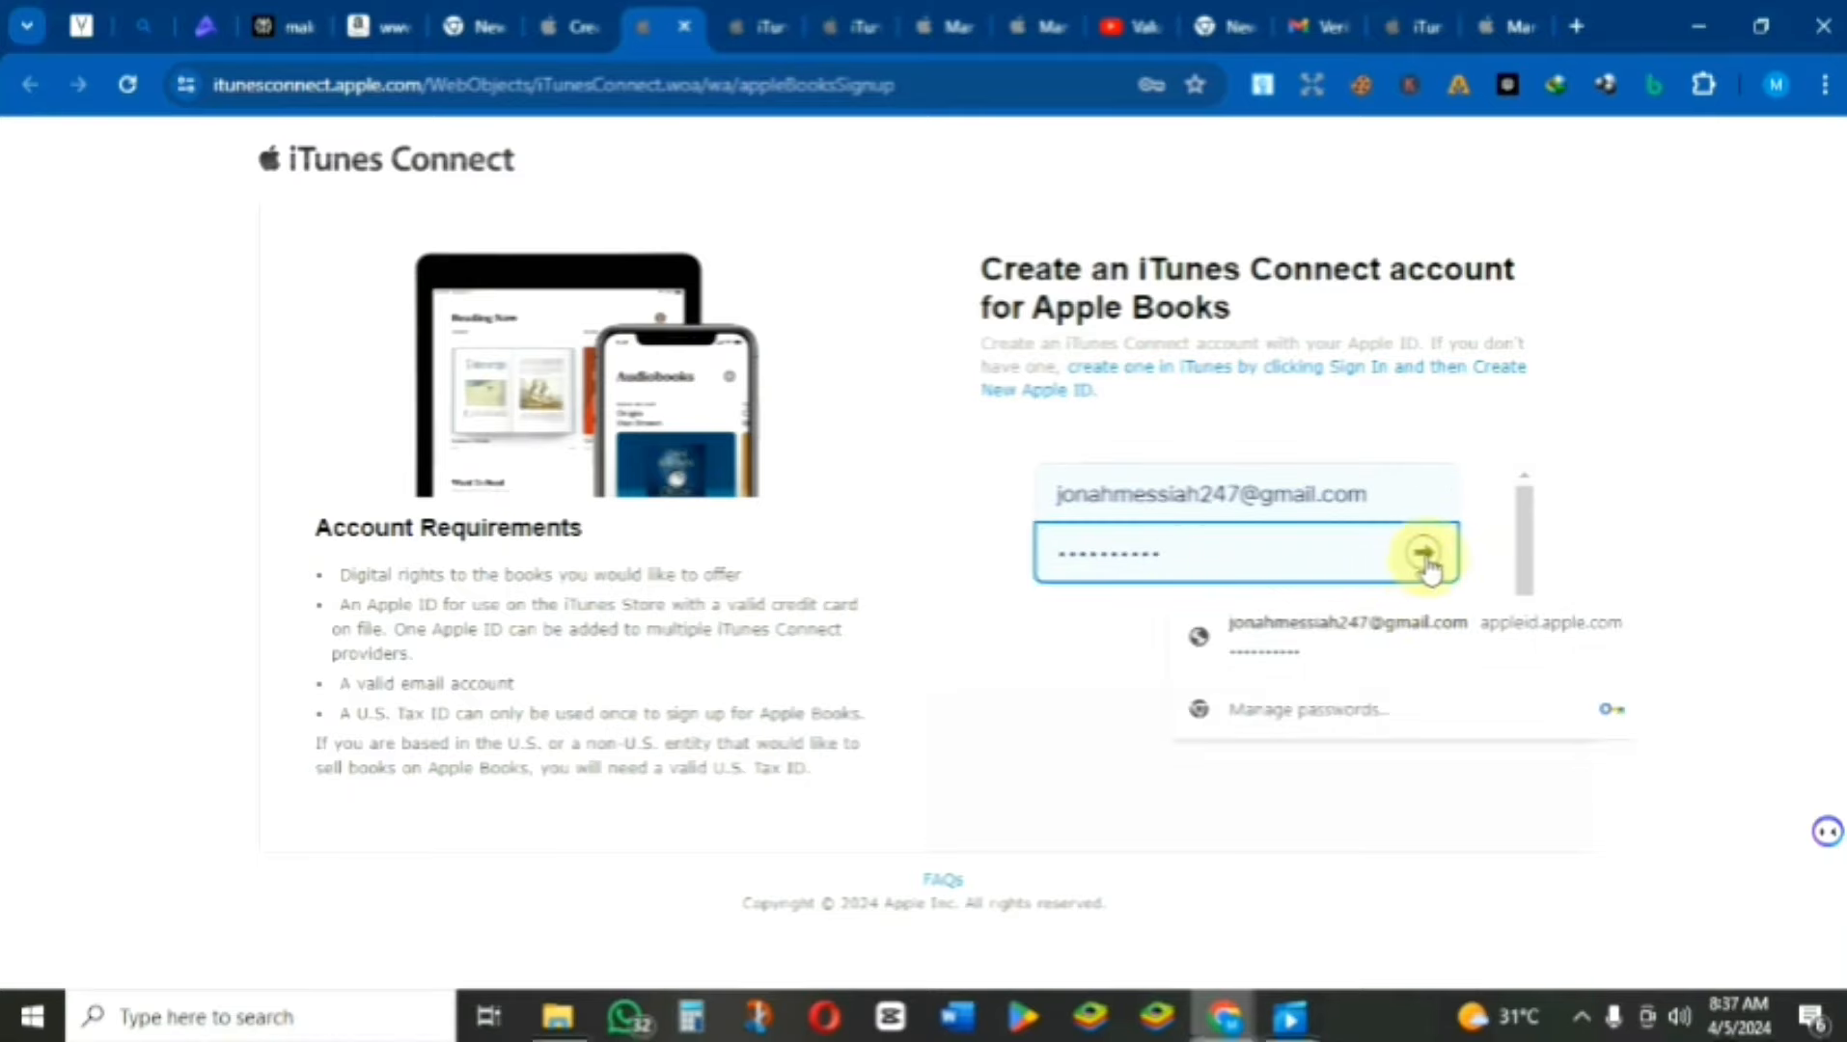
left_click(1424, 555)
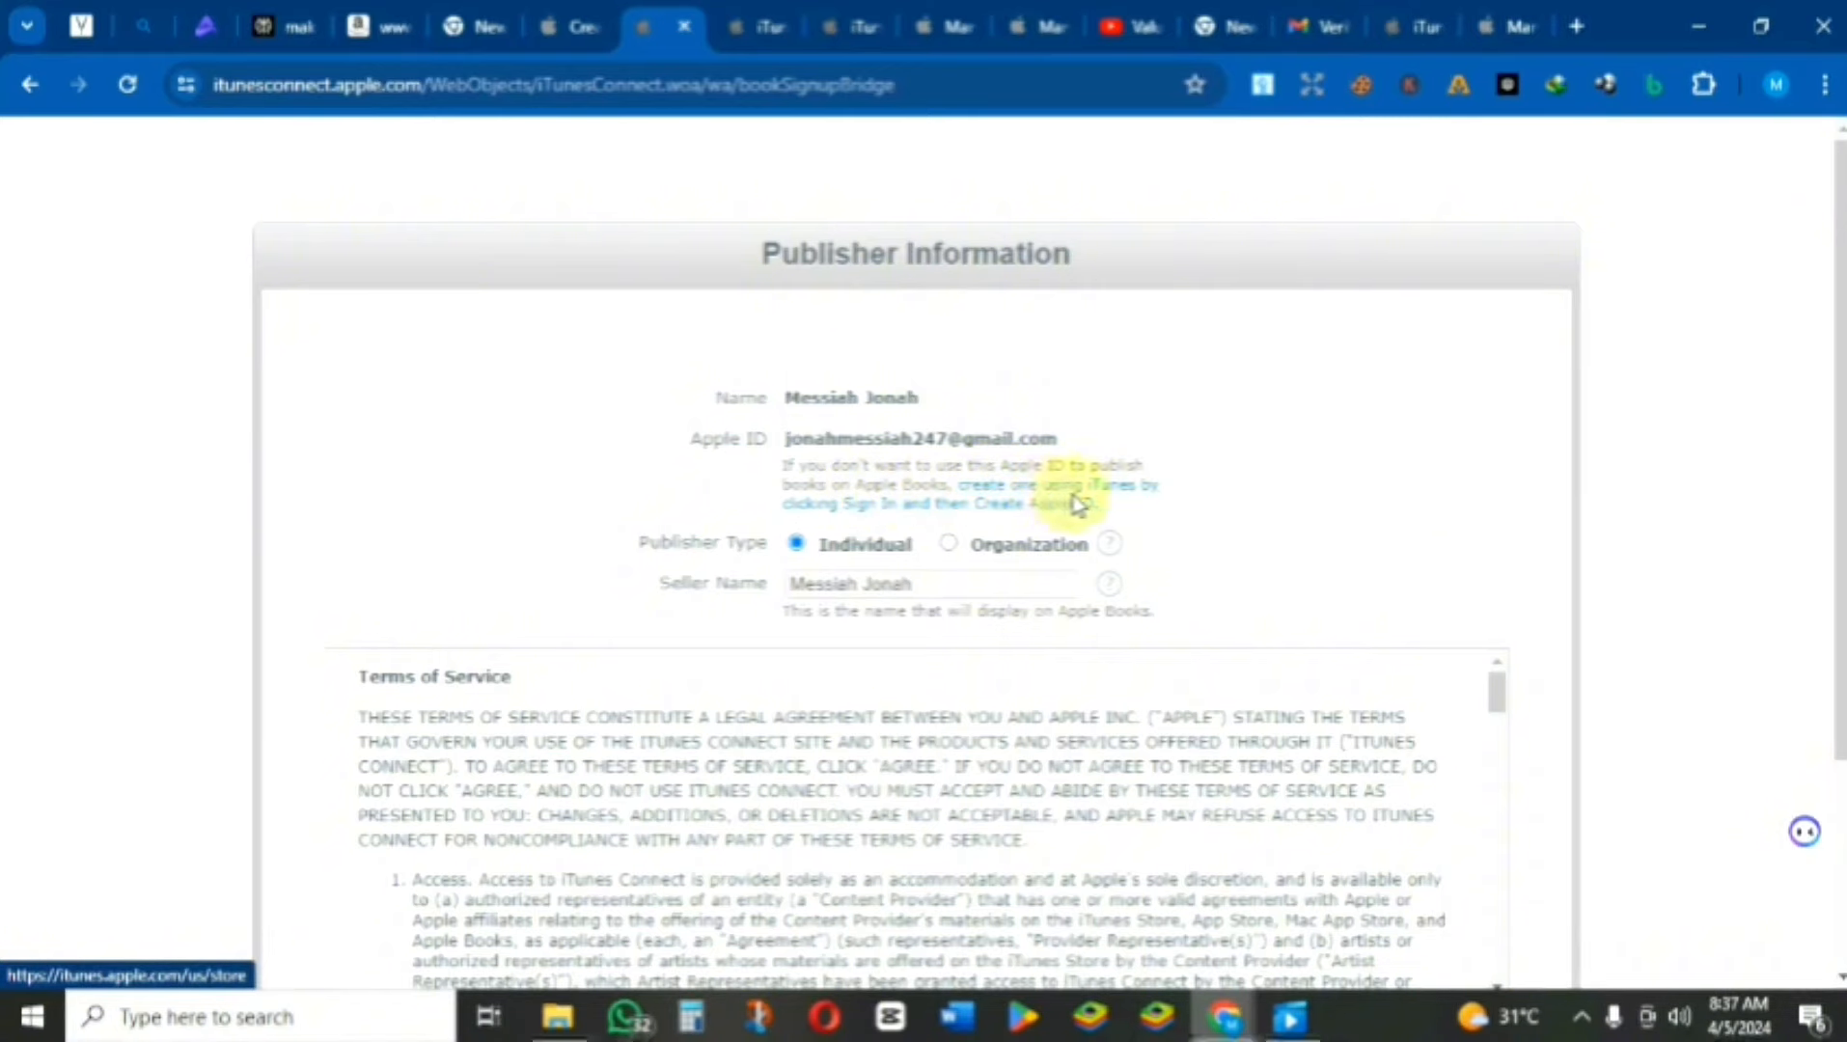
Read through the Terms of Service and tick 'I have read and agree to the terms of service'
scroll(949, 508, "down", 2)
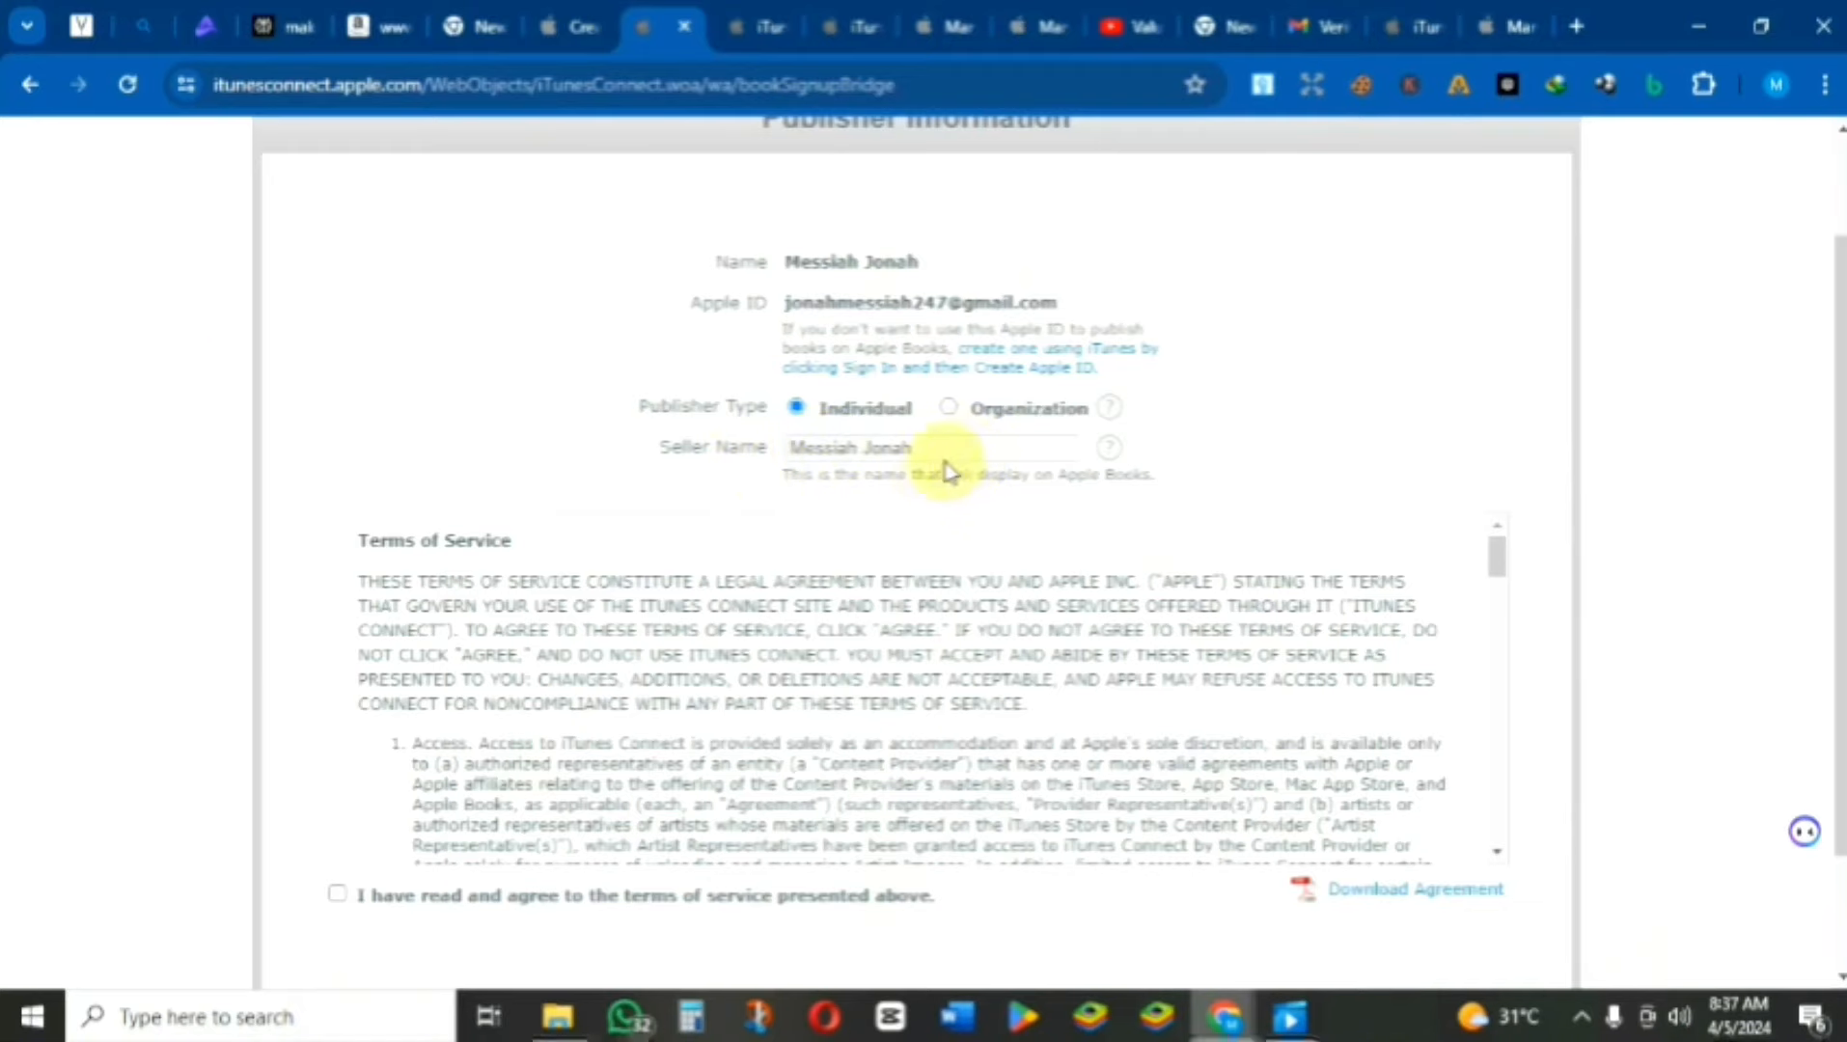
scroll(943, 468, "down", 2)
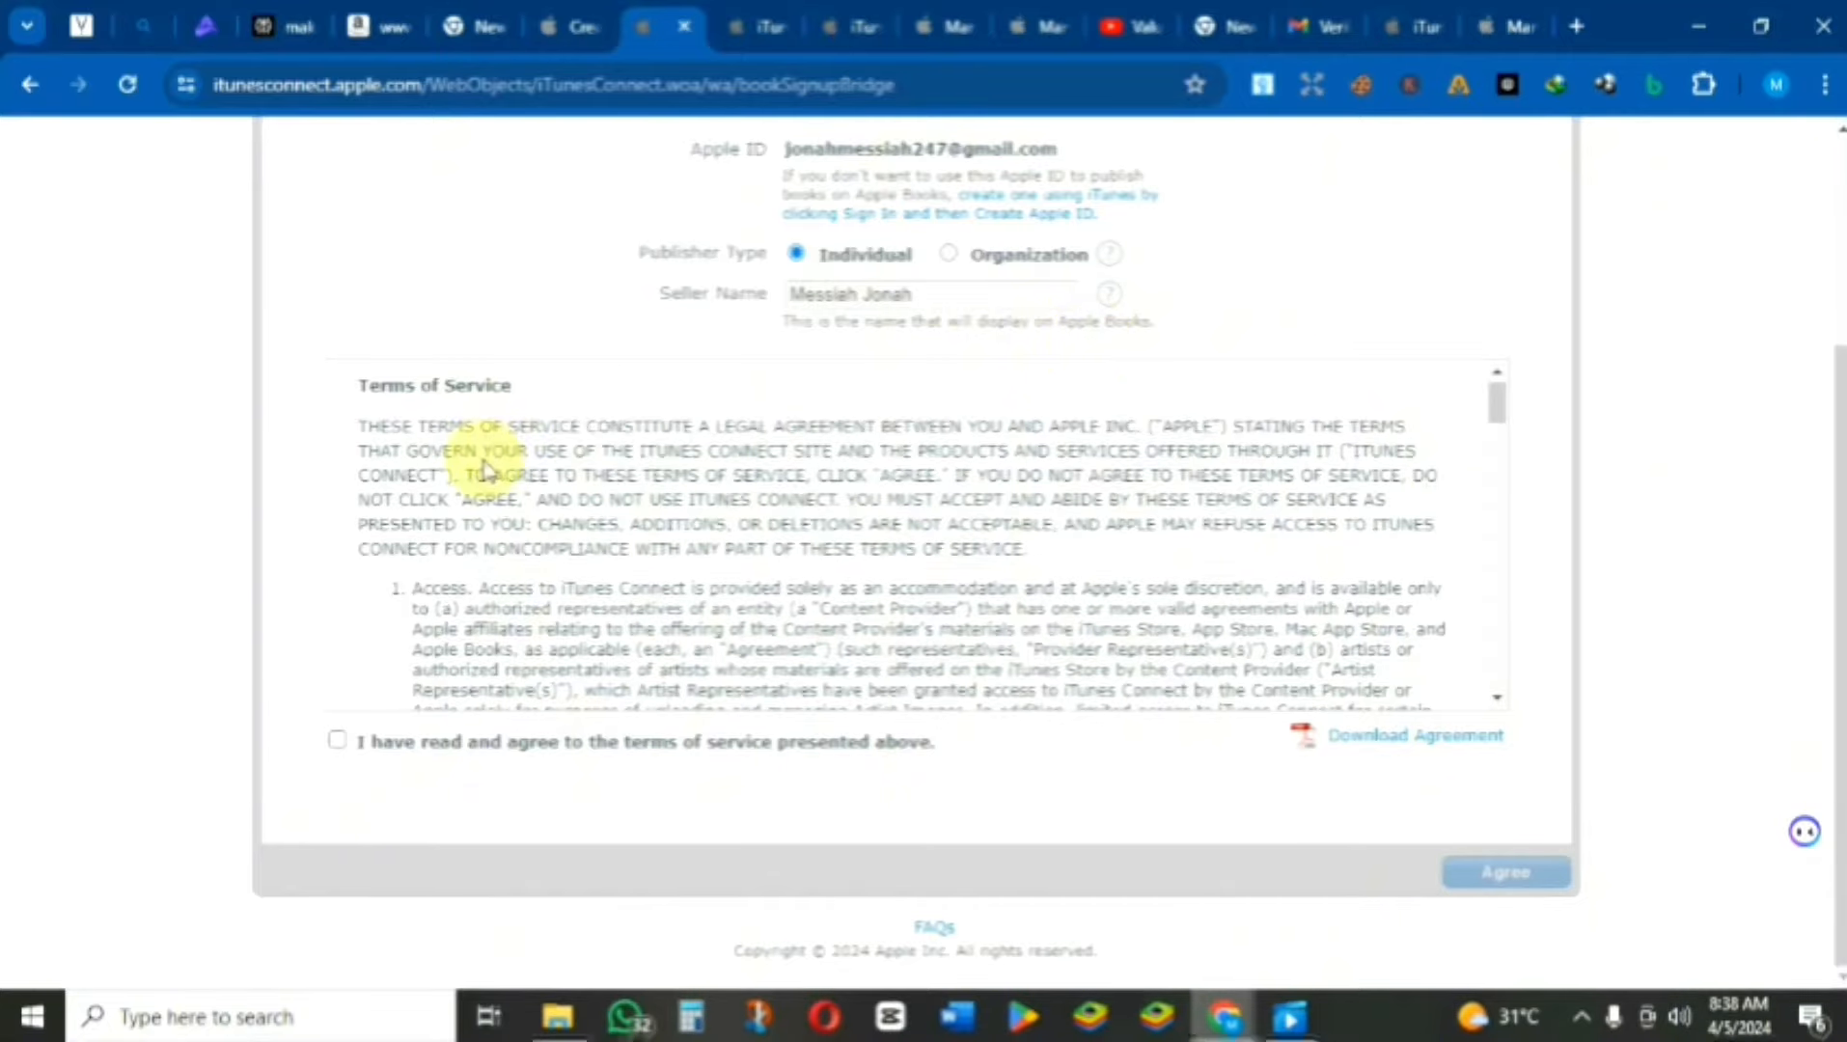
scroll(733, 507, "down", 2)
scroll(603, 559, "up", 2)
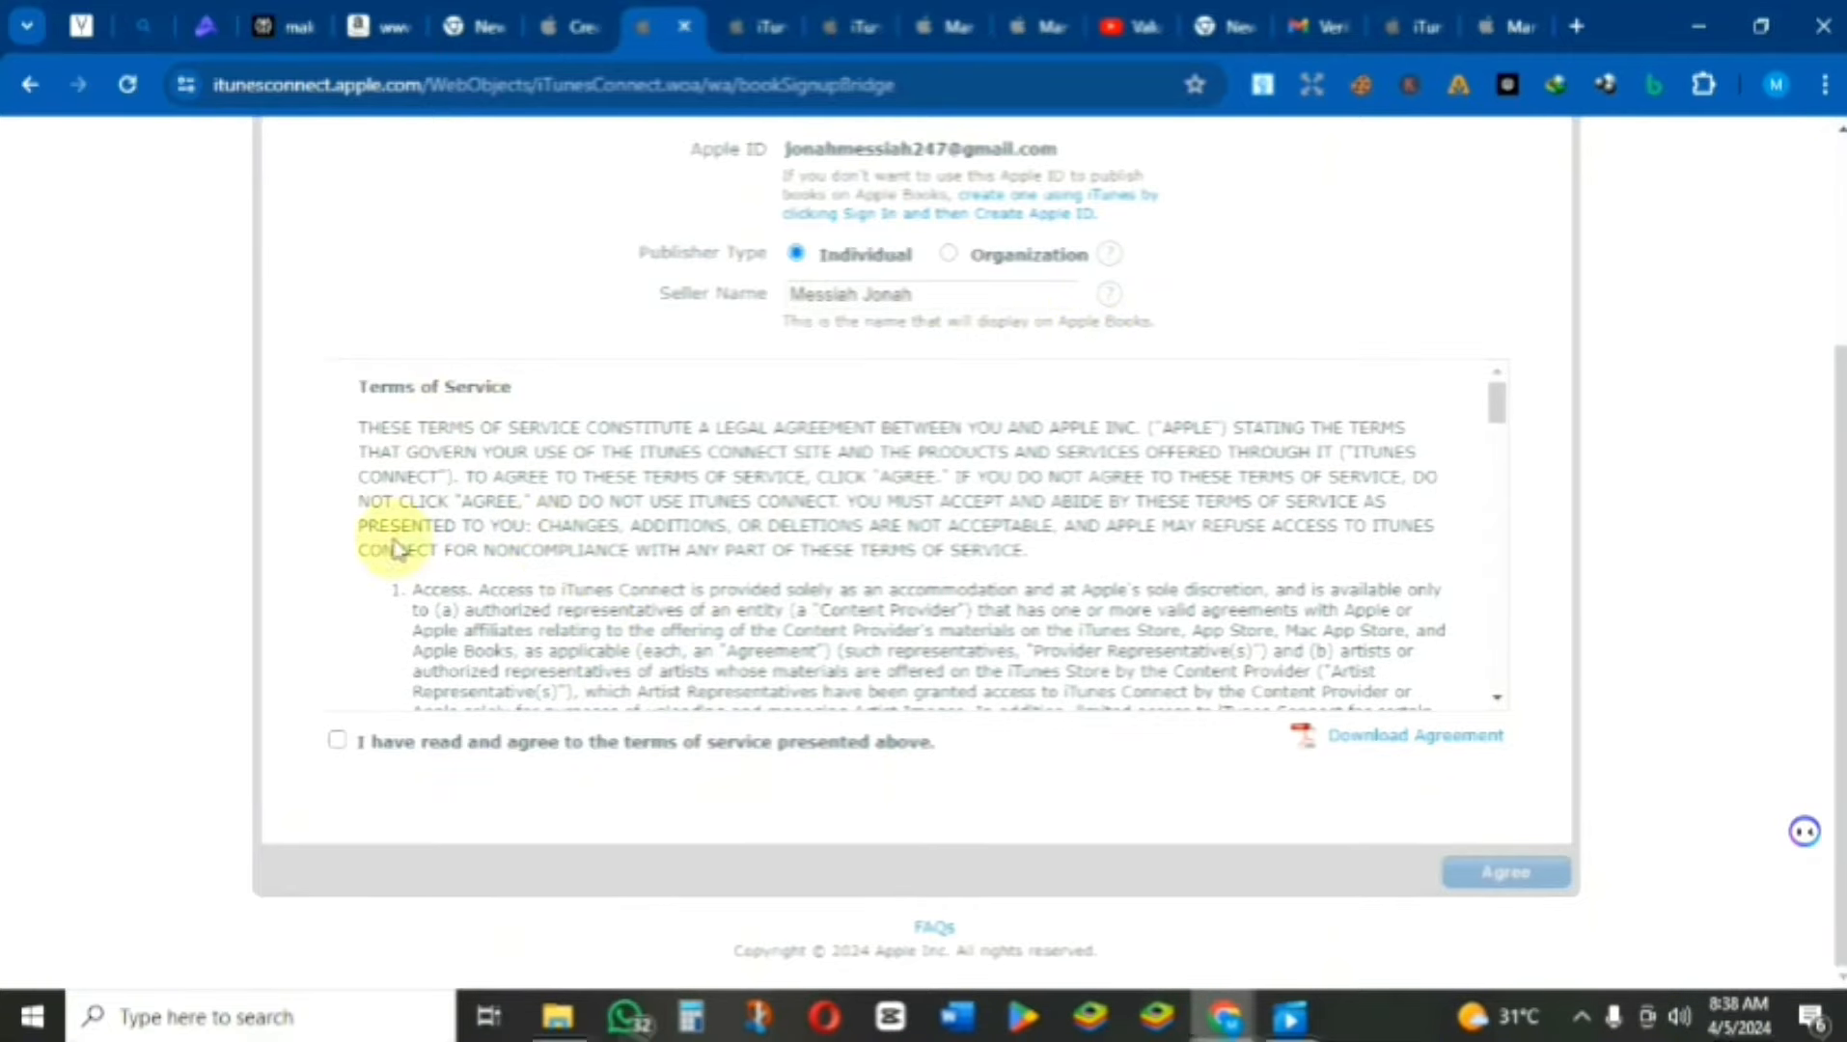
scroll(503, 485, "down", 5)
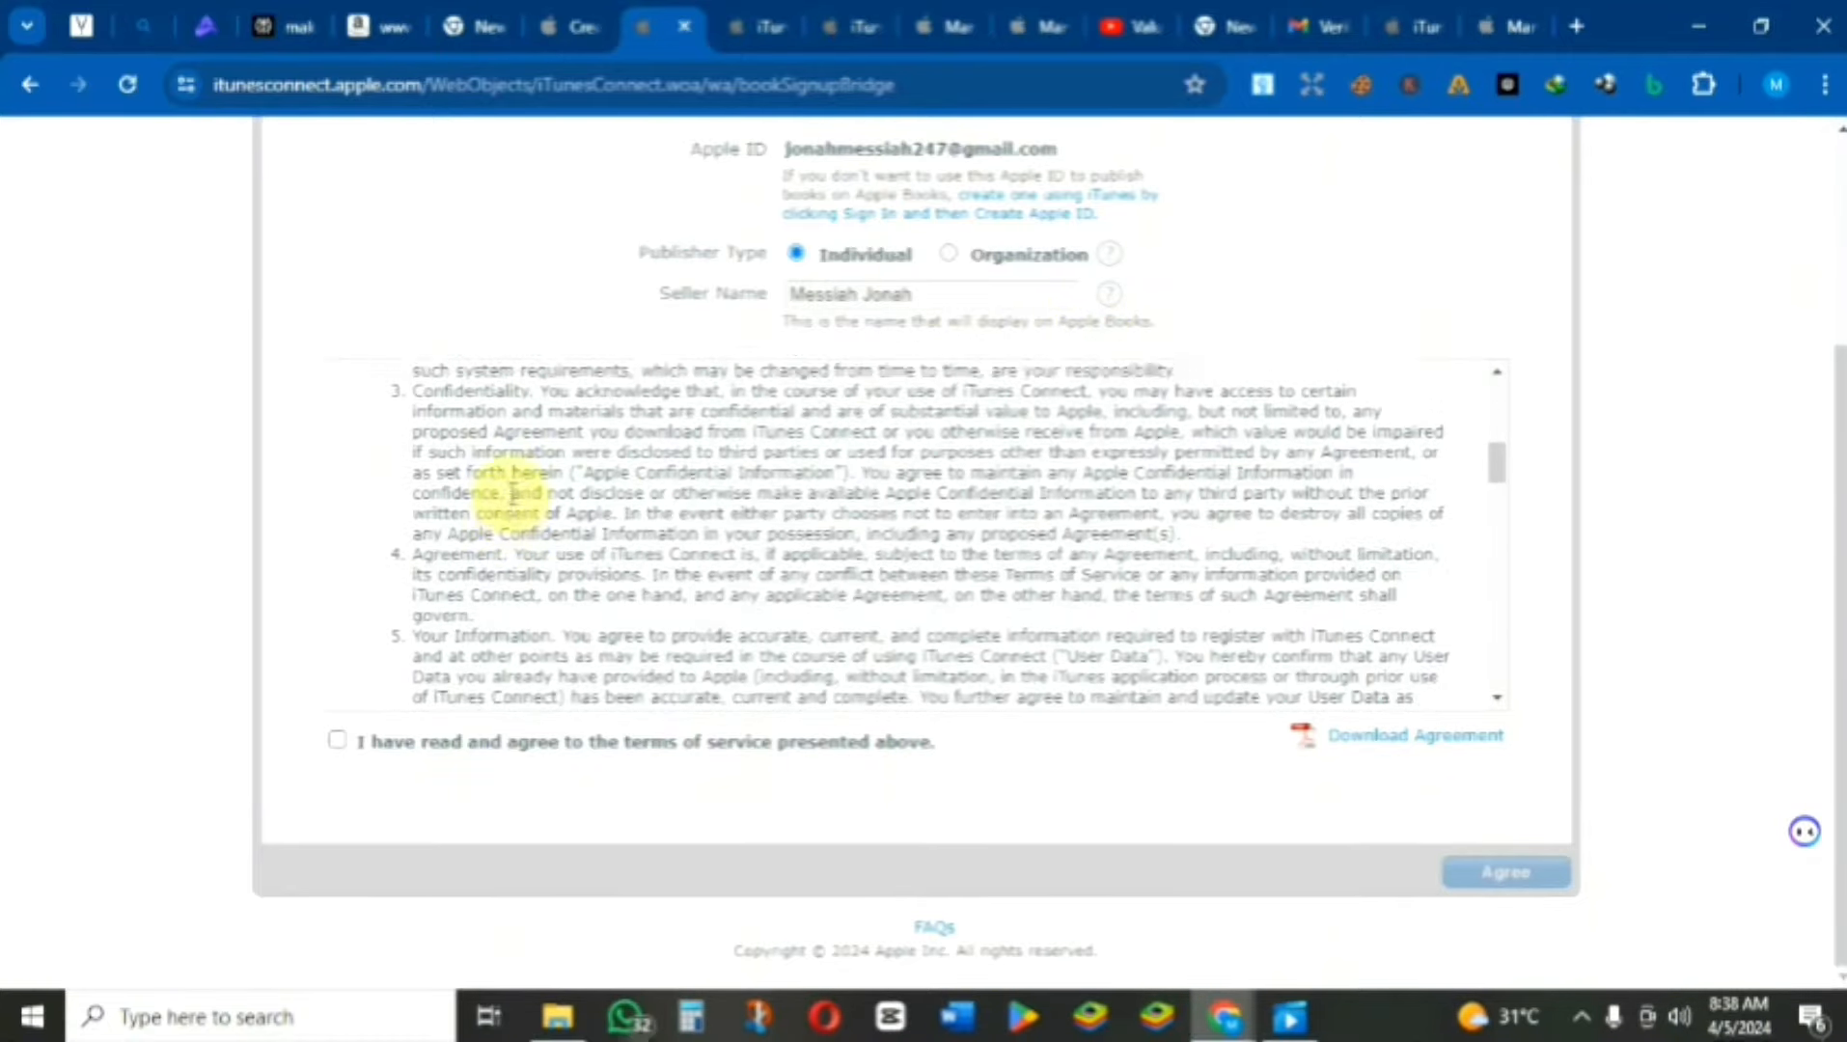
scroll(495, 479, "up", 8)
scroll(479, 595, "down", 3)
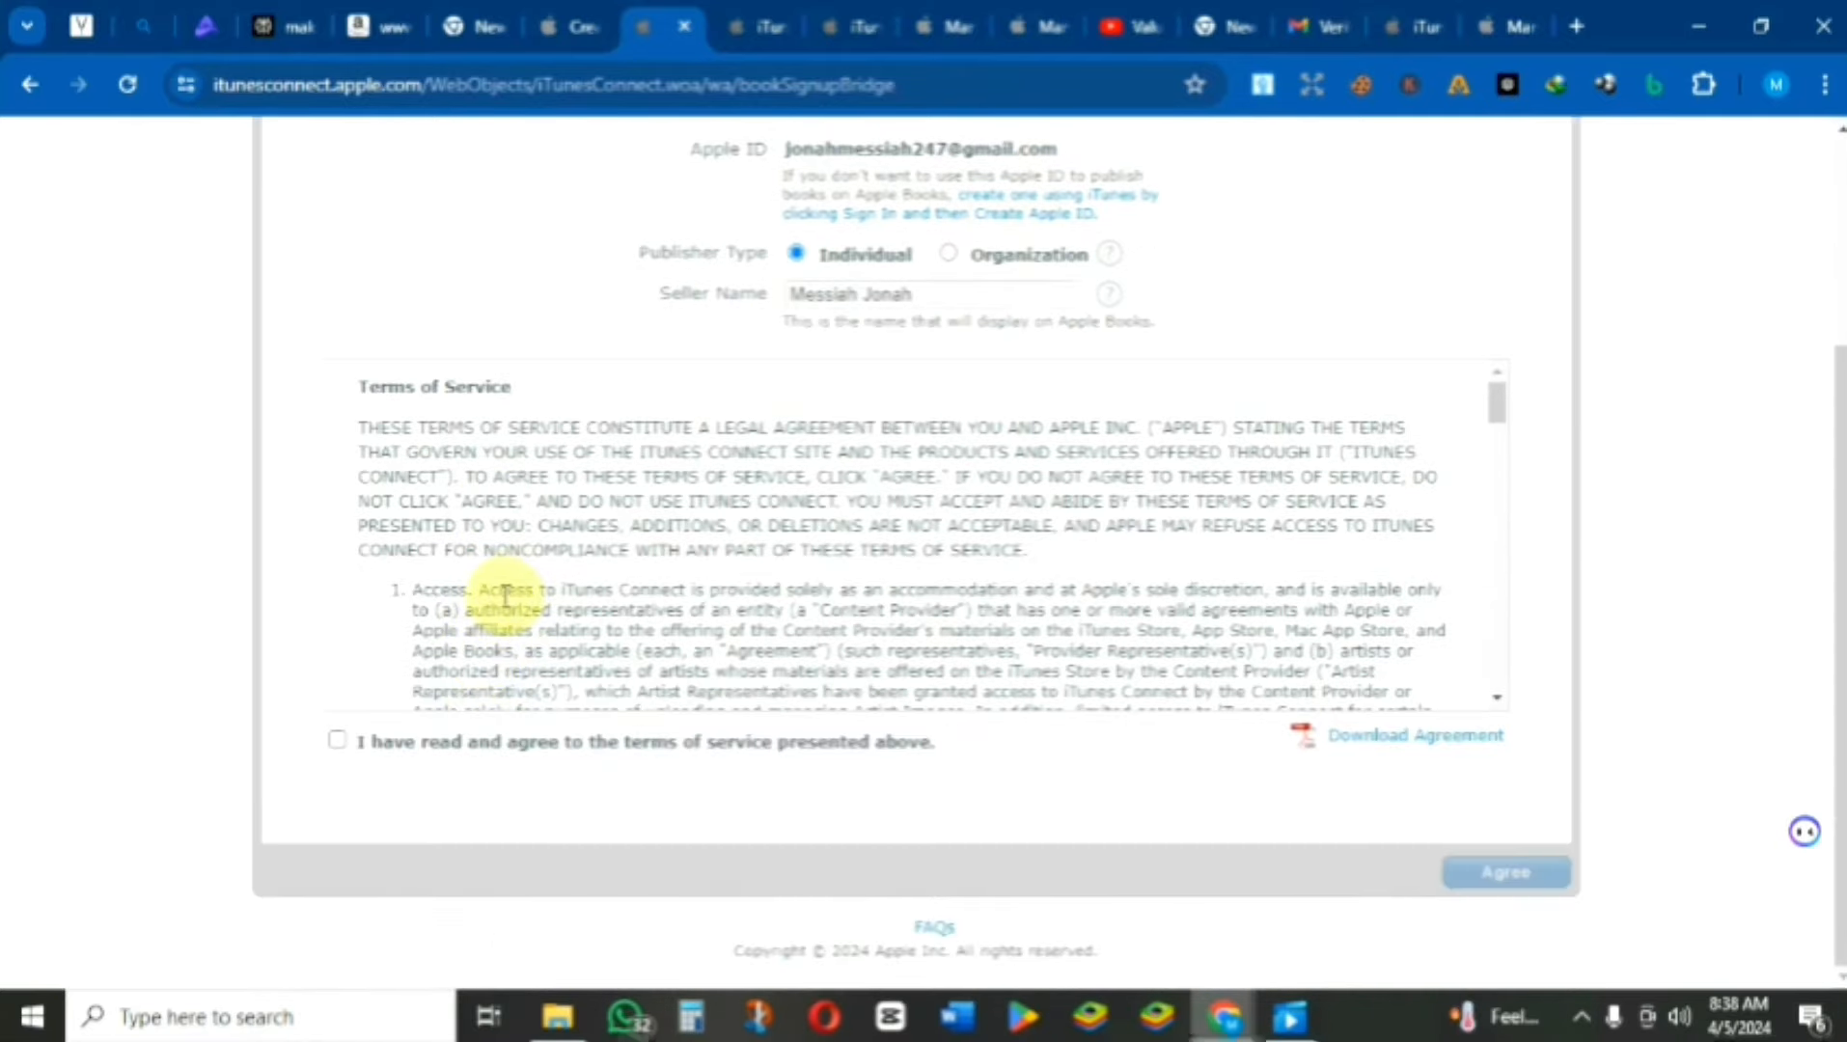
scroll(501, 593, "down", 7)
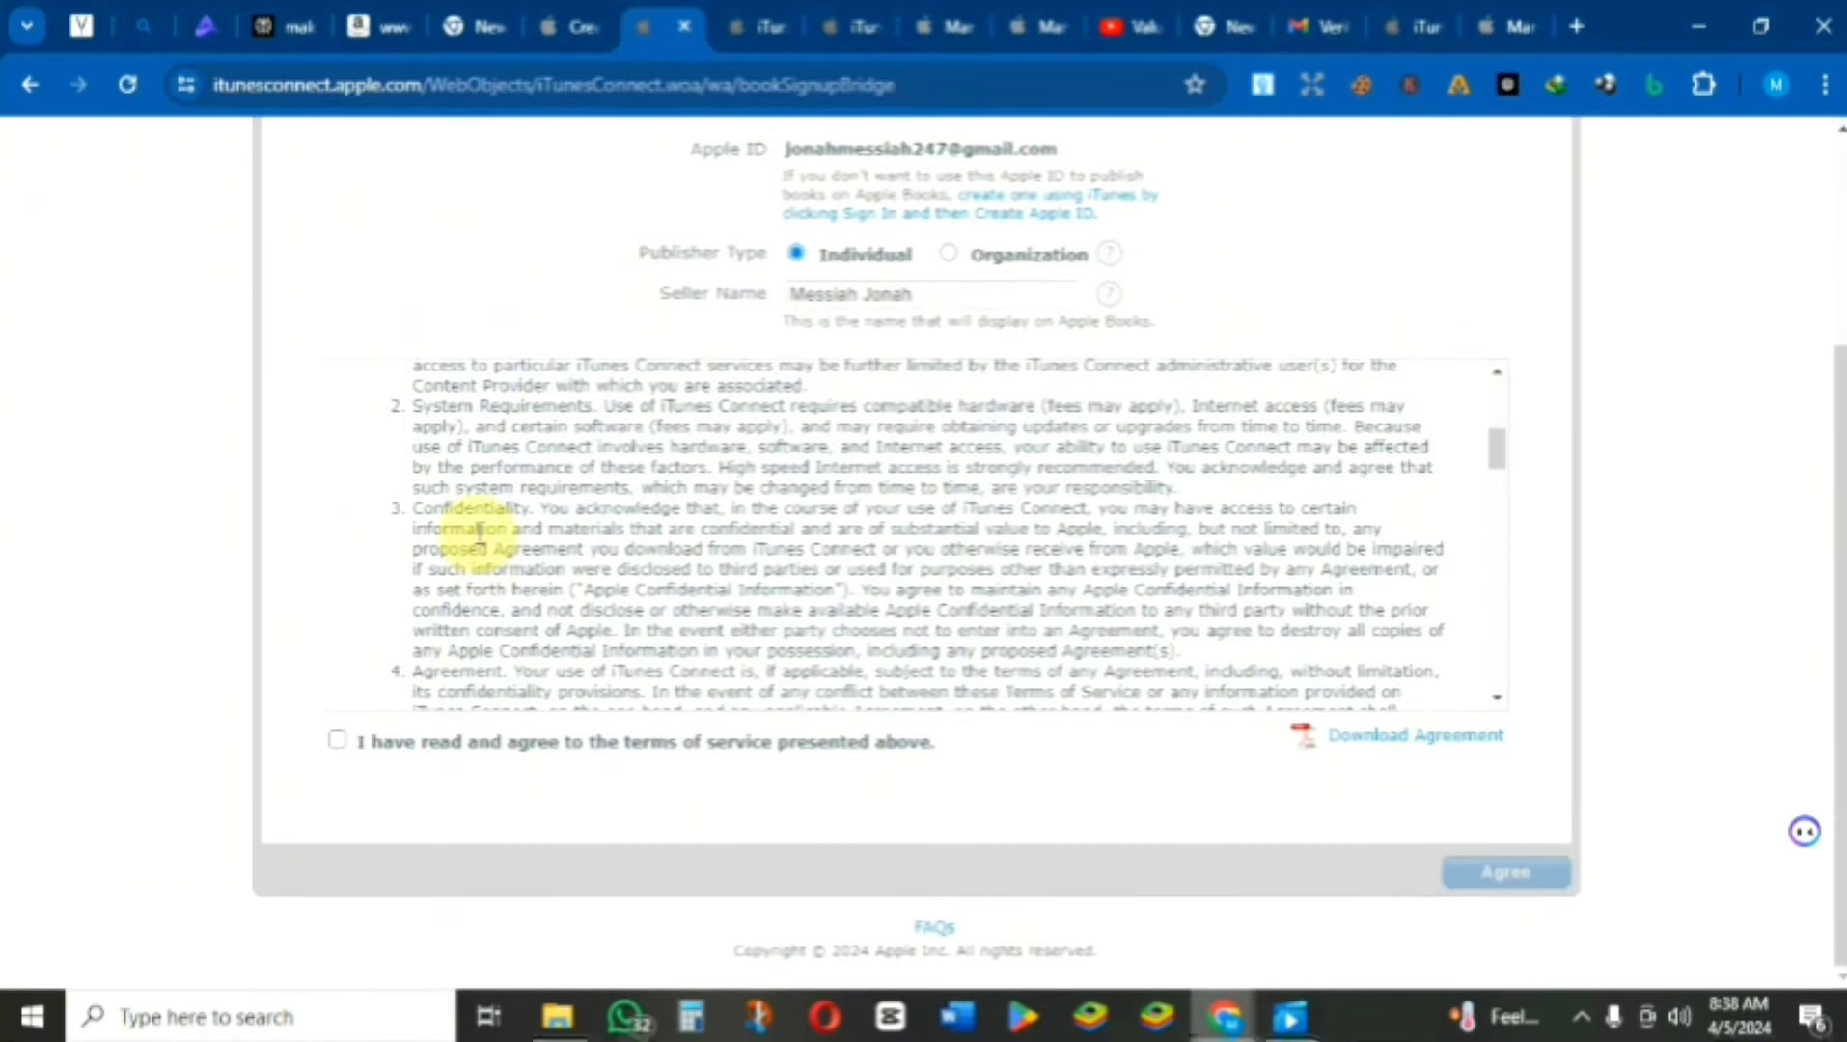
scroll(480, 550, "down", 1)
scroll(516, 542, "down", 2)
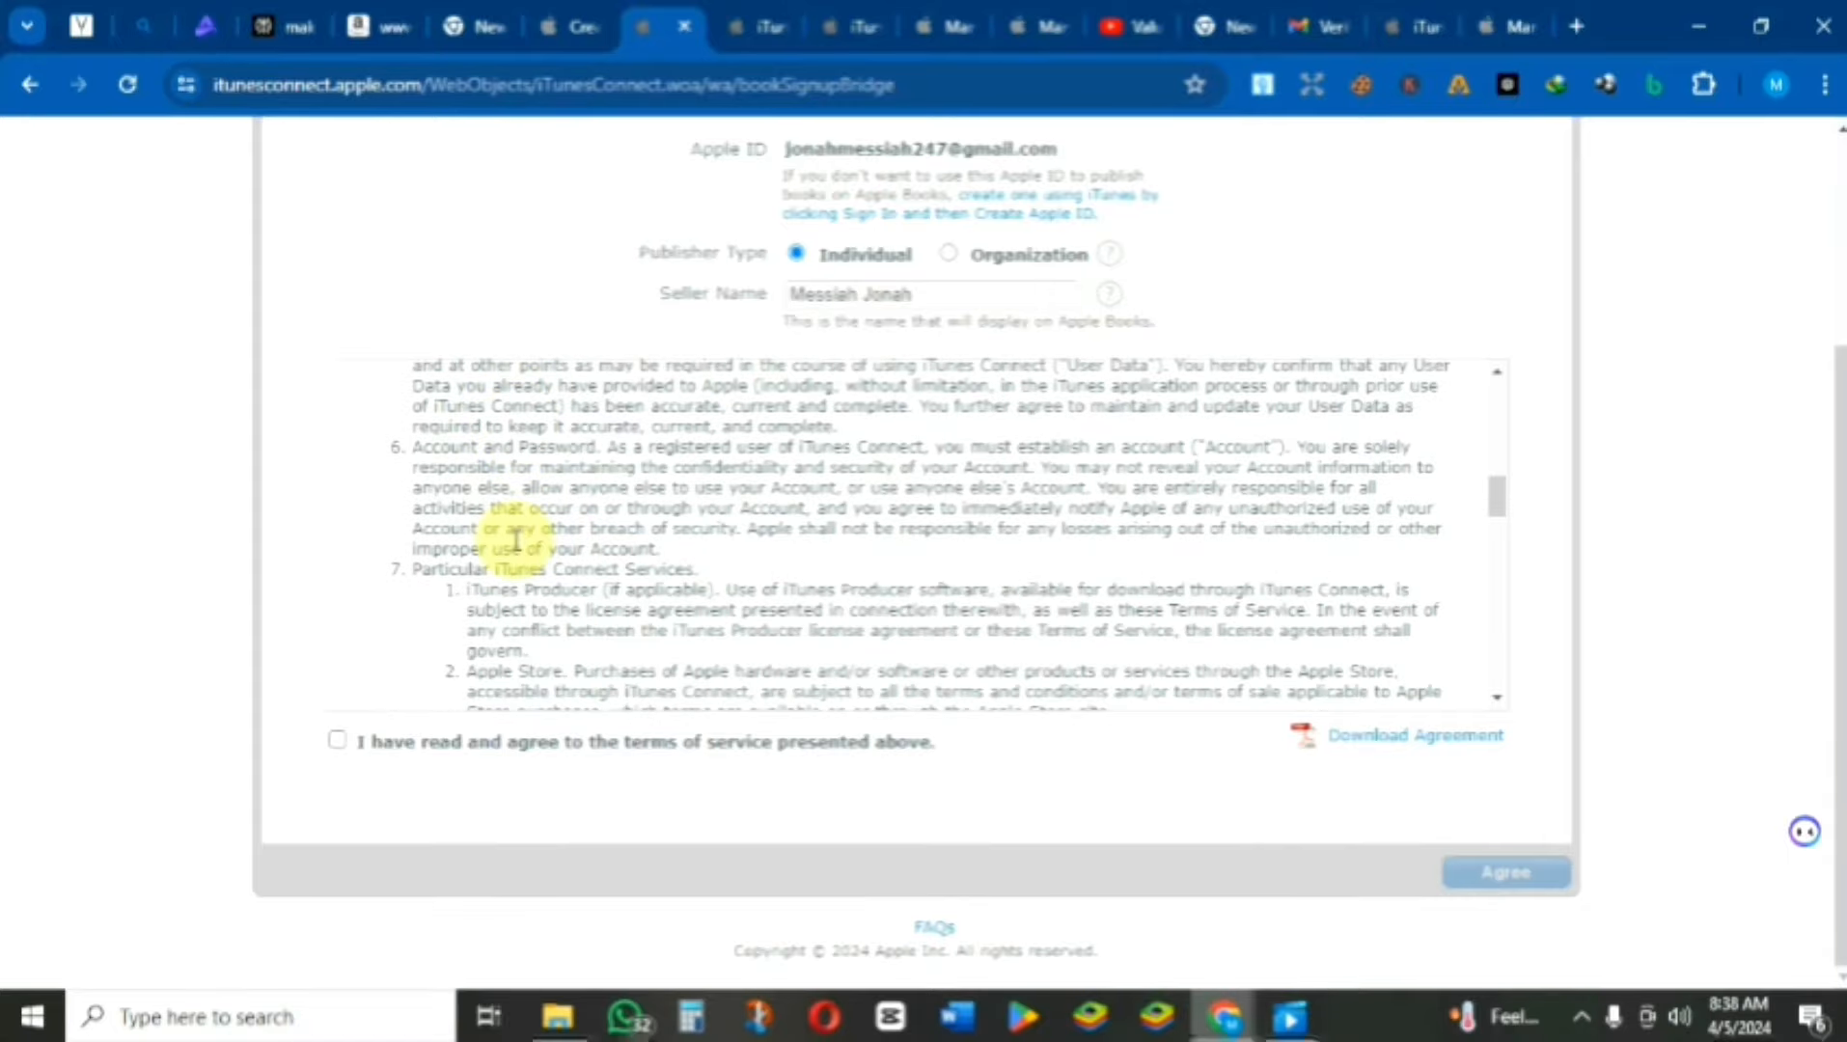
scroll(497, 546, "down", 9)
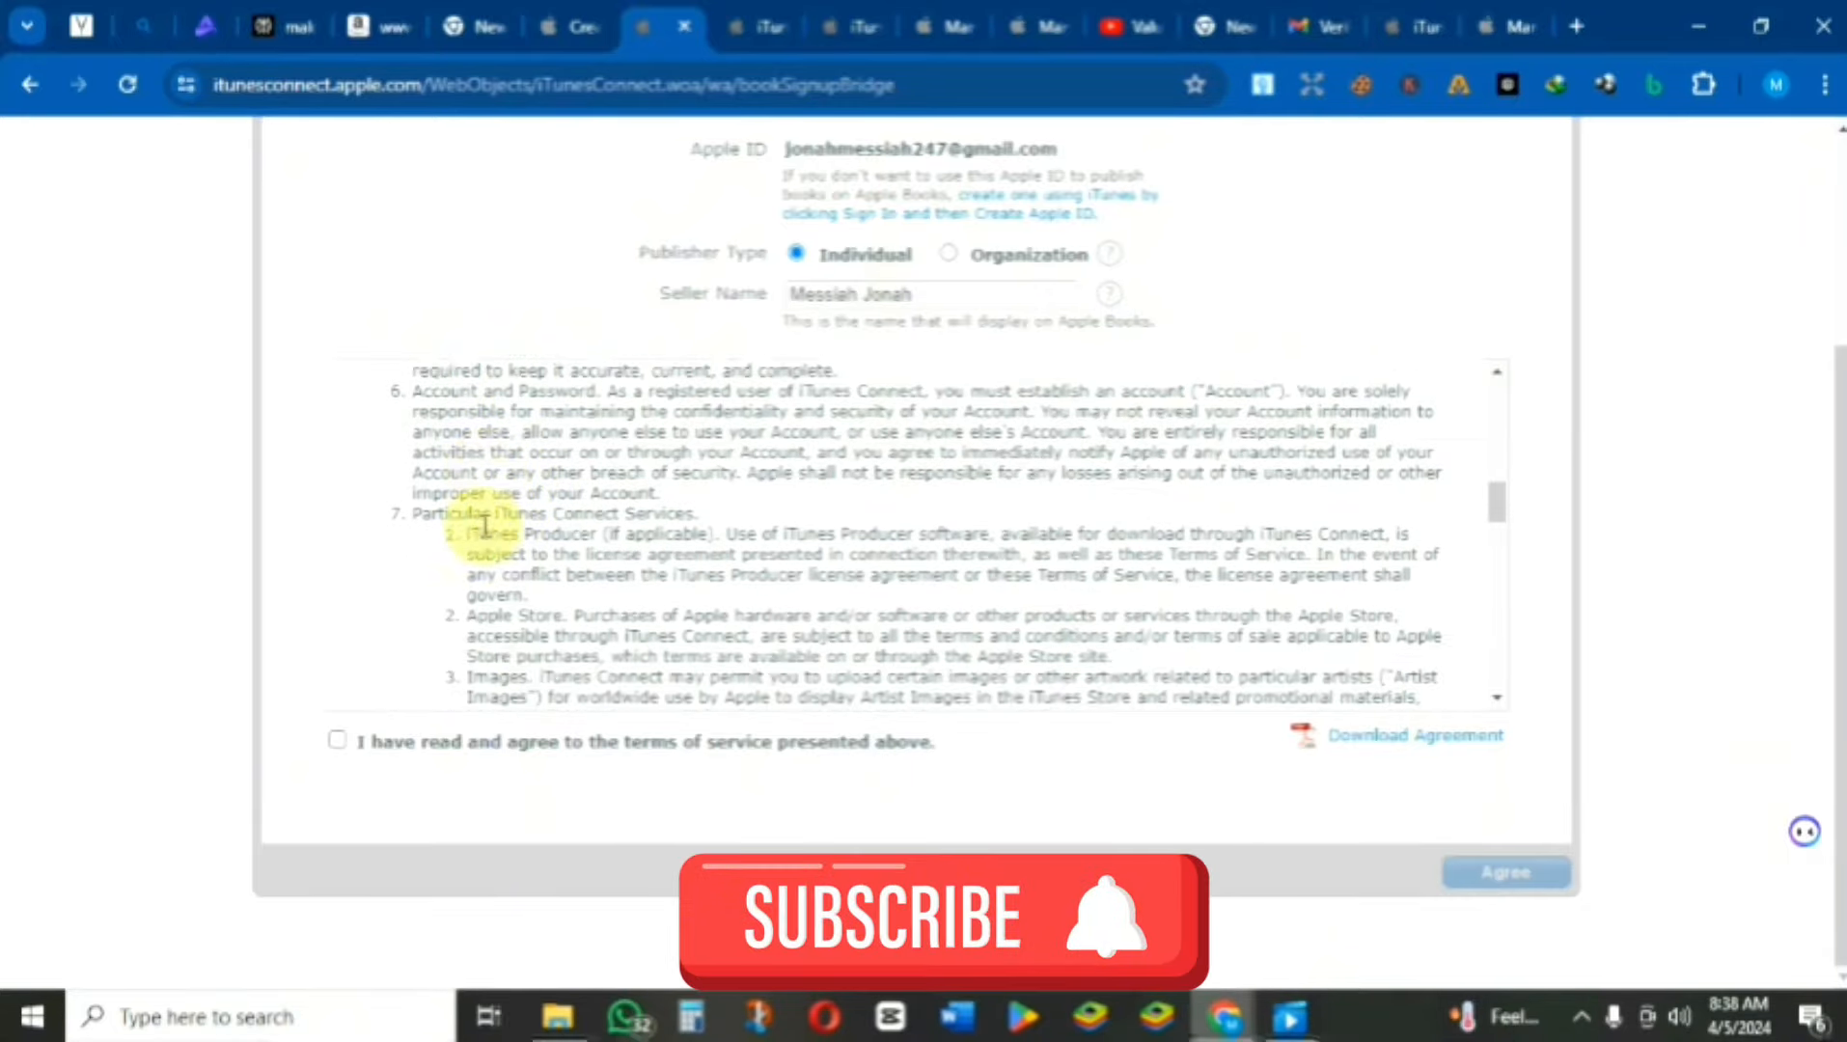
scroll(485, 525, "down", 15)
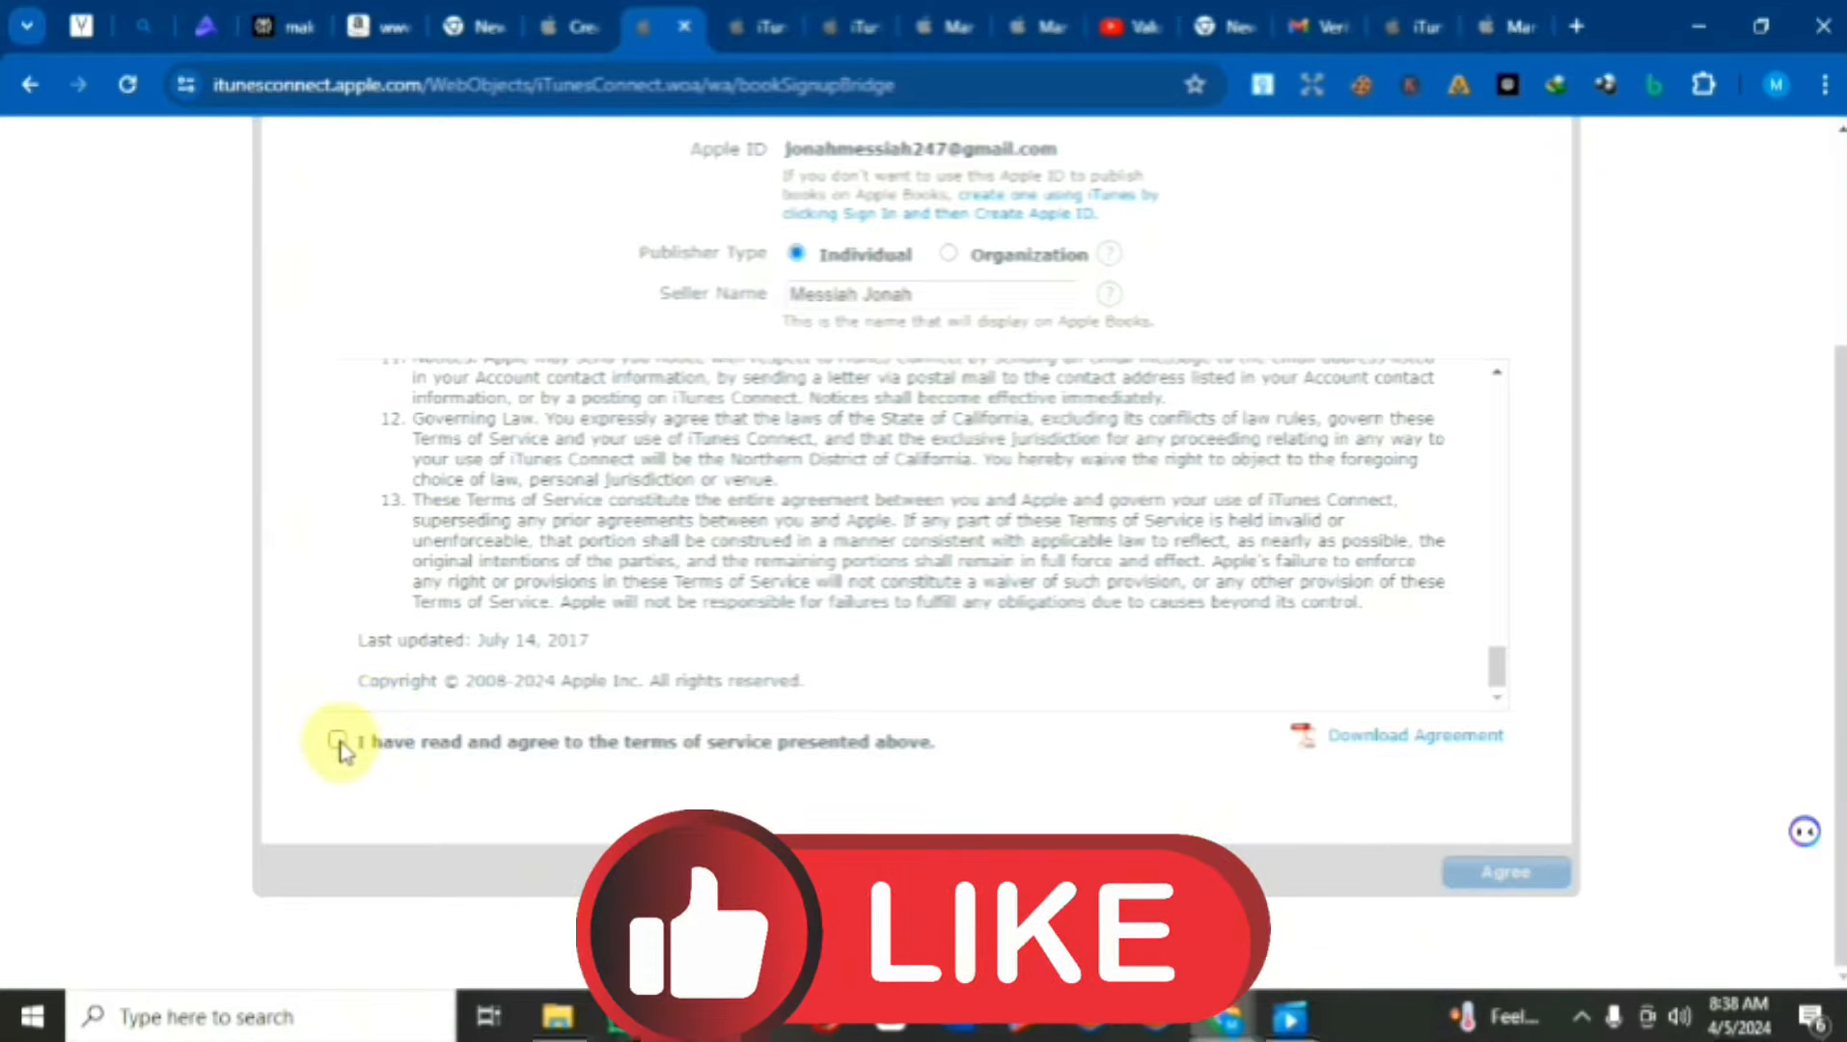
left_click(338, 742)
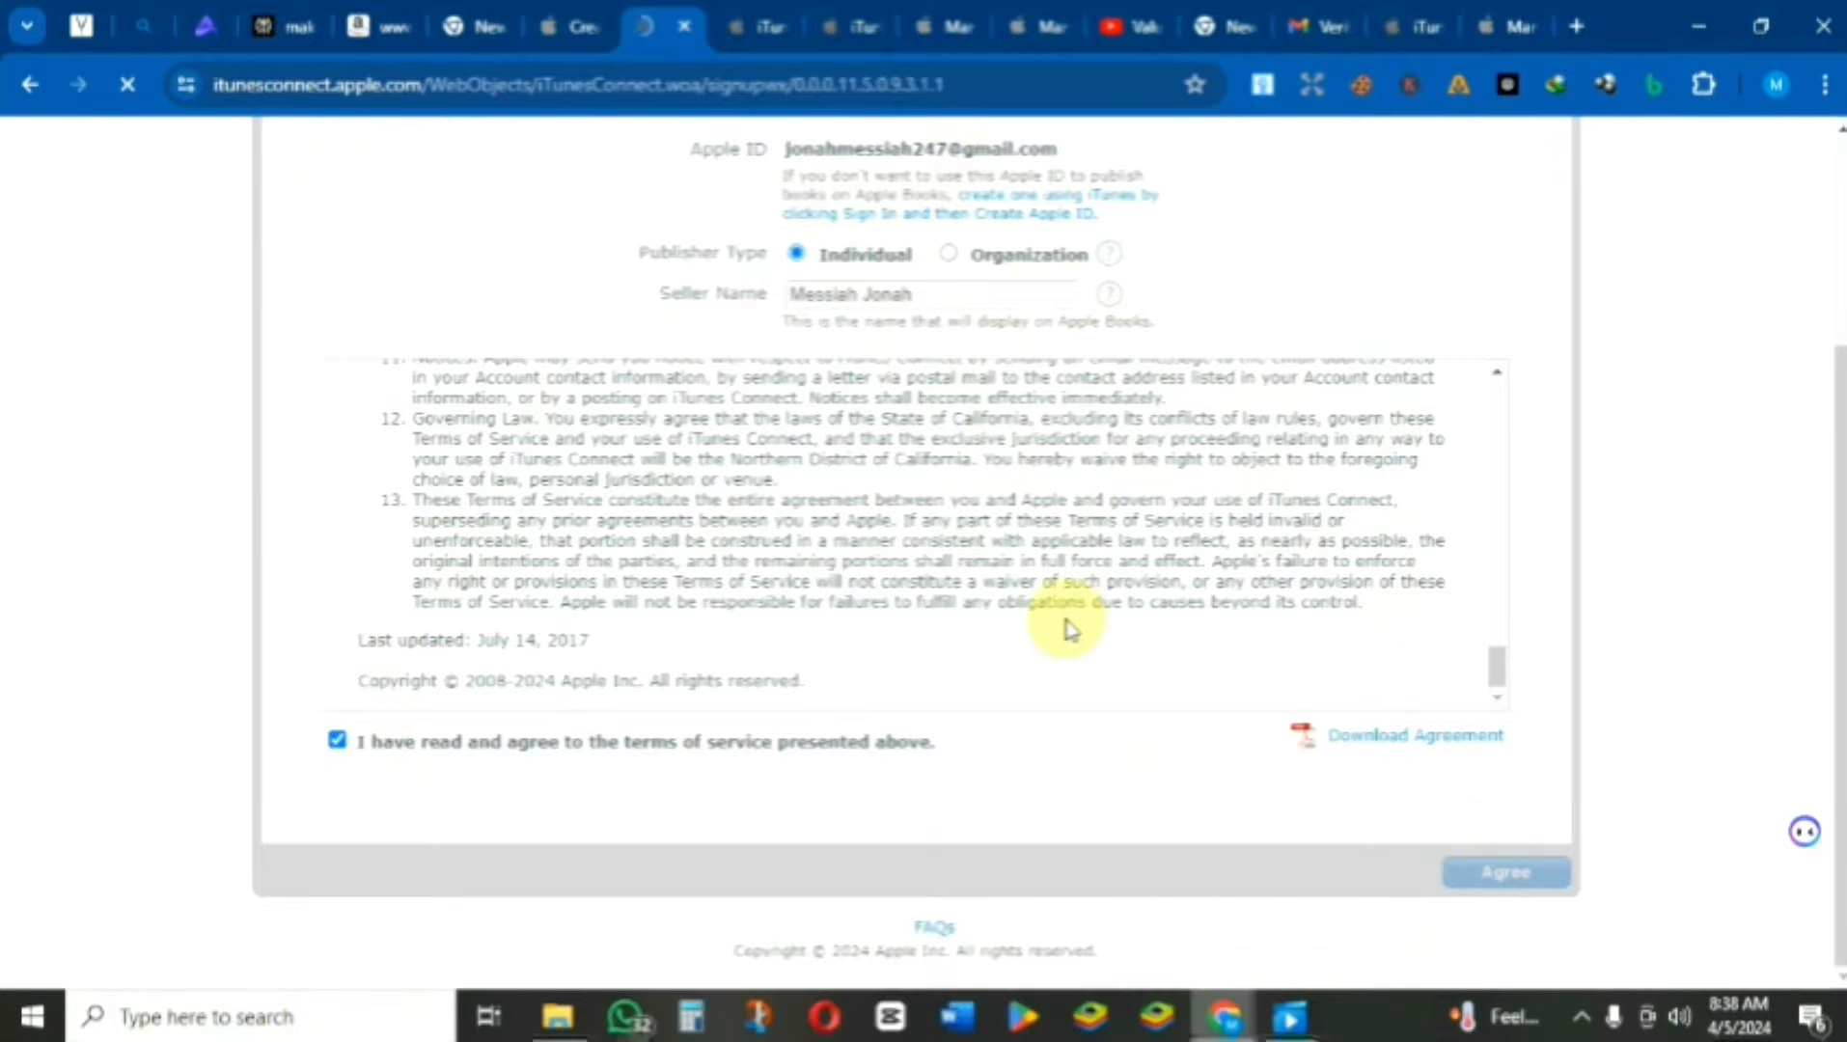
Submit the Individual publisher information and agreement
scroll(1076, 579, "down", 10)
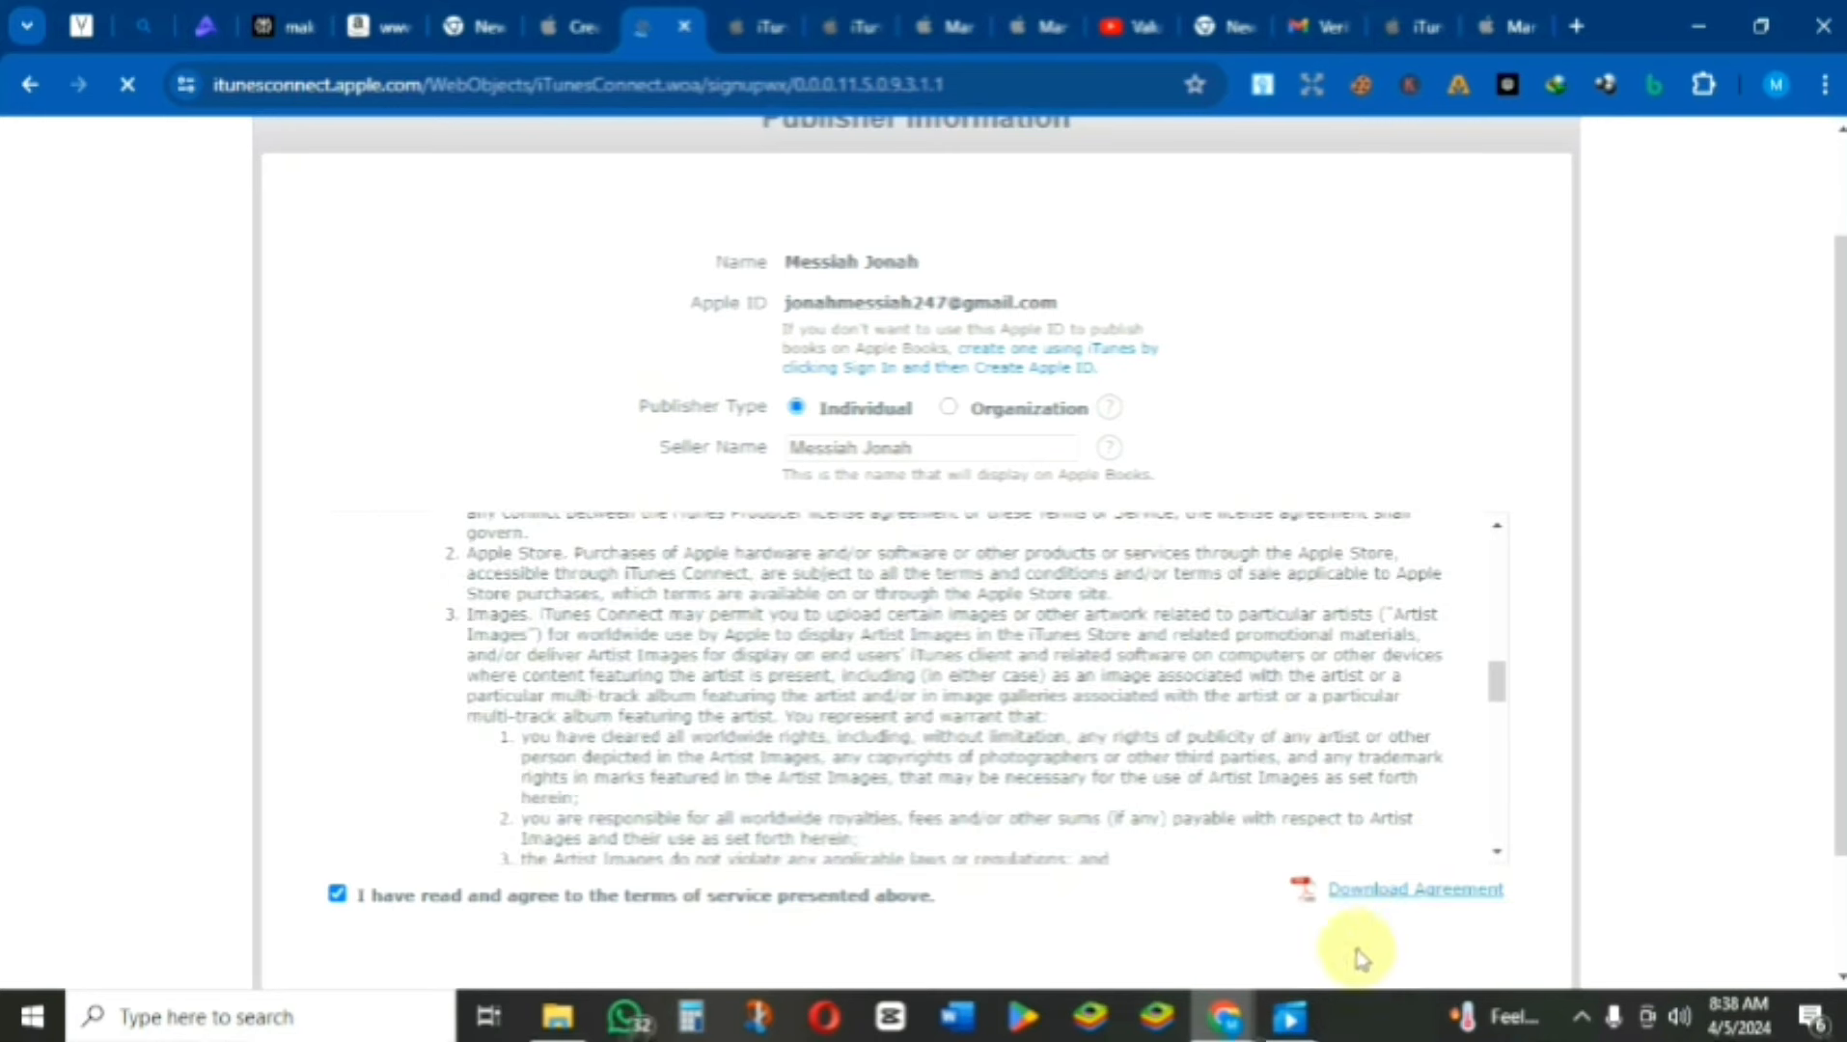
scroll(1307, 907, "down", 2)
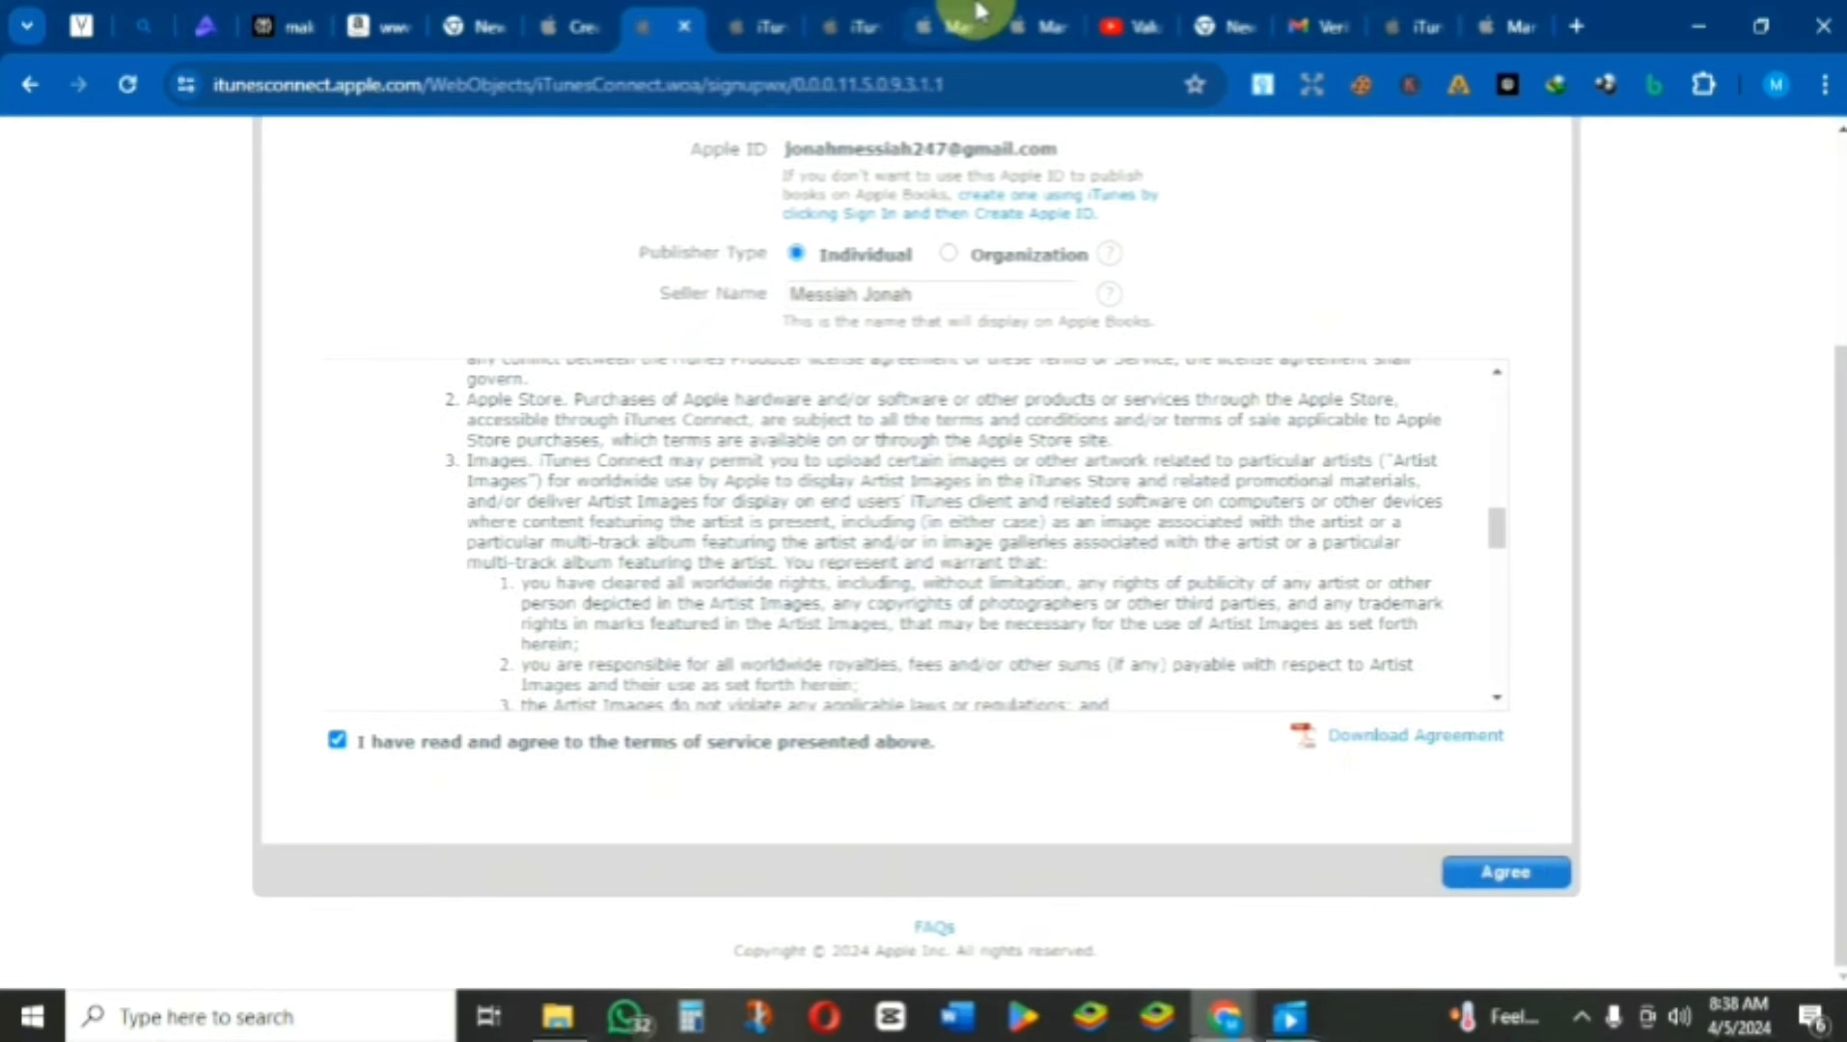
left_click(1466, 877)
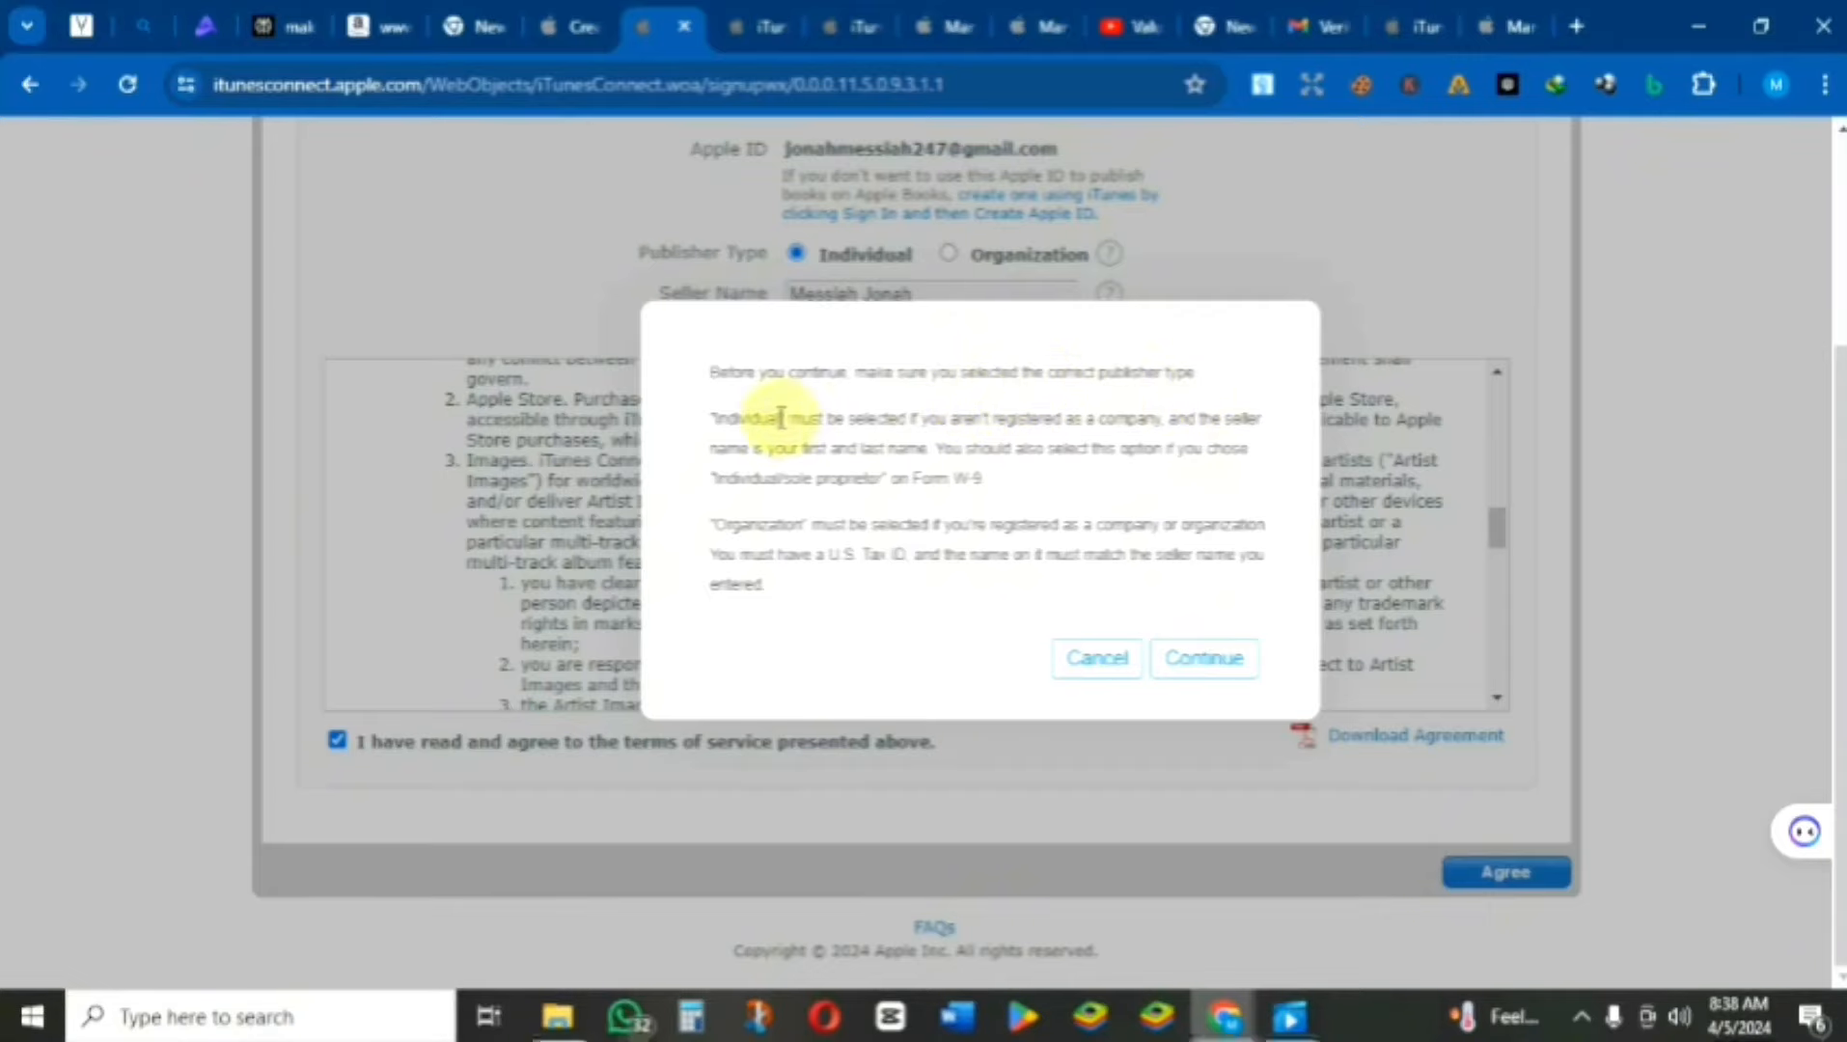
Confirm Individual as the publisher type and switch to Gmail for the verification email
left_click(1203, 665)
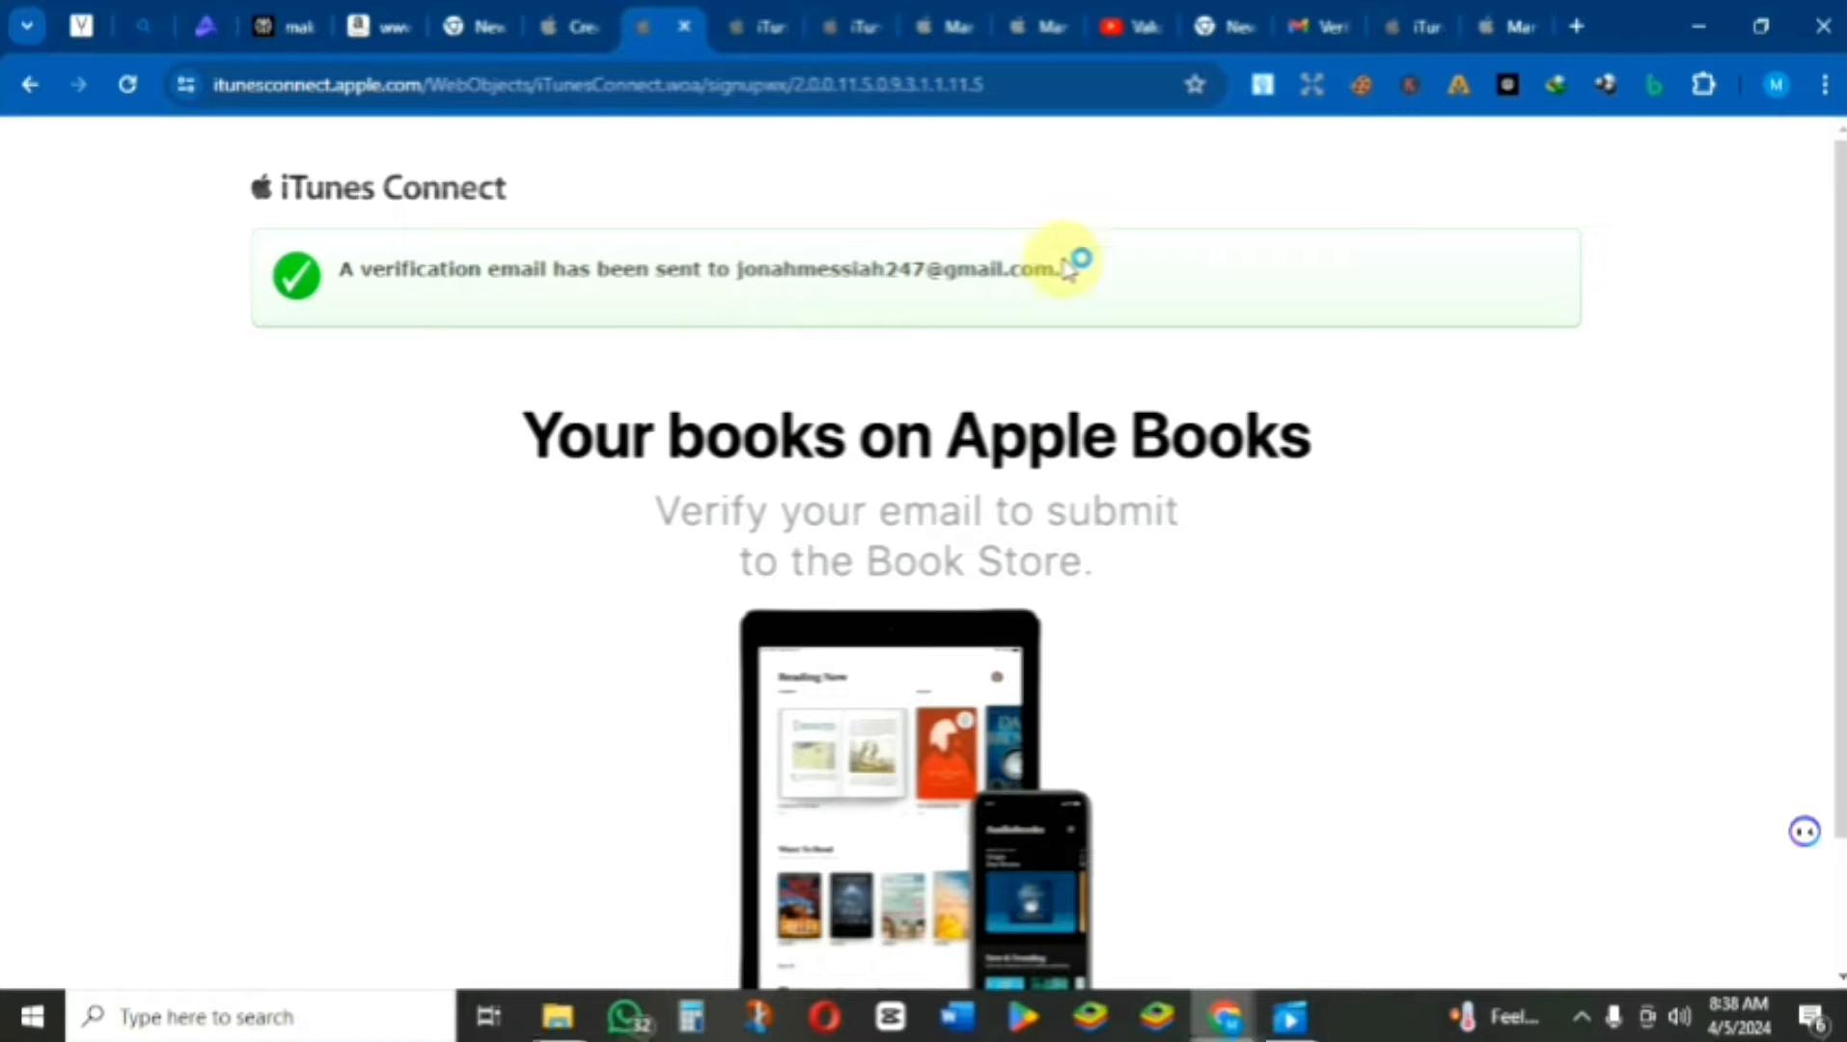
left_click(1320, 29)
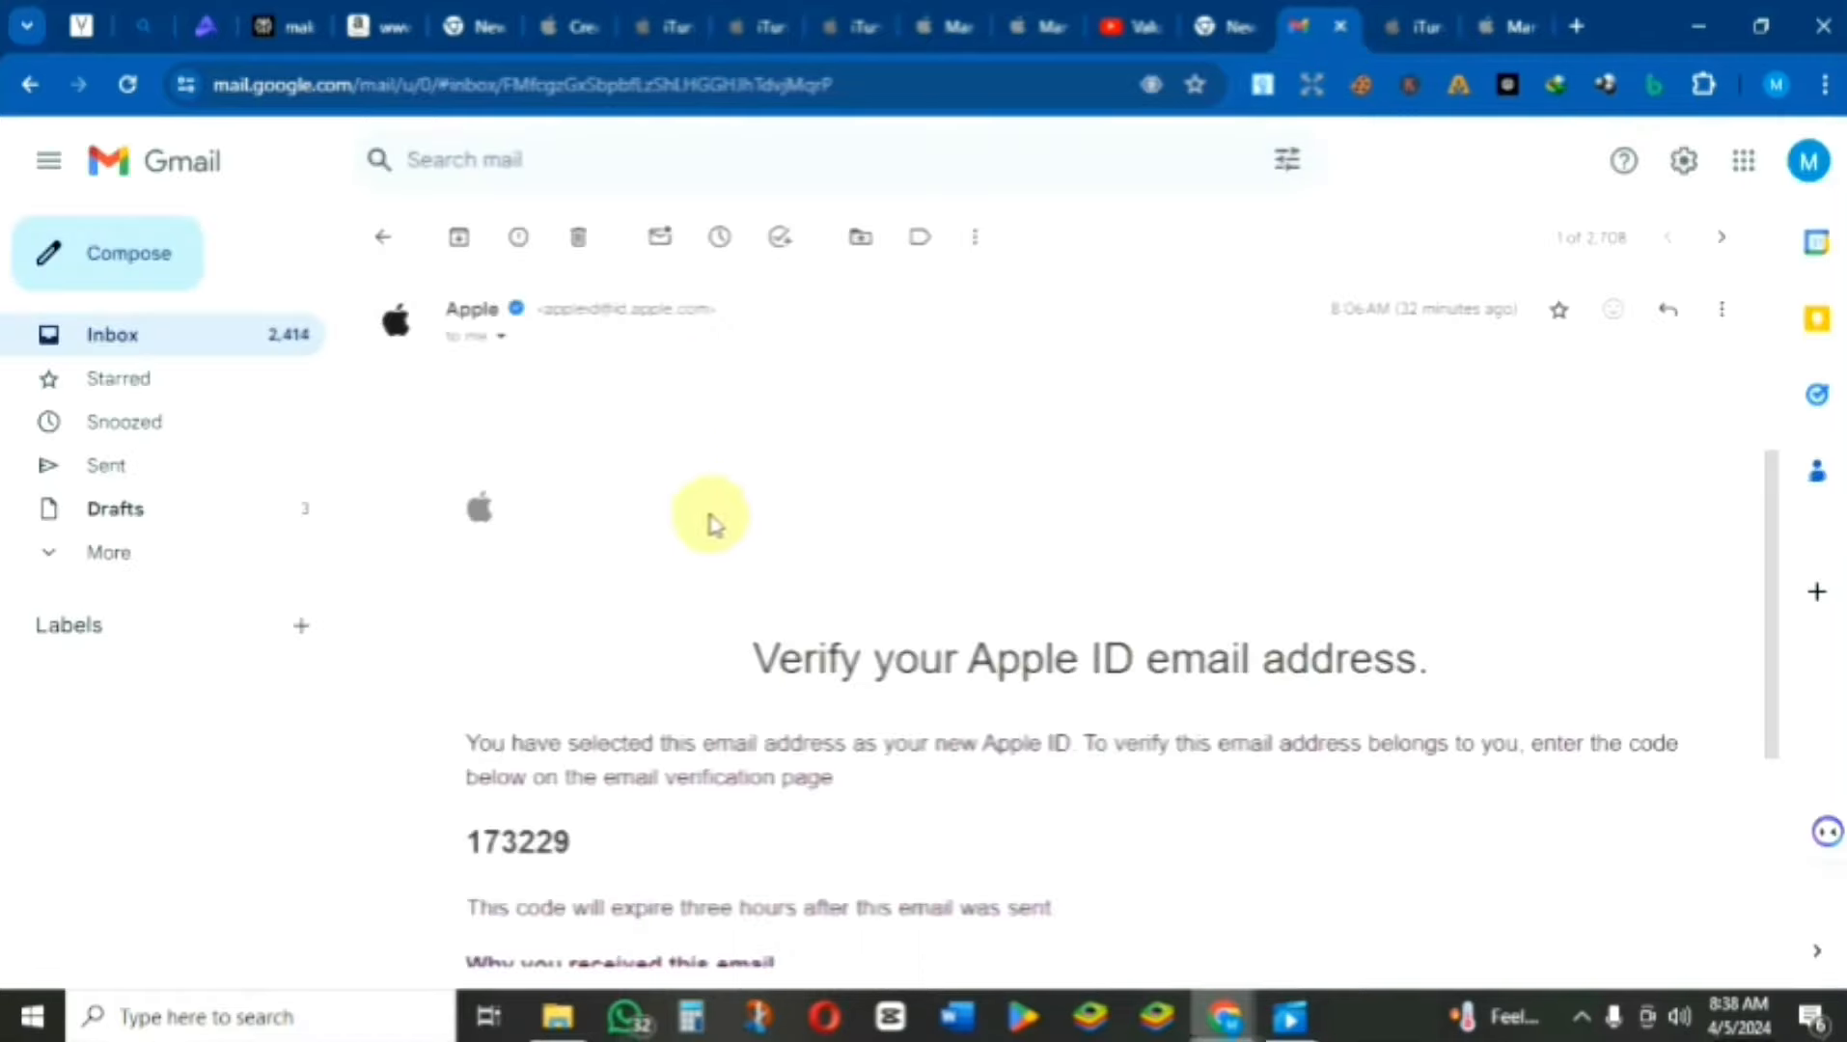
Open 'Welcome to Apple Books' from the Gmail inbox and follow its 'Verify your email address' link
left_click(220, 348)
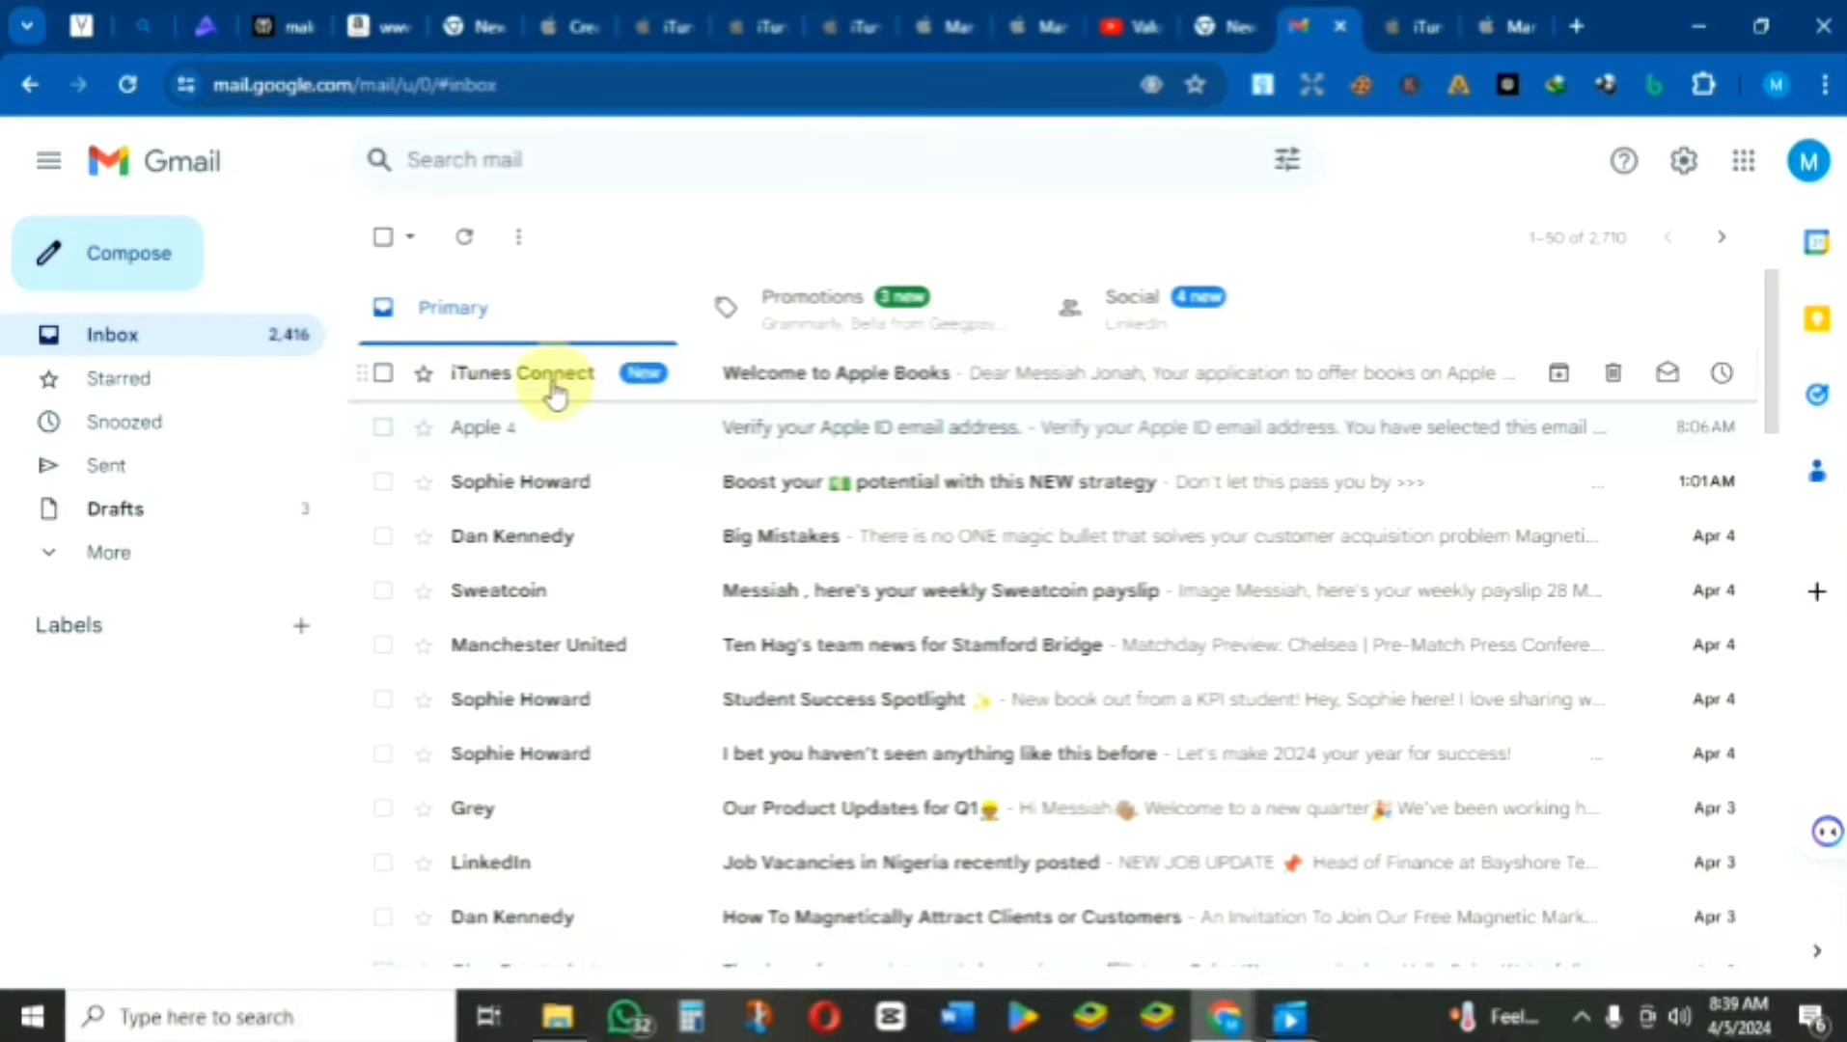
left_click(921, 389)
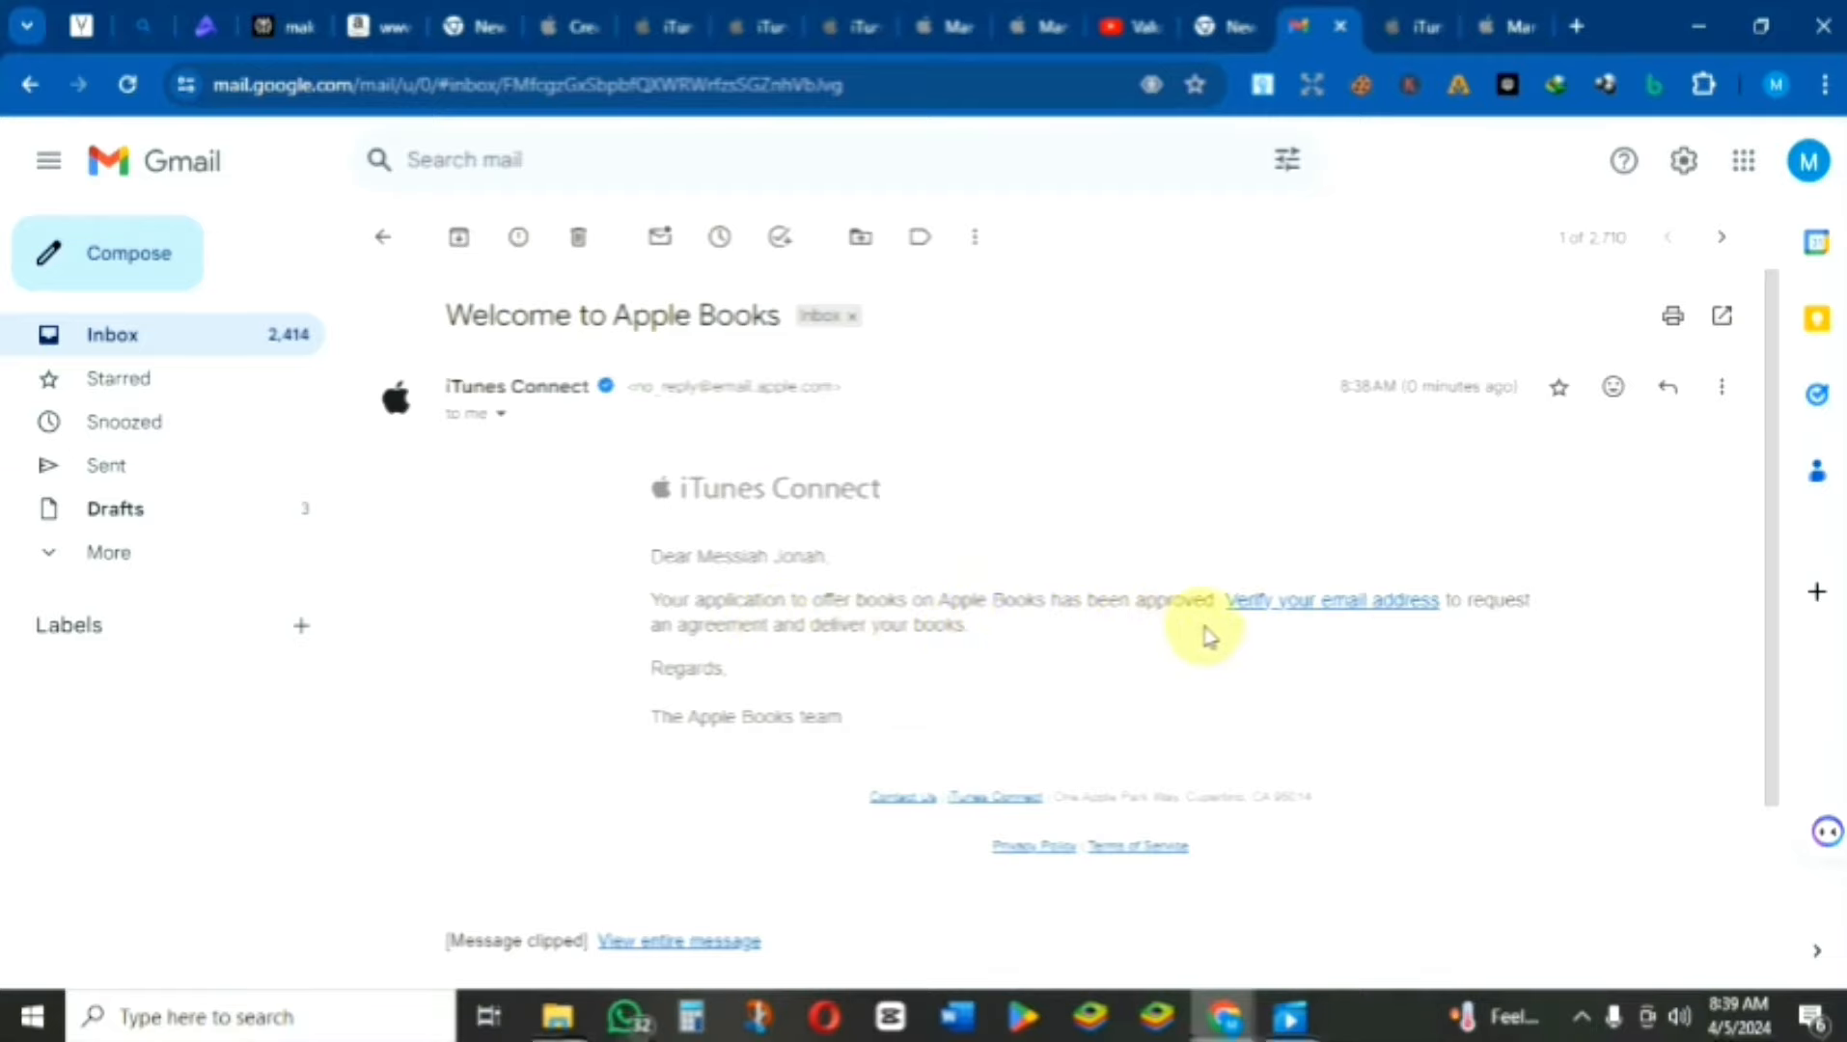
left_click(1270, 615)
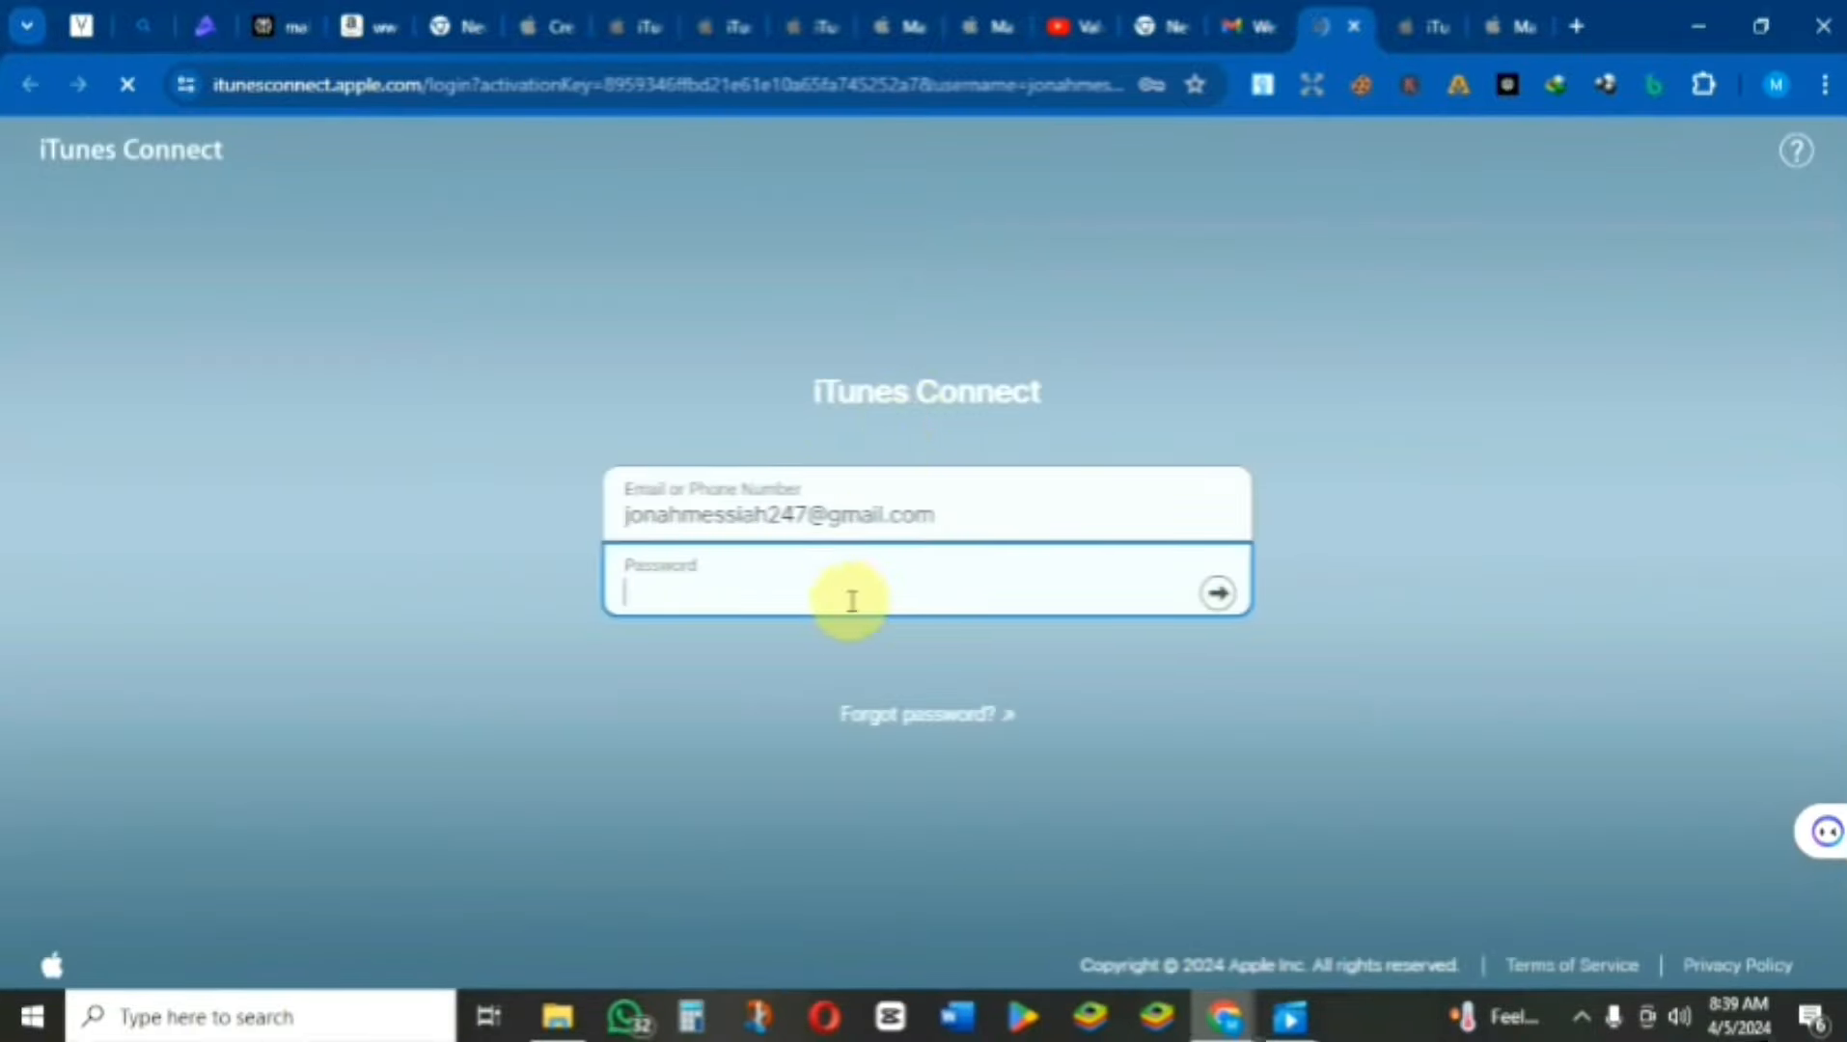
Sign in to iTunes Connect using the saved account password
double_click(989, 521)
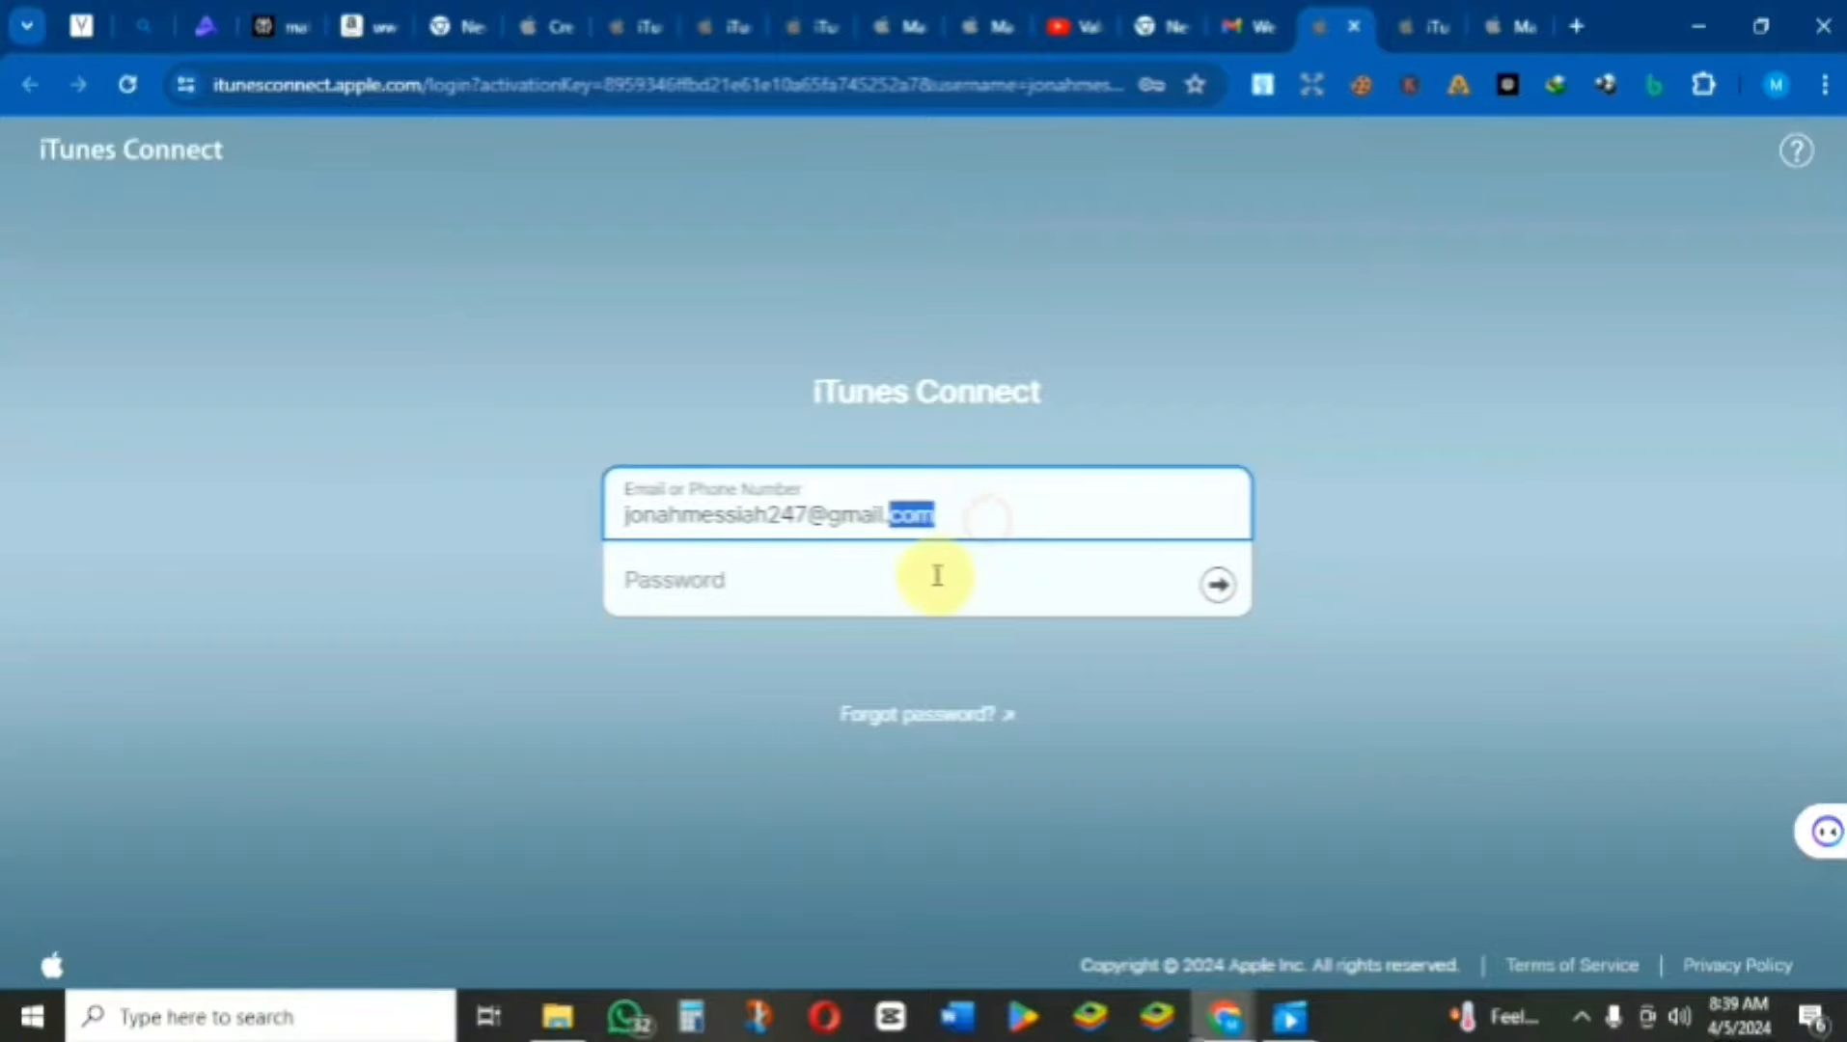
left_click(902, 577)
left_click(939, 666)
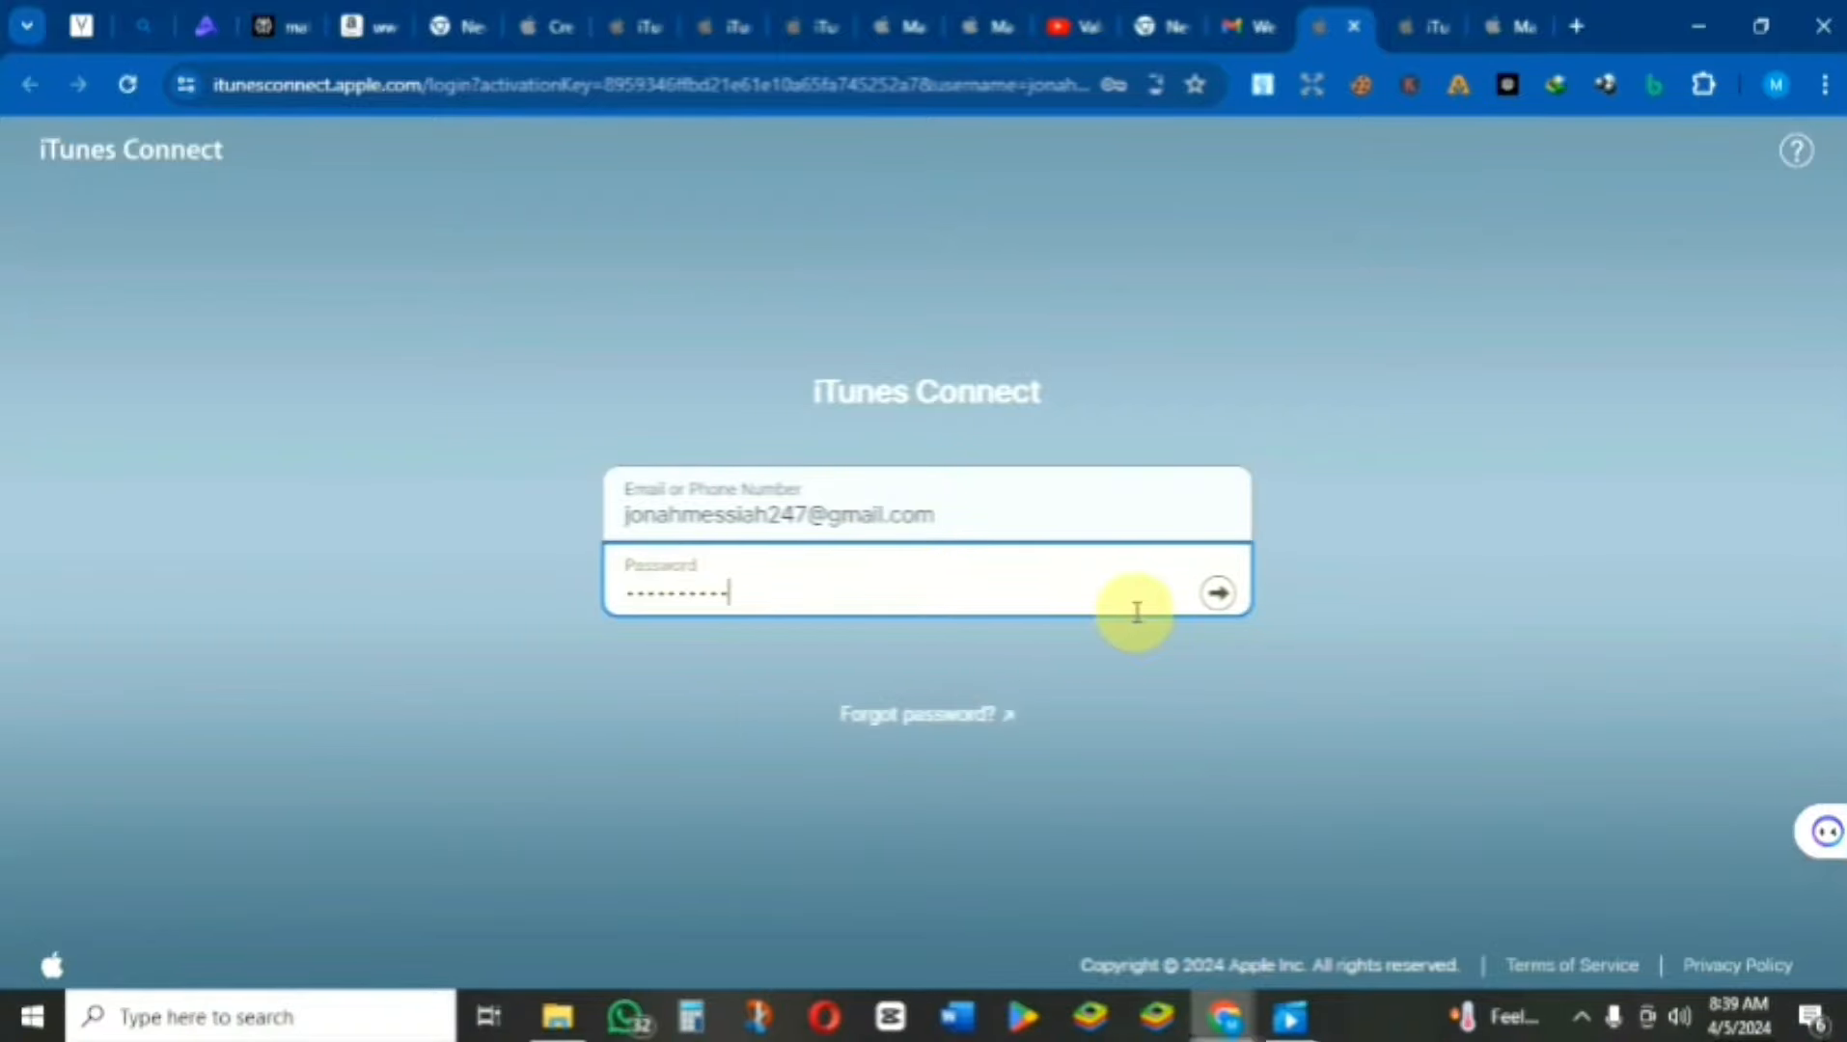
left_click(1217, 598)
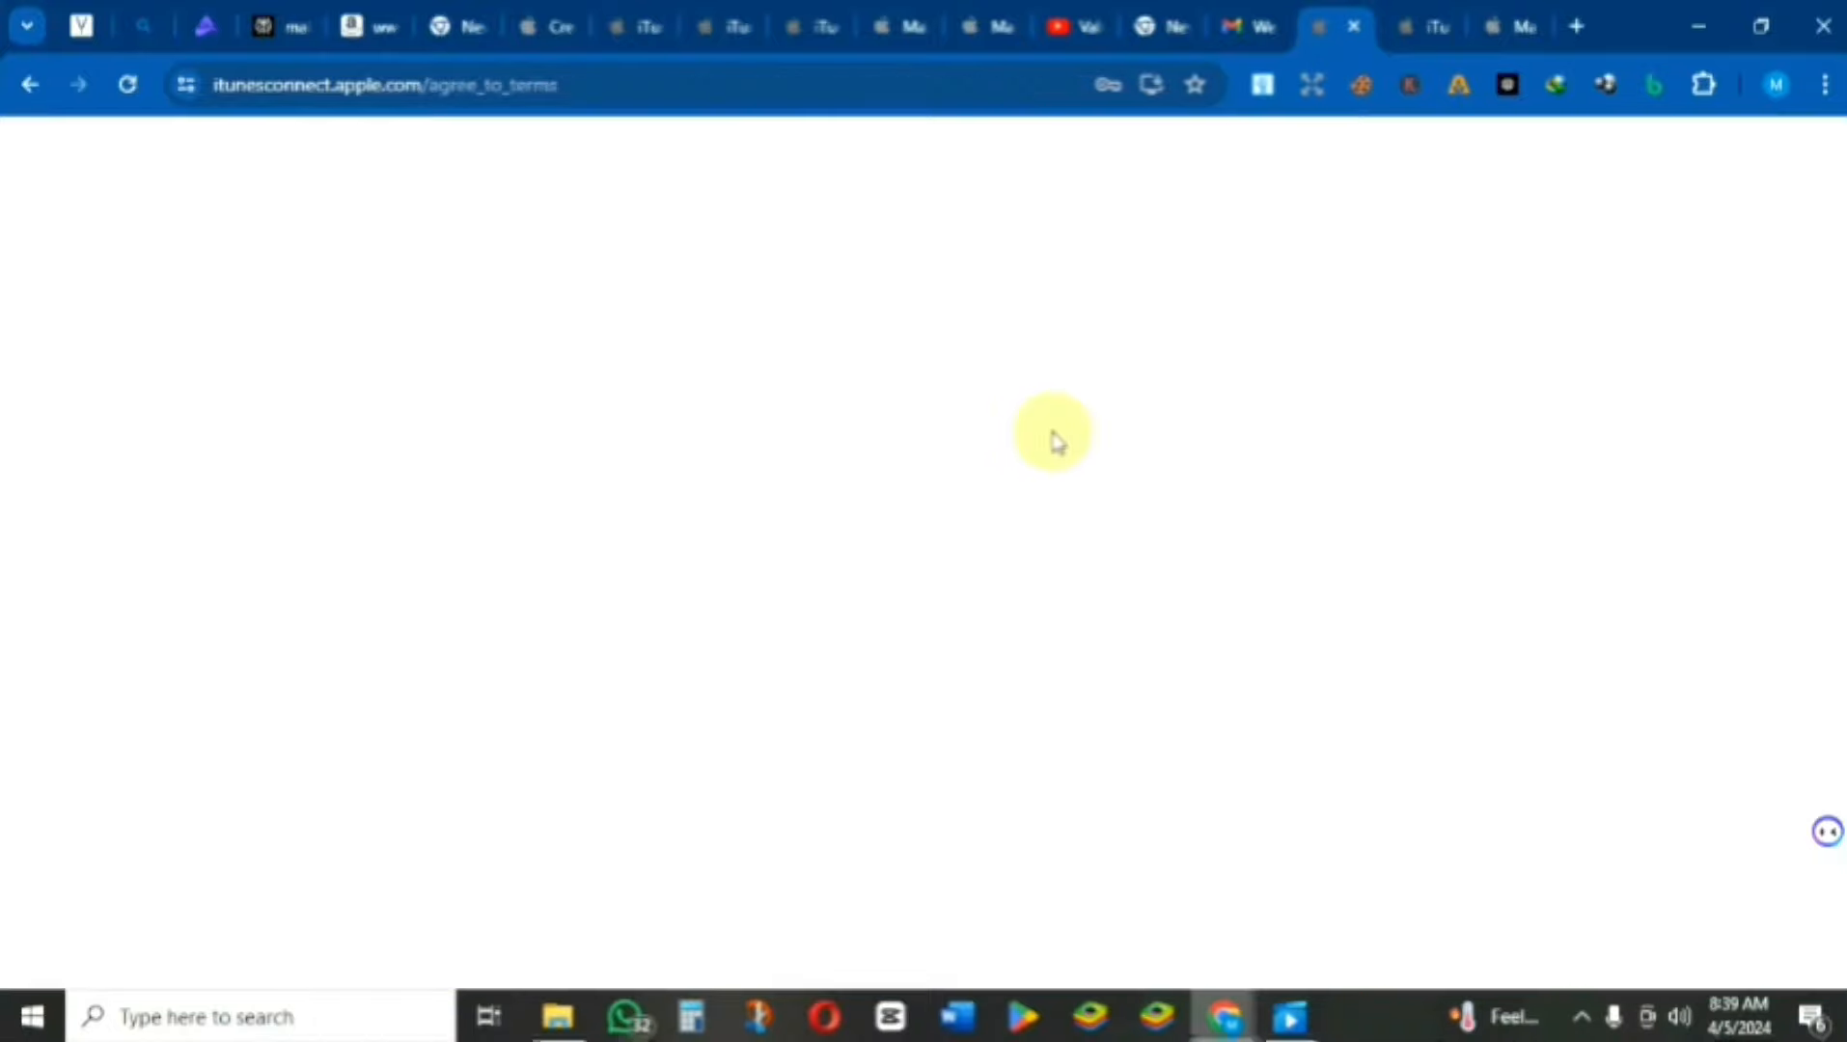
Scroll through the Terms of Service, tick 'I have read and agree', and click Agree
scroll(1033, 463, "down", 6)
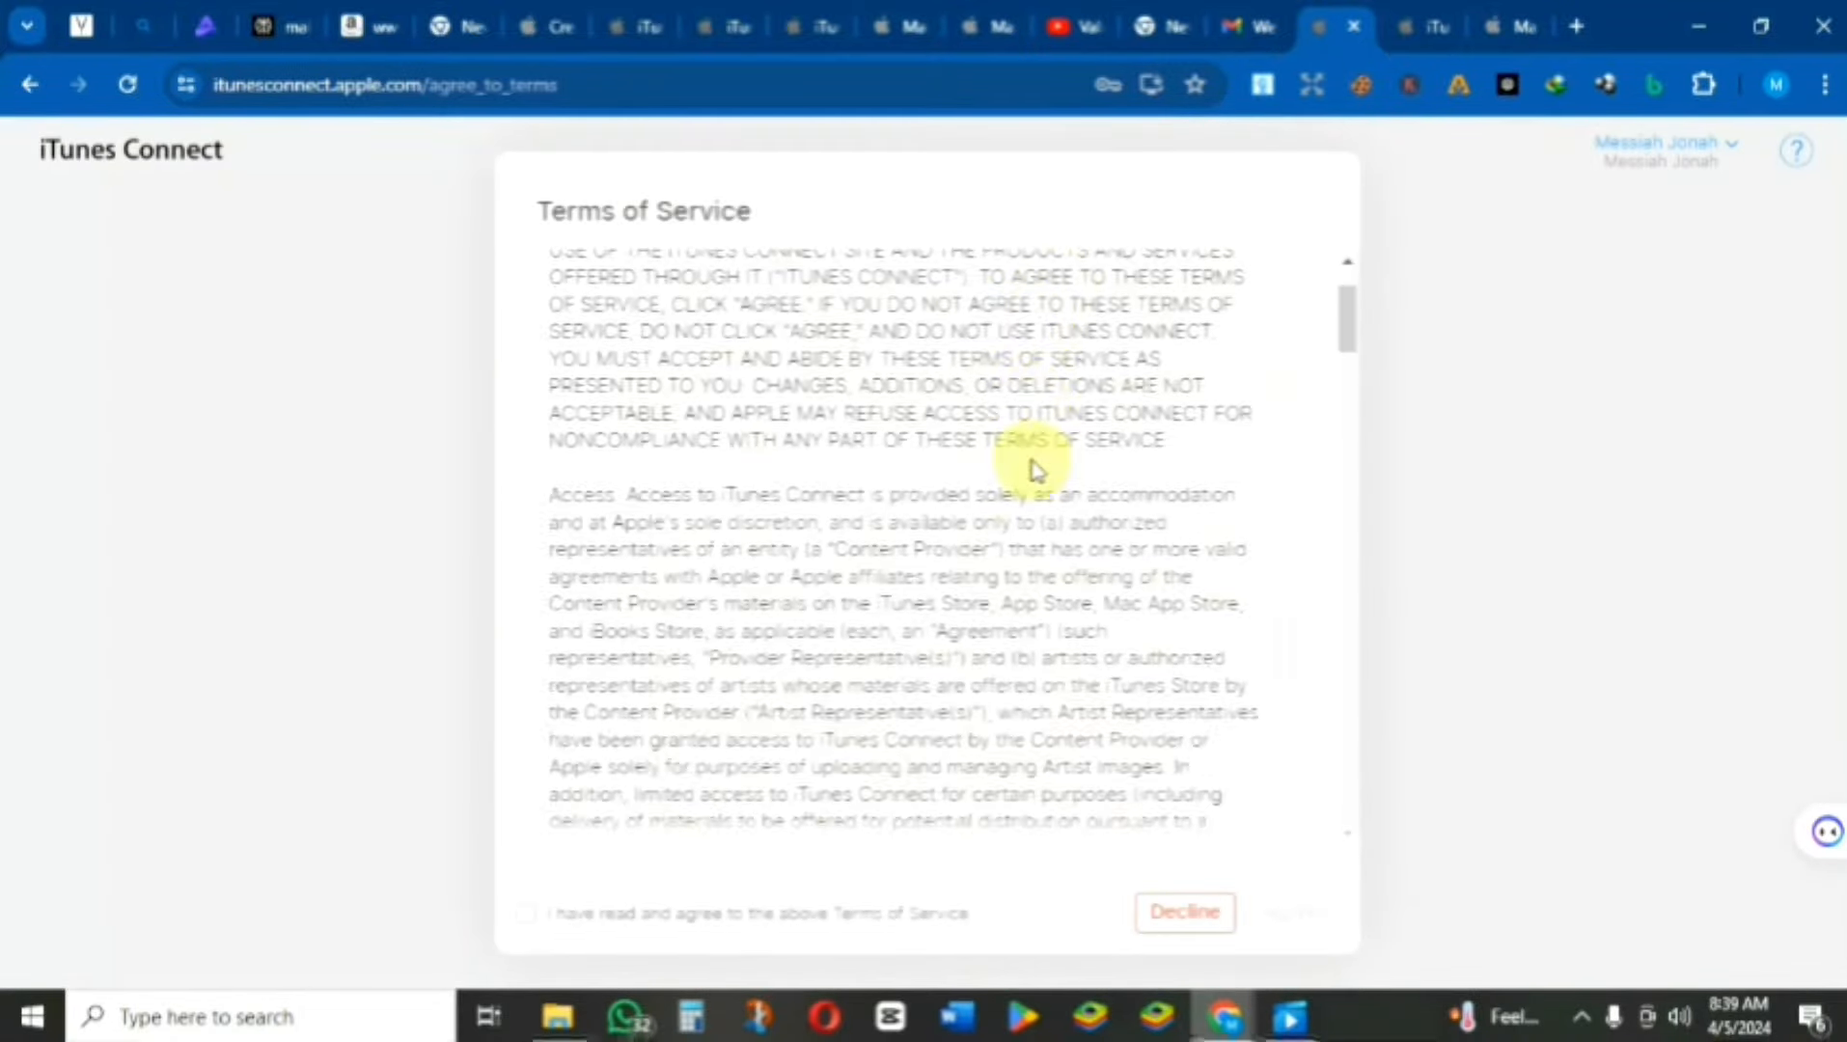
scroll(1032, 479, "down", 15)
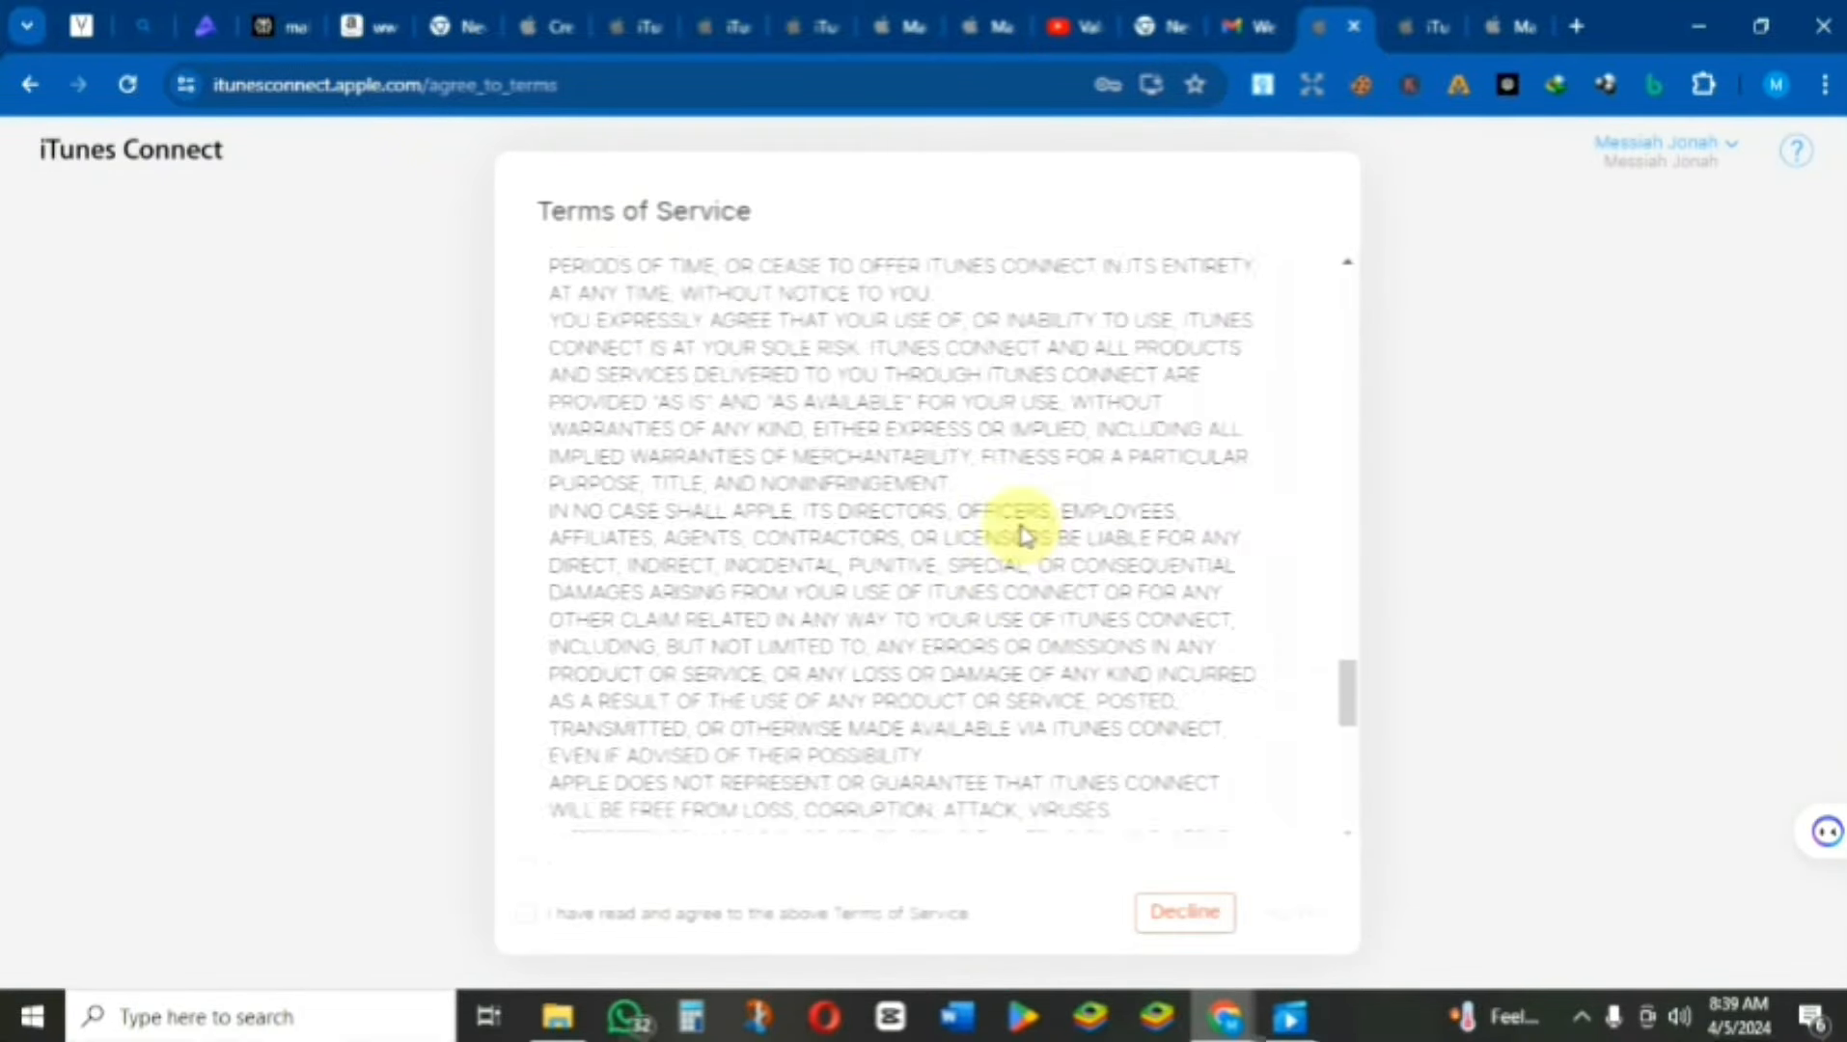
scroll(794, 632, "down", 3)
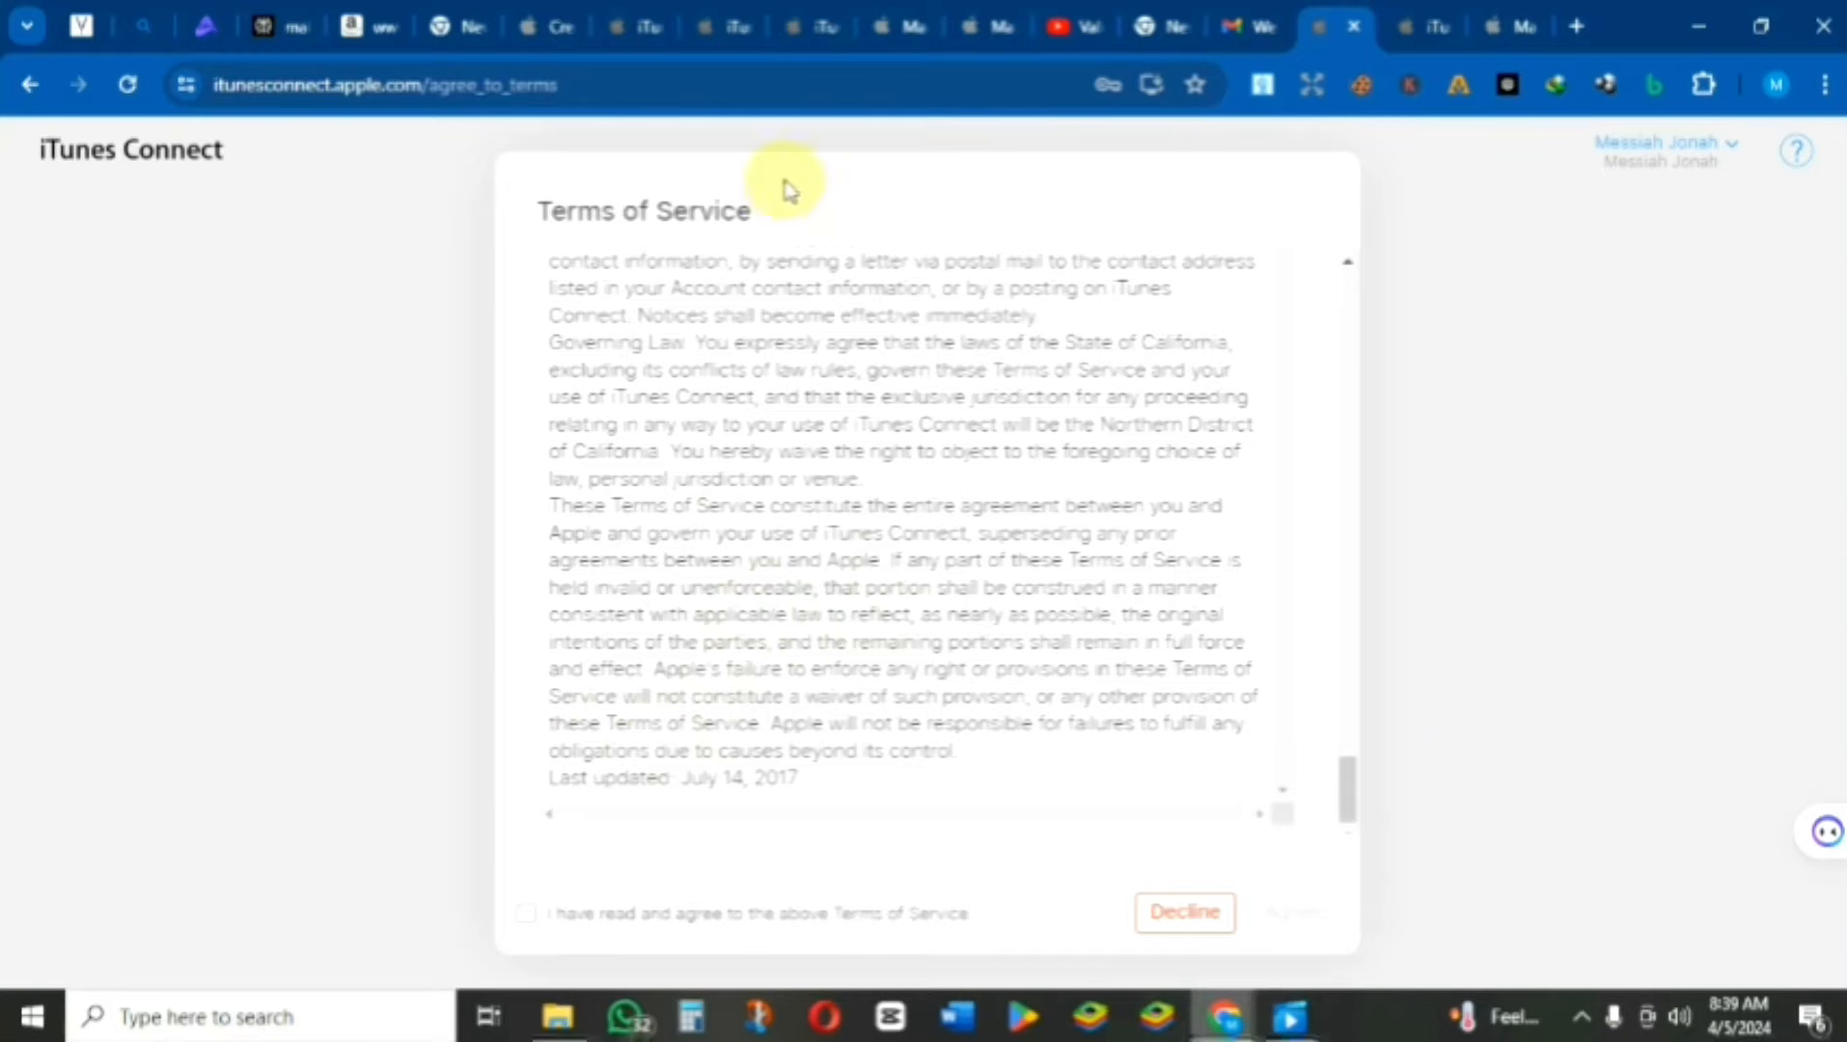
scroll(609, 288, "up", 4)
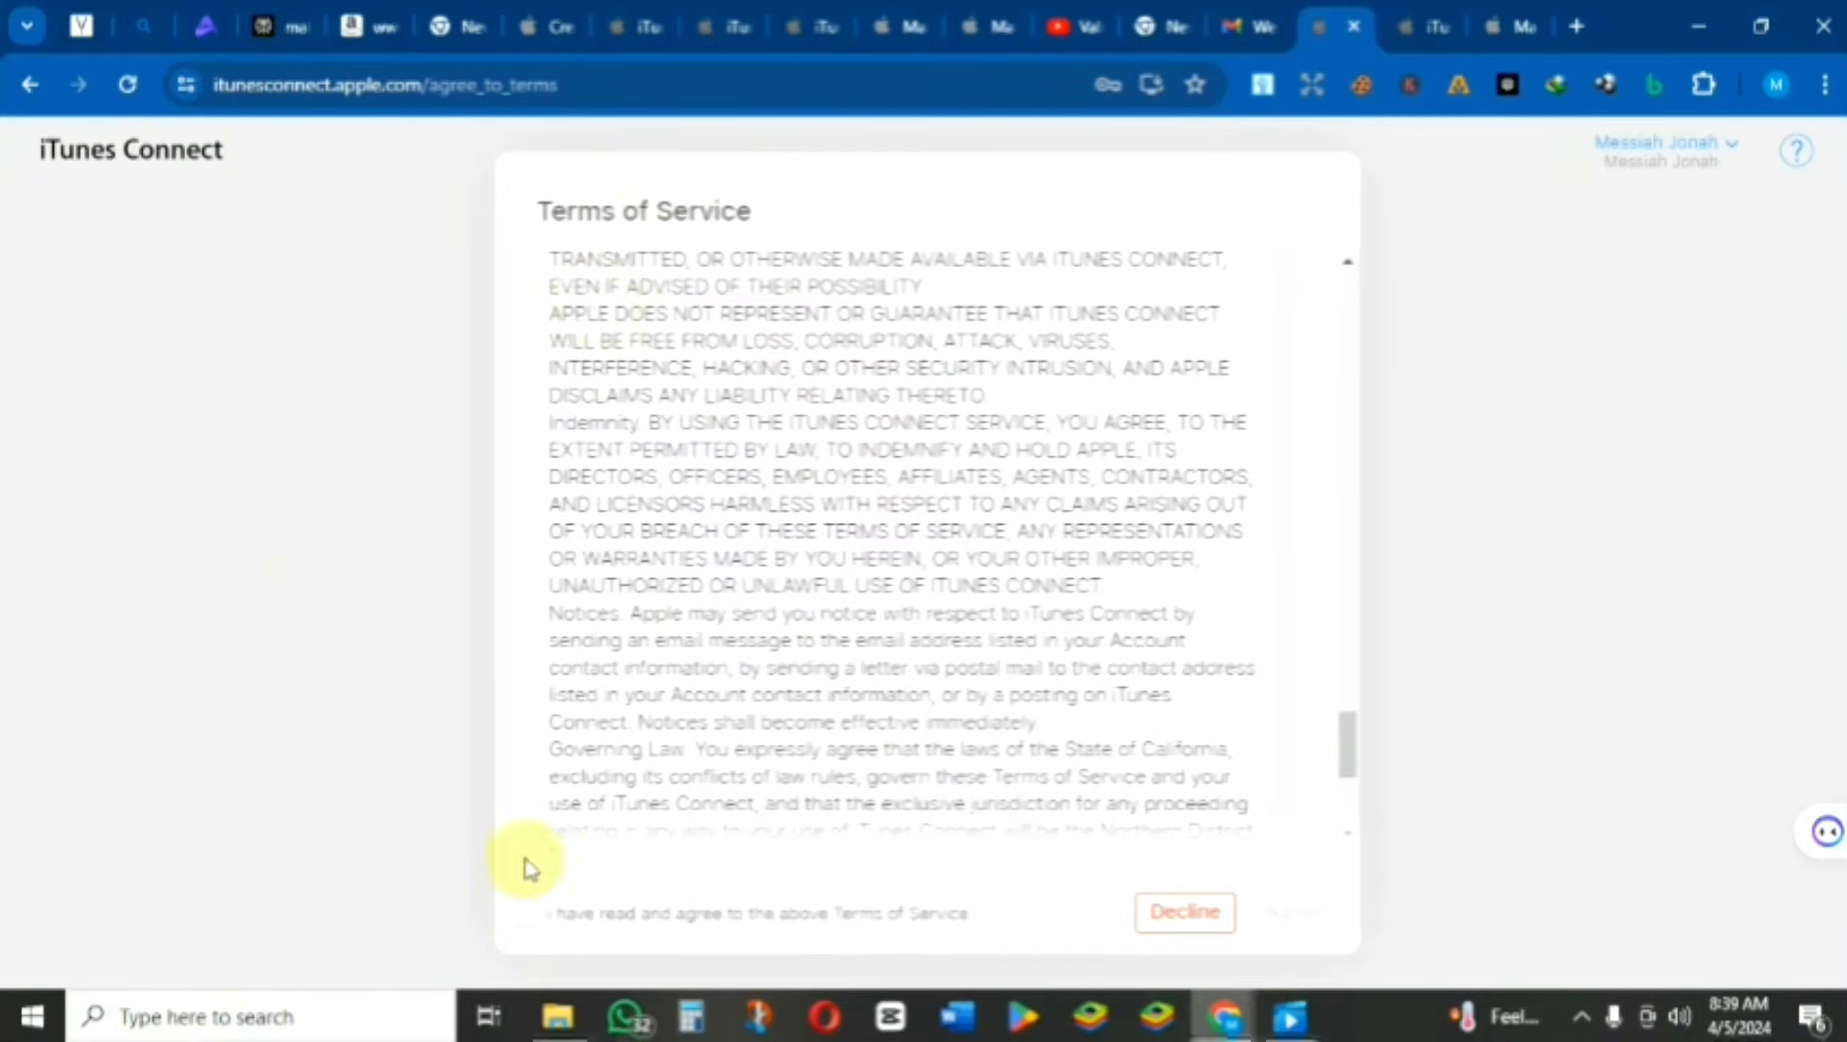
left_click(526, 922)
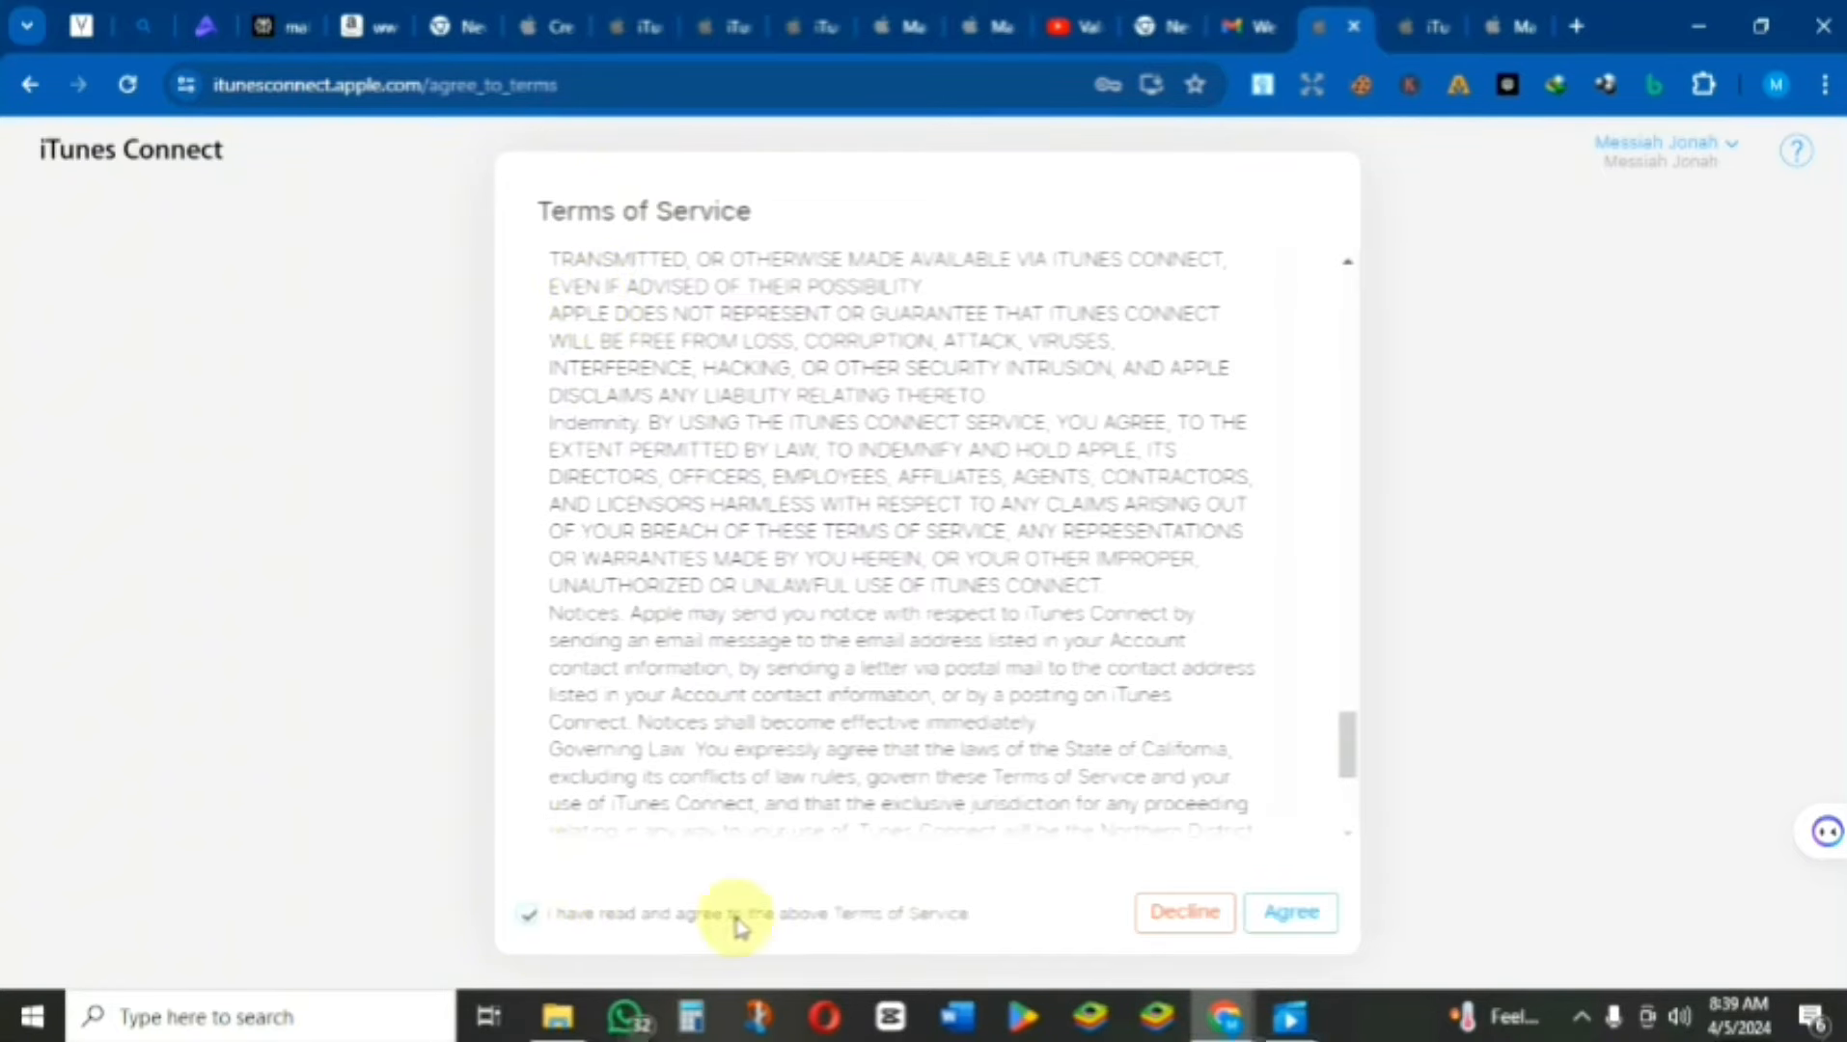
left_click(1310, 915)
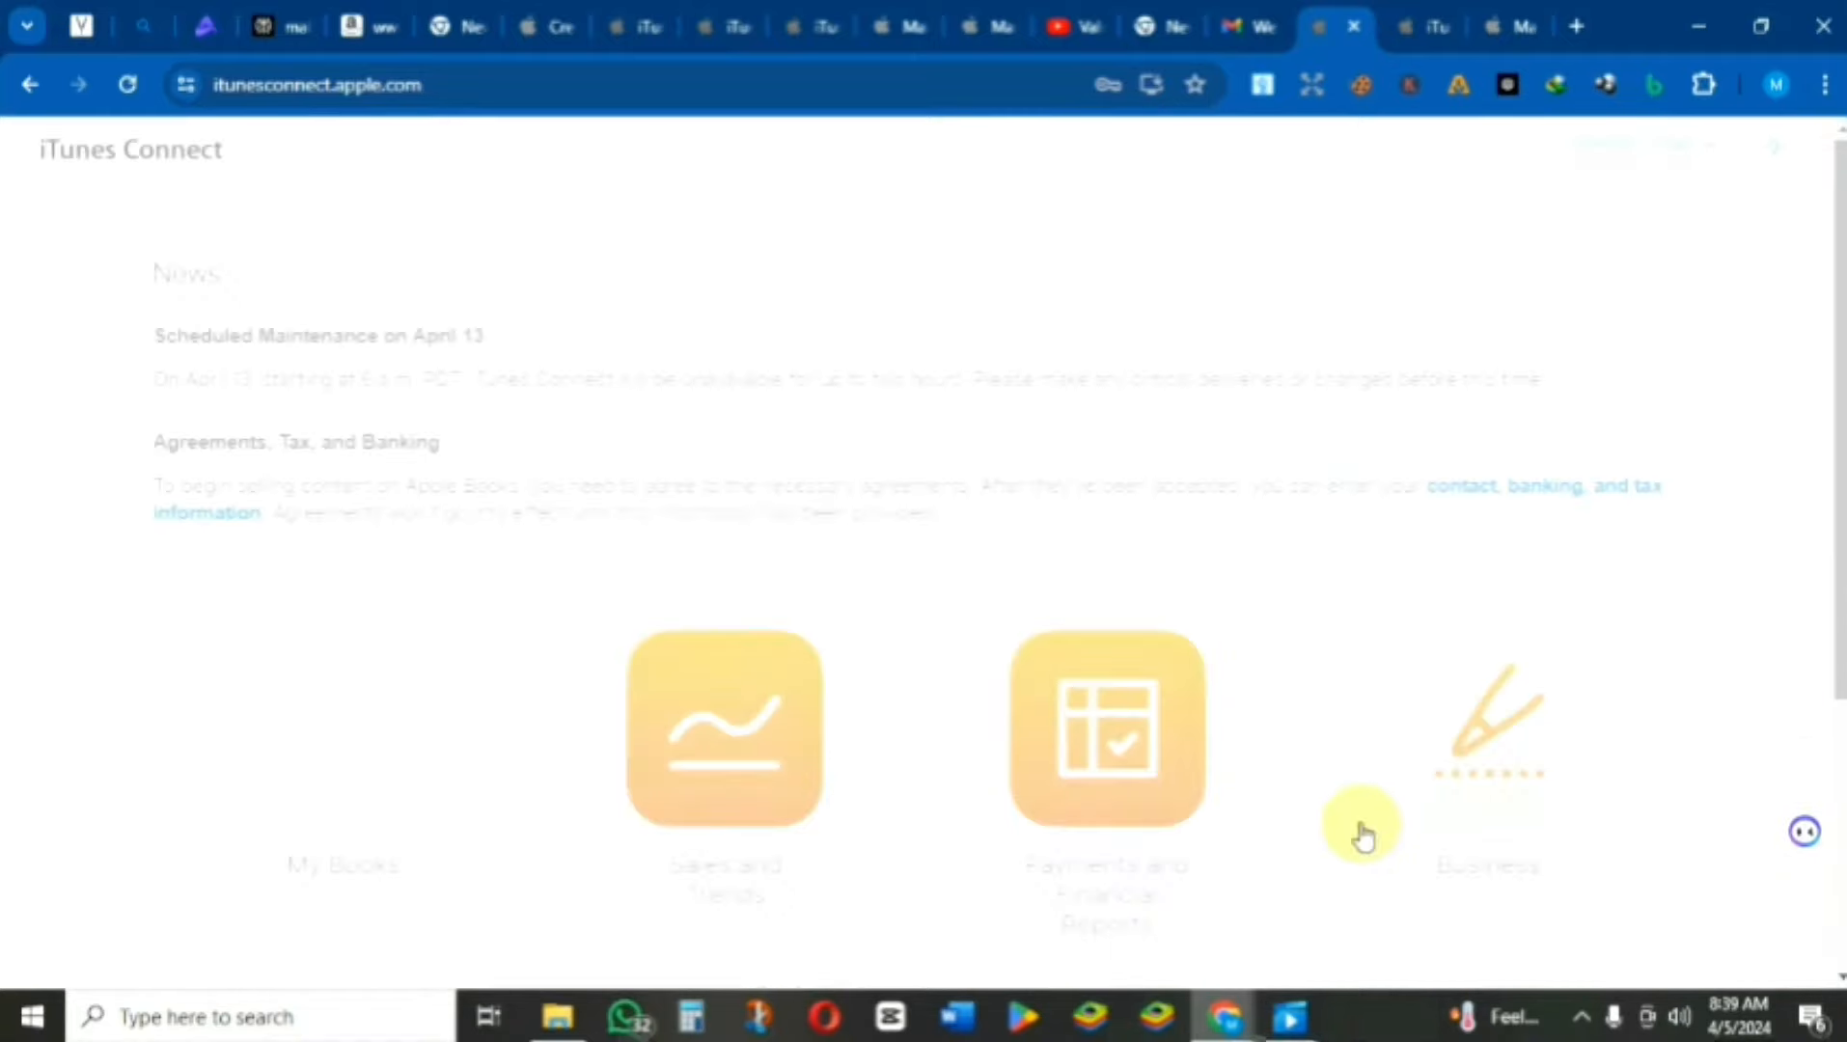
Follow the 'contact, banking, and tax information' link in the Agreements, Tax, and Banking news item
scroll(887, 574, "down", 3)
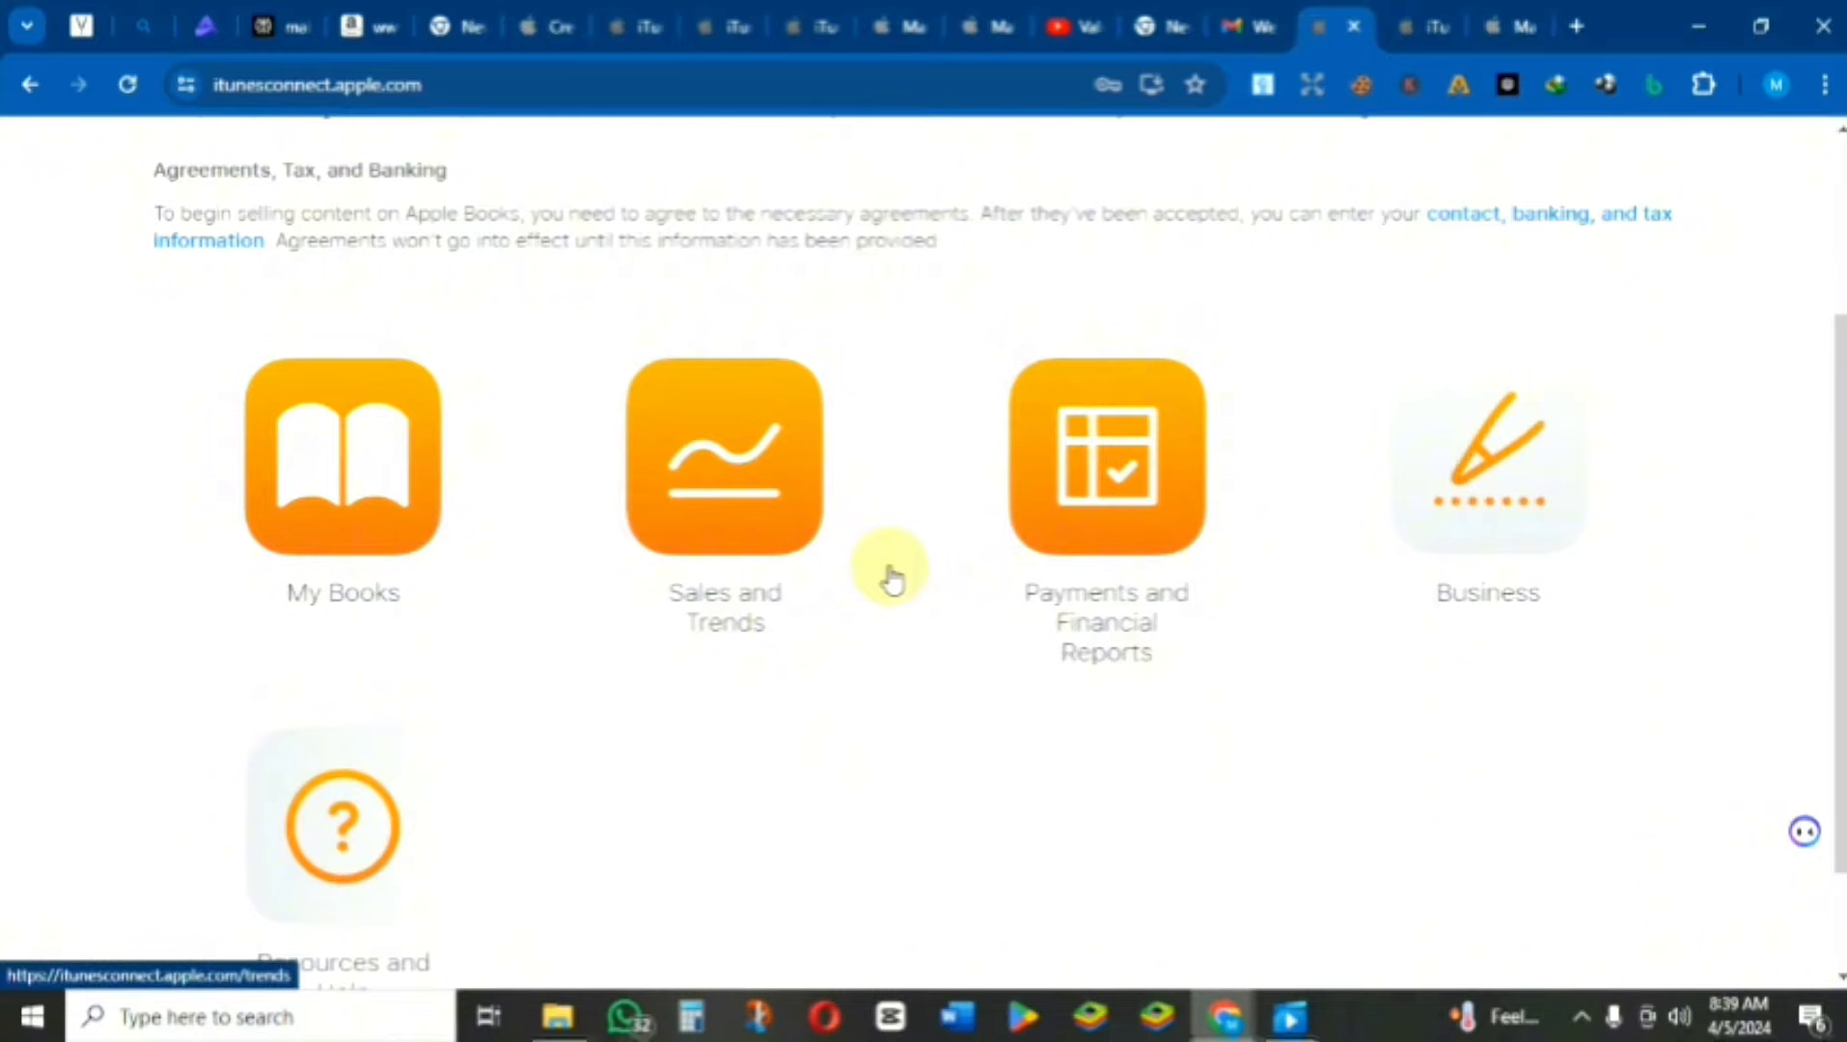
scroll(748, 656, "up", 3)
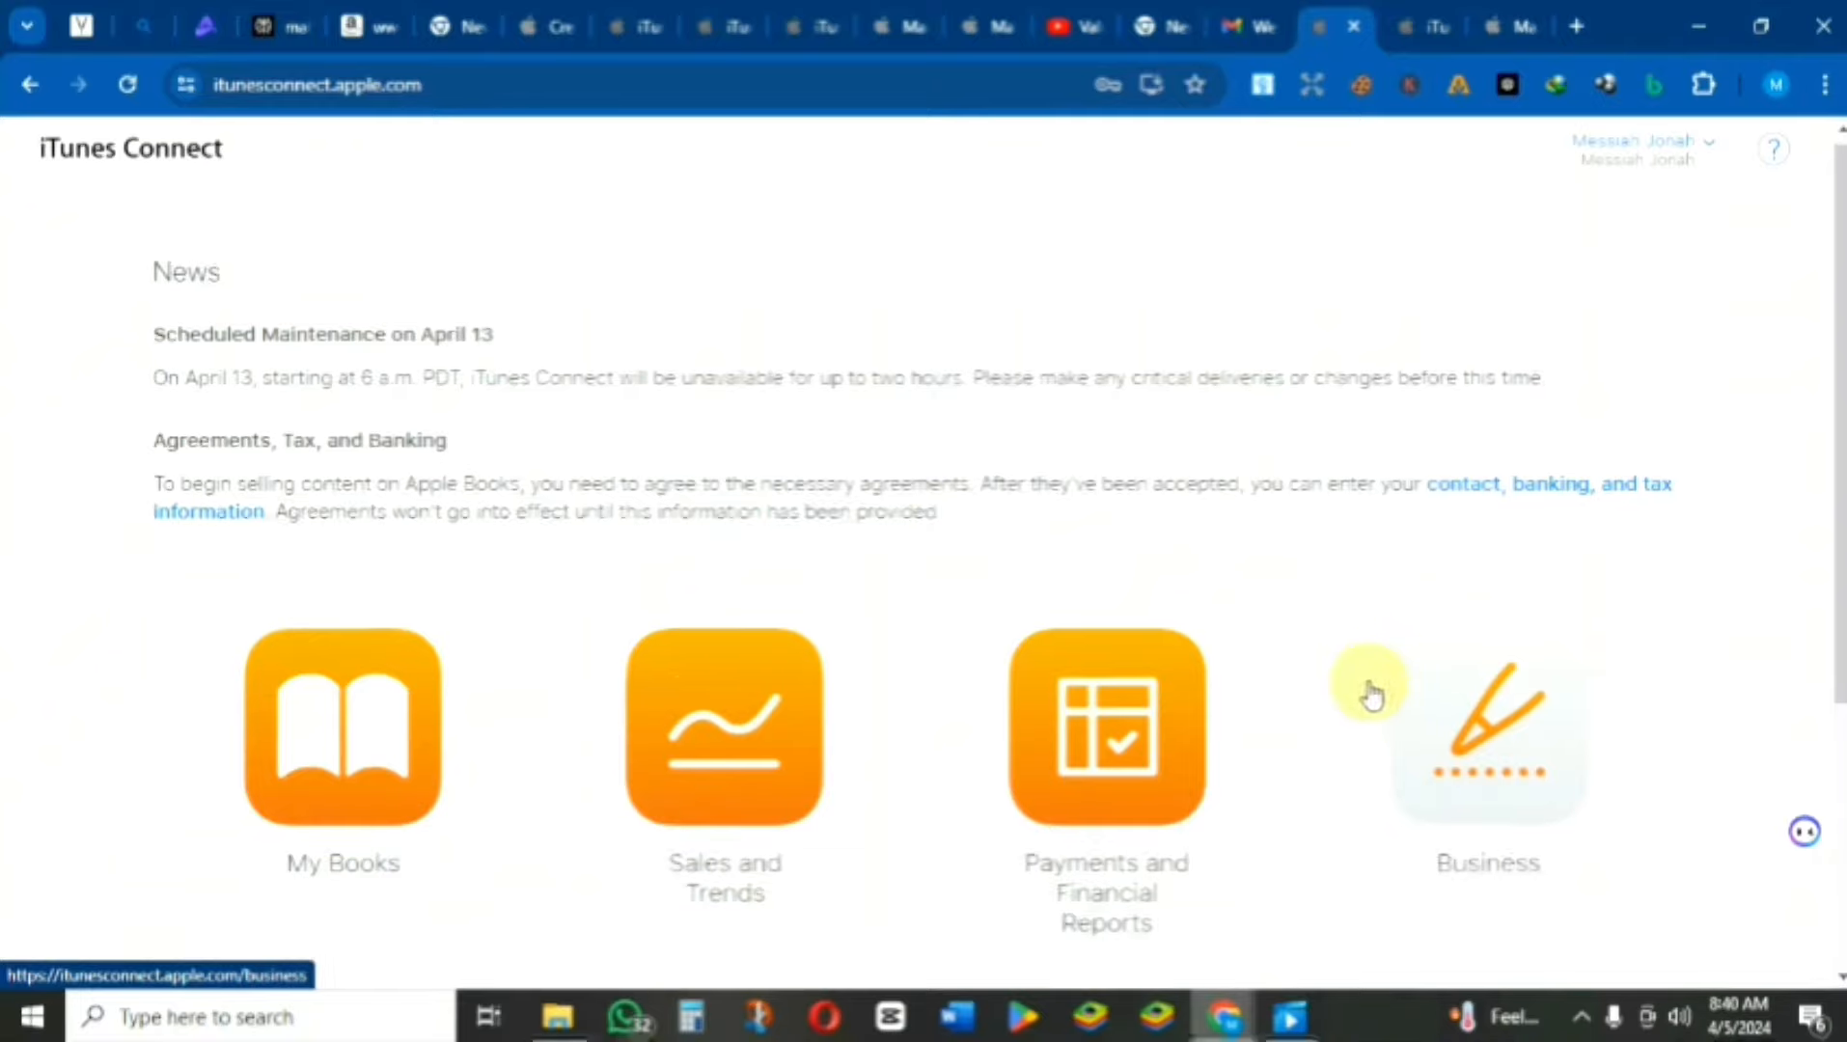
scroll(1254, 675, "down", 3)
scroll(951, 579, "up", 3)
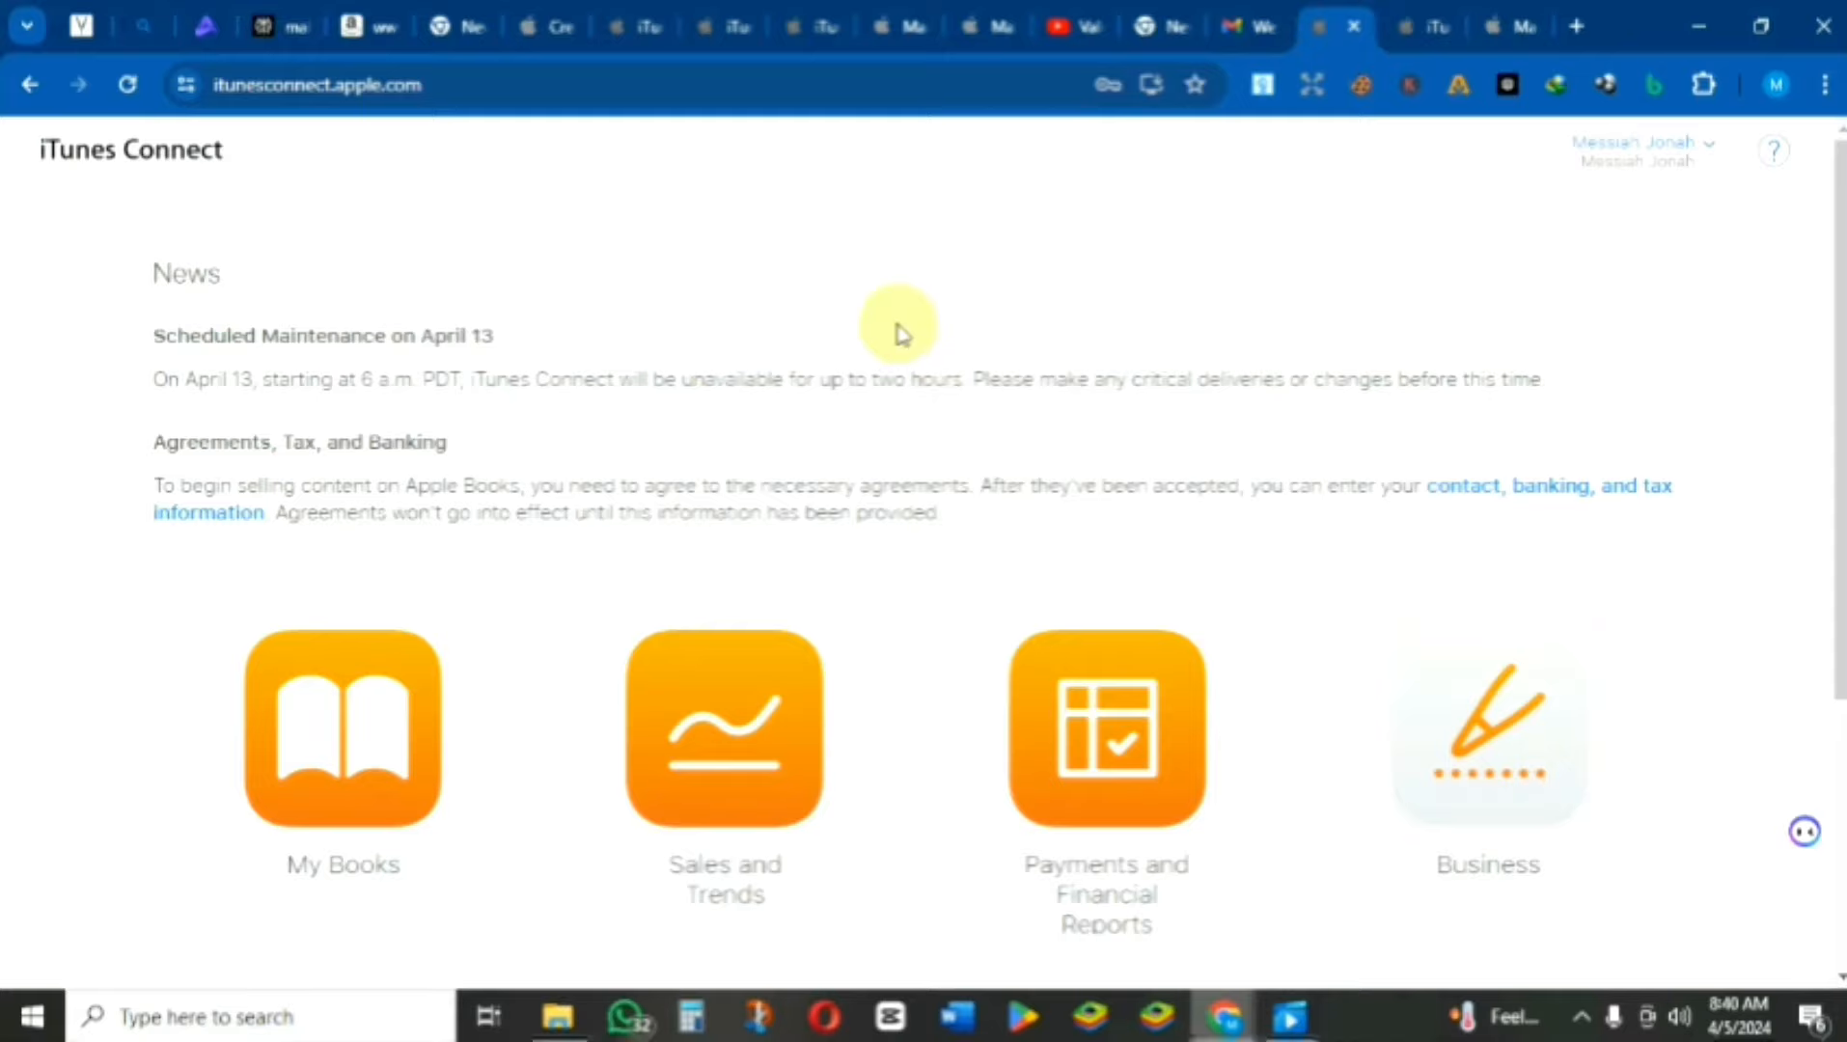
scroll(927, 415, "down", 2)
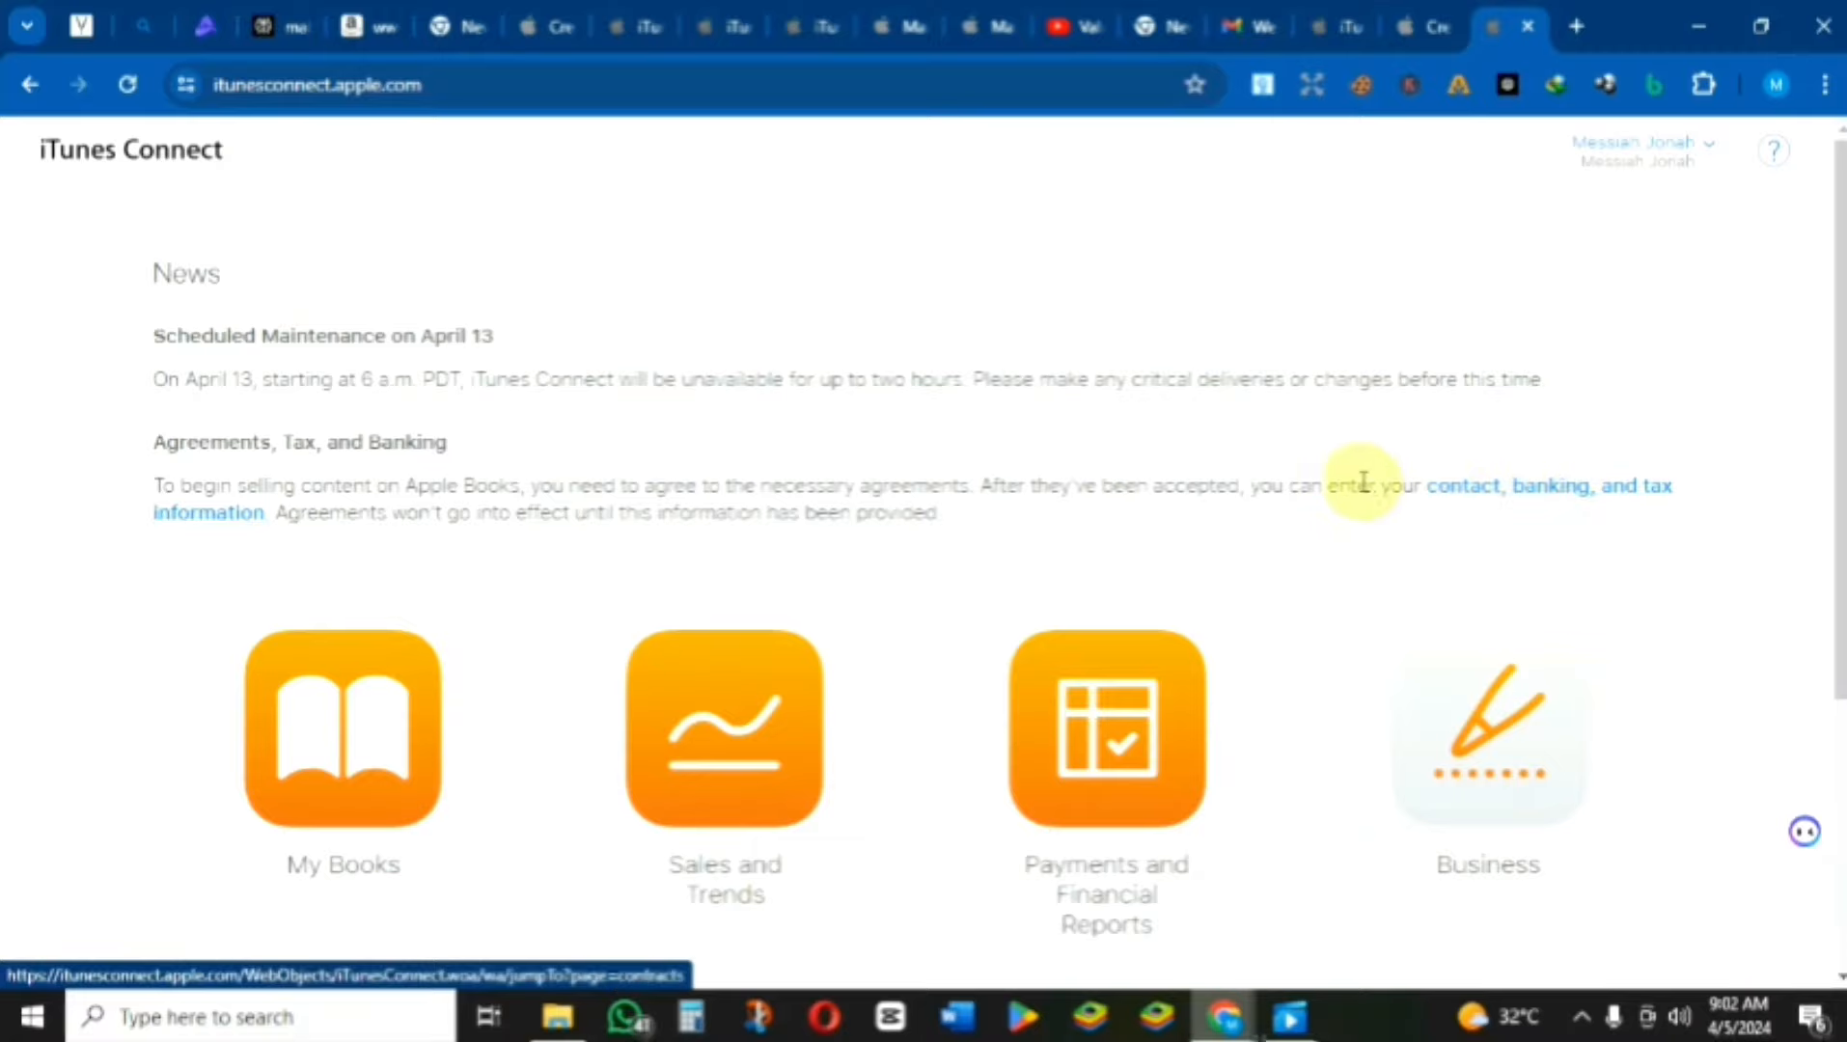
scroll(849, 583, "down", 5)
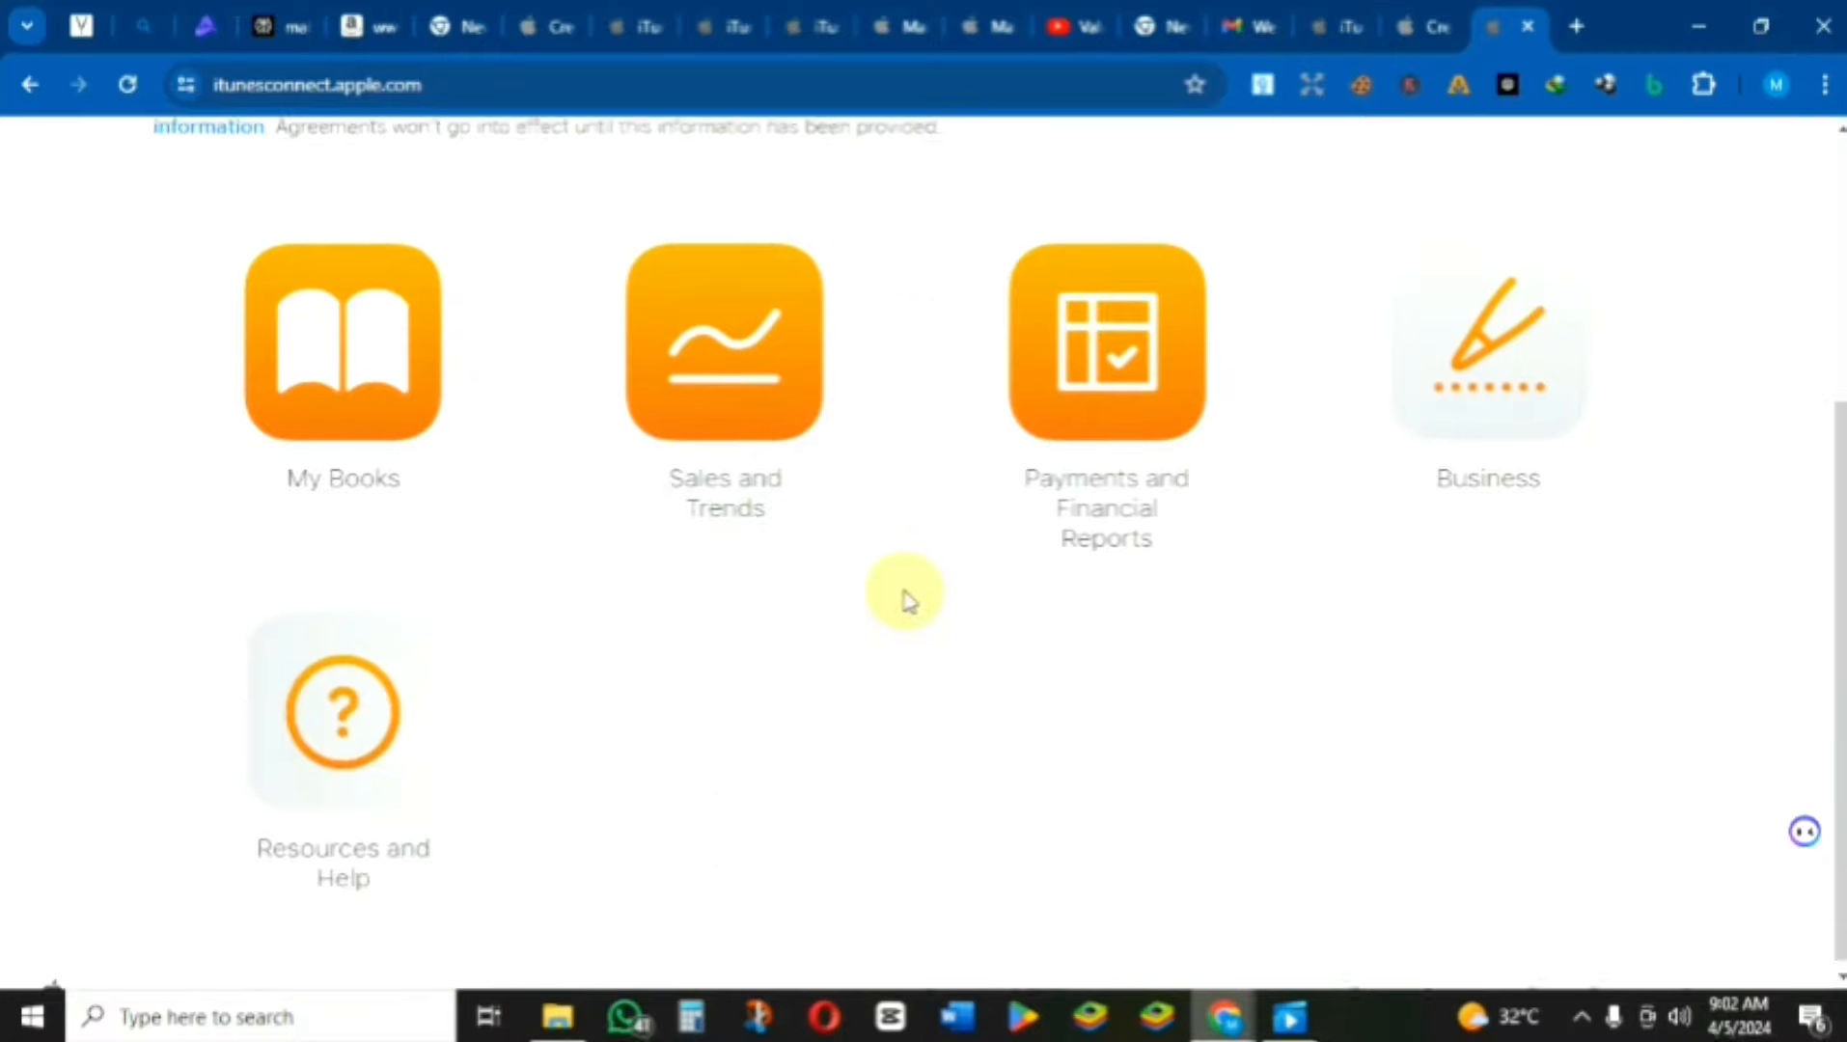
scroll(876, 629, "up", 5)
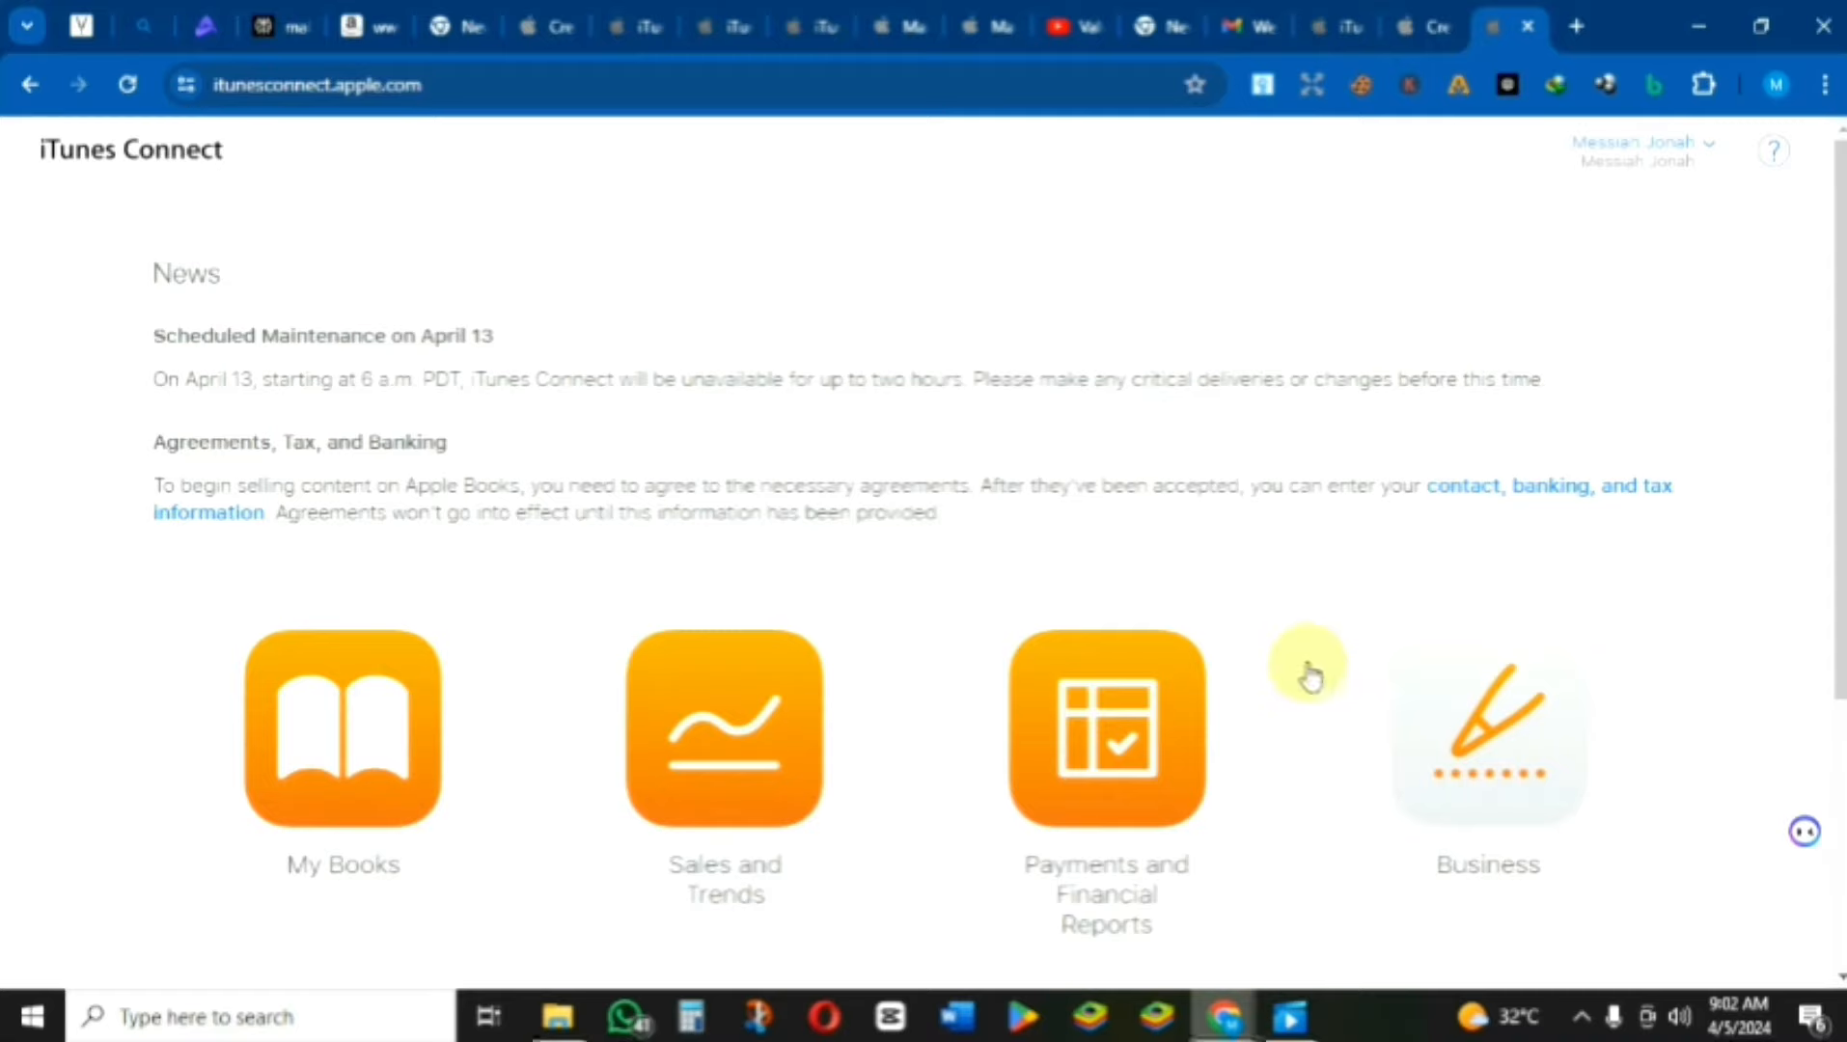
left_click(1566, 500)
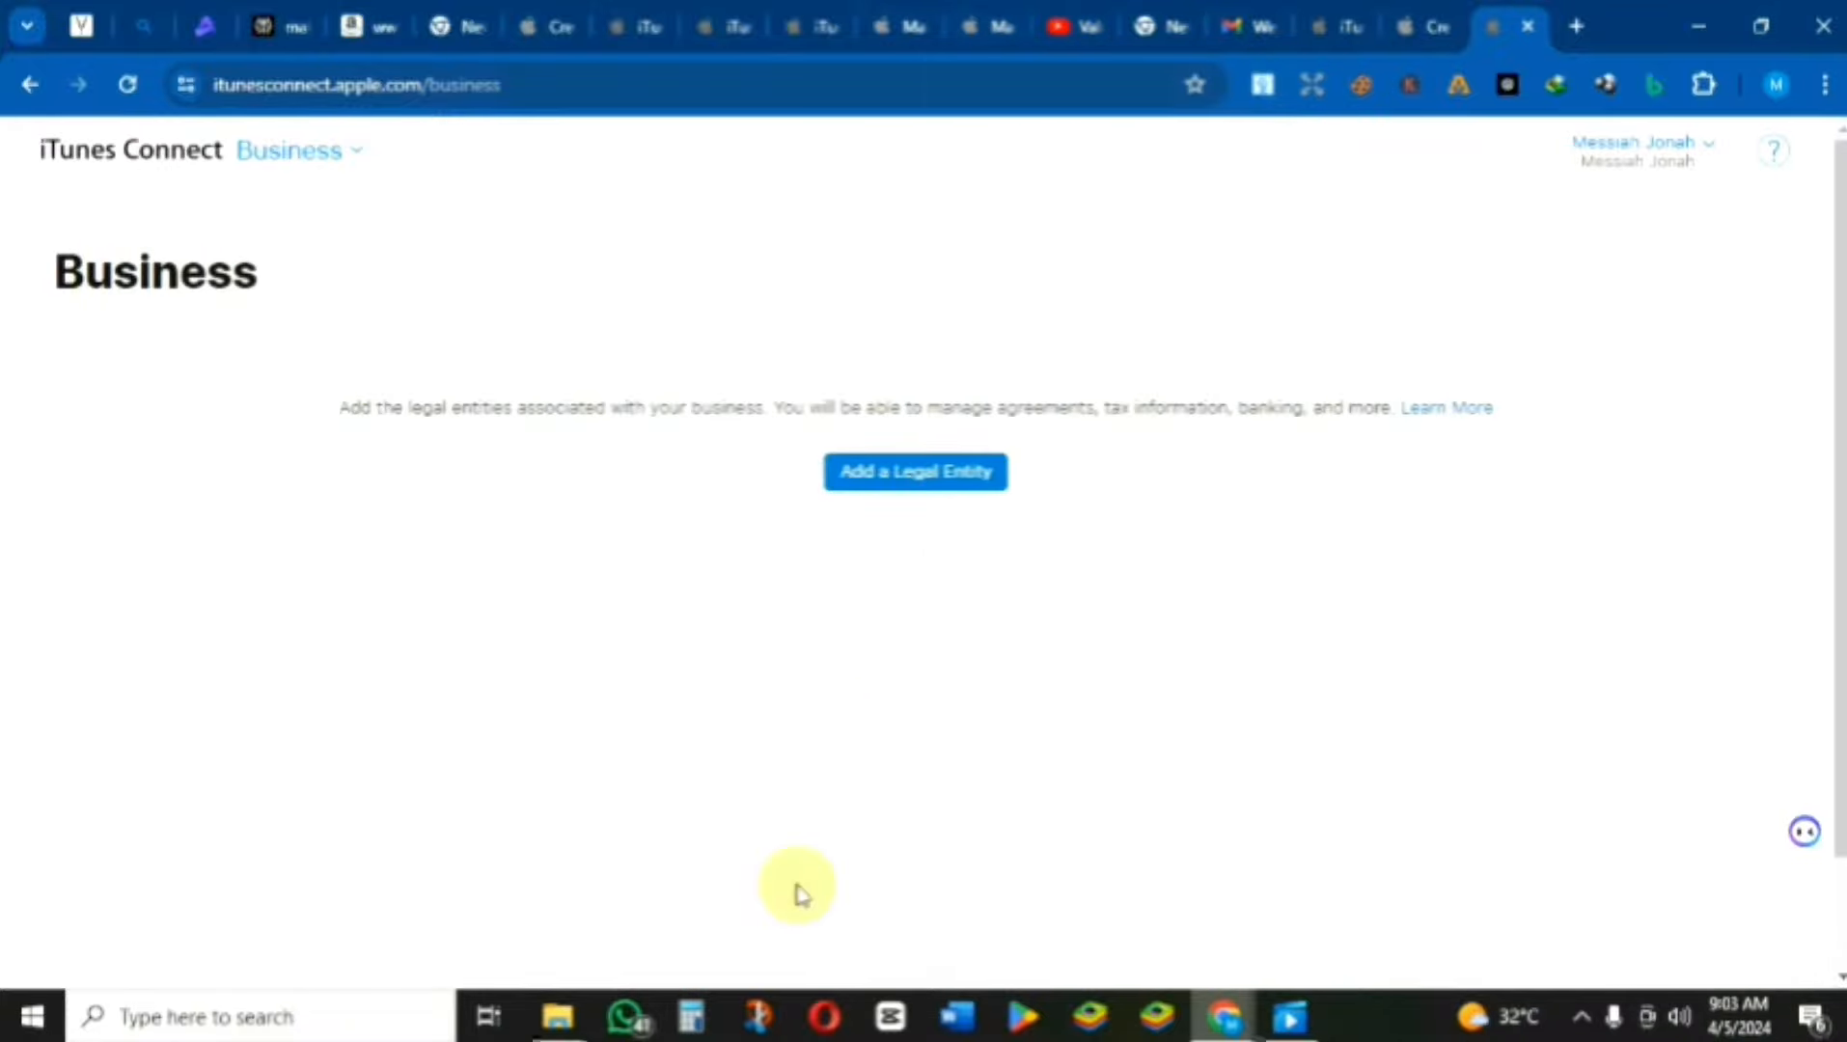
Add a legal entity, skipping the D-U-N-S number and entering the phone number, then submit
left_click(886, 494)
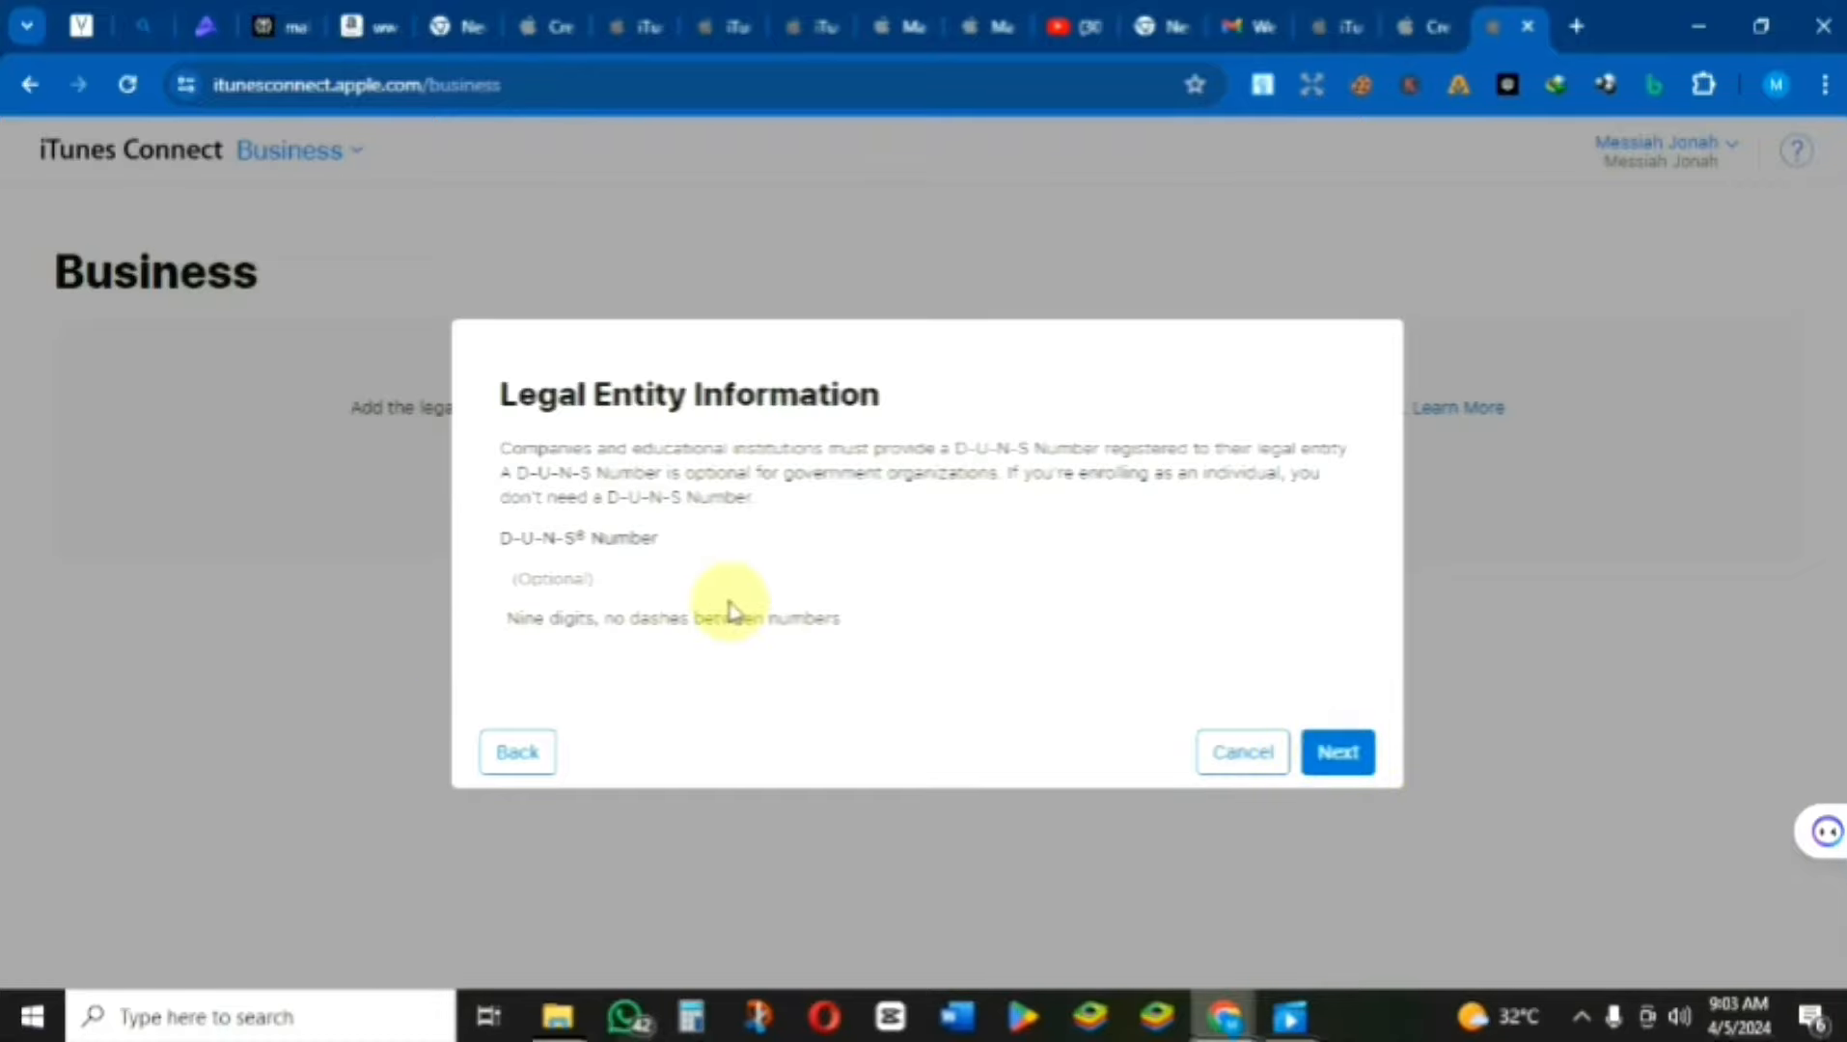
left_click(1366, 768)
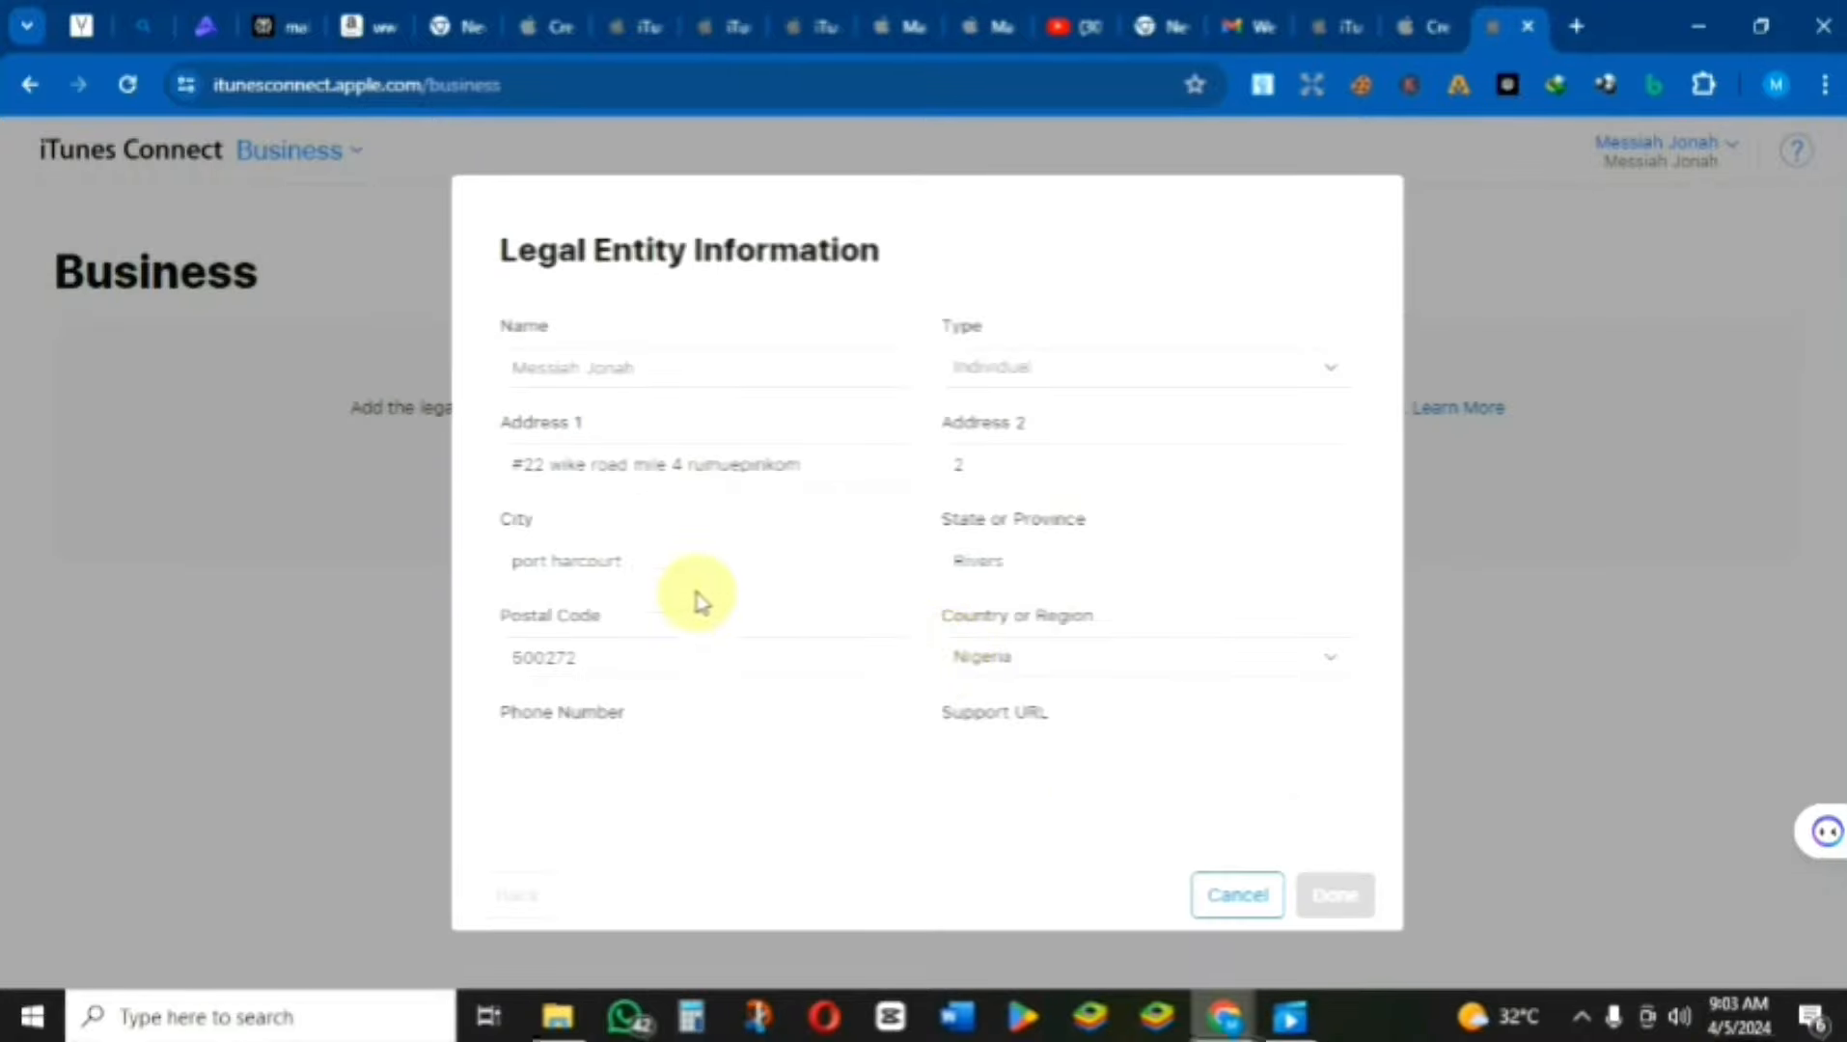
left_click(569, 763)
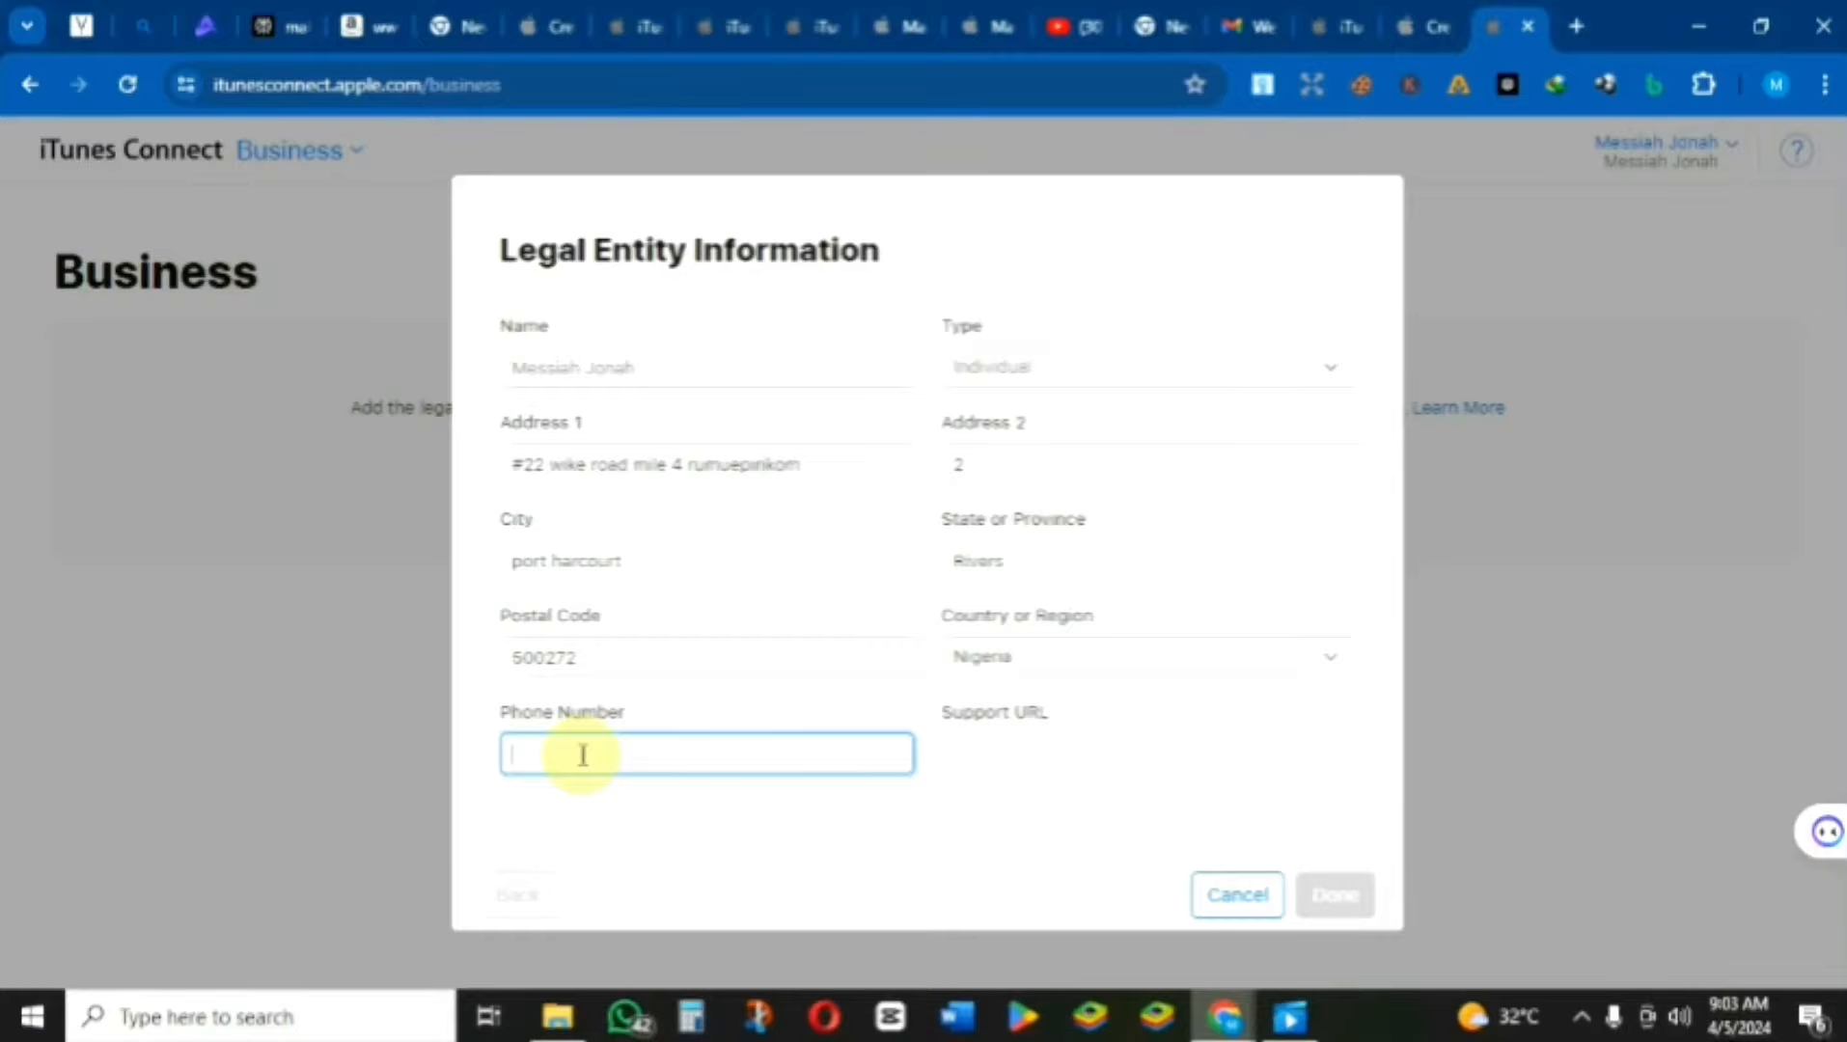
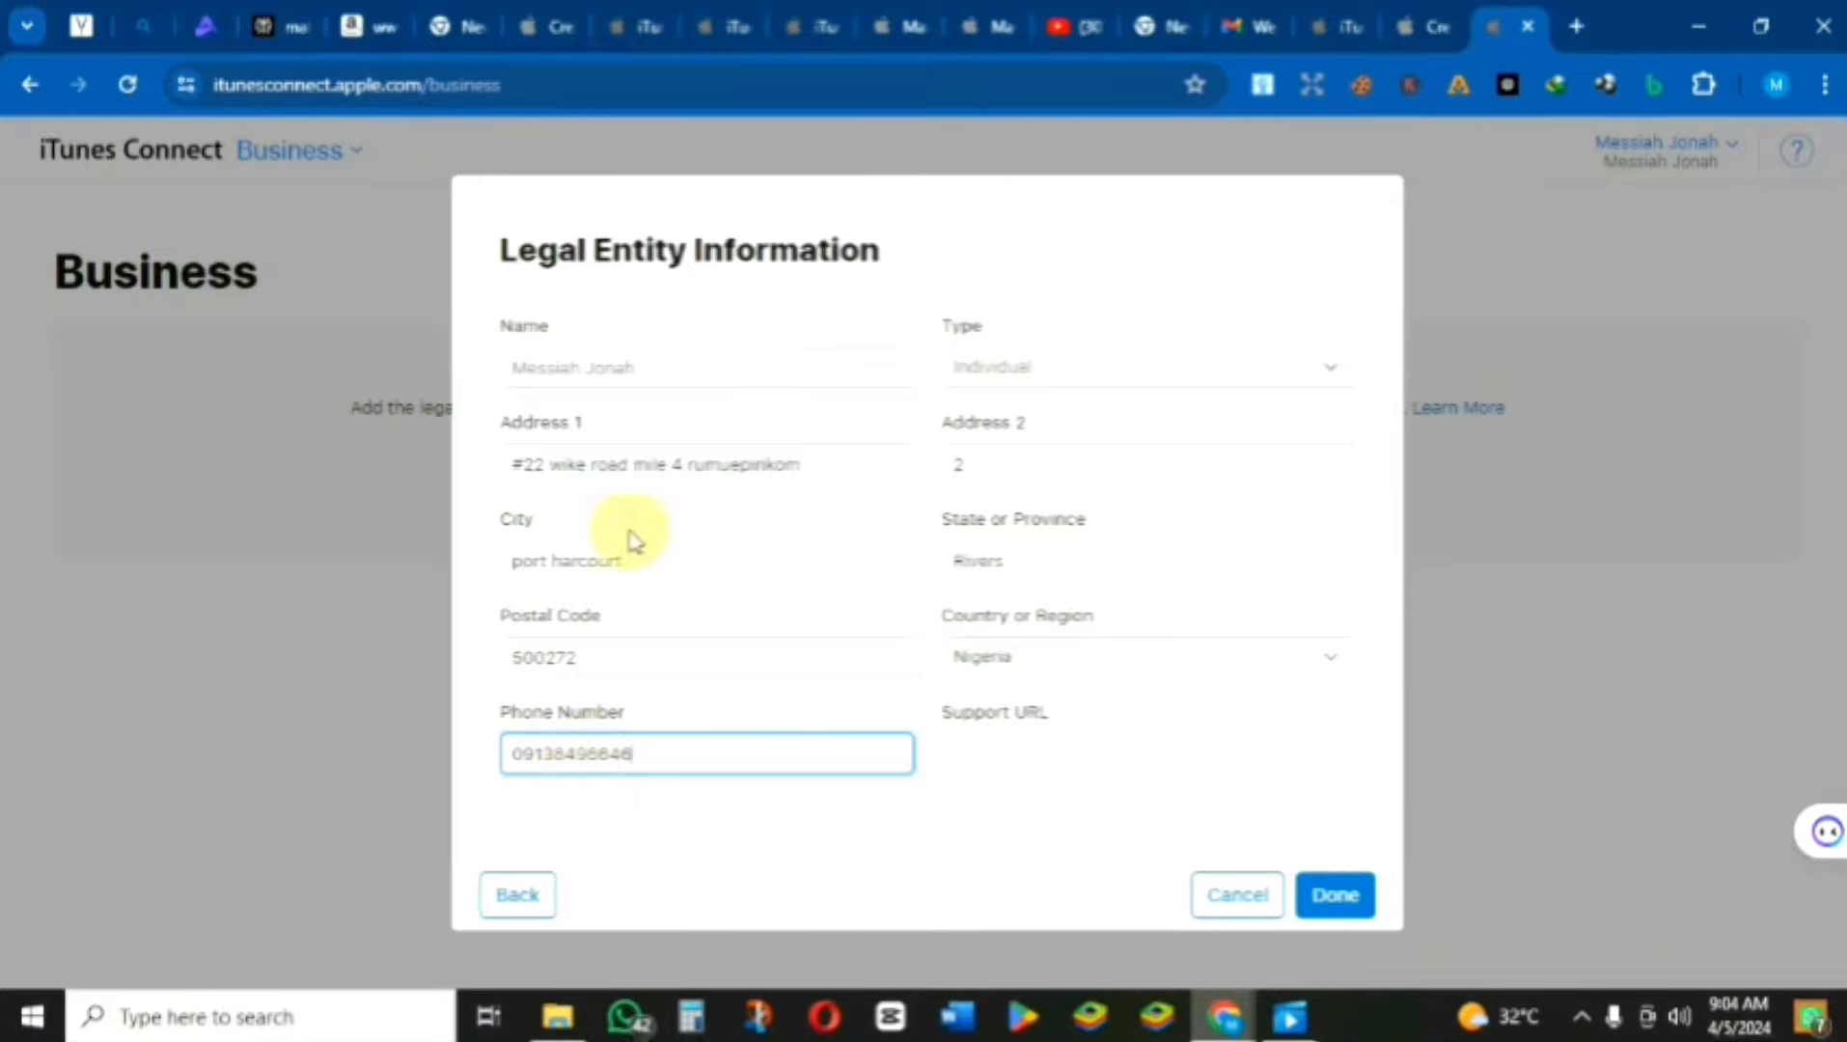
left_click(1330, 899)
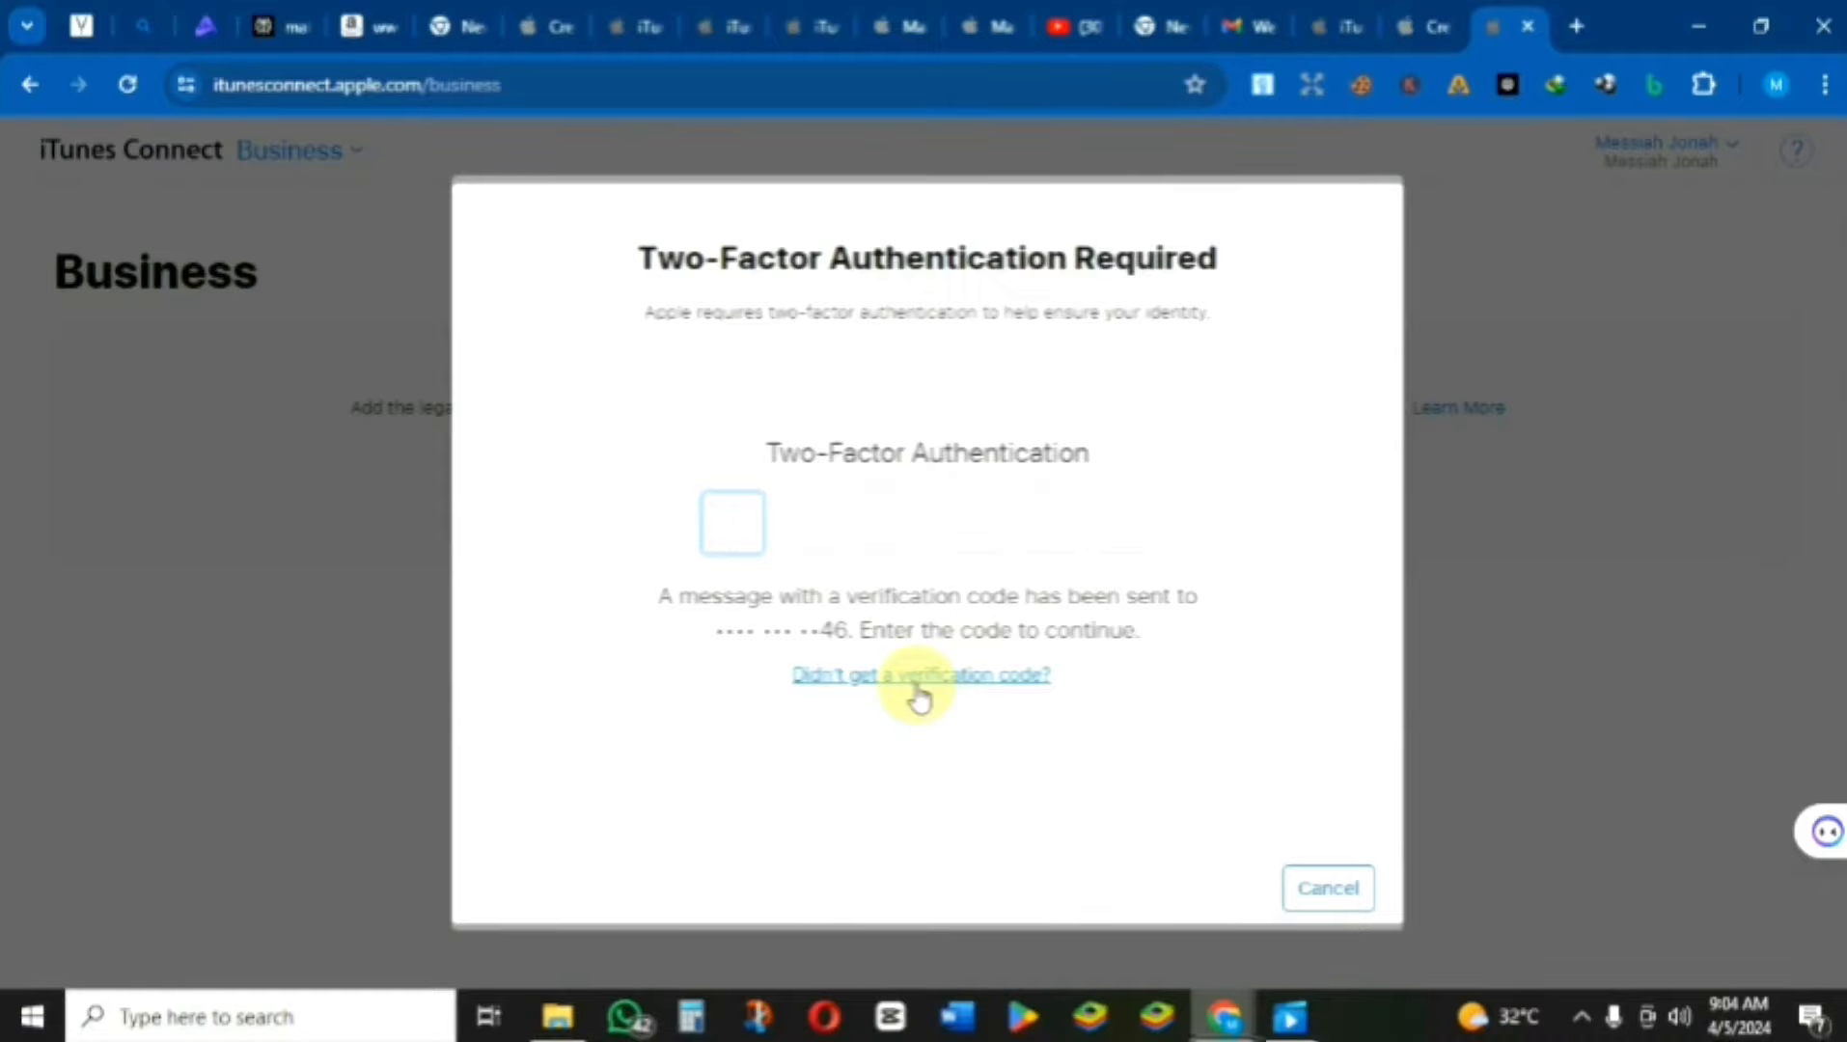
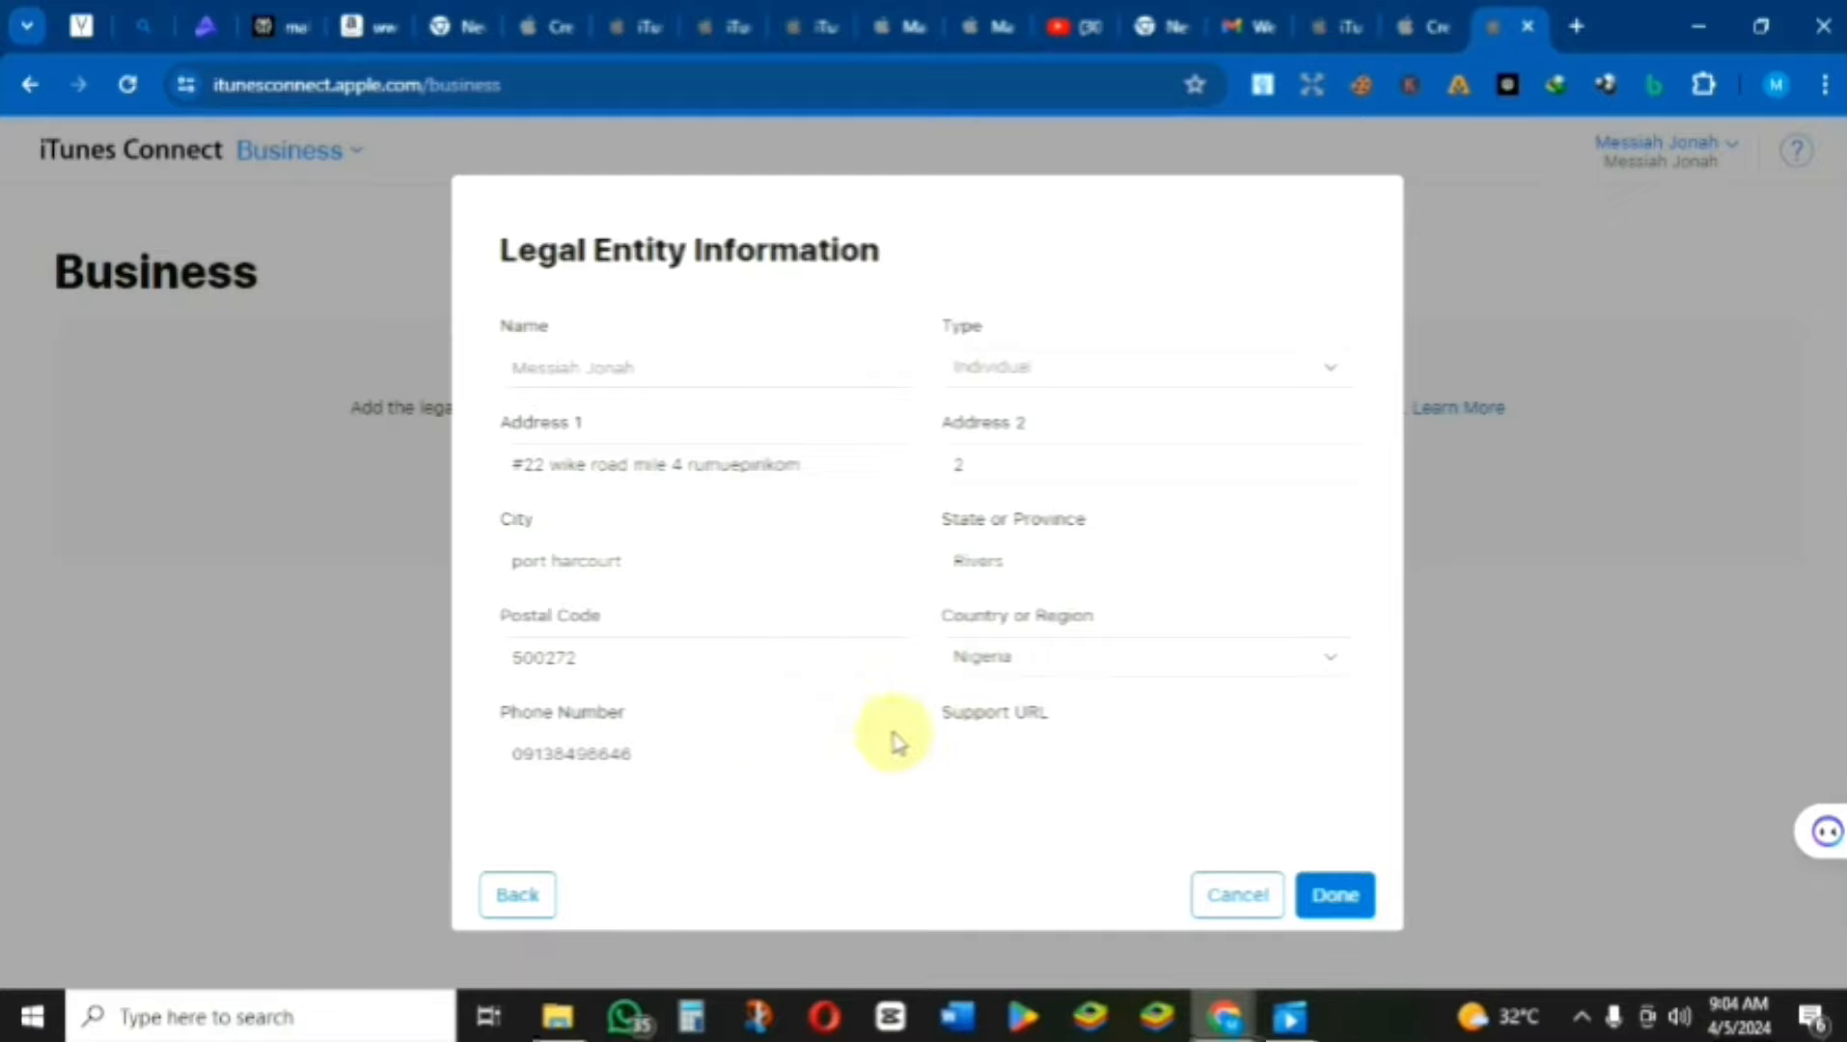
Enter the six-digit two-factor code and click Done to finish the legal entity
left_click(1331, 897)
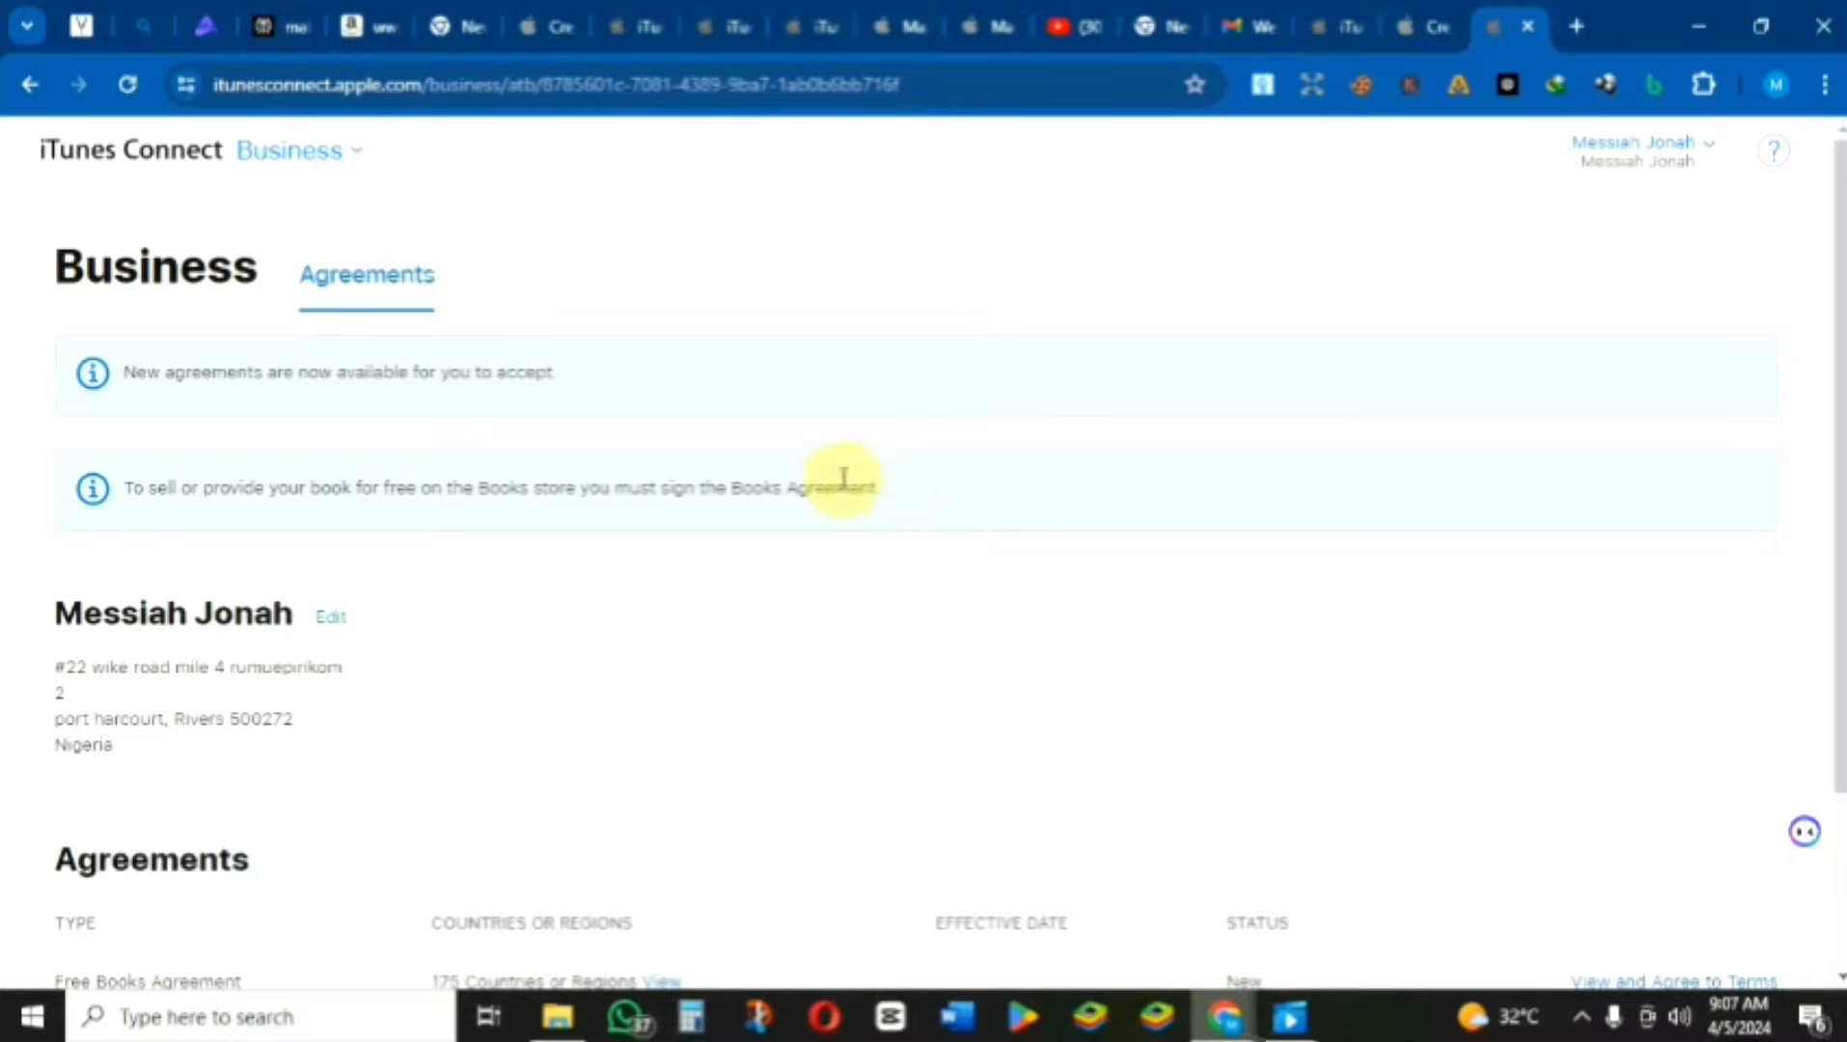
Open the Free Books Agreement terms, tick the agreement checkbox and accept it
scroll(494, 394, "down", 2)
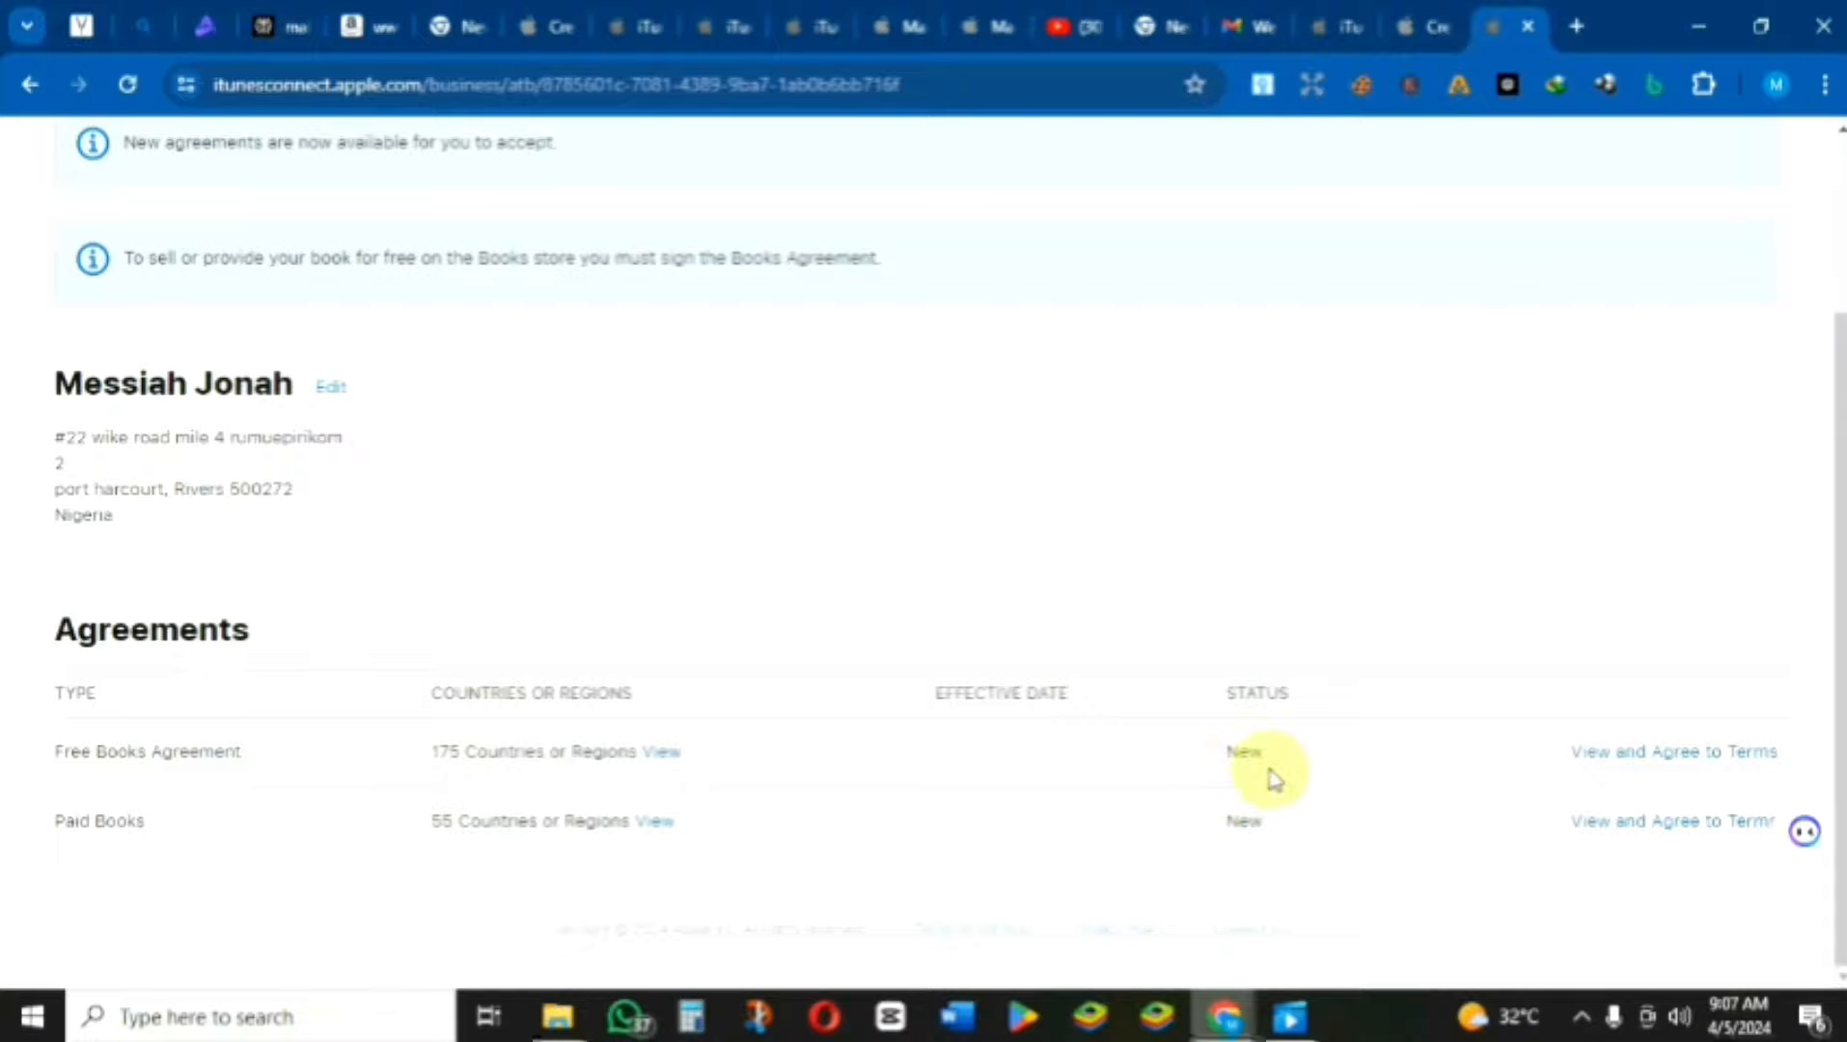
left_click(1604, 760)
scroll(1183, 543, "down", 5)
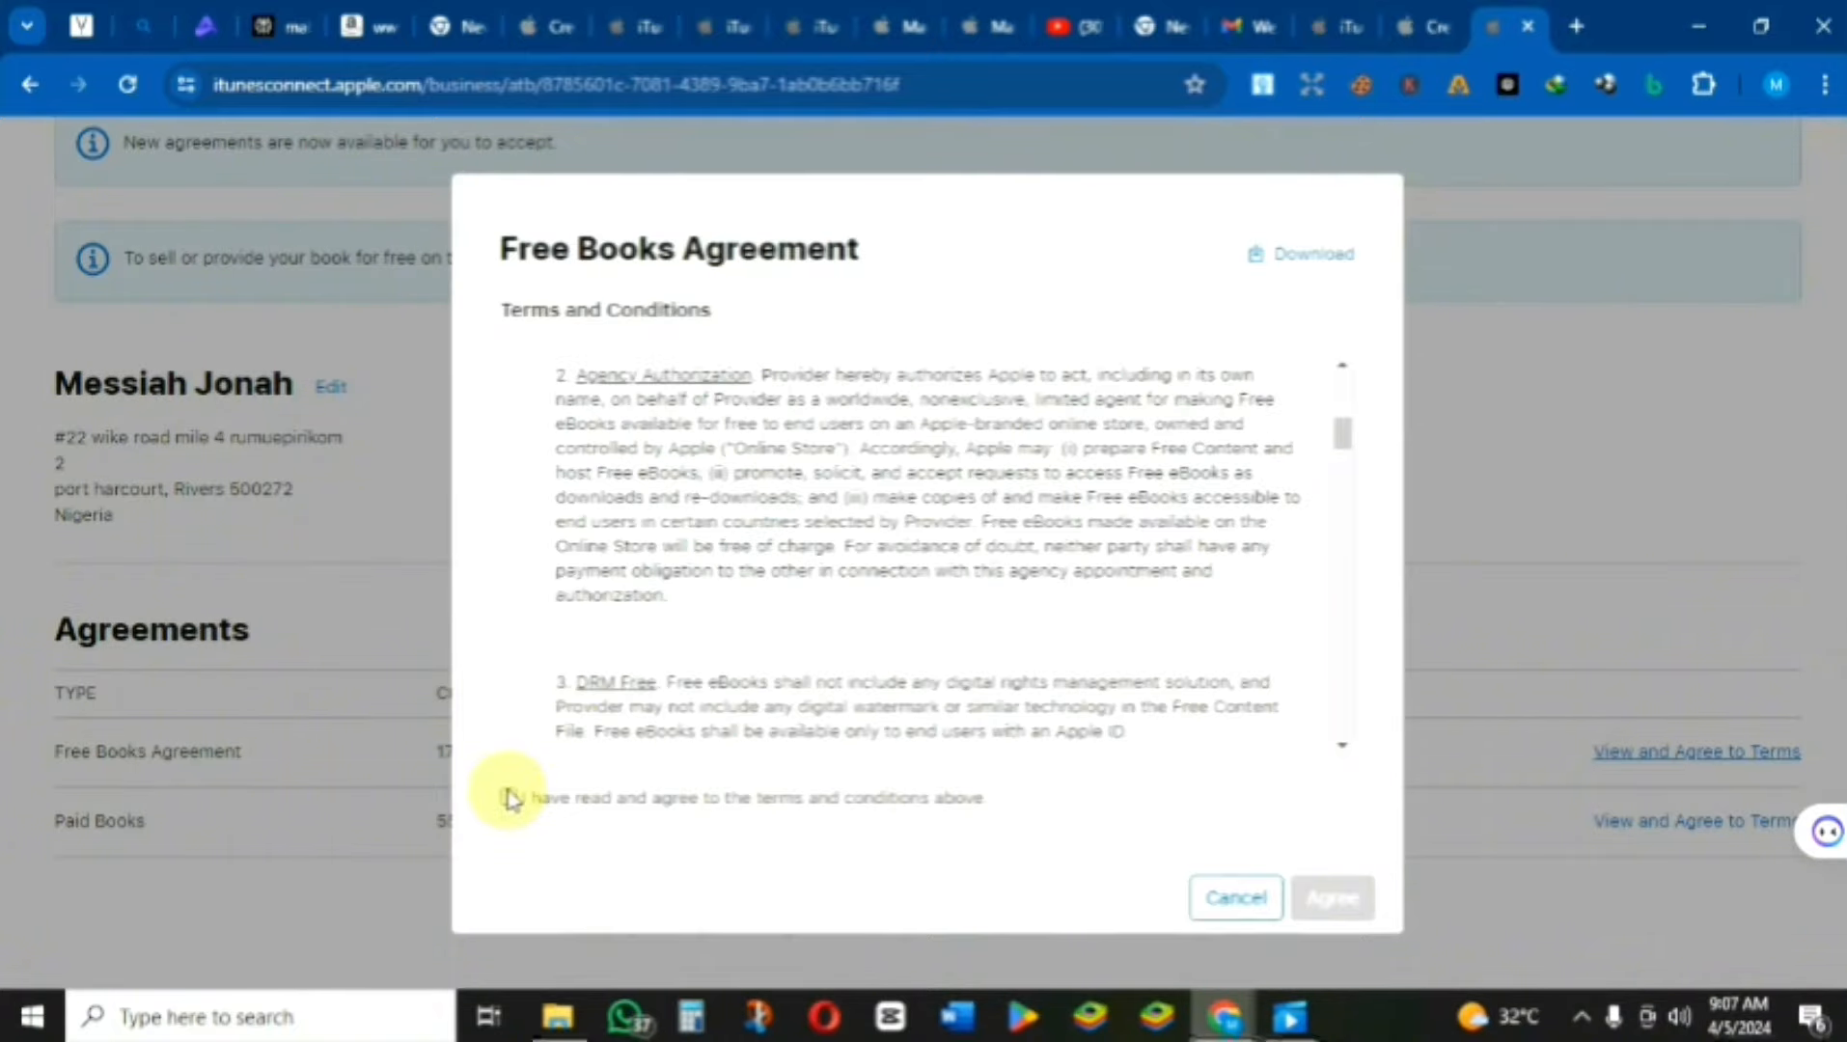
left_click(507, 797)
left_click(1340, 914)
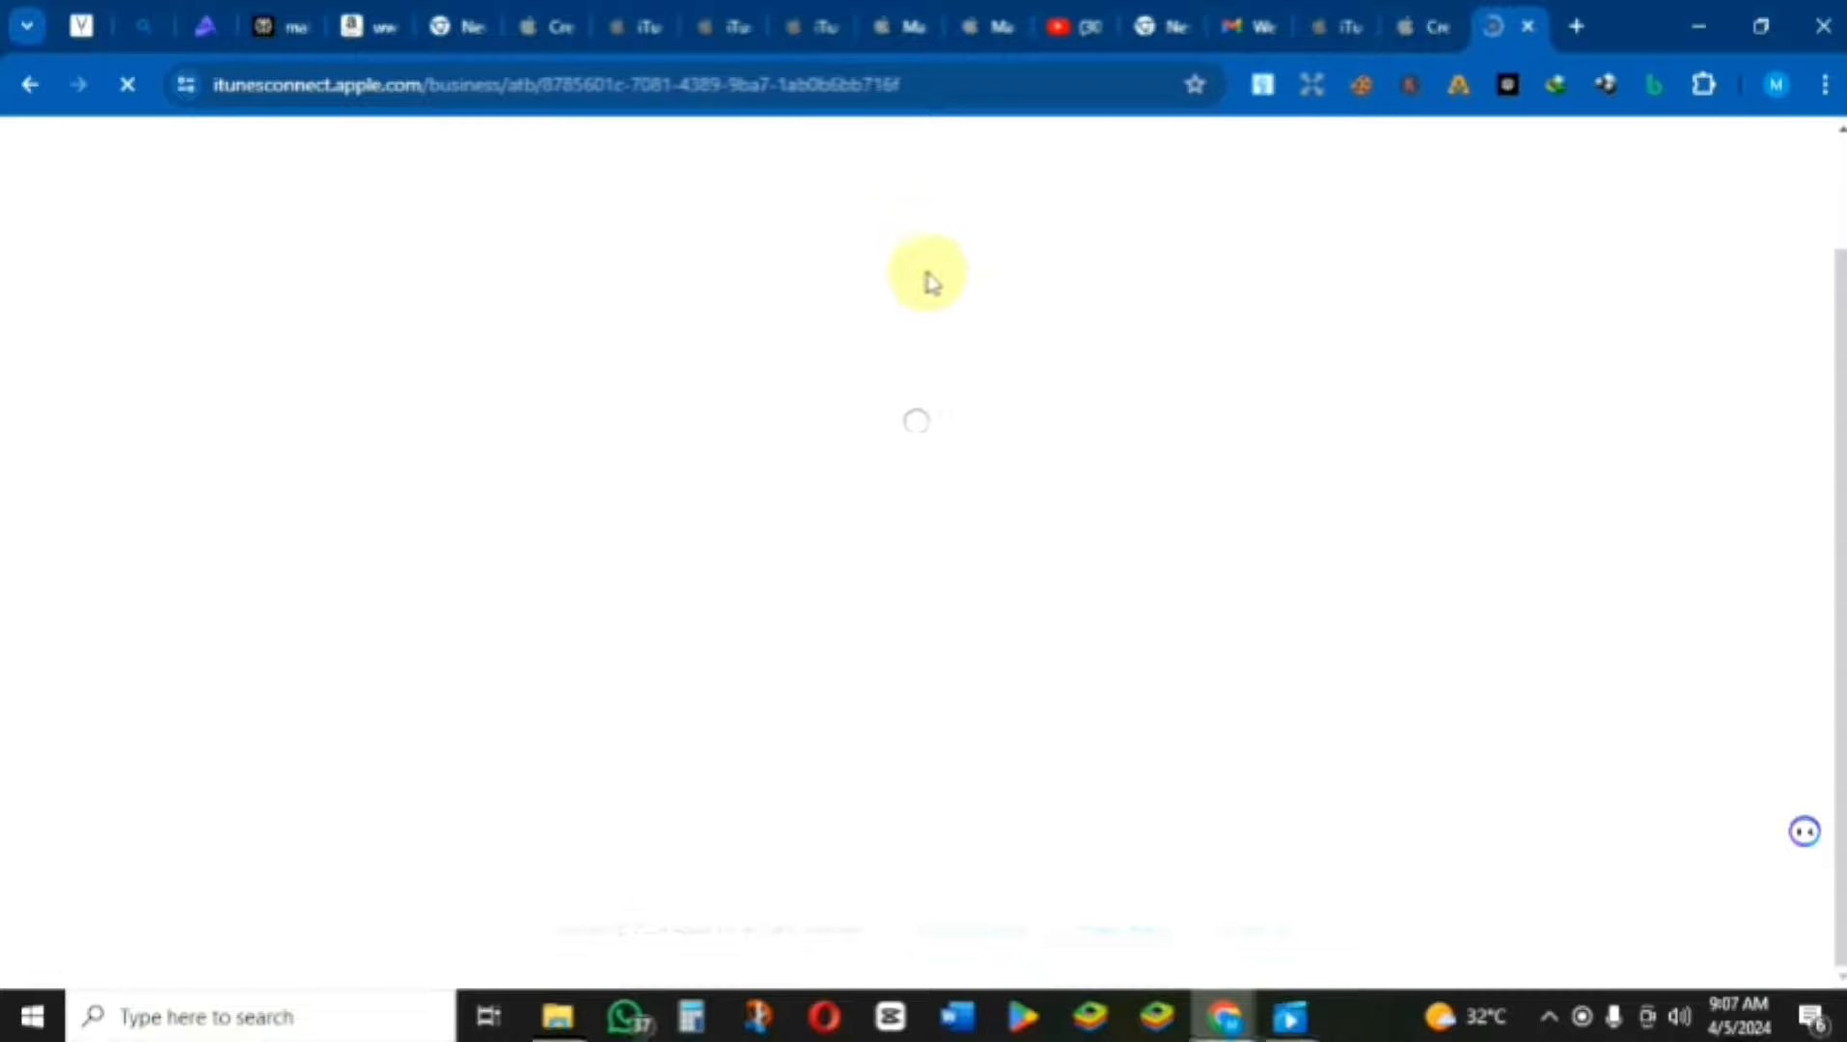
Return to the Business page, open Complete Compliance Requirements, and scroll to the Agreements list
mouse_move(936, 11)
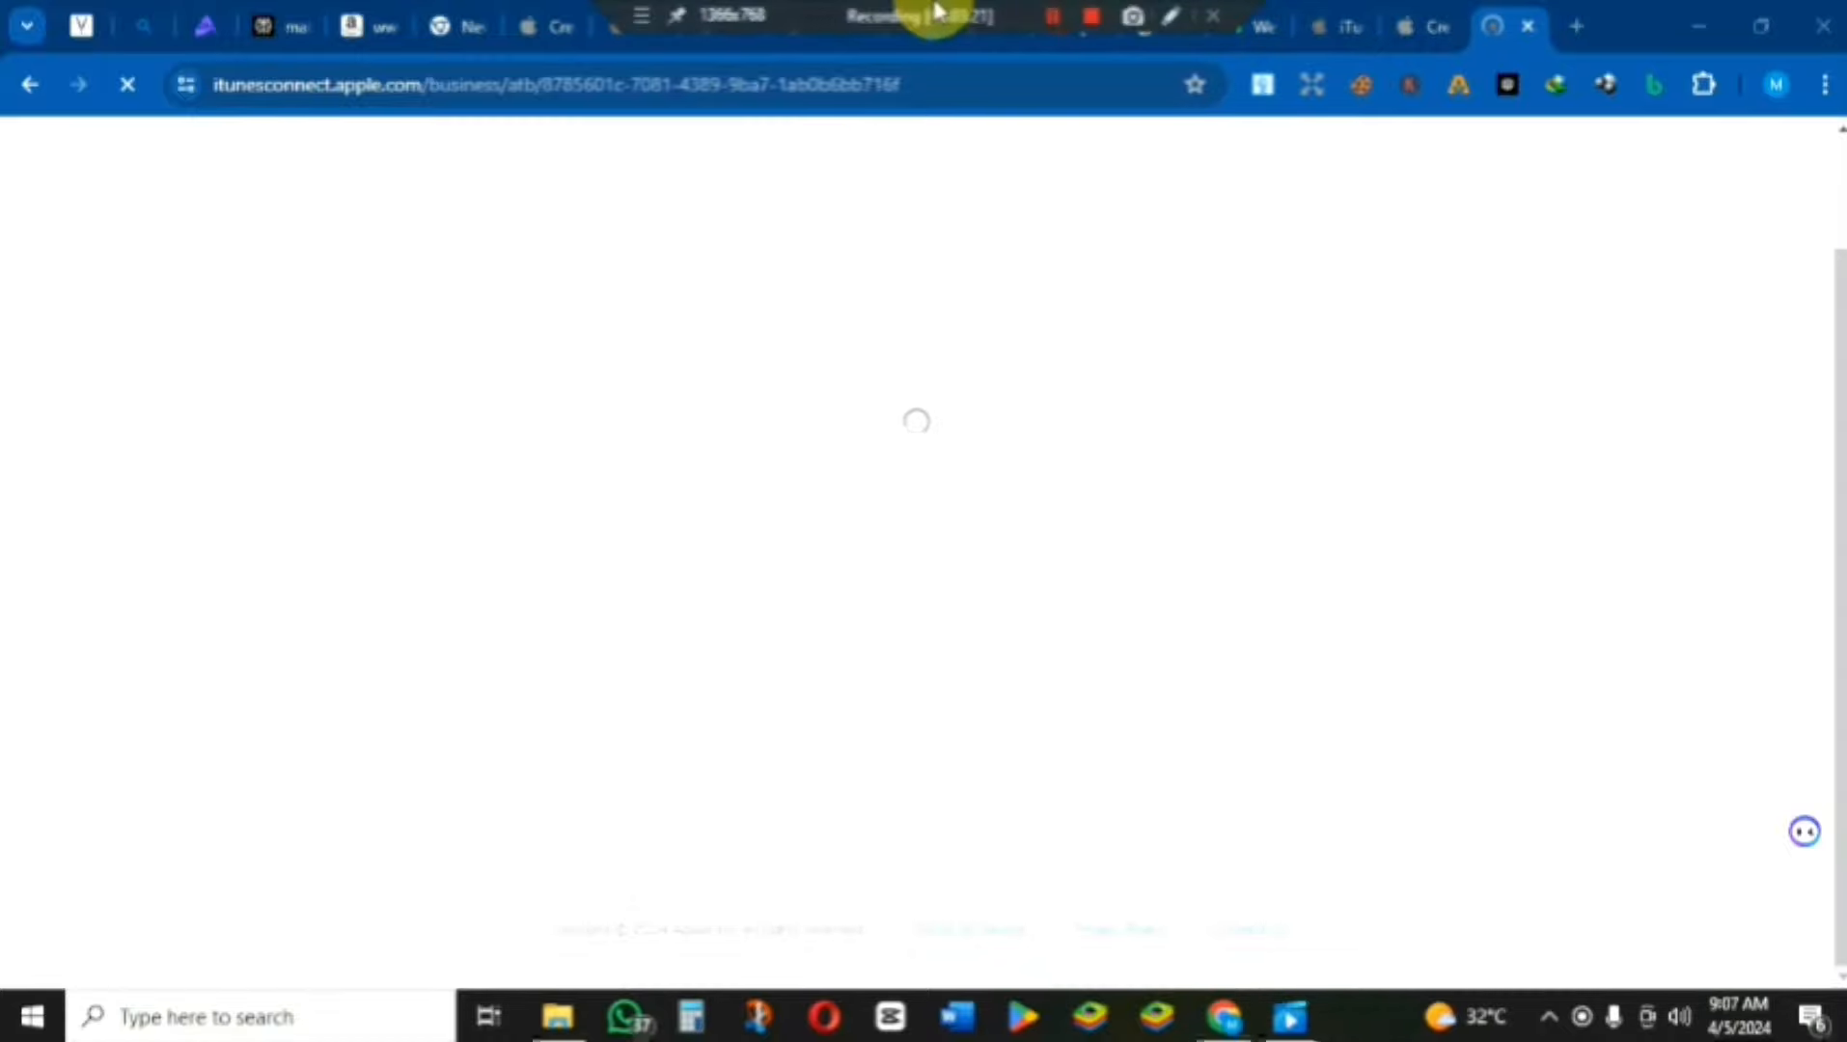
left_click(1047, 19)
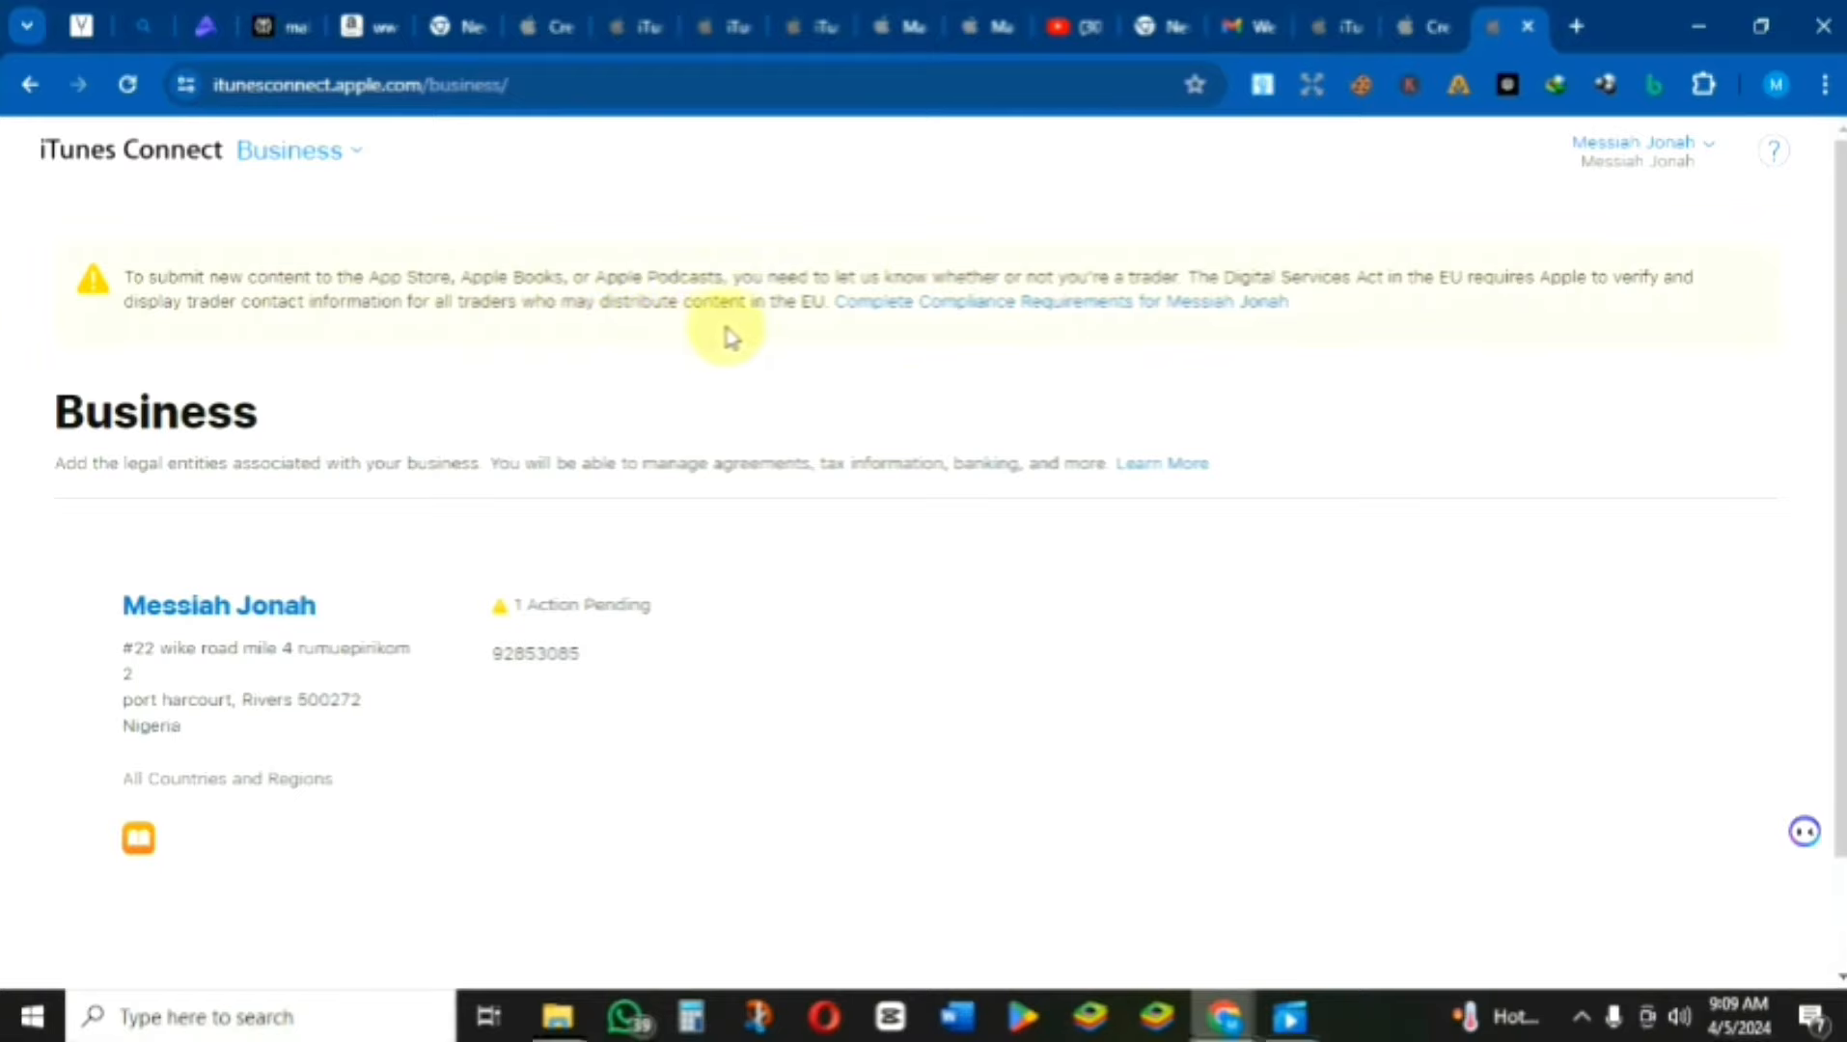
left_click(881, 307)
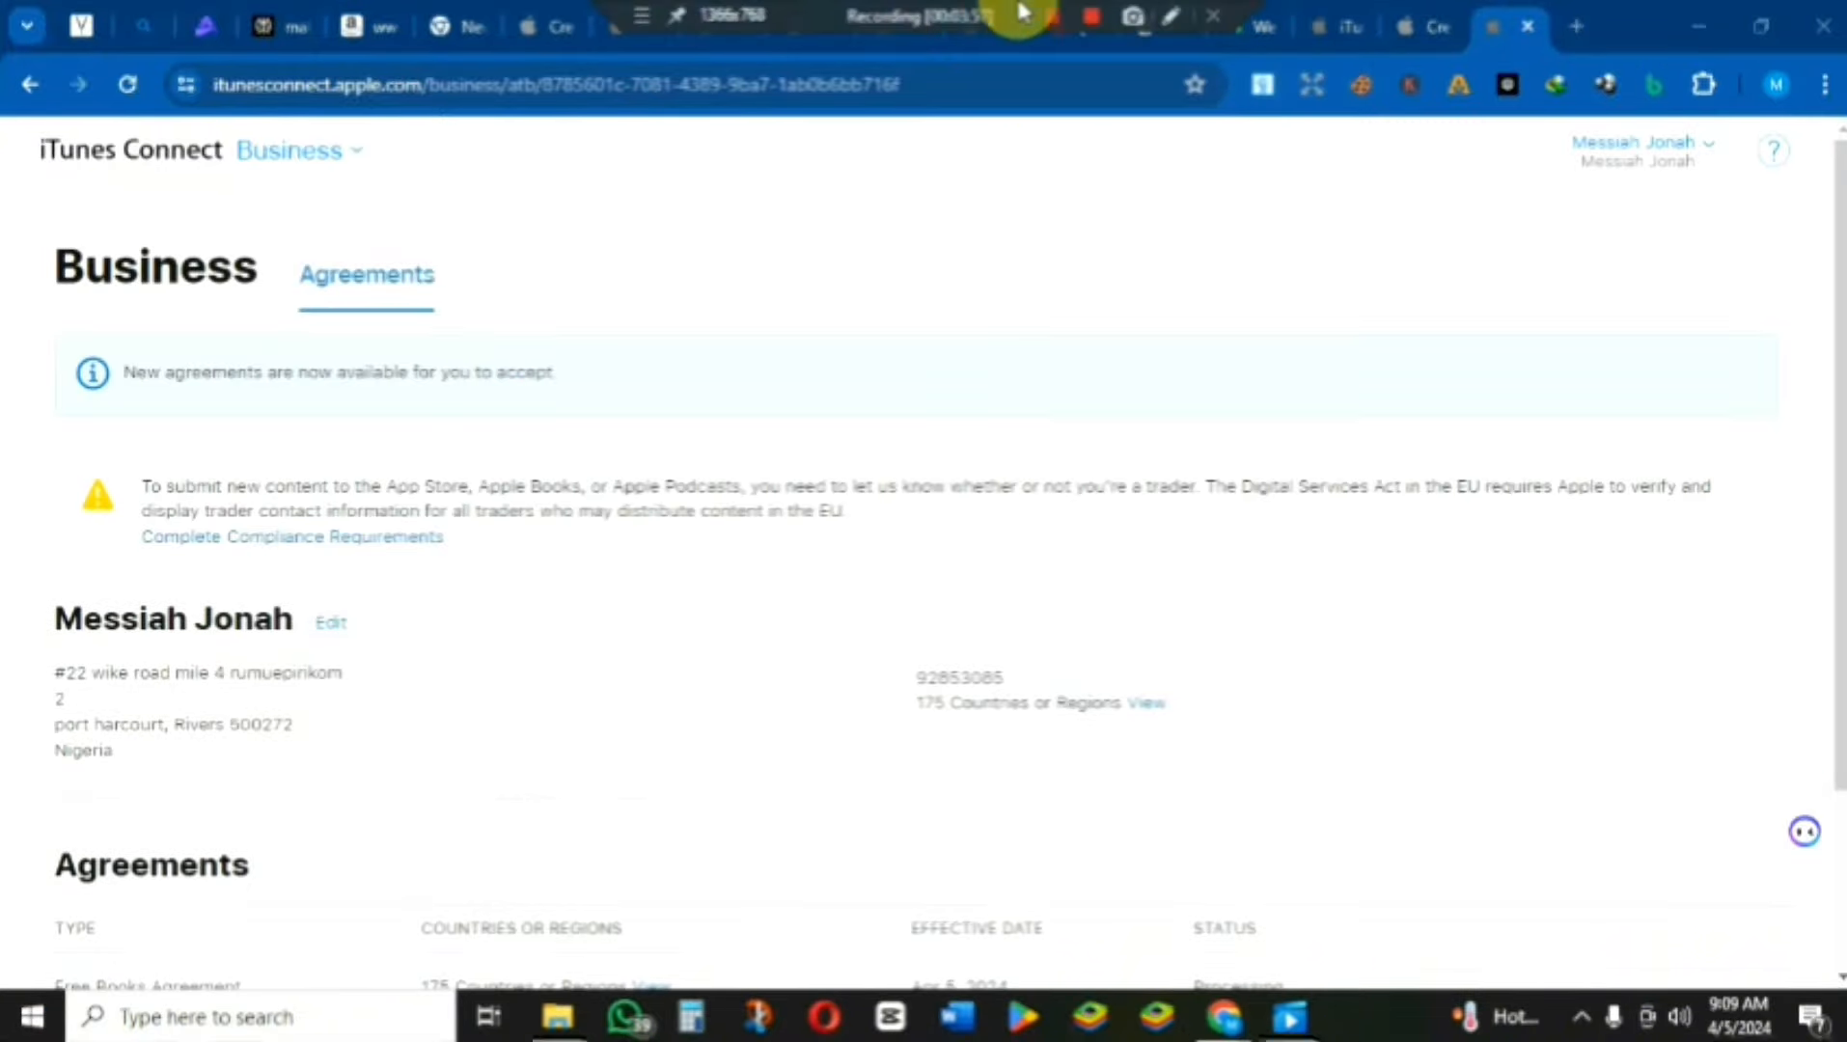
scroll(531, 444, "down", 1)
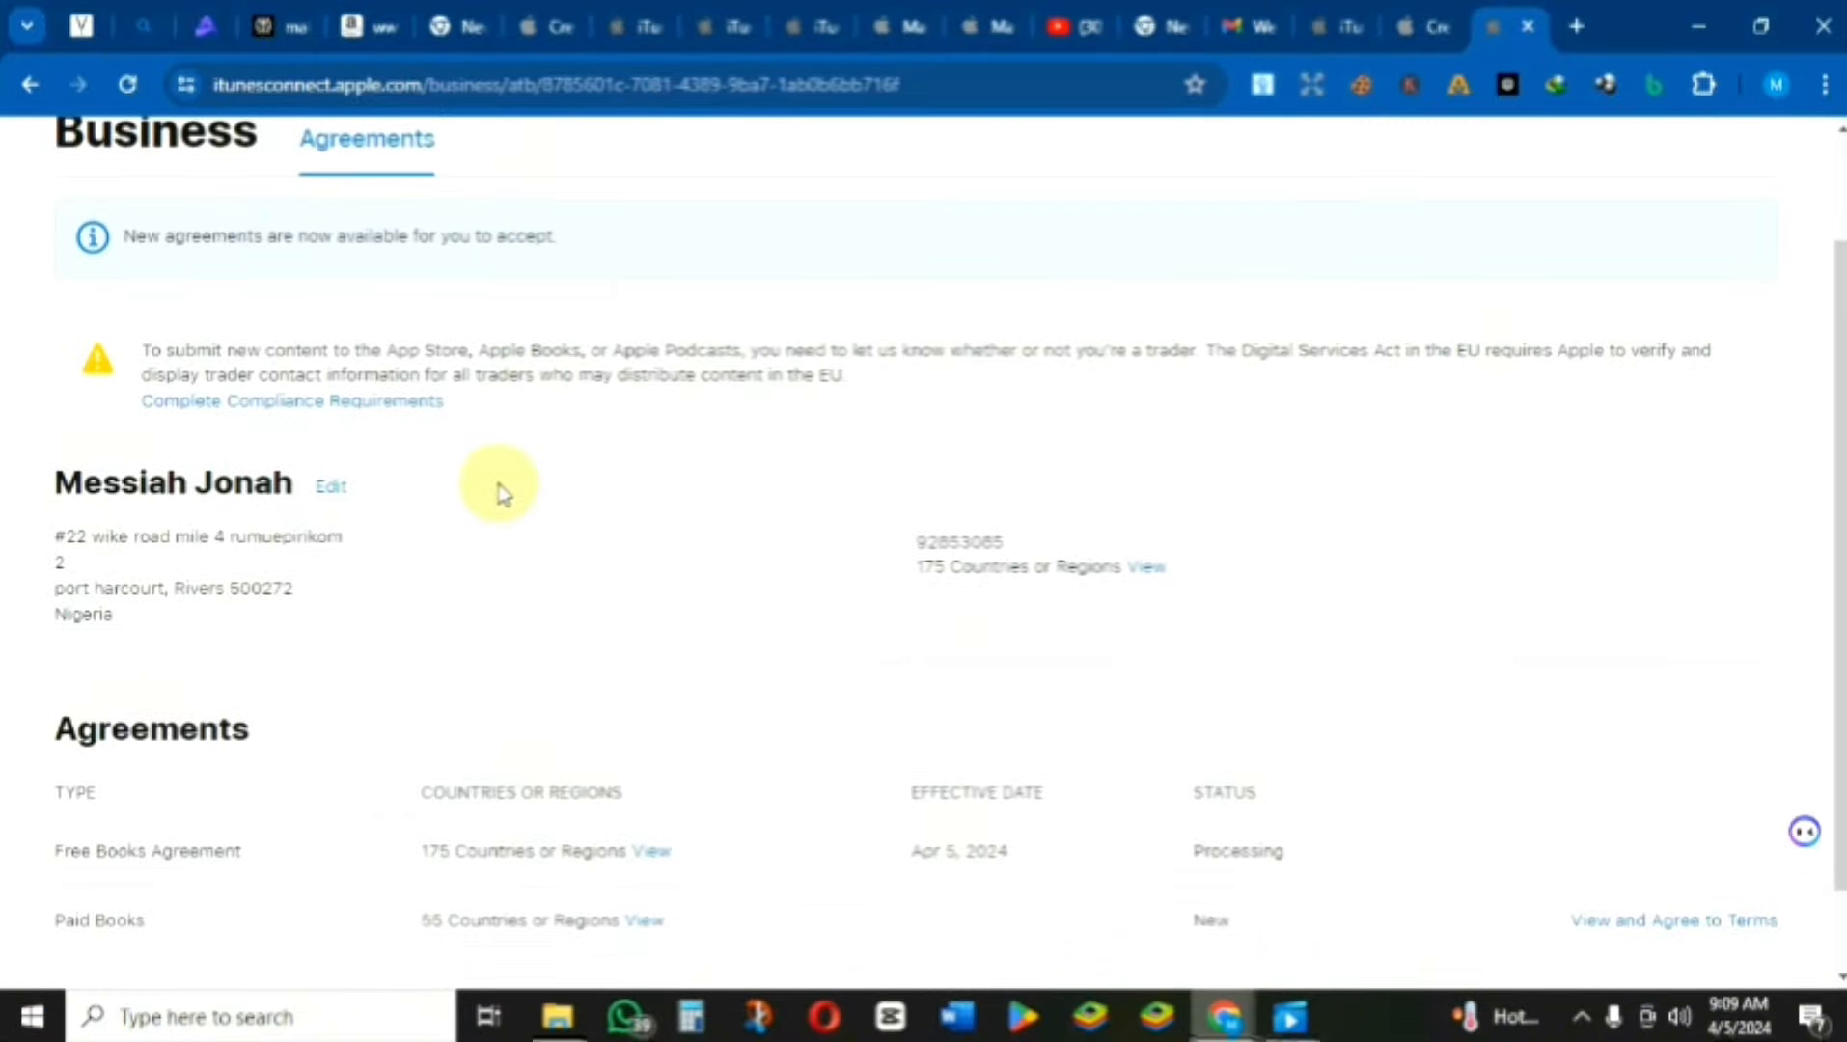
scroll(499, 482, "up", 1)
scroll(500, 482, "down", 2)
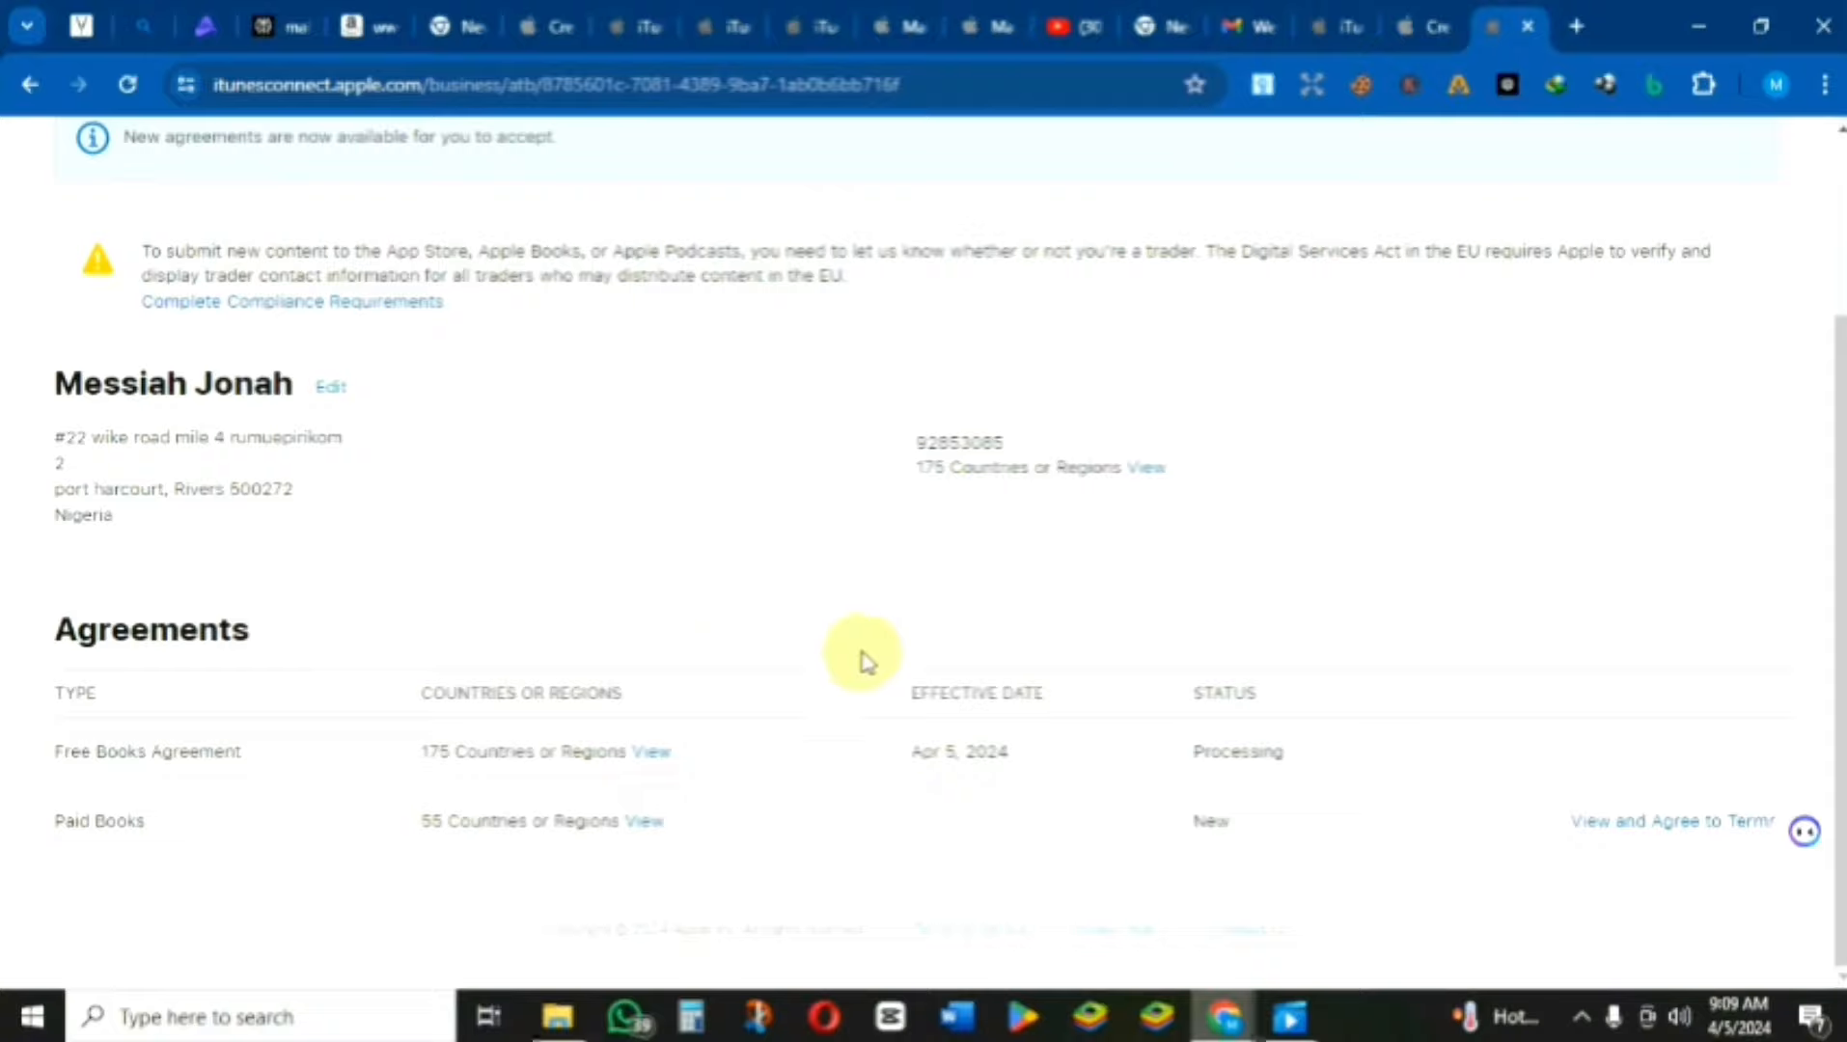
Tick the Paid Books terms checkbox, accept the agreement, and review both book agreements
left_click(1629, 825)
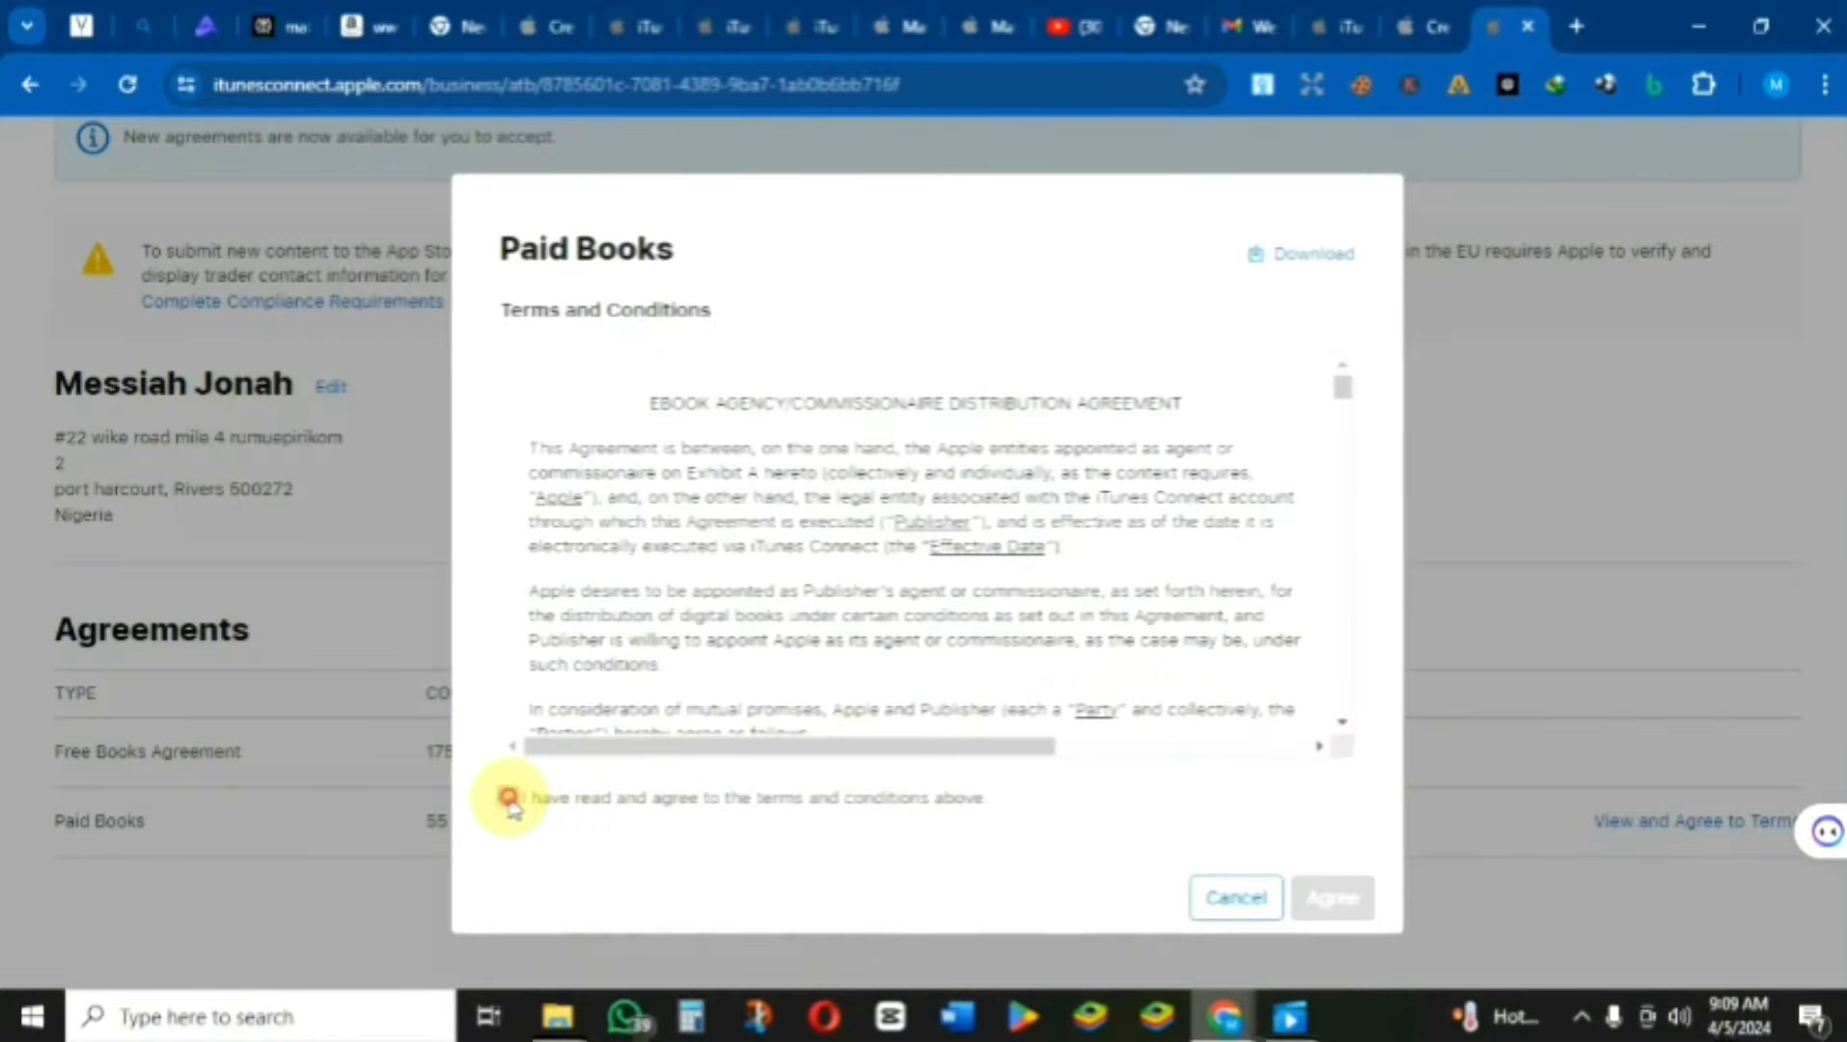
left_click(508, 798)
left_click(1332, 912)
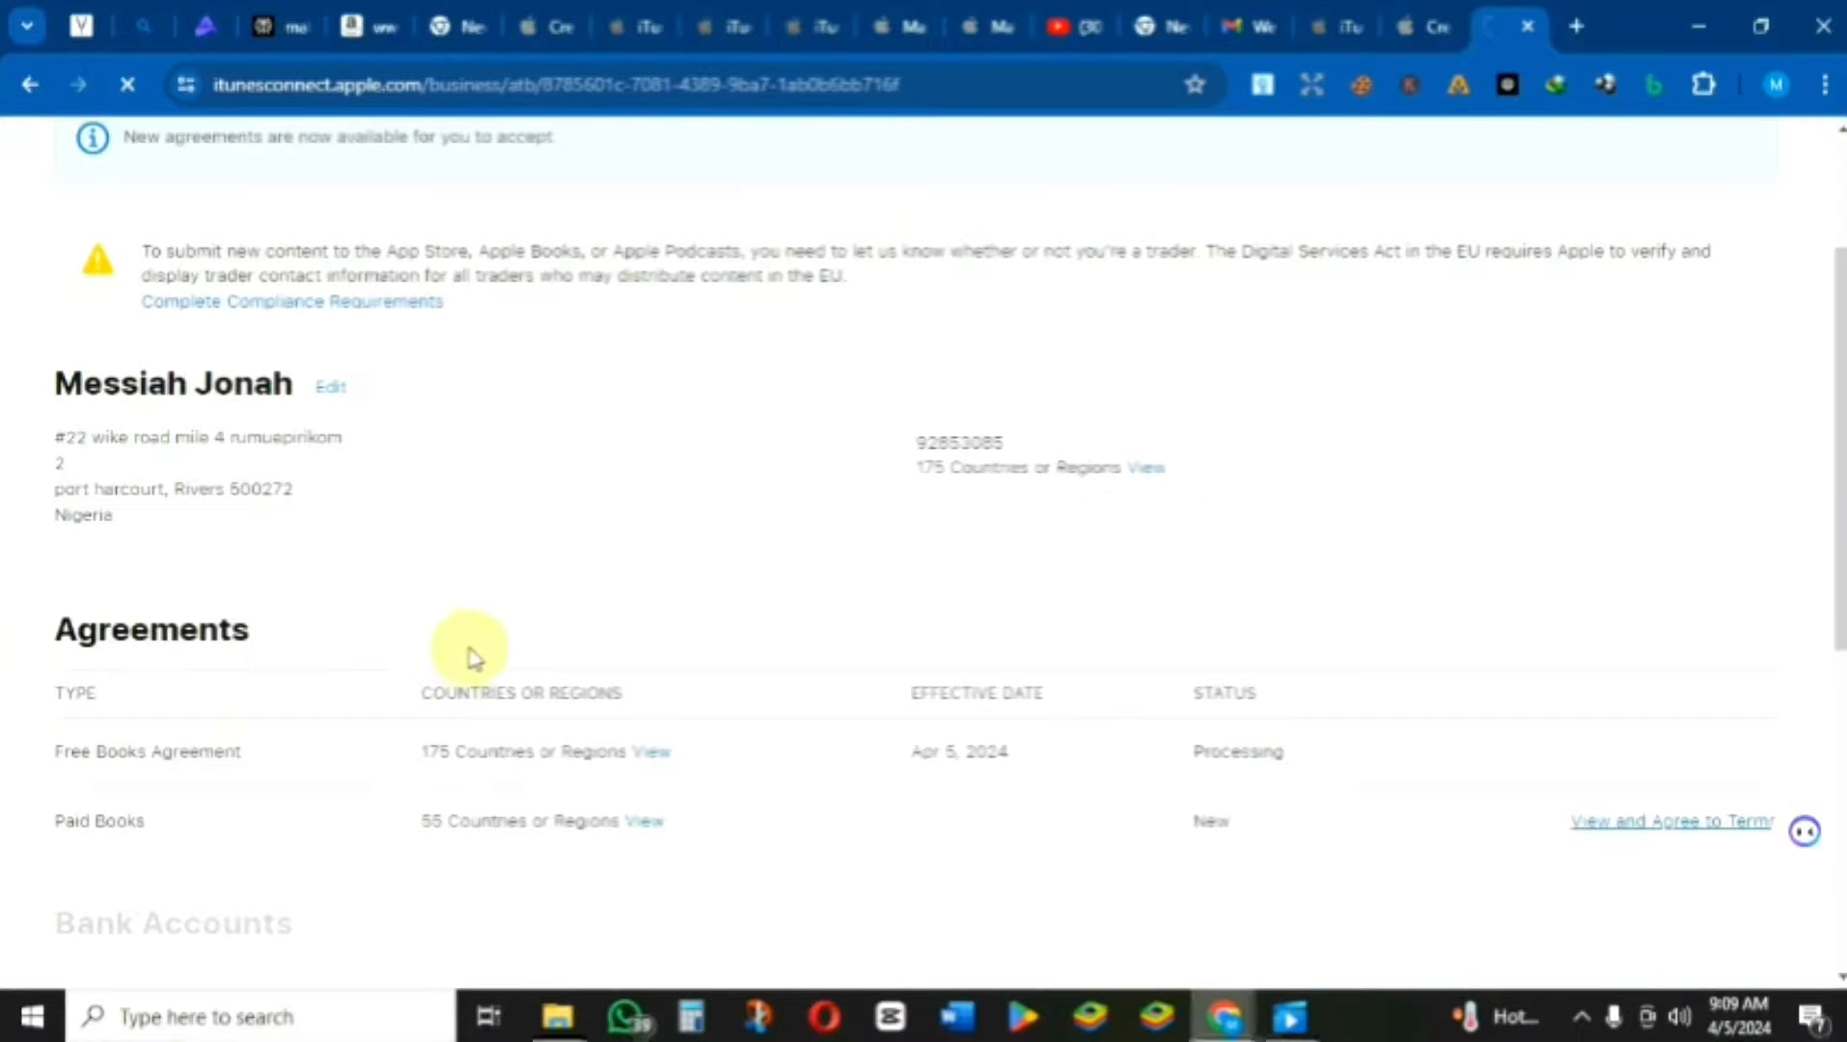
scroll(801, 700, "down", 2)
scroll(796, 702, "down", 3)
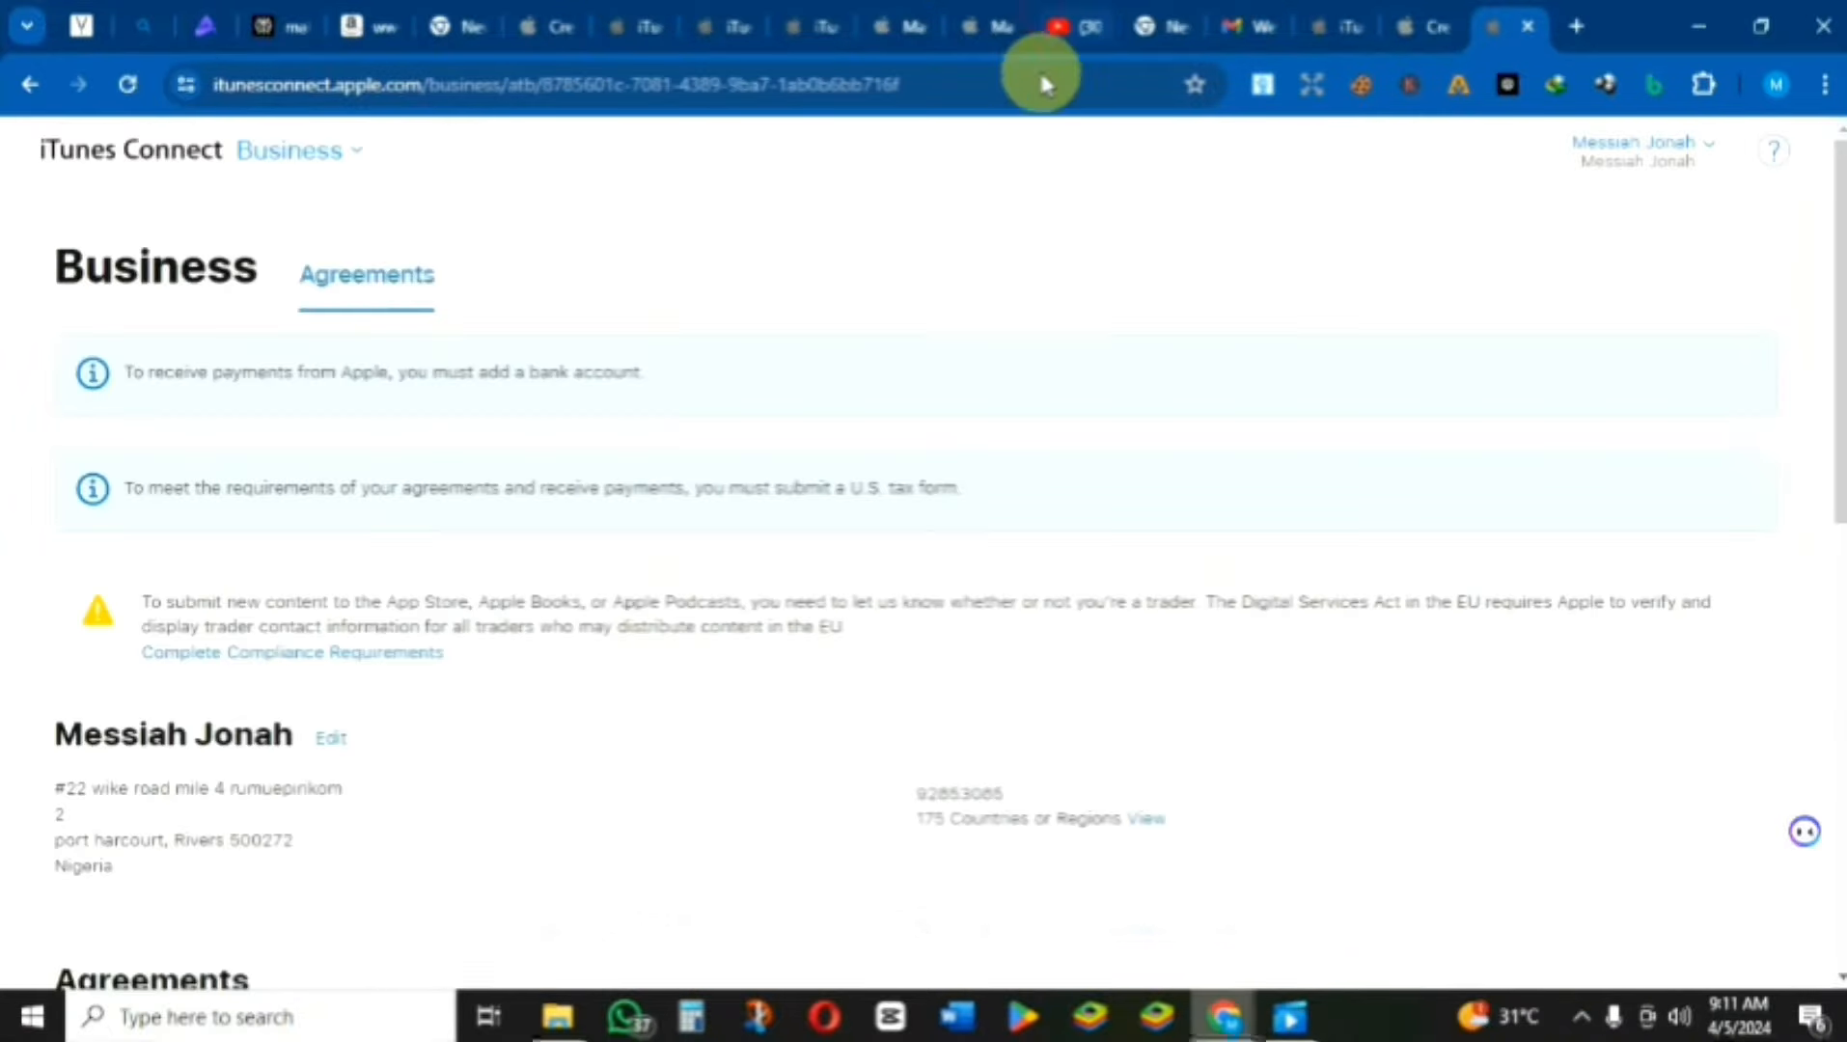
scroll(812, 429, "down", 3)
scroll(796, 512, "up", 3)
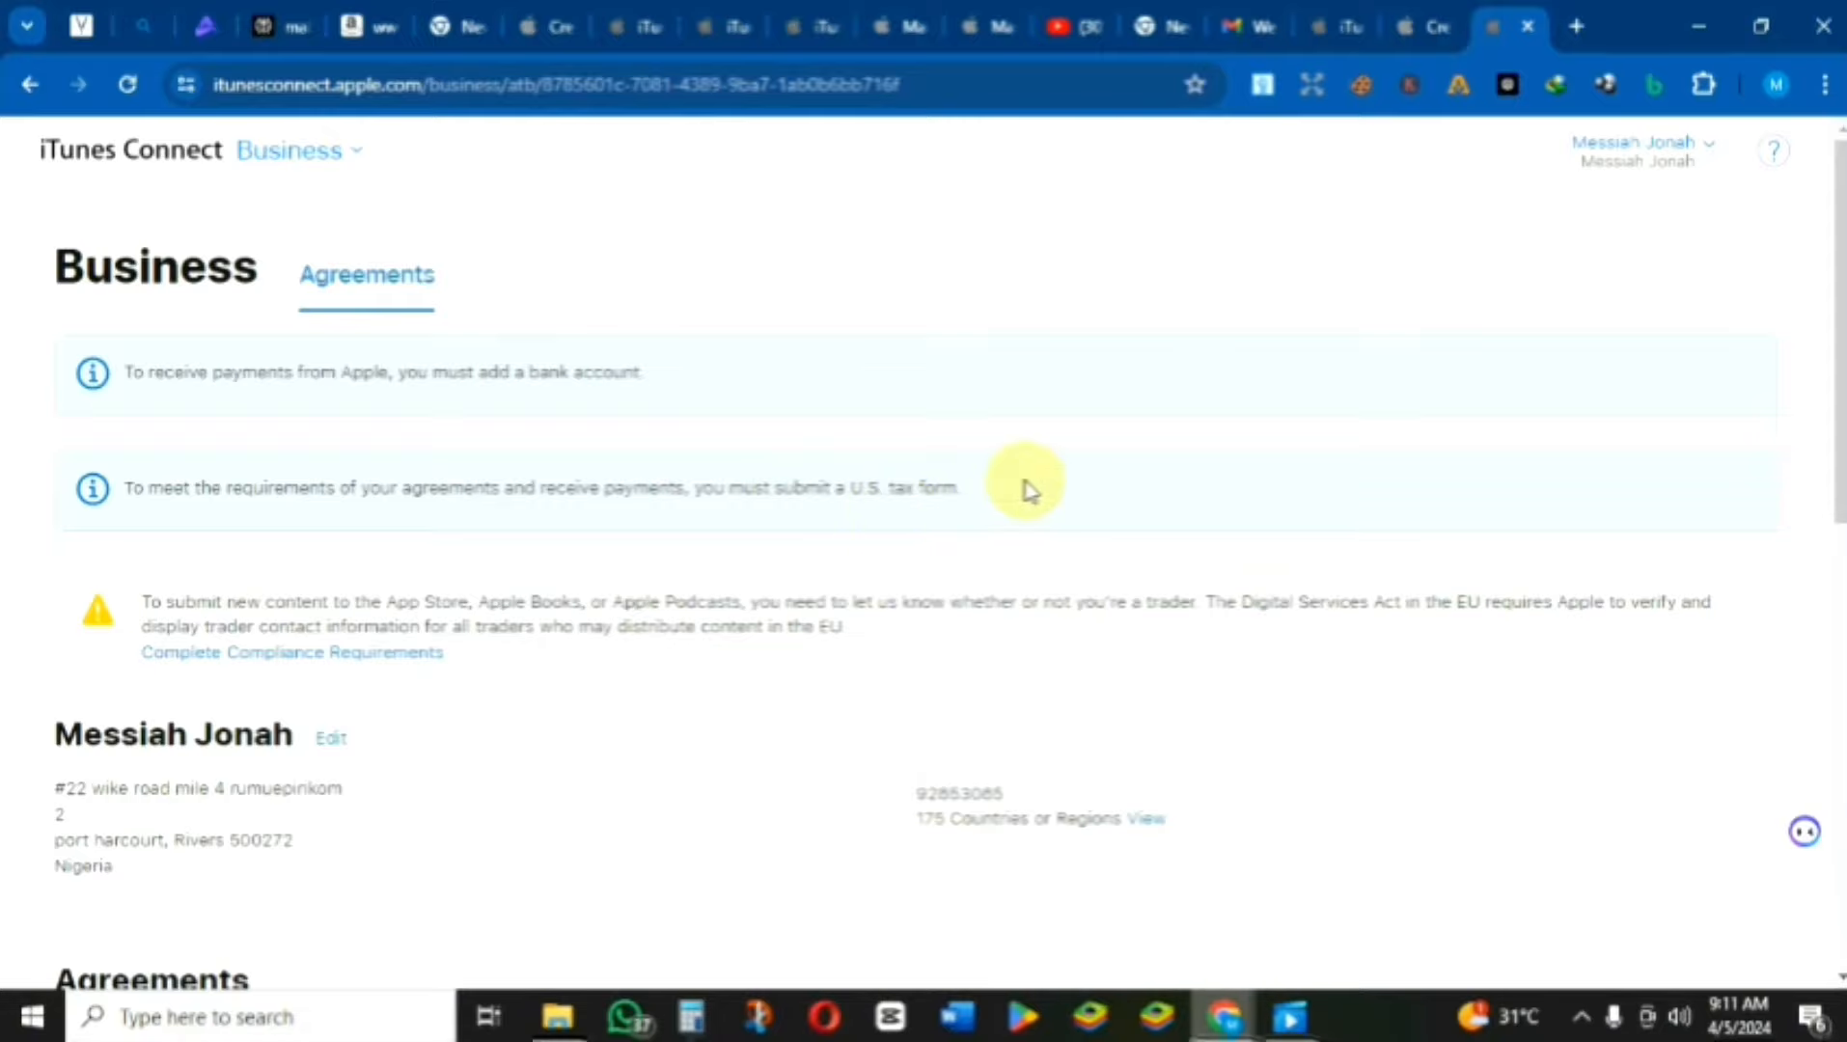
scroll(950, 518, "down", 5)
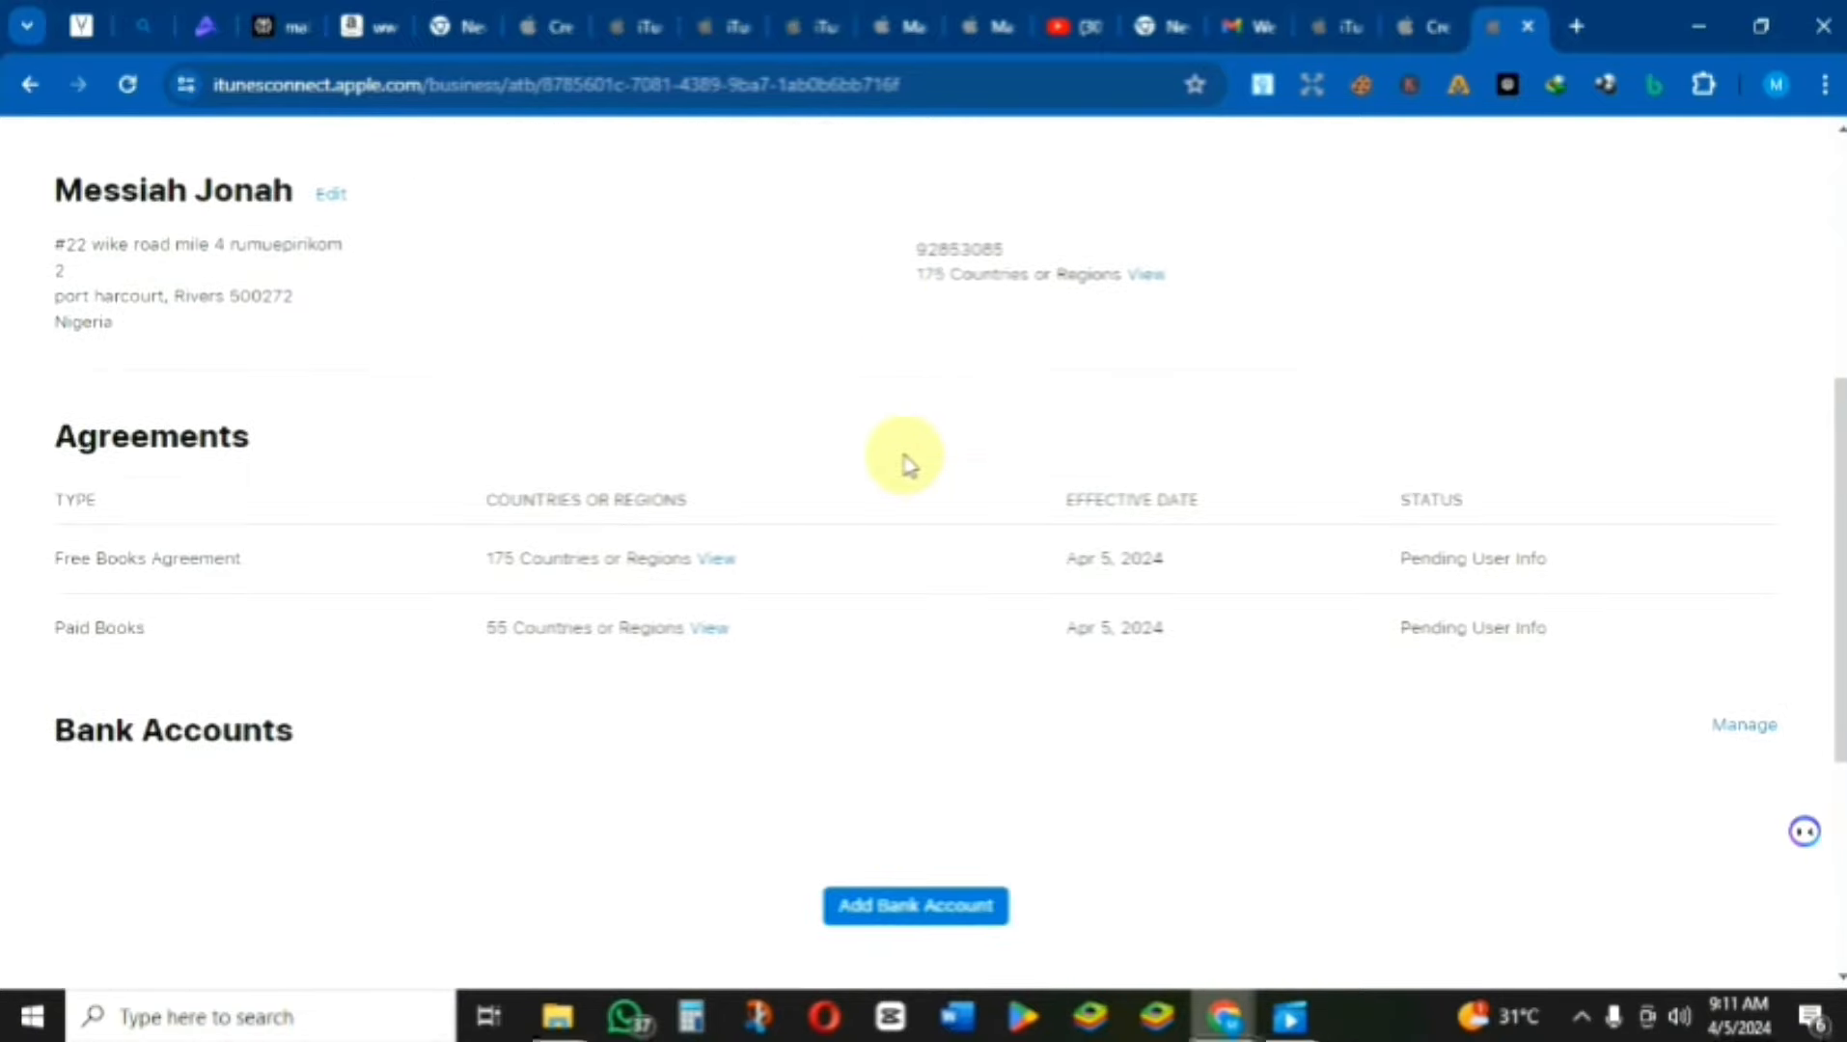
Add a new bank account and choose United States as its bank country
scroll(932, 594, "down", 3)
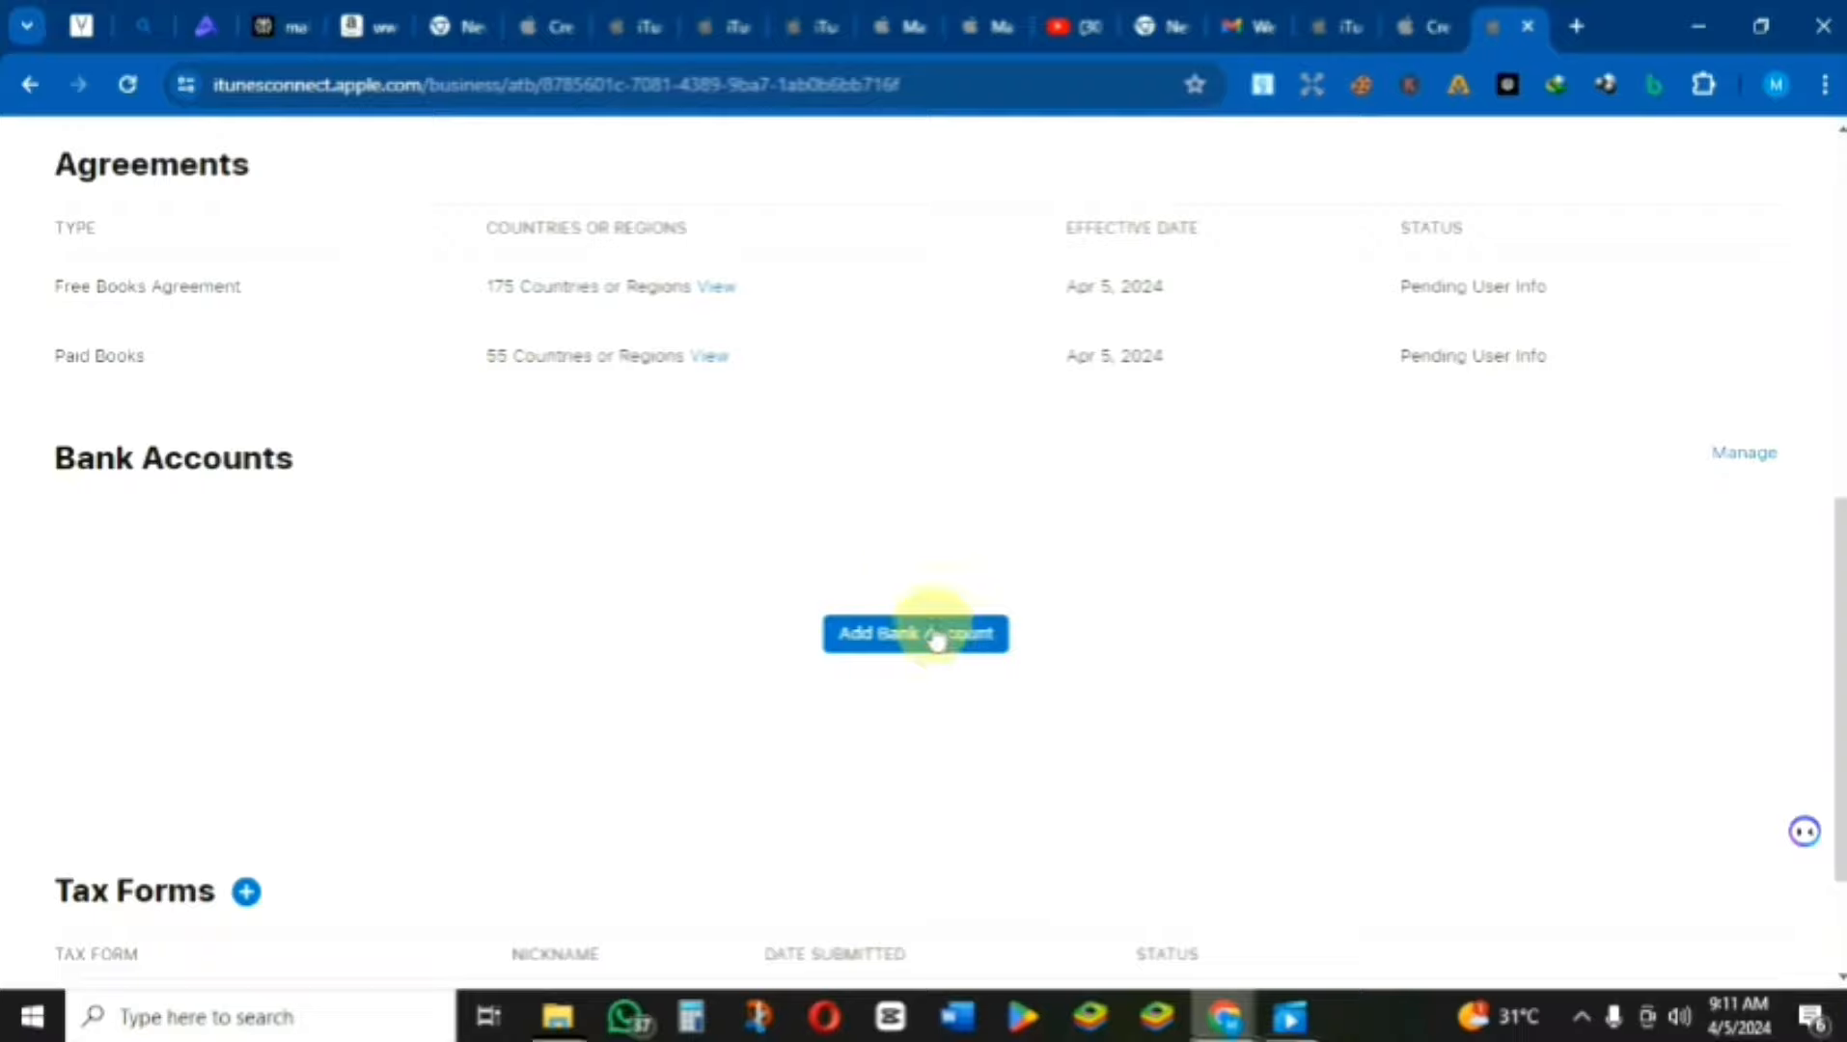
left_click(913, 649)
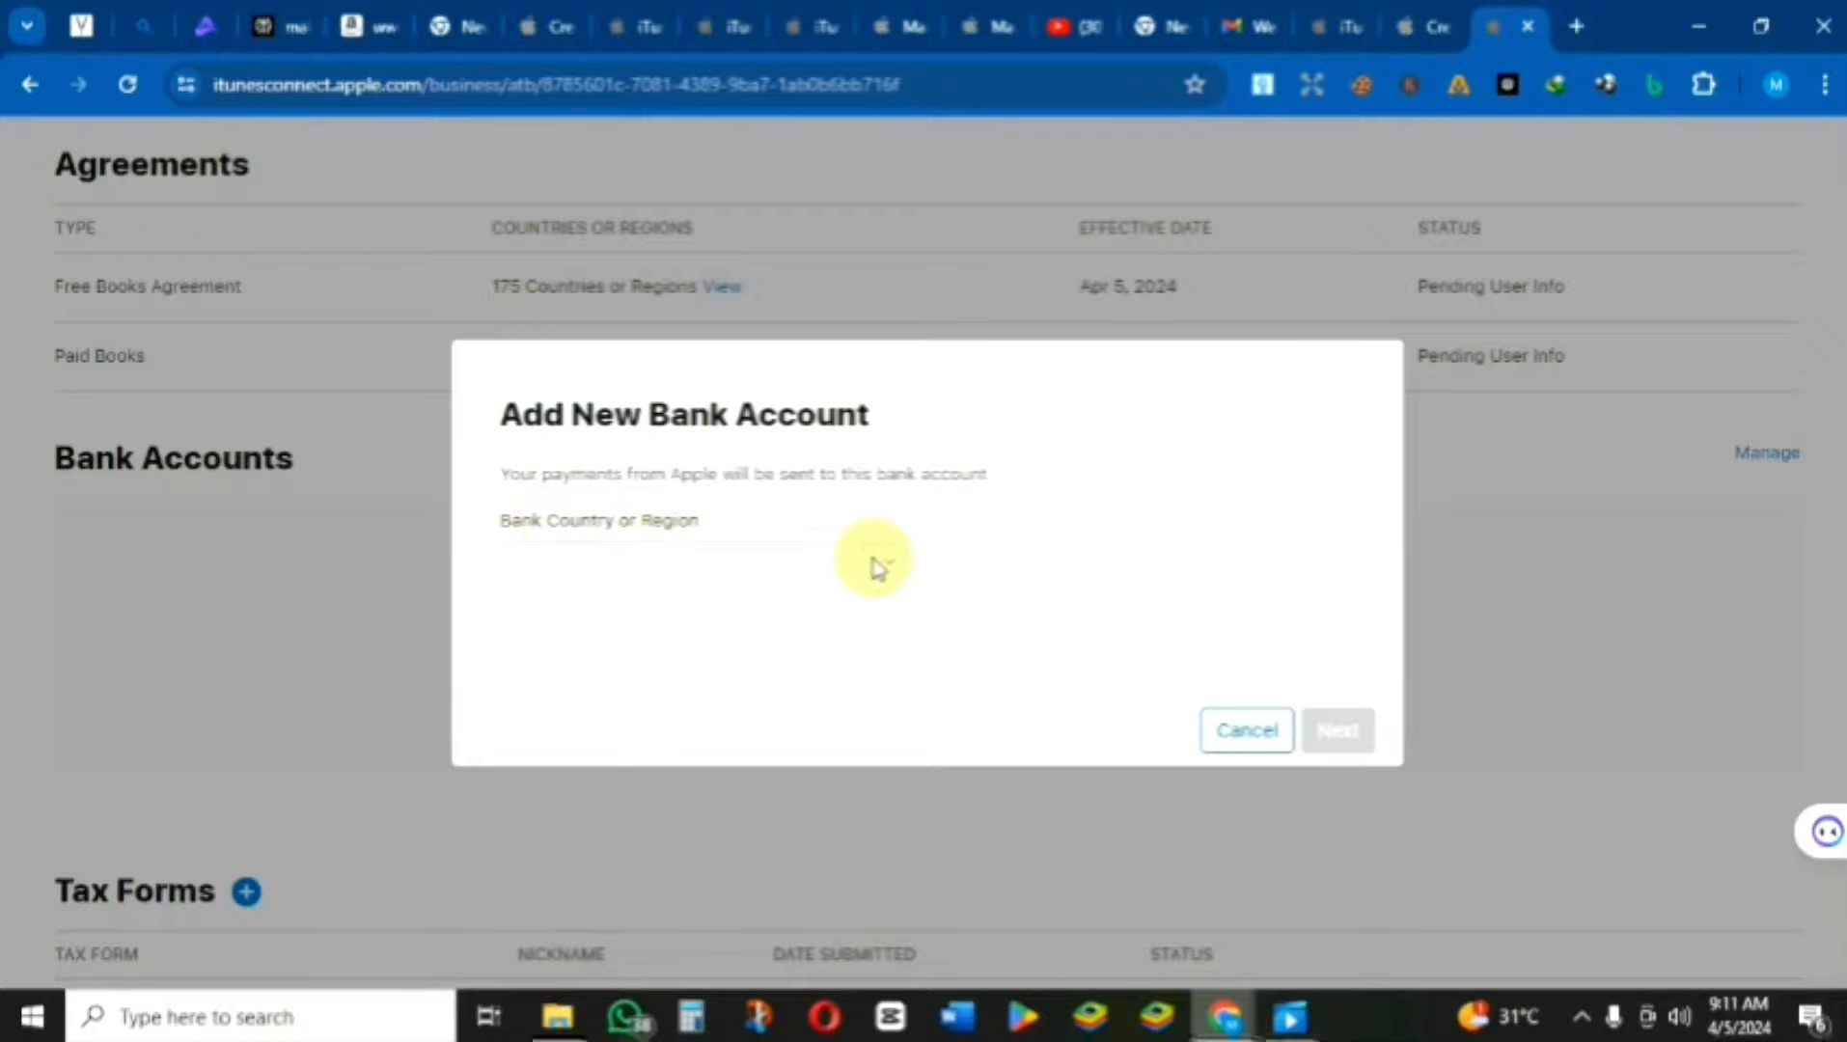
left_click(889, 569)
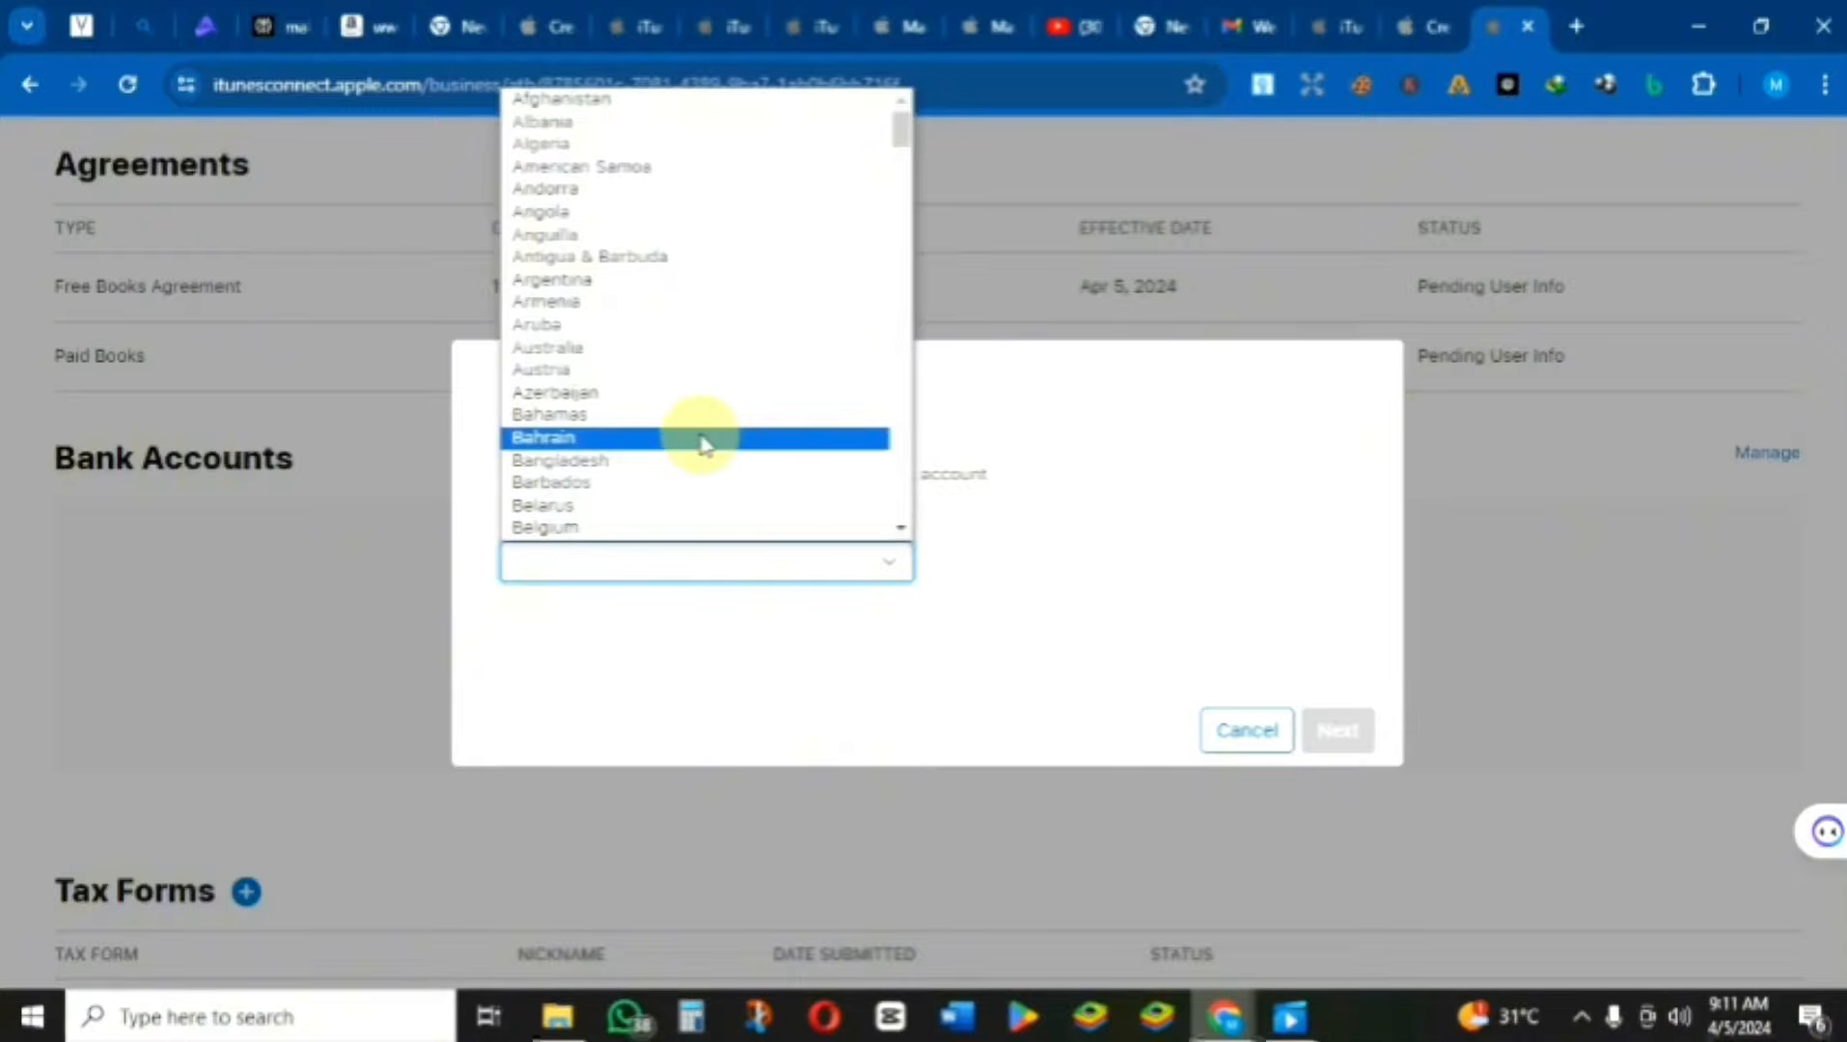
scroll(723, 290, "down", 20)
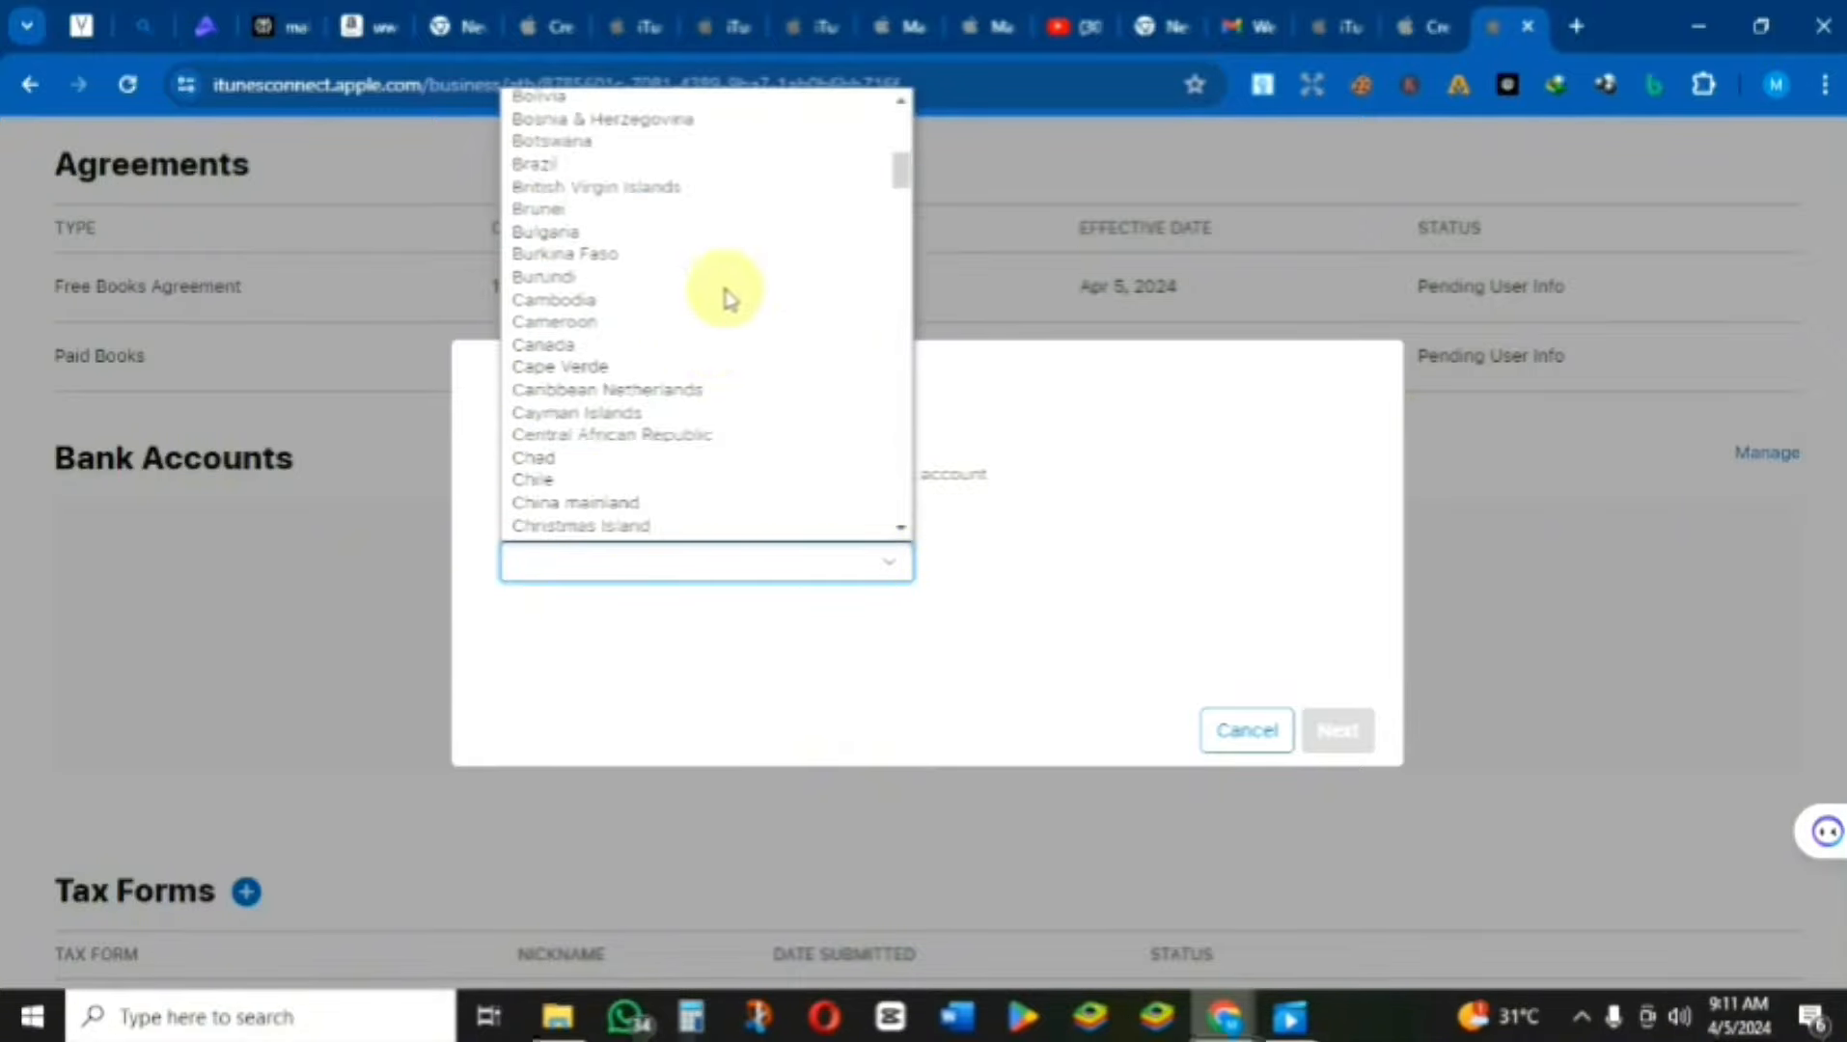
scroll(715, 353, "down", 5)
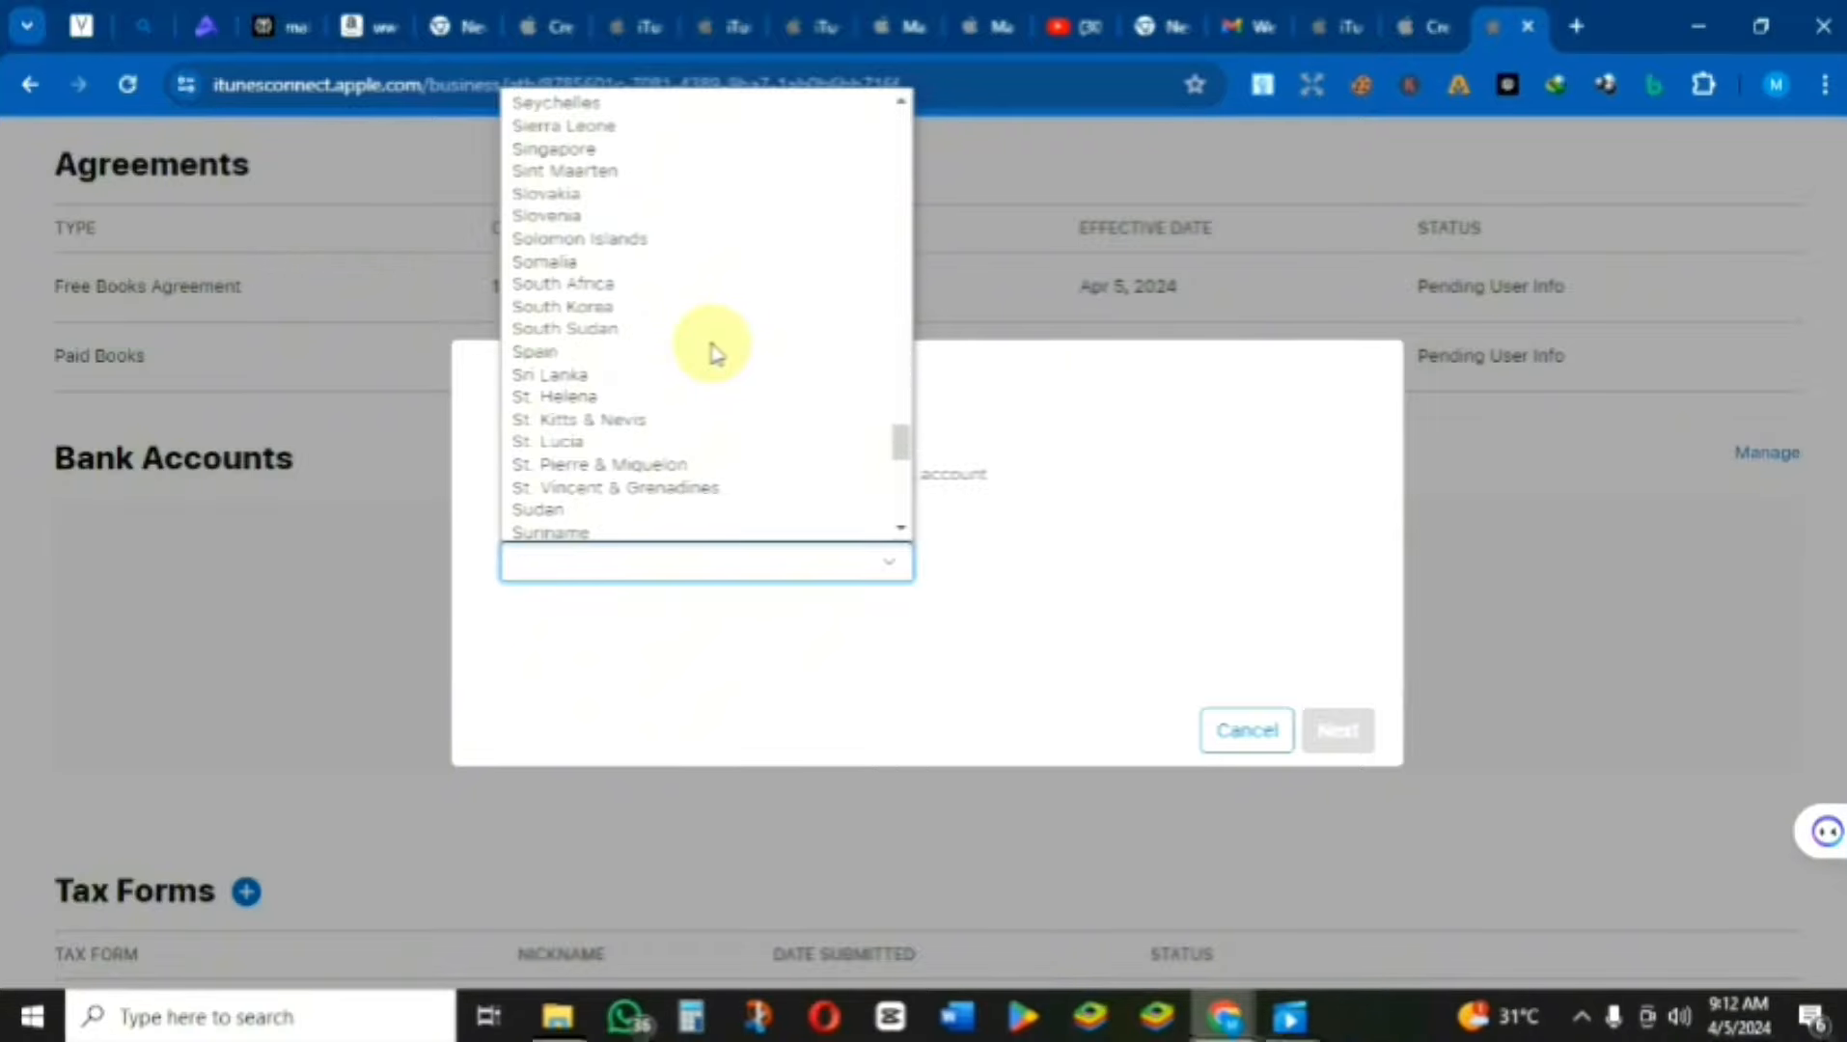
scroll(715, 353, "up", 20)
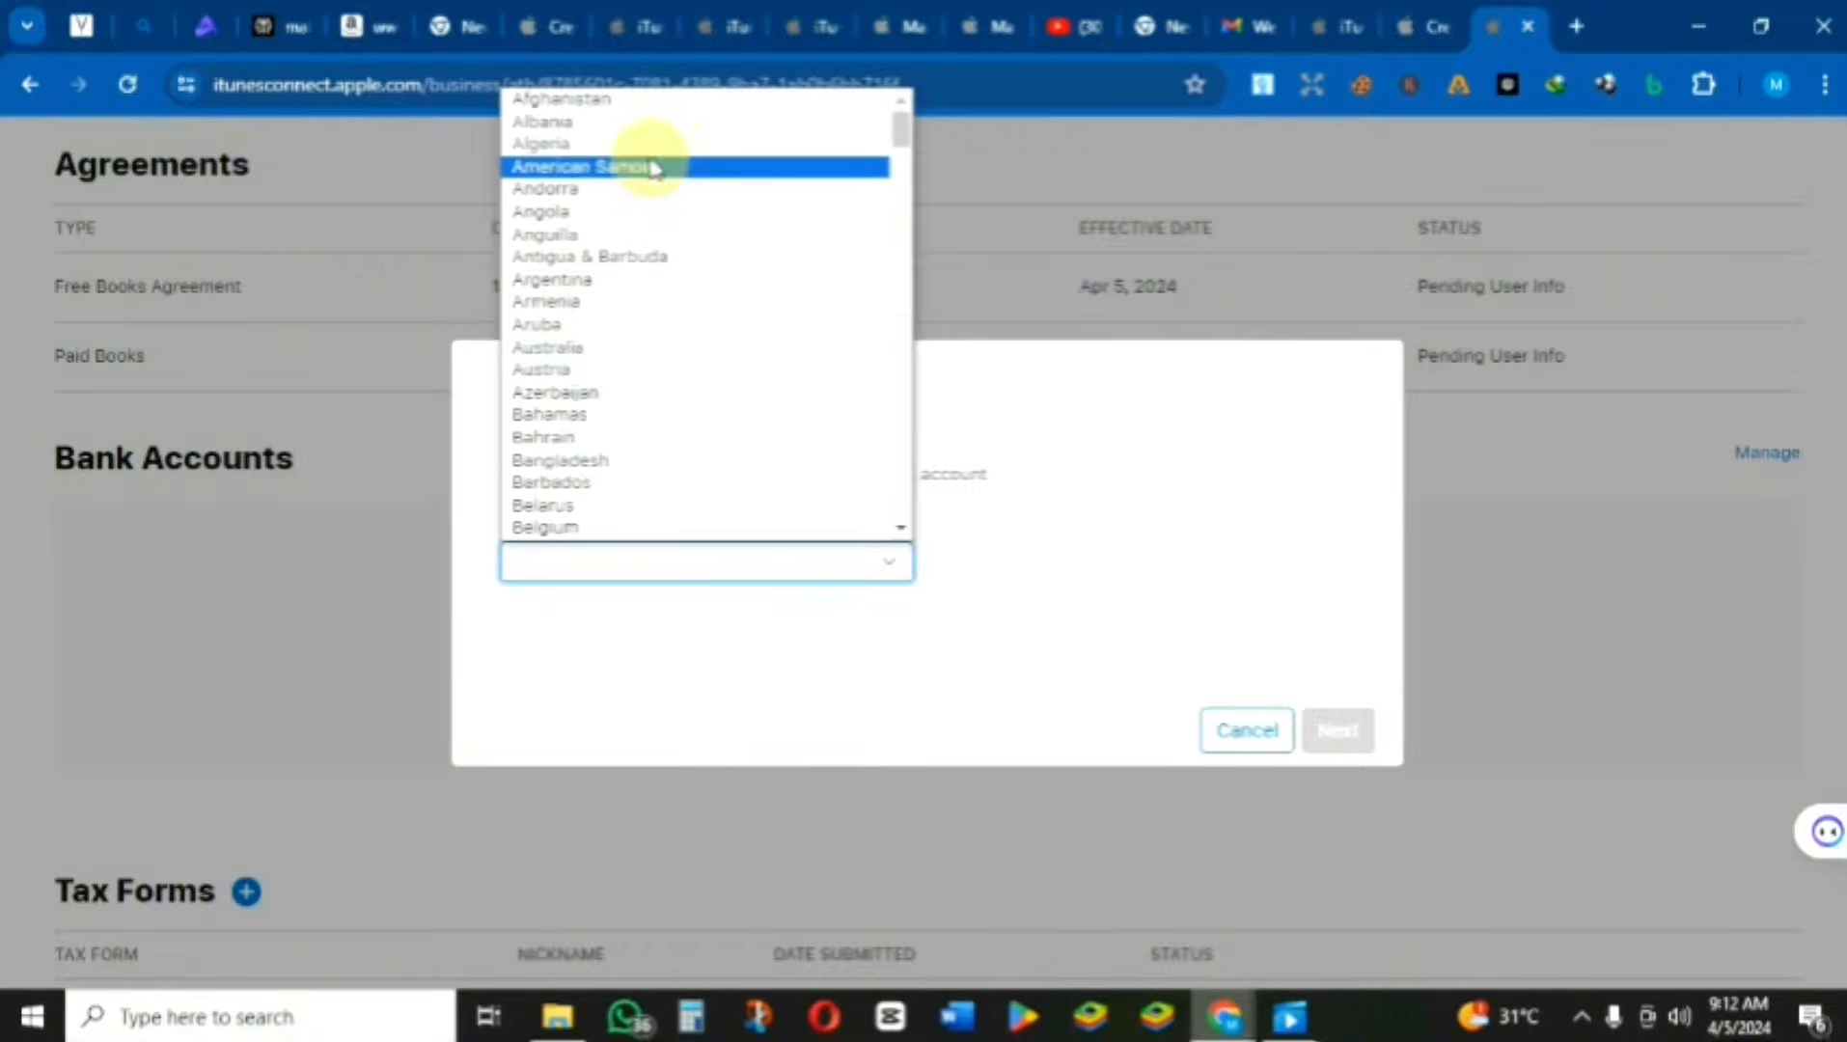
scroll(618, 425, "down", 20)
scroll(619, 425, "down", 15)
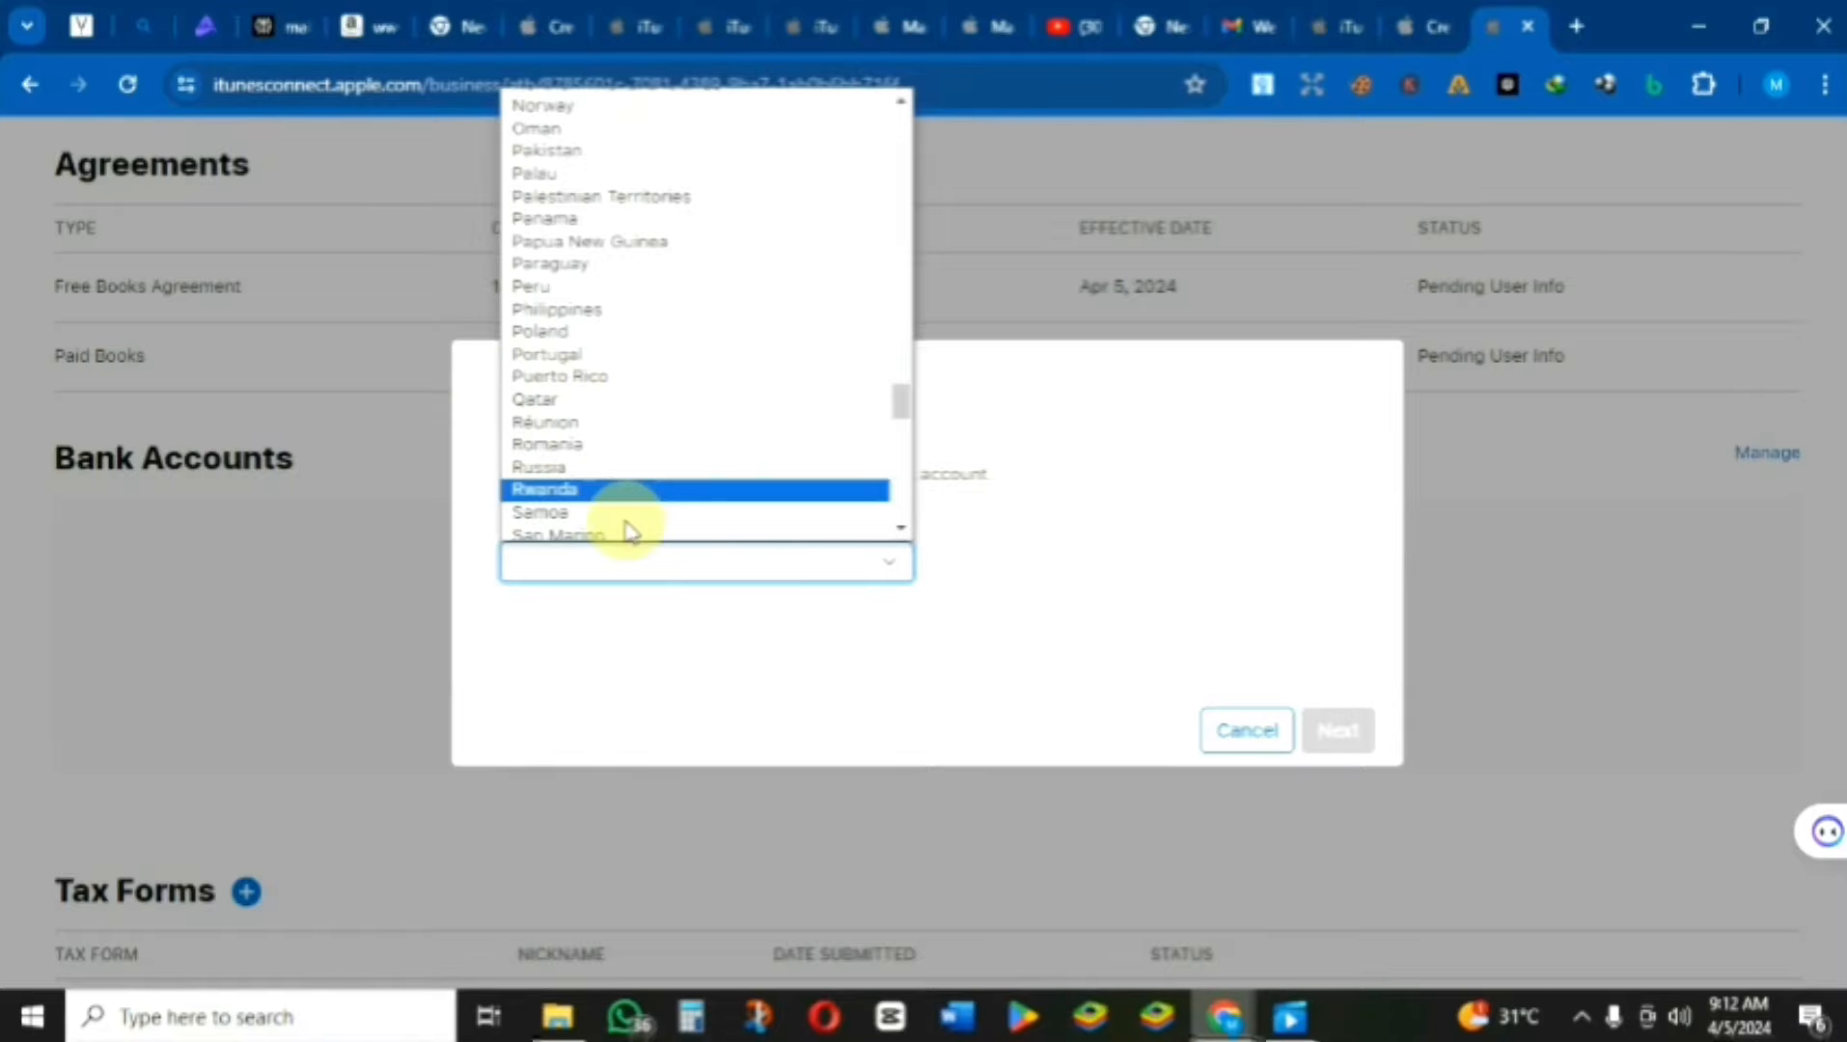
scroll(636, 434, "down", 15)
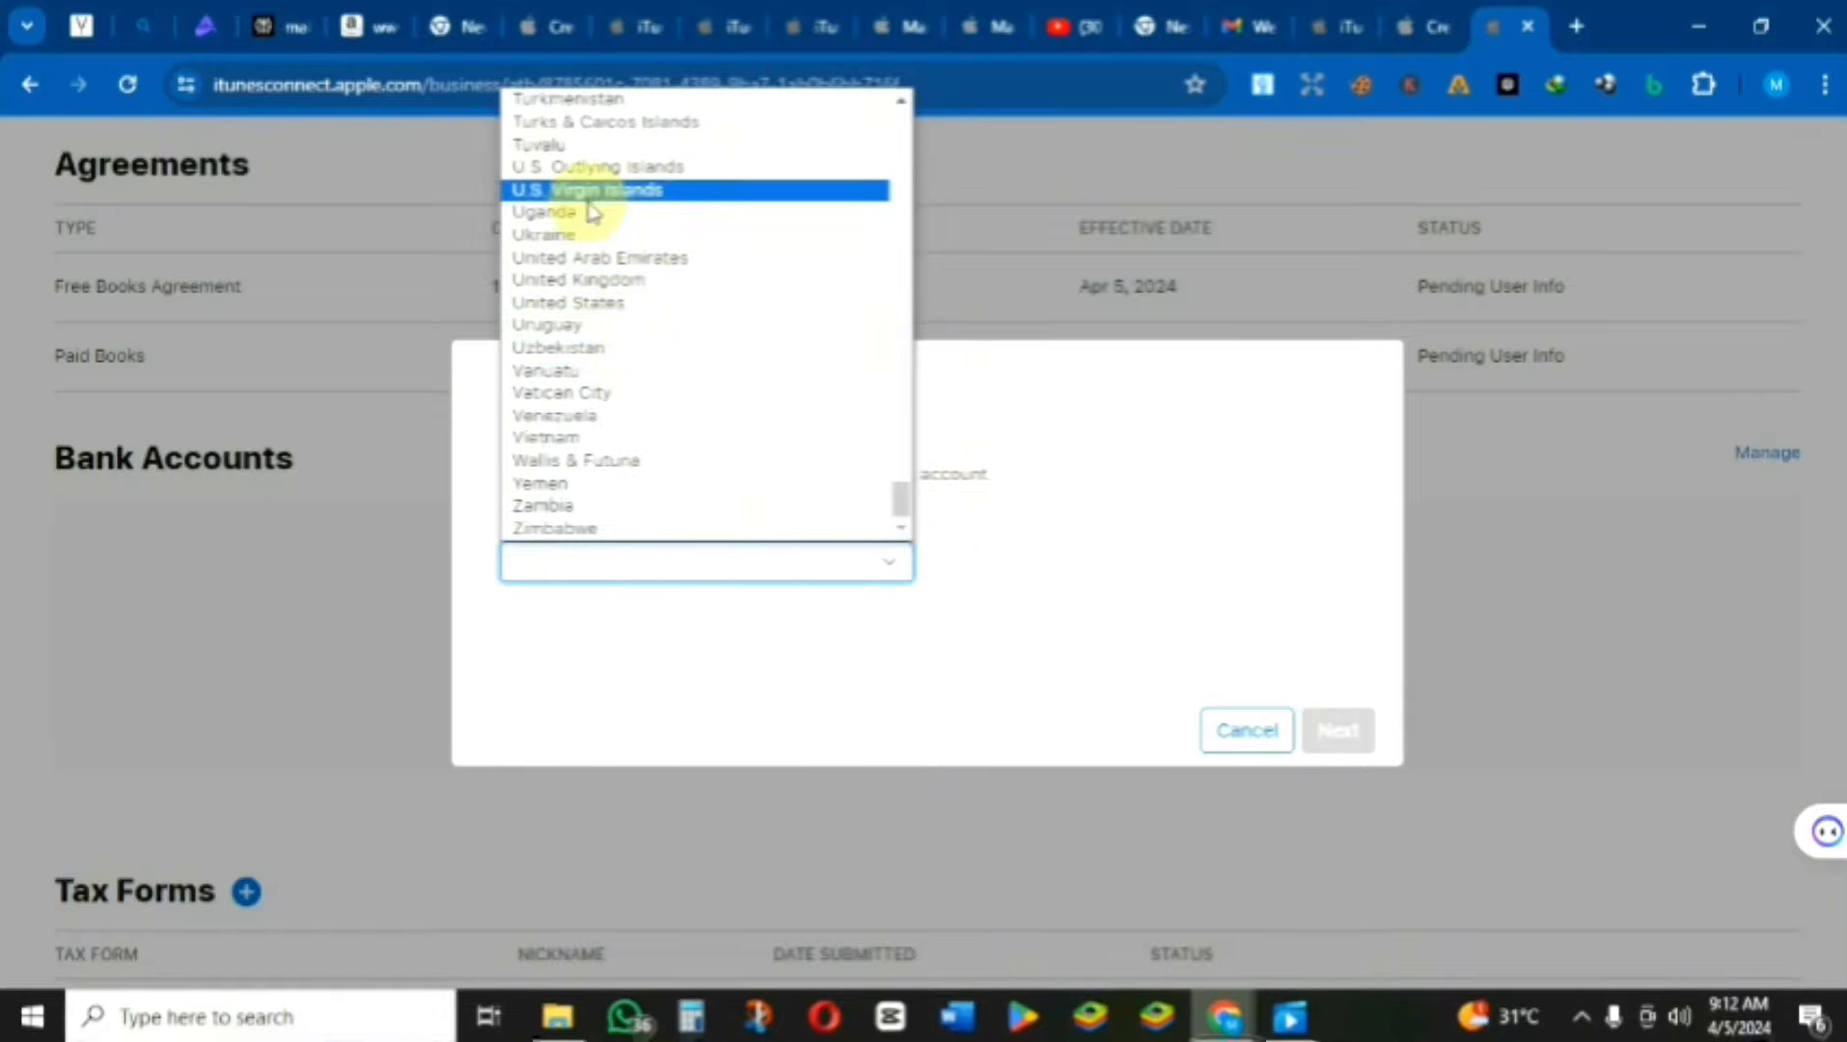
scroll(577, 279, "up", 4)
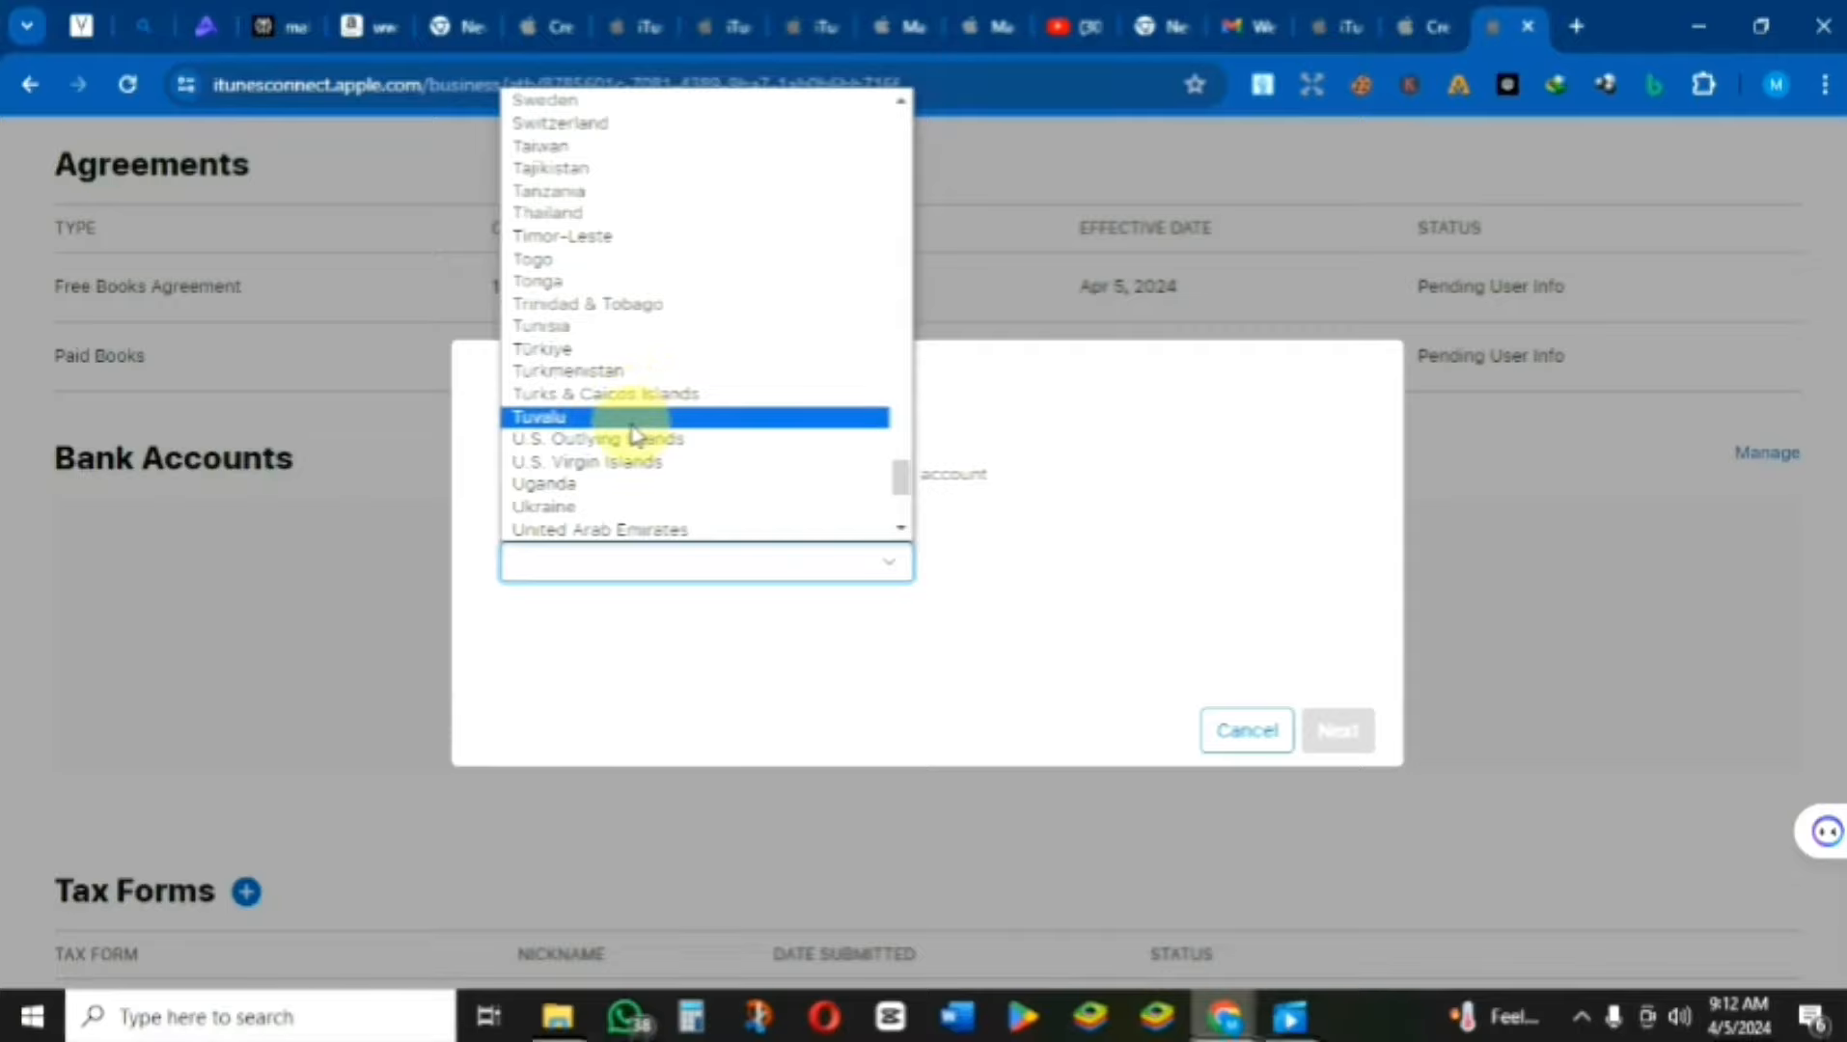
scroll(610, 405, "down", 4)
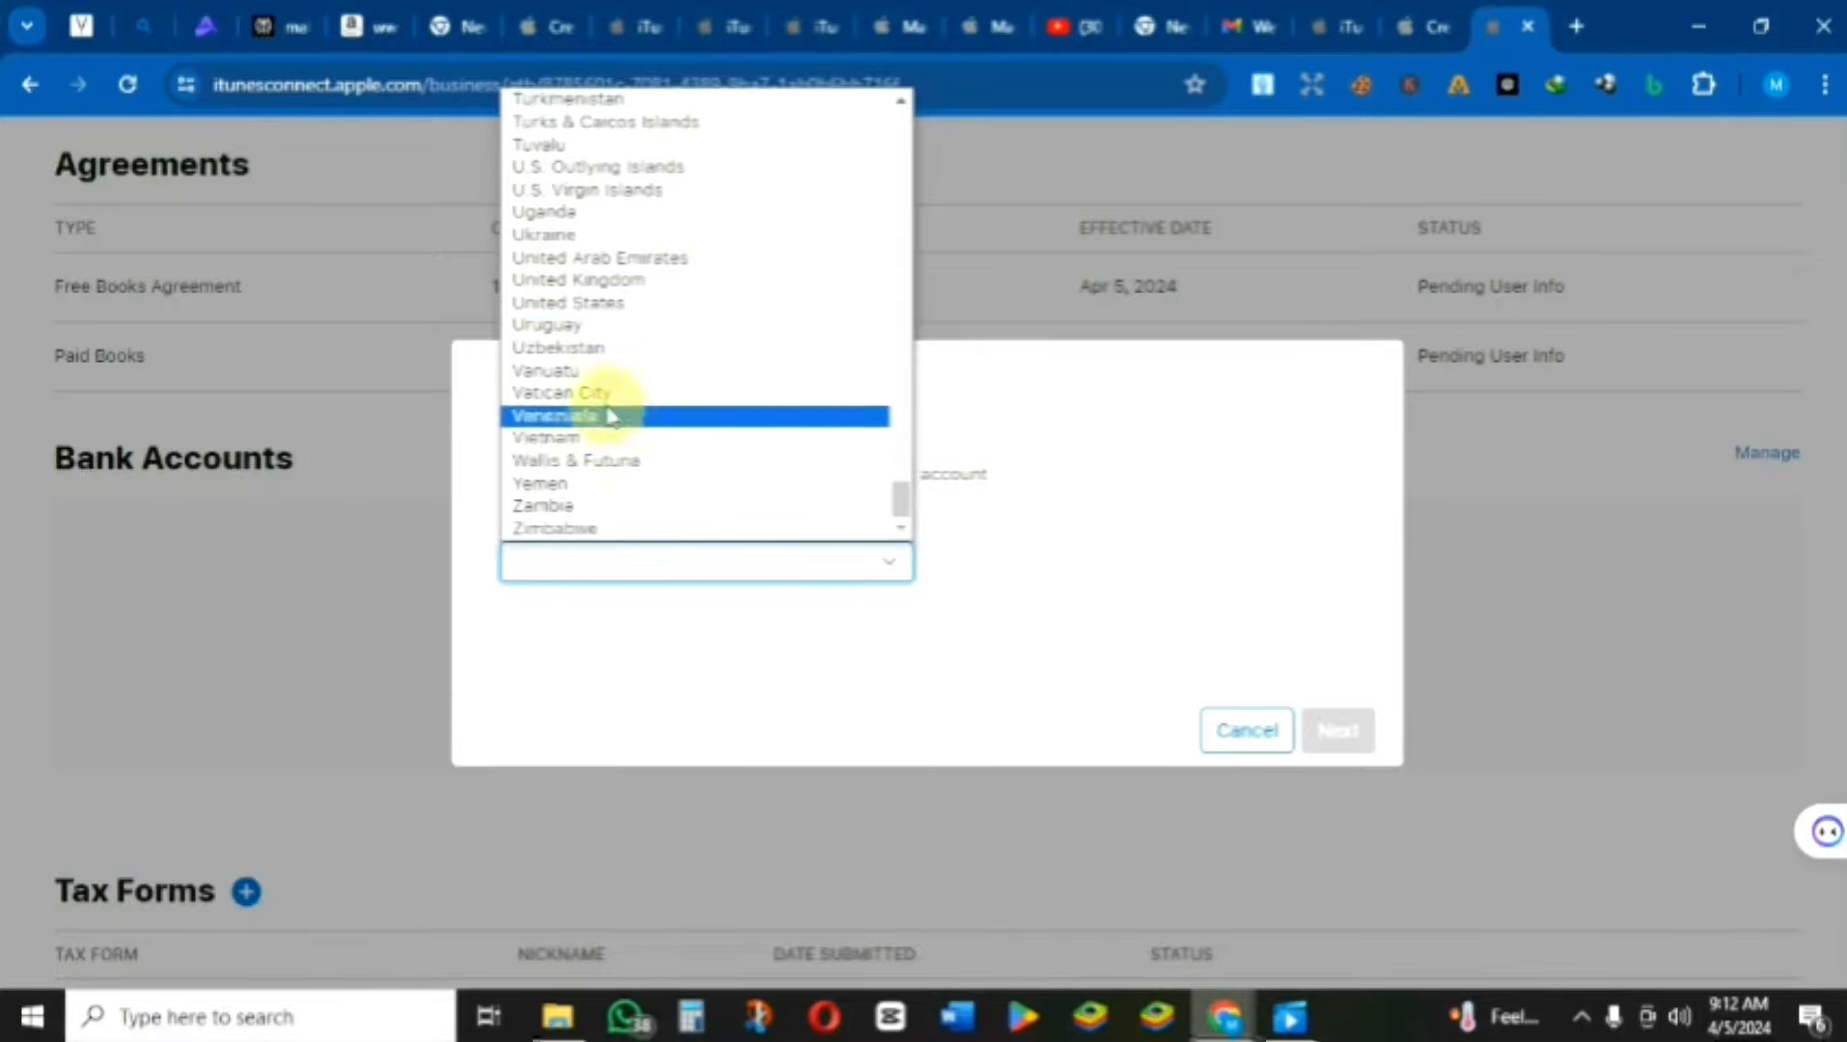
left_click(559, 303)
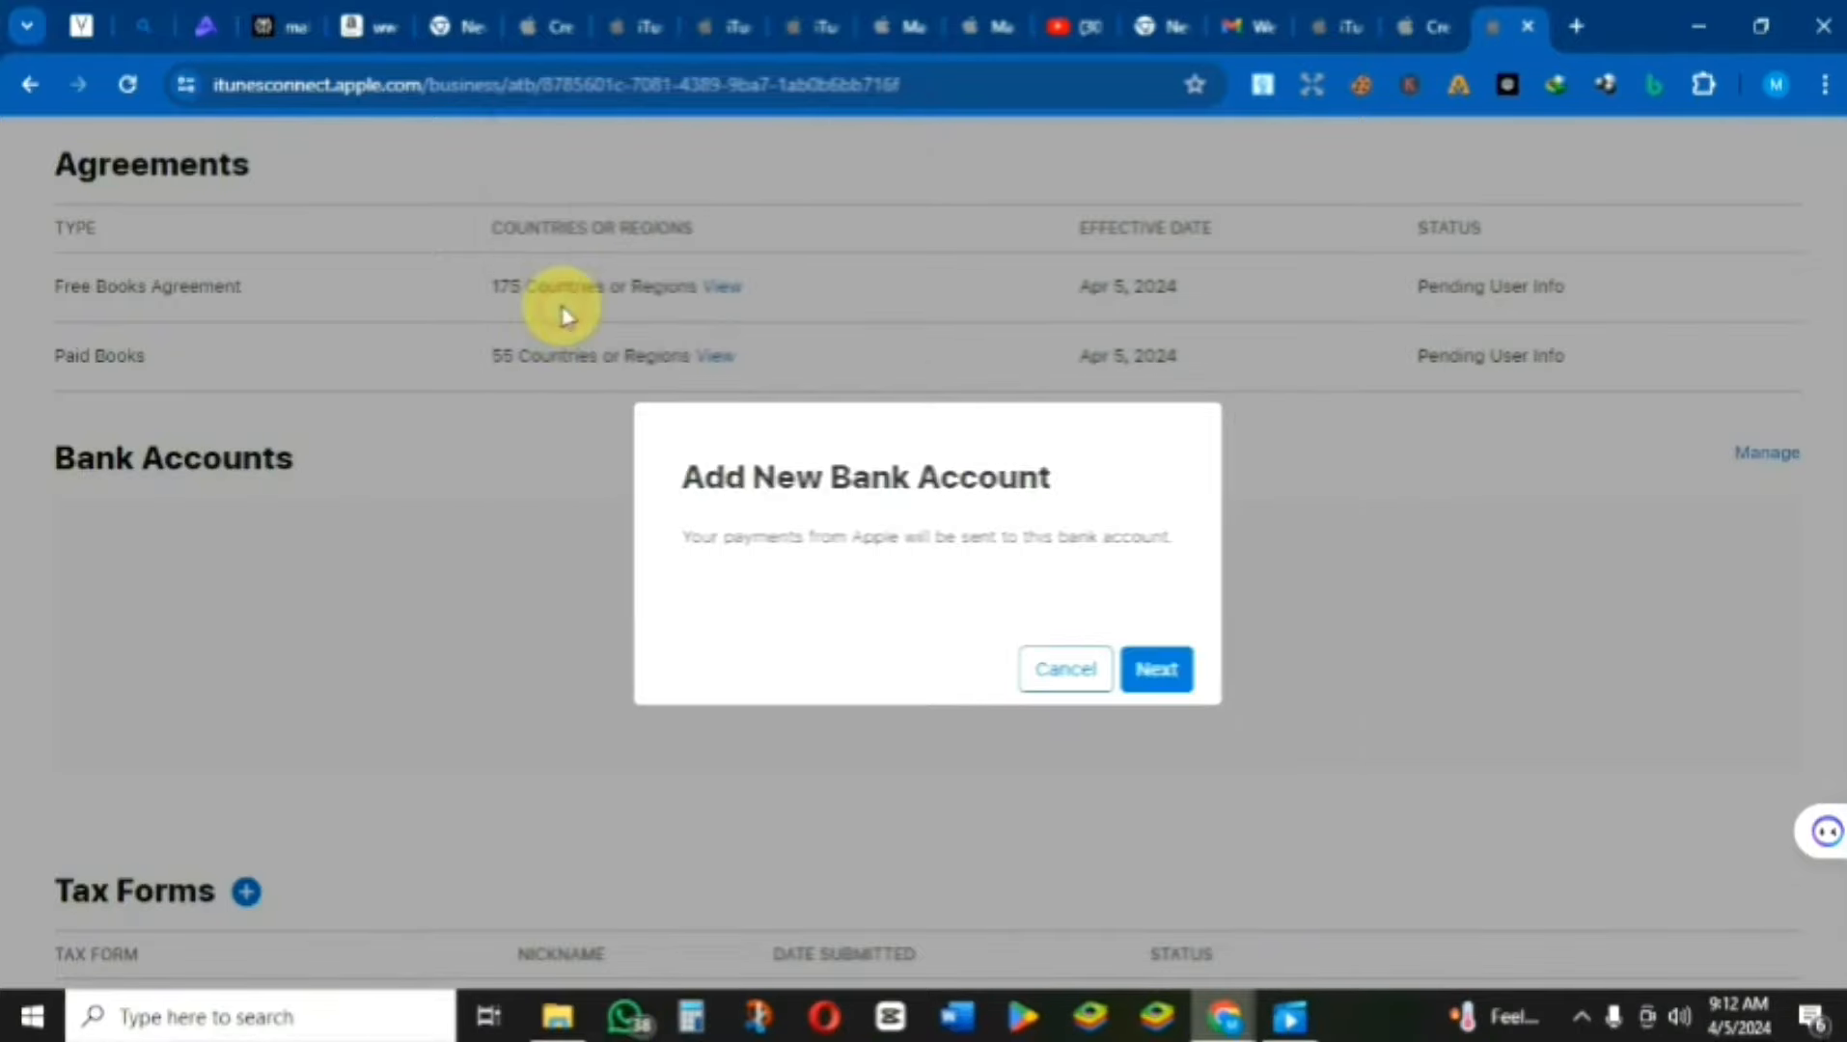
left_click(1154, 668)
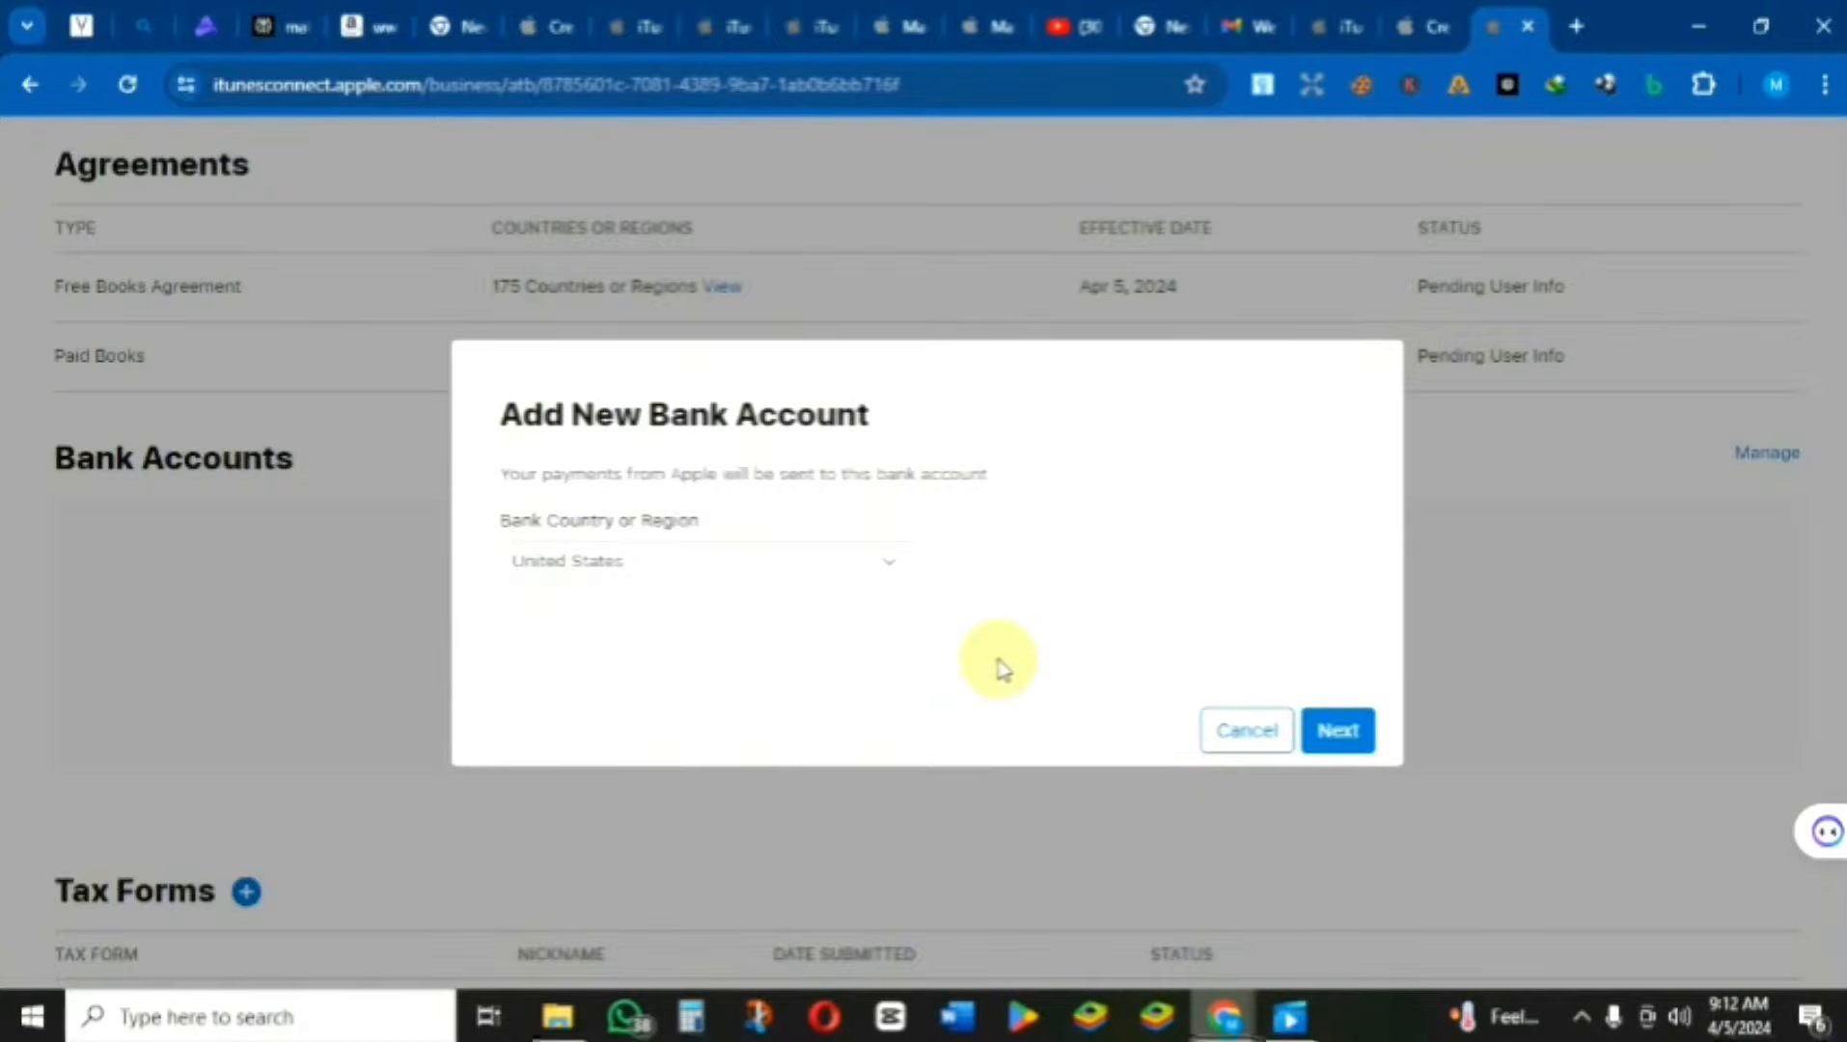
Continue to the bank account details and set the account currency to US Dollar
left_click(1339, 732)
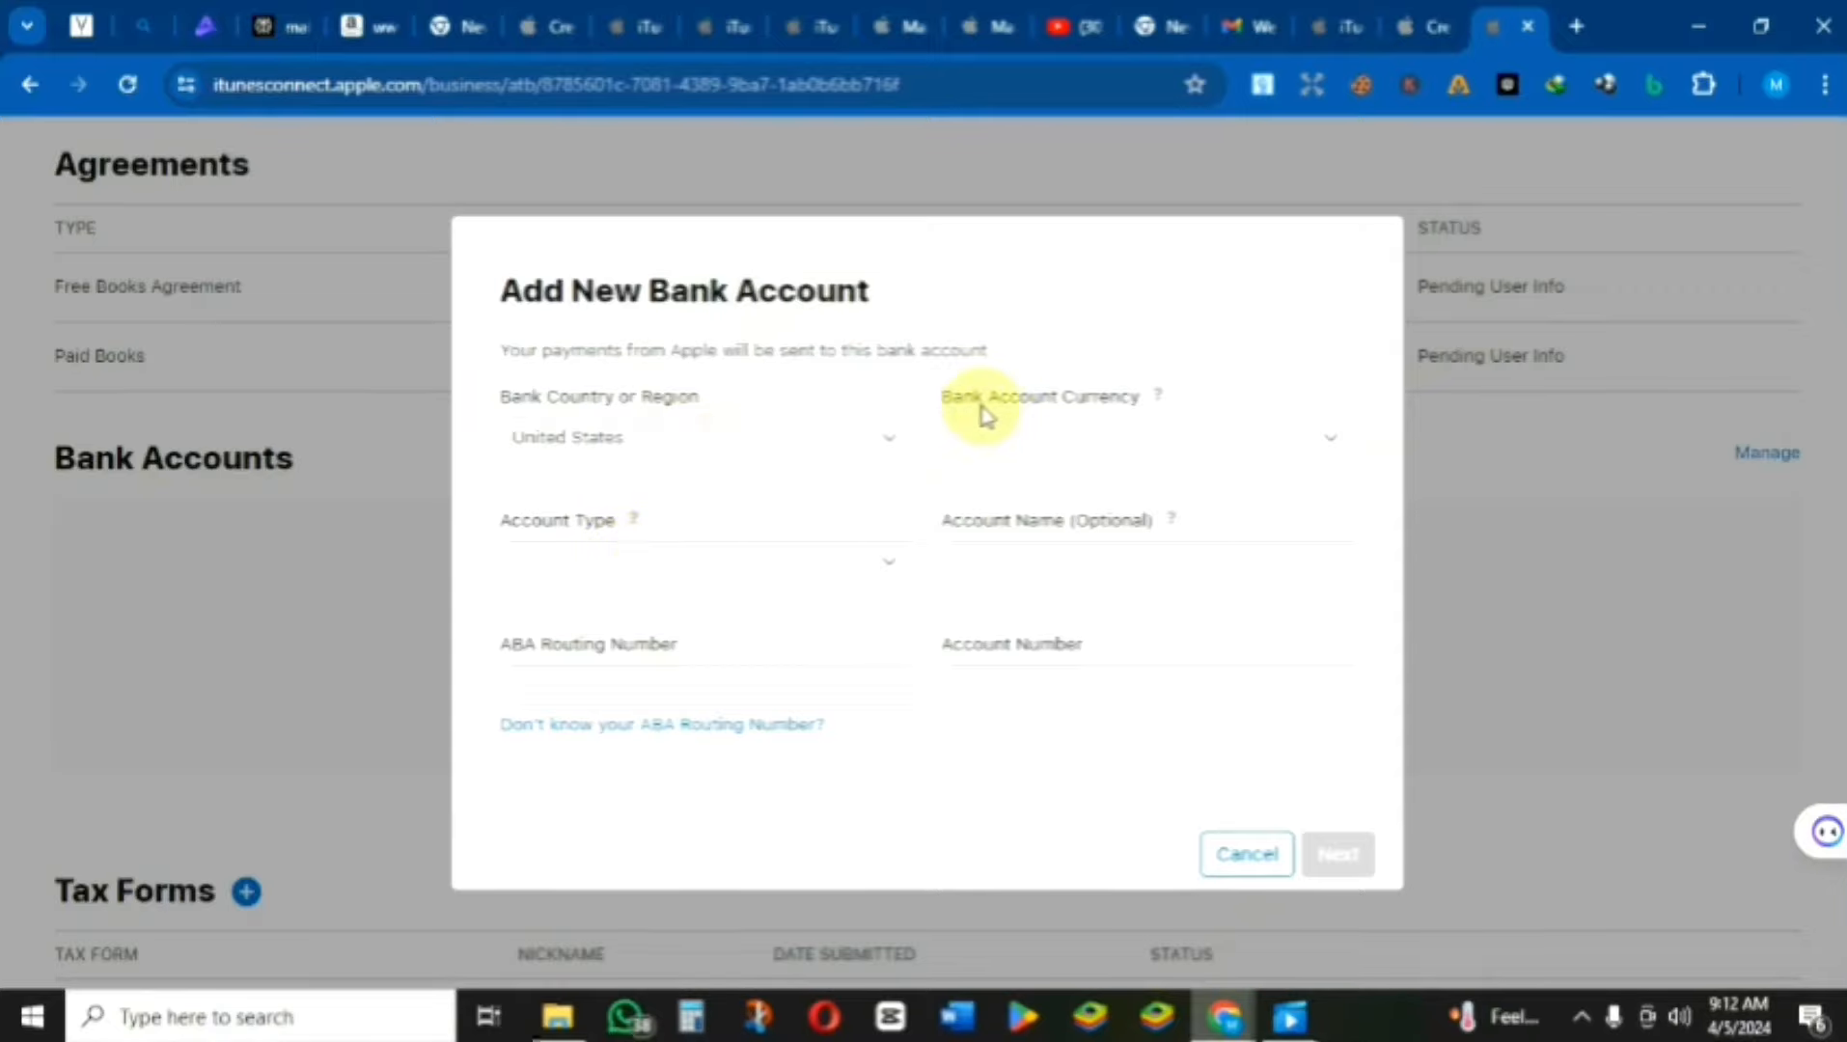
left_click(1312, 444)
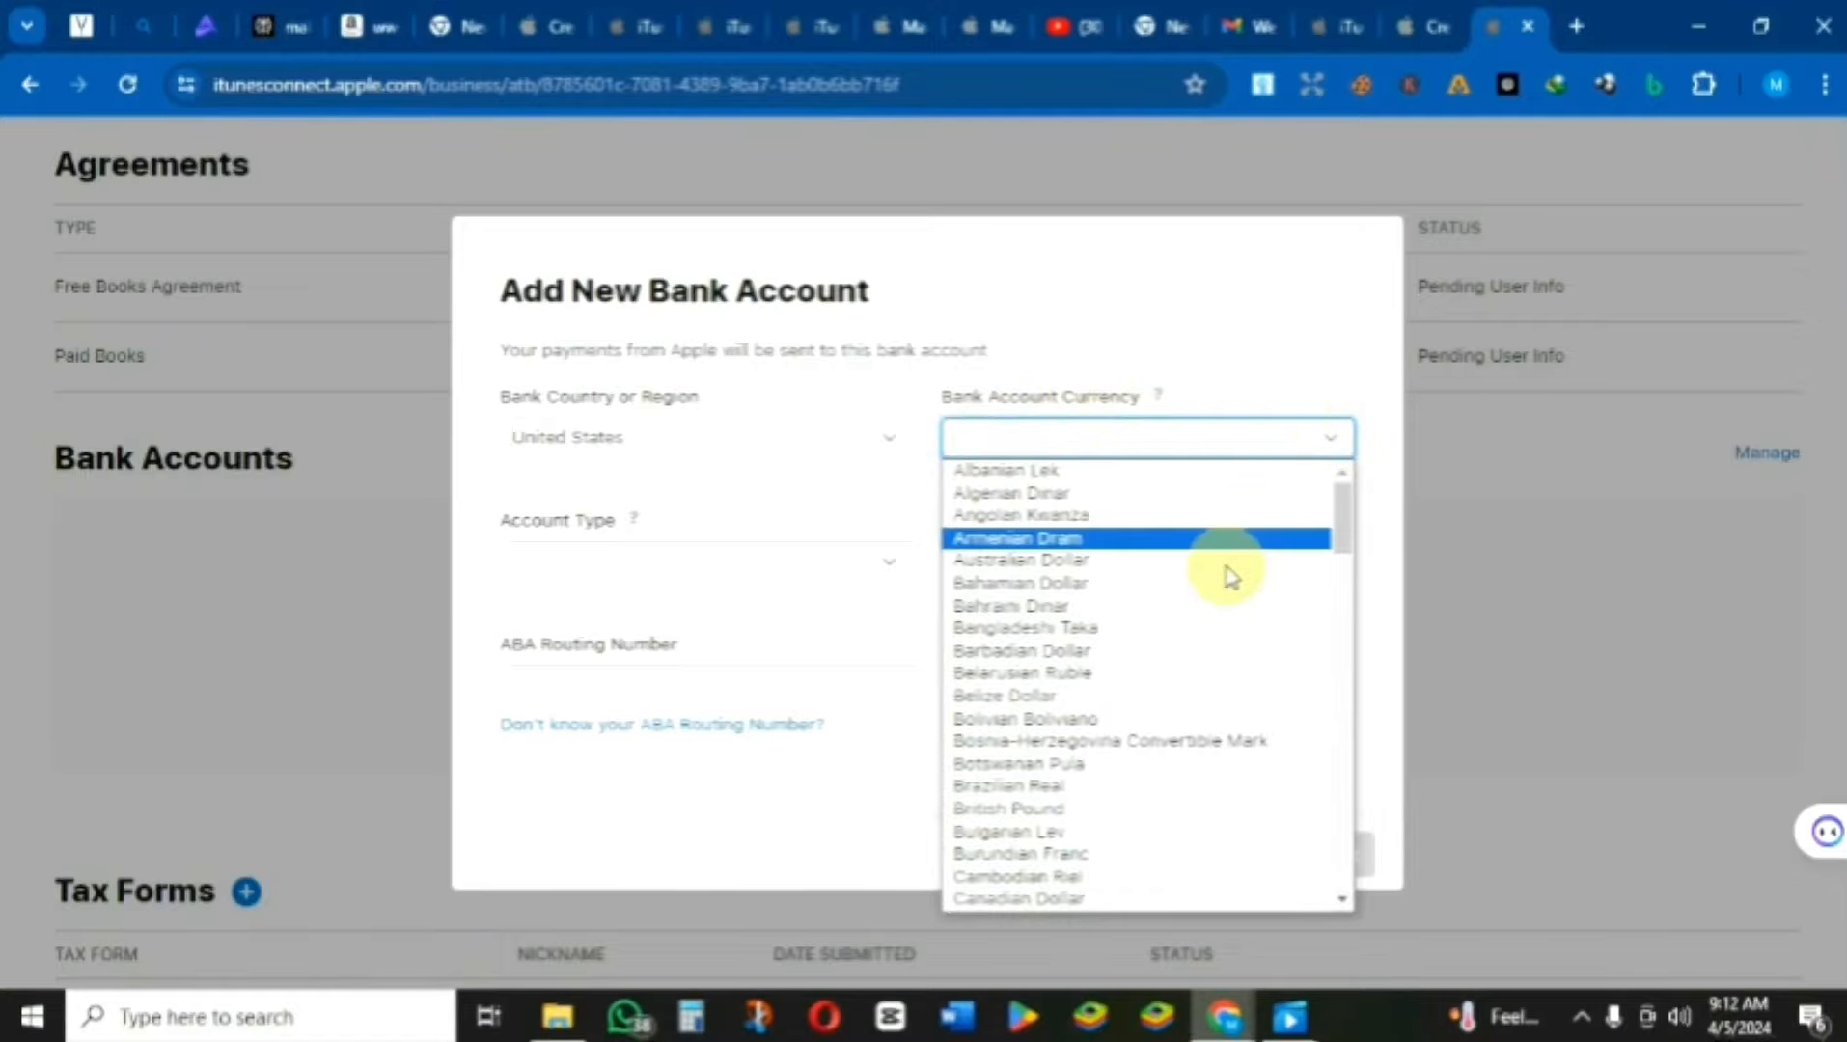
scroll(1230, 577, "down", 15)
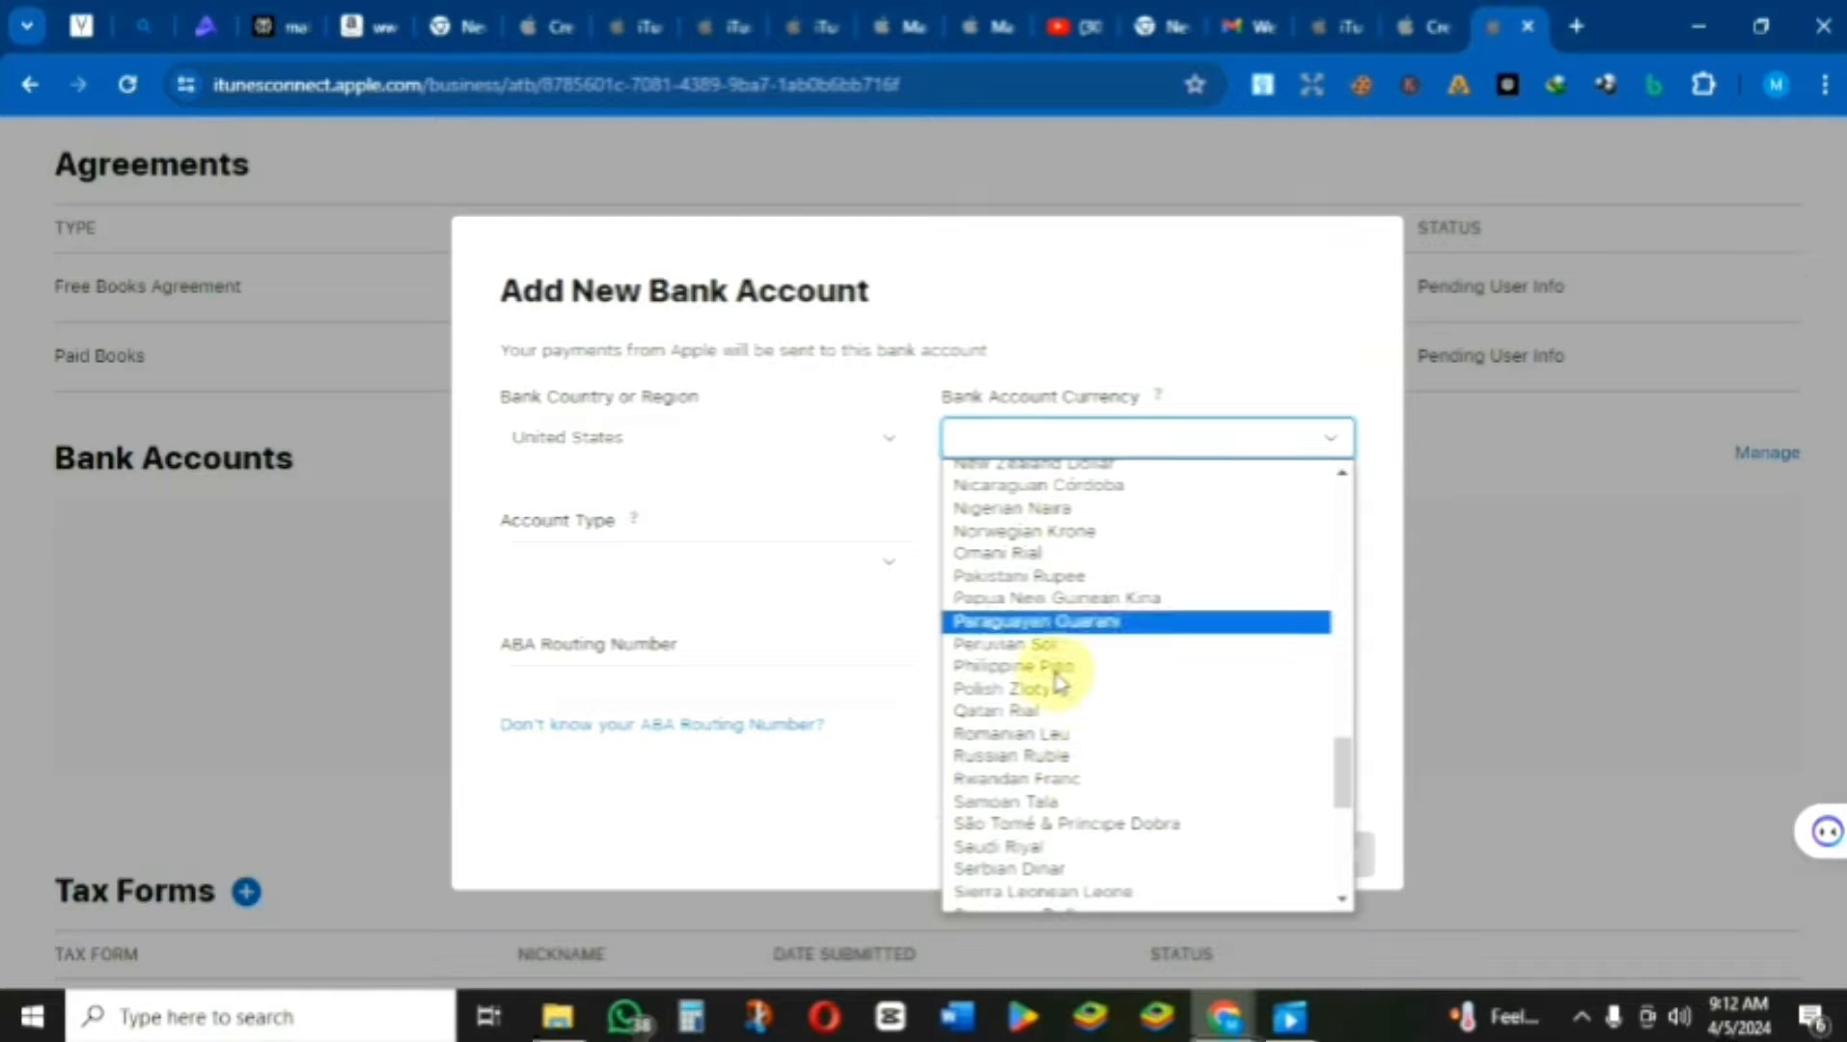
scroll(1059, 682, "down", 8)
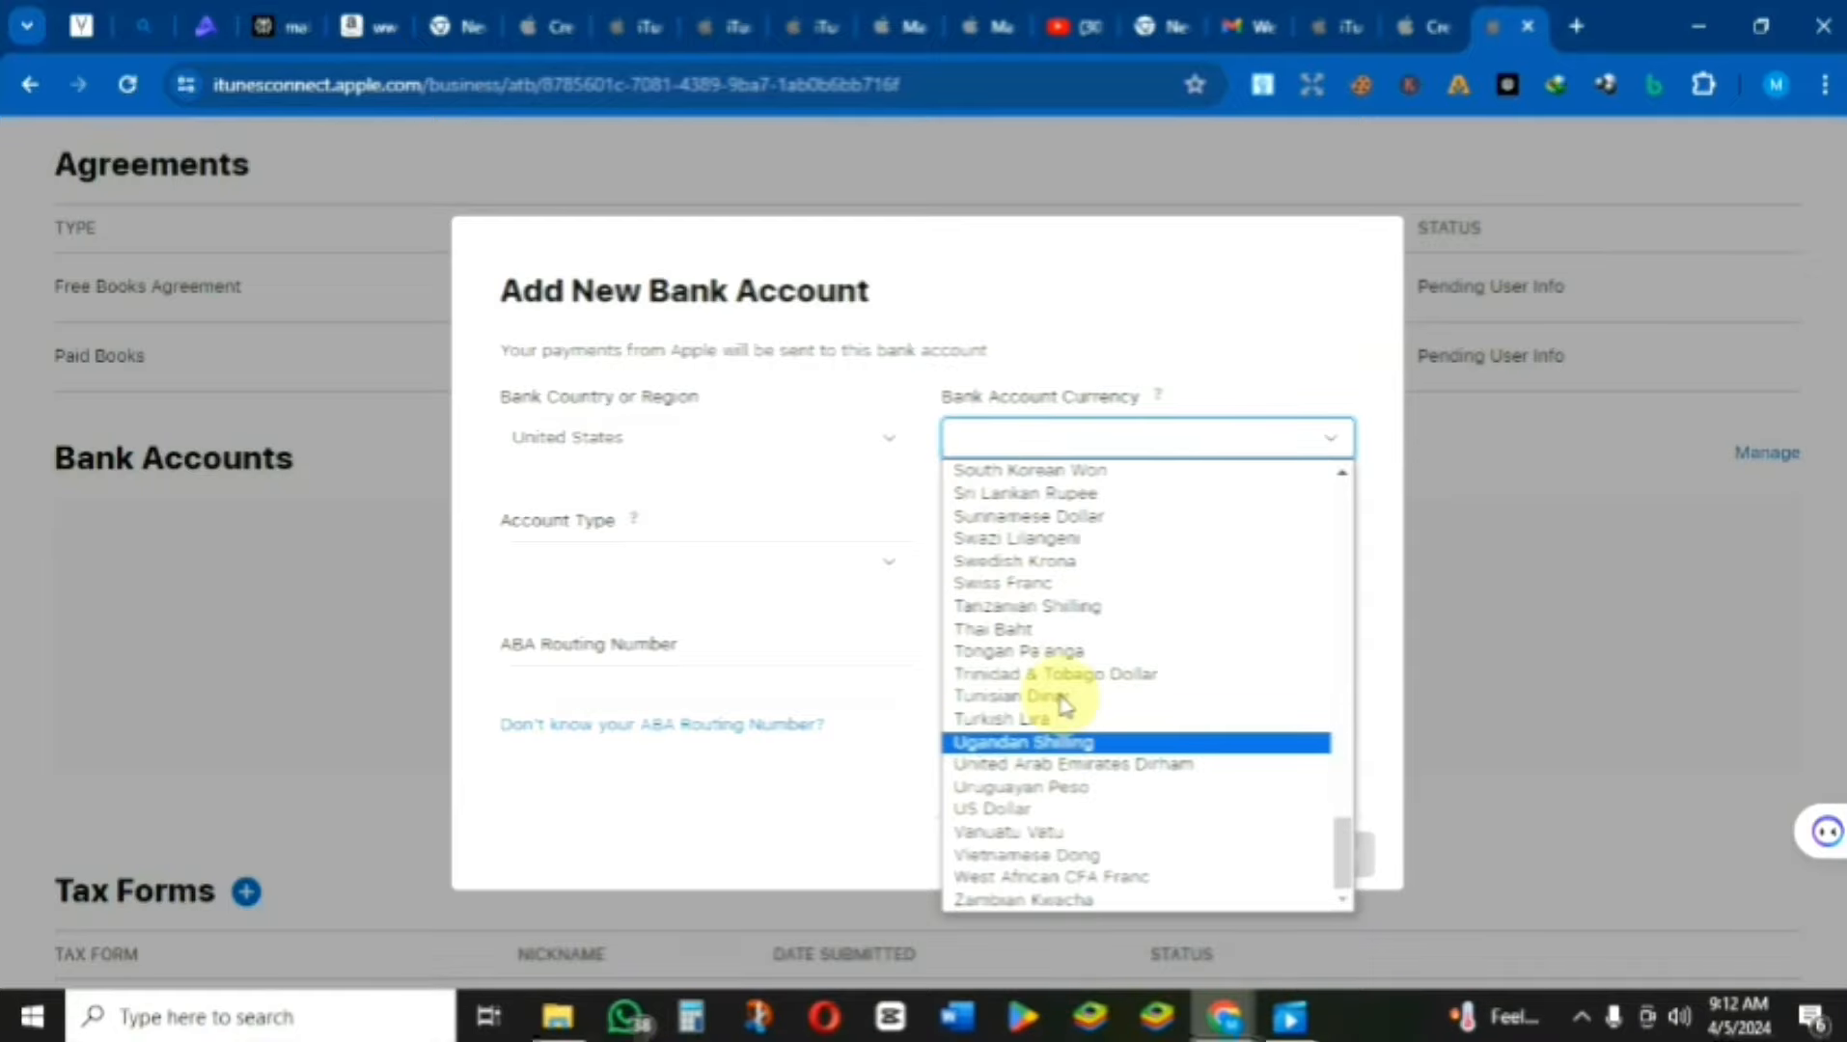
left_click(1032, 810)
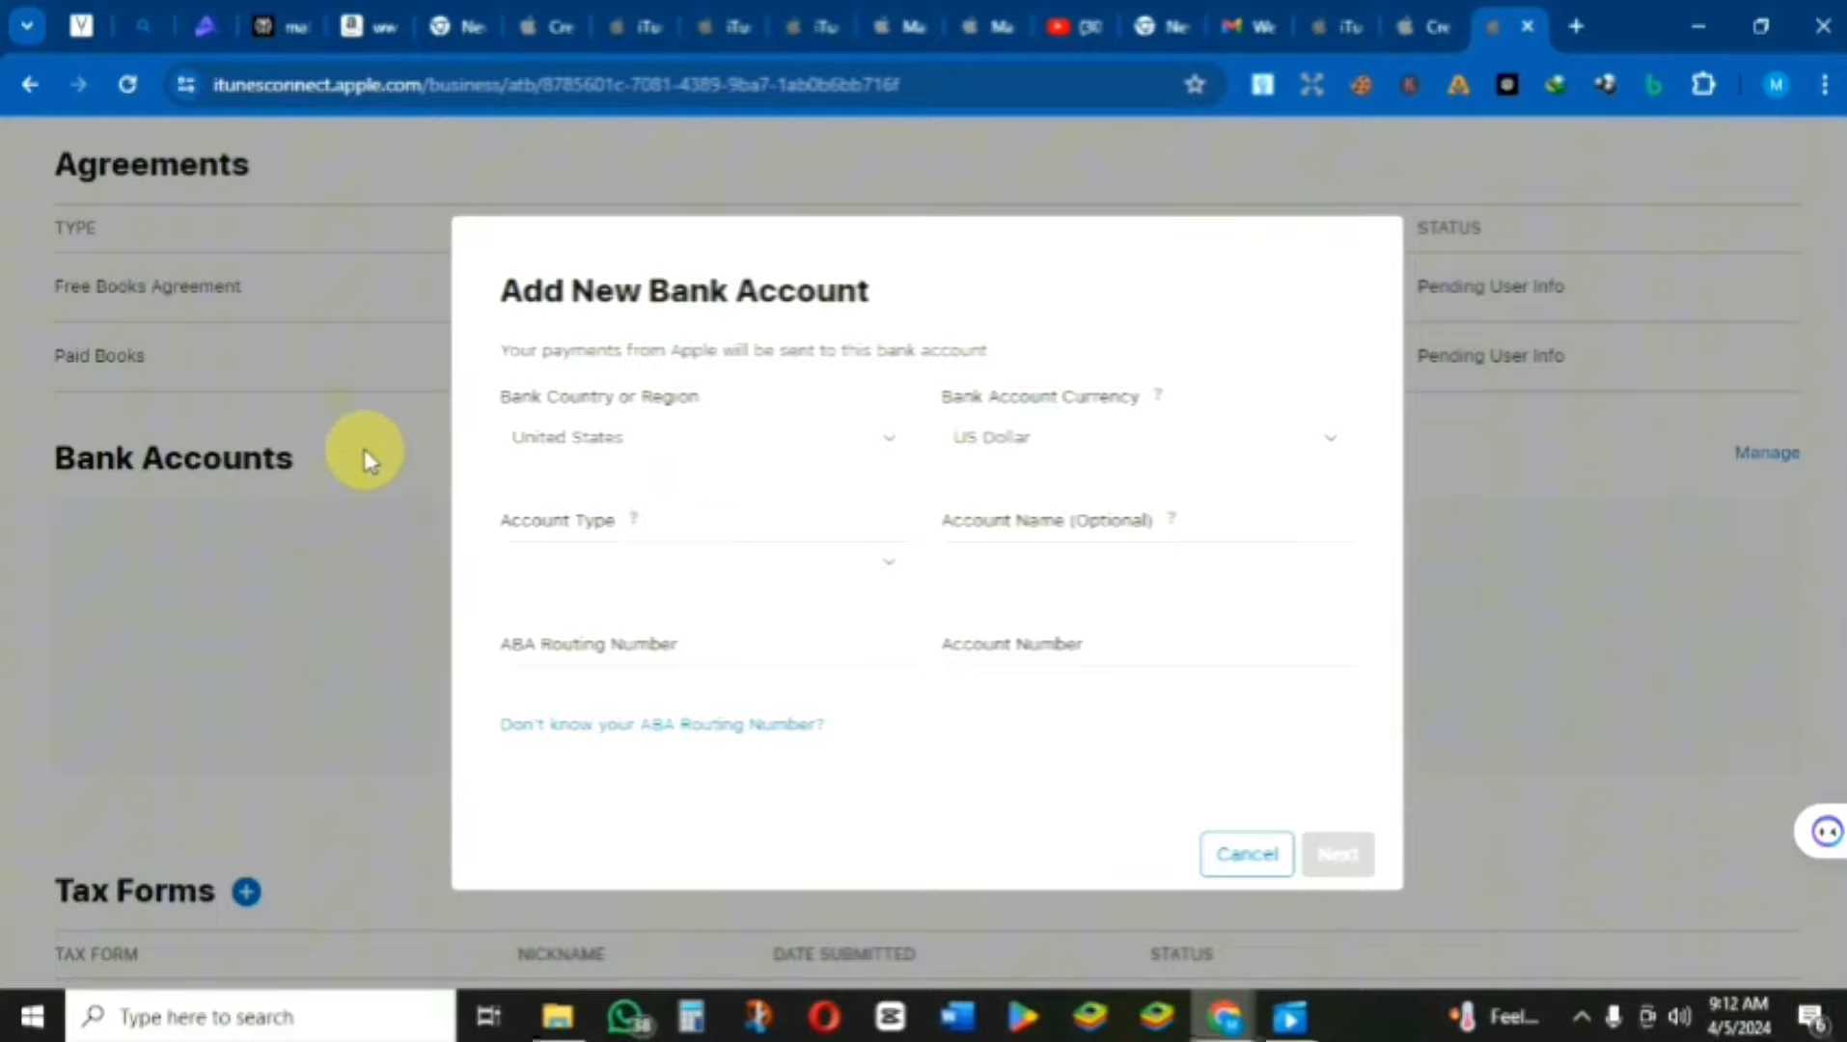
Enter the account holder's name, choose Checking as account type, then select the routing and account number fields
left_click(977, 559)
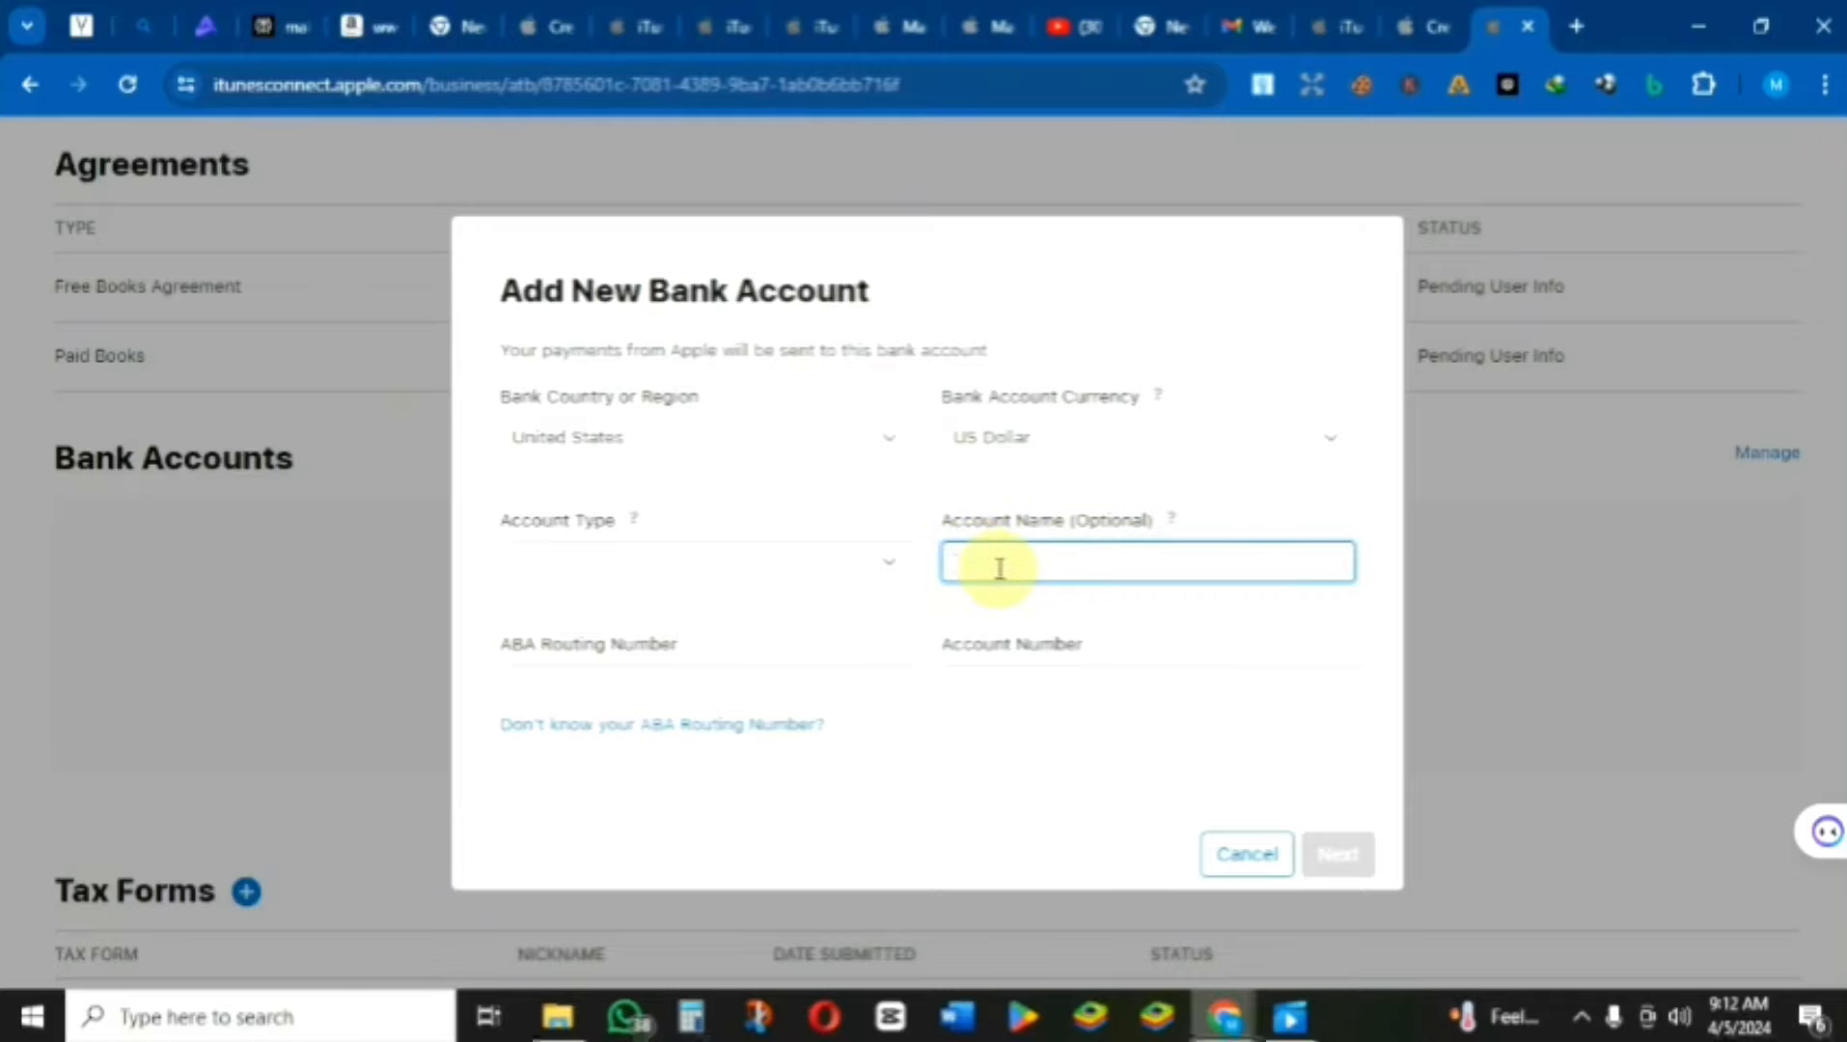
type("M")
type("ed")
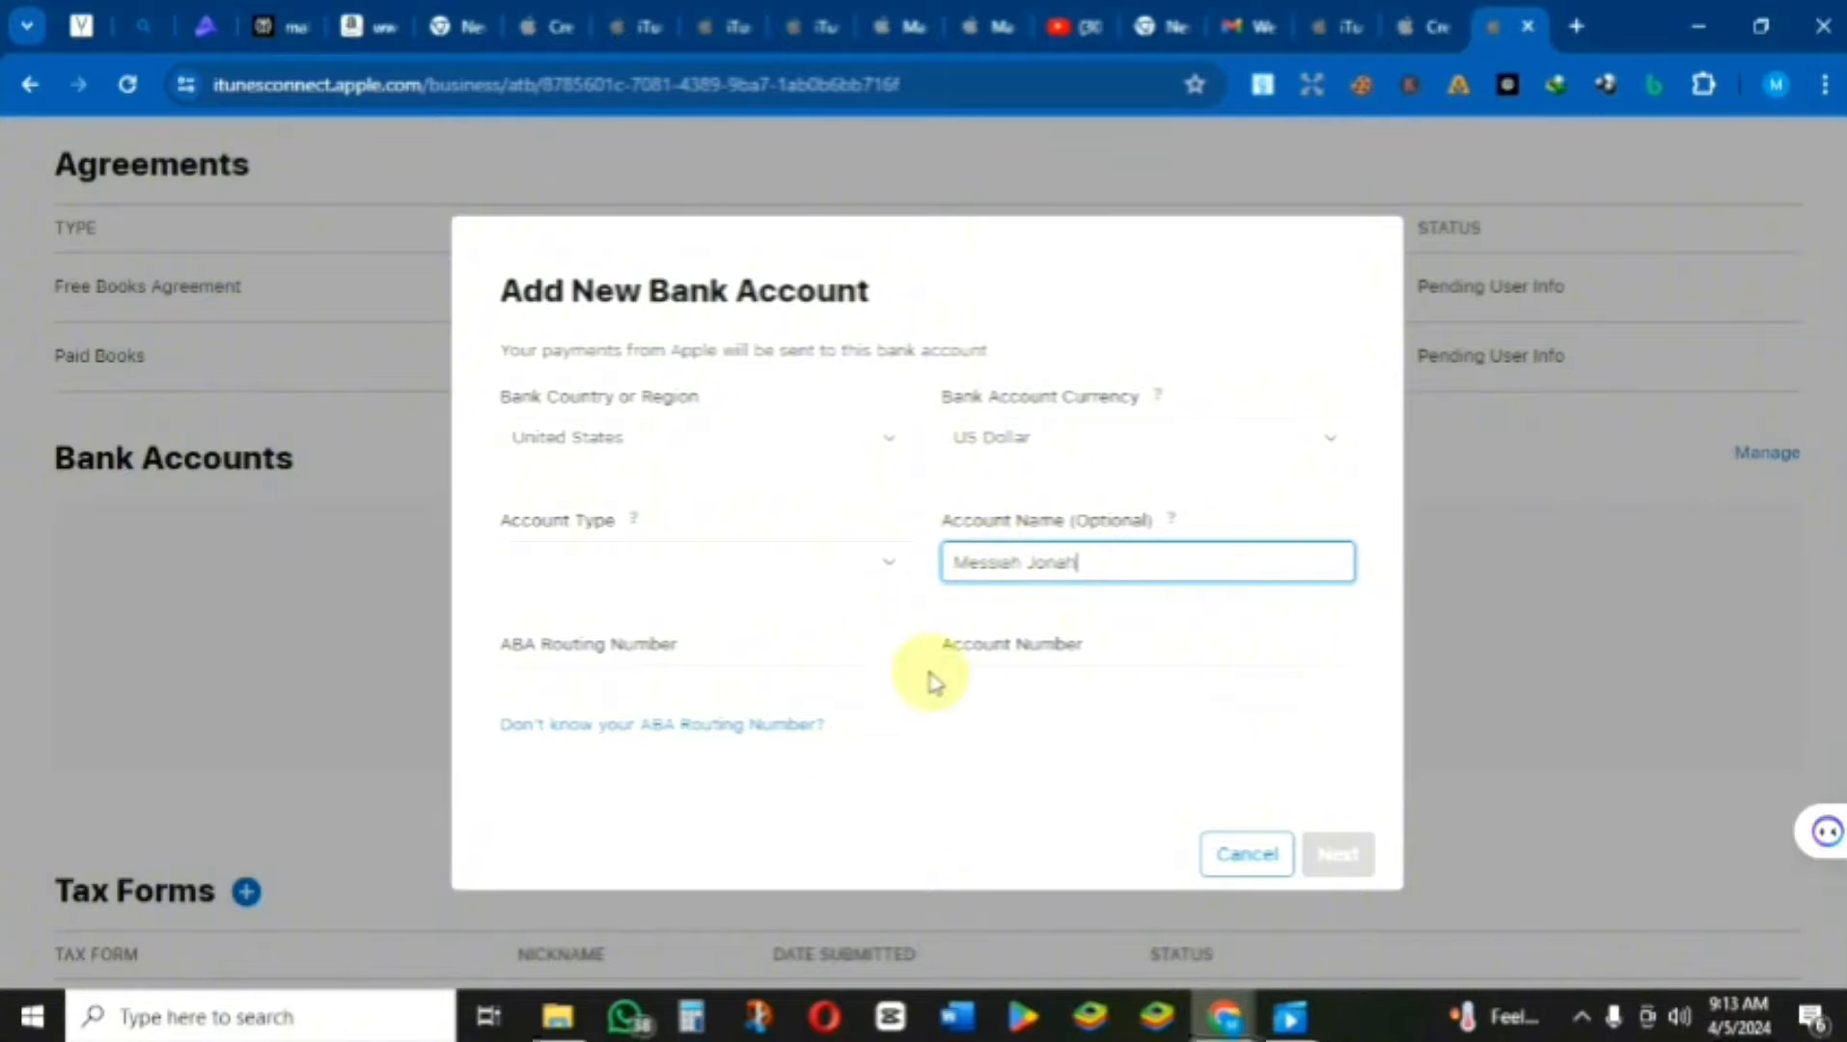
left_click(656, 563)
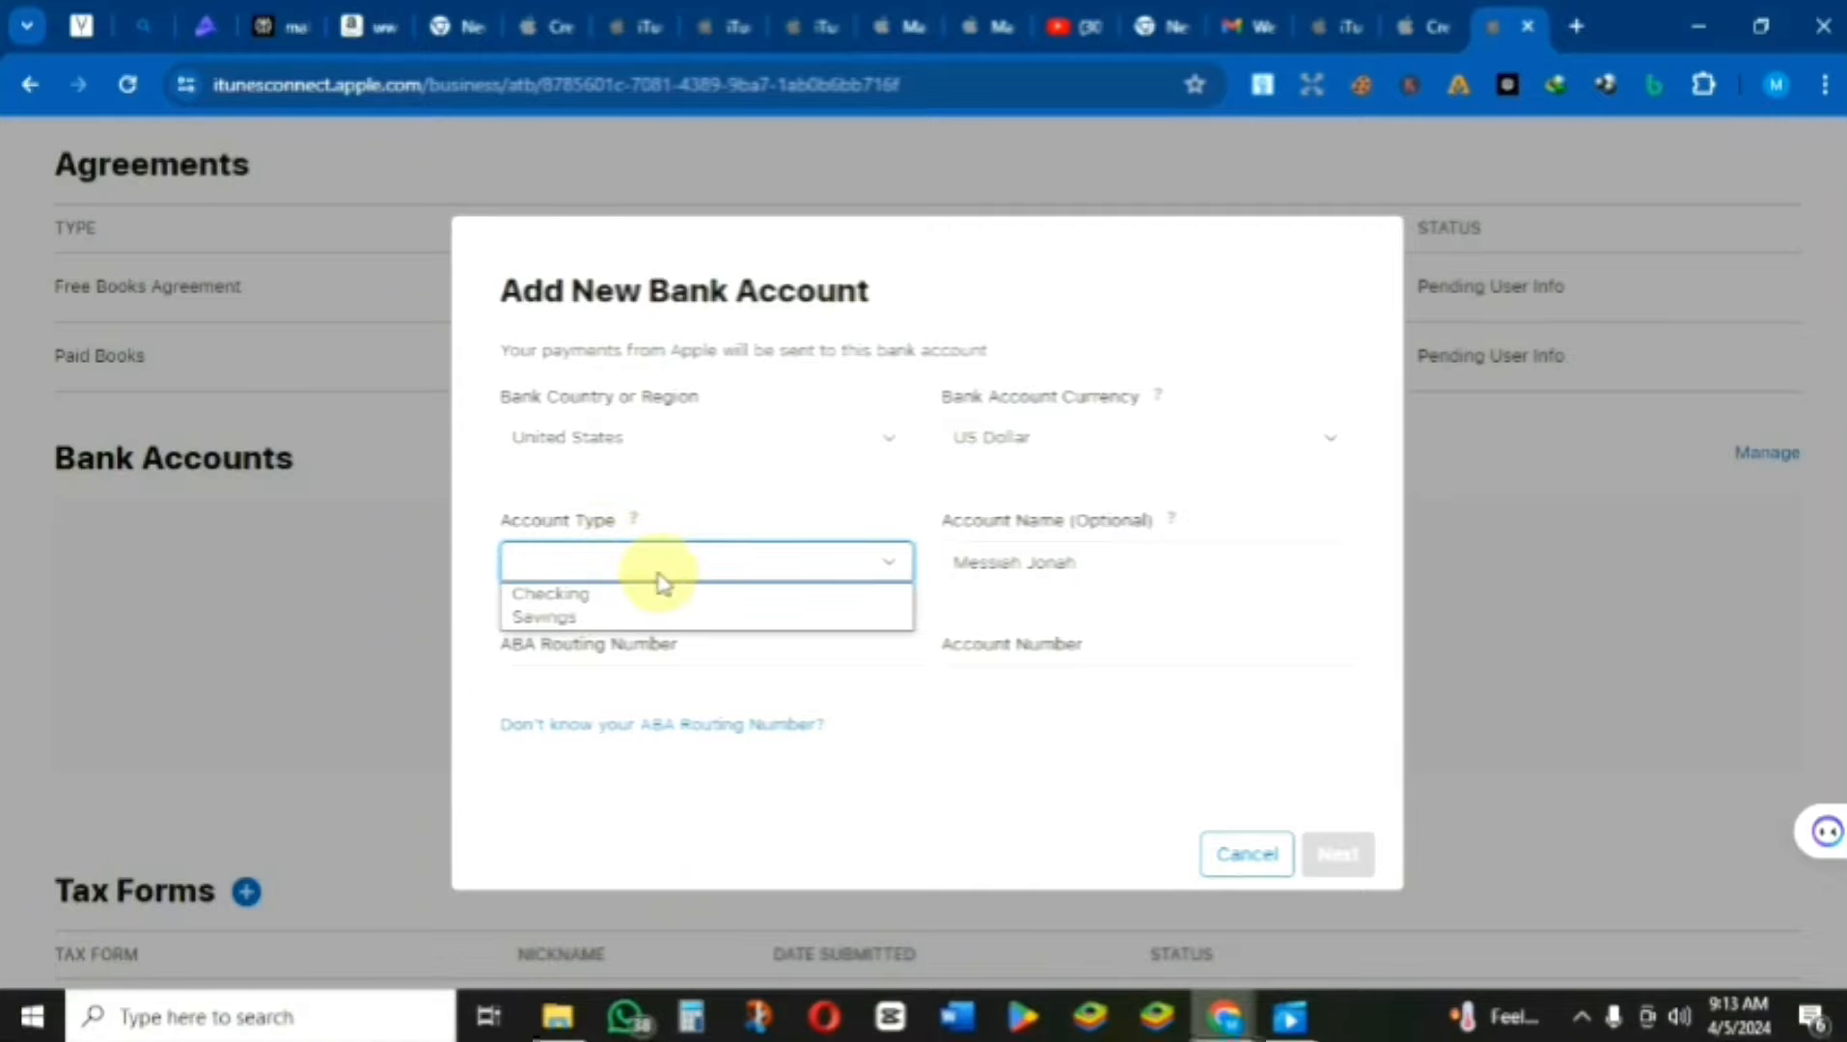
left_click(660, 593)
left_click(626, 685)
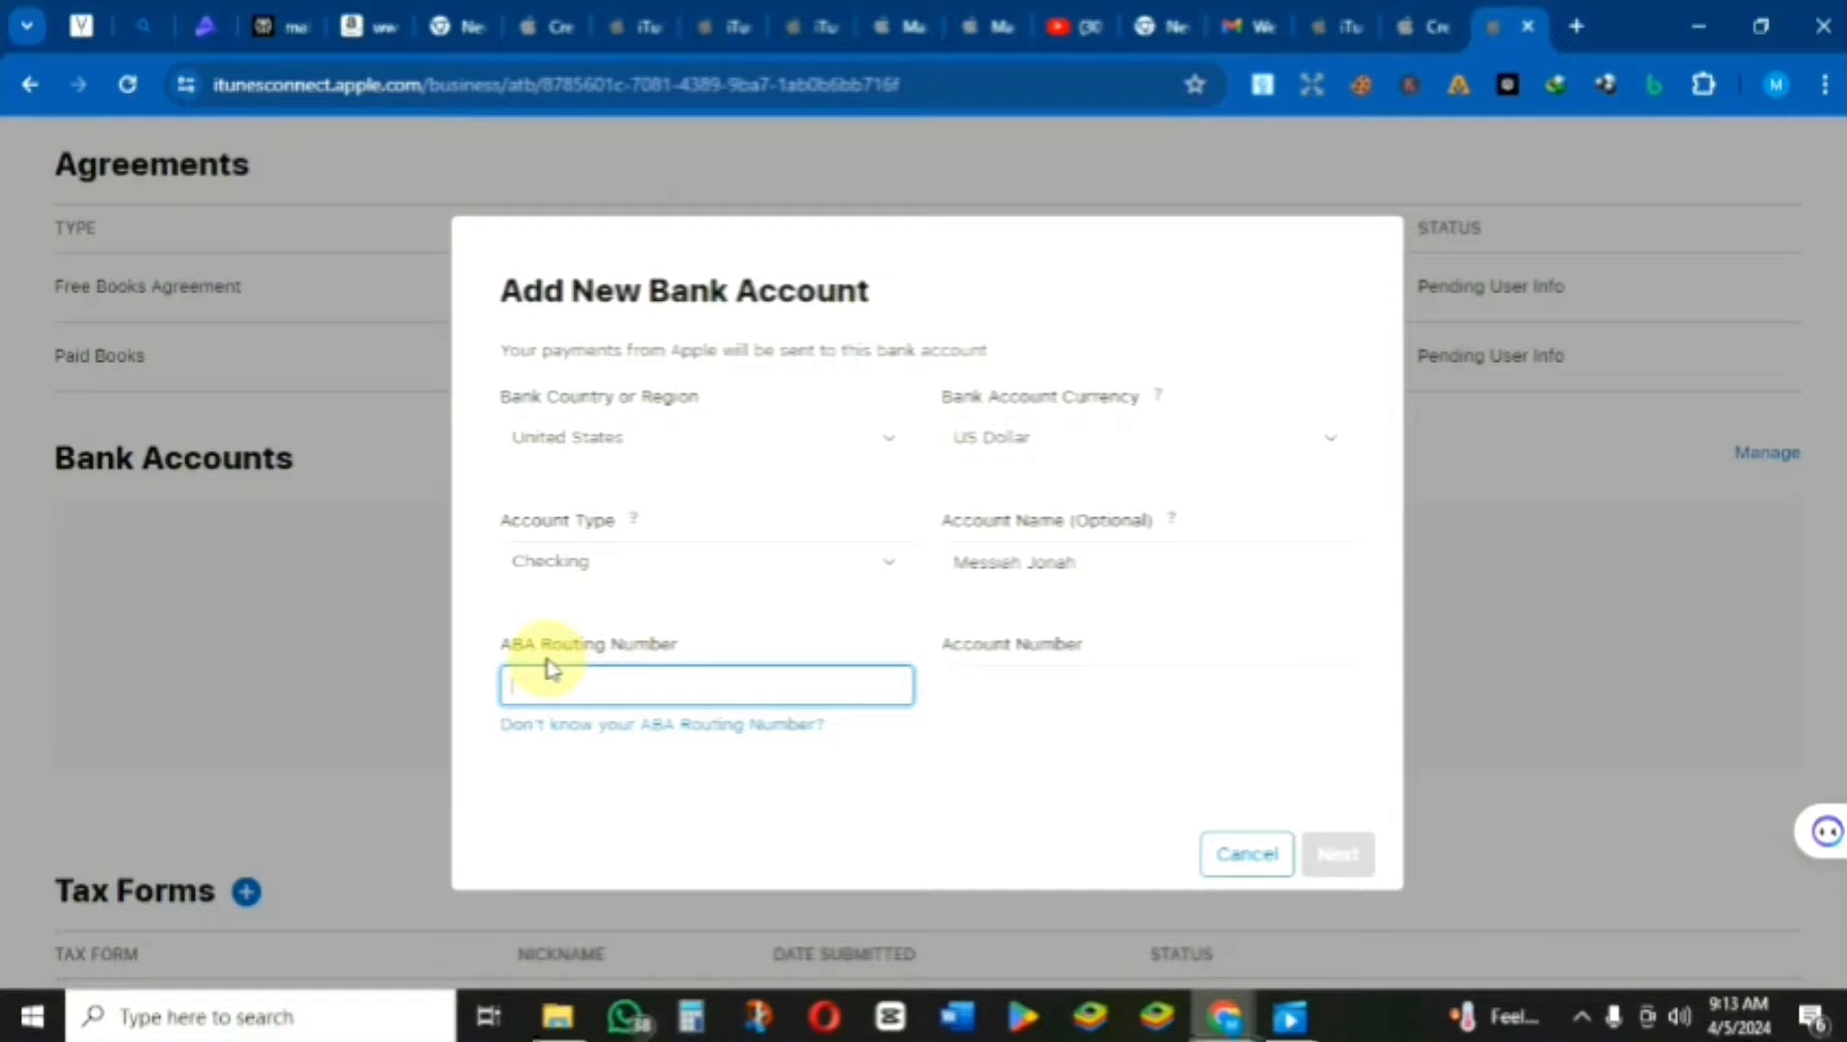
left_click(994, 683)
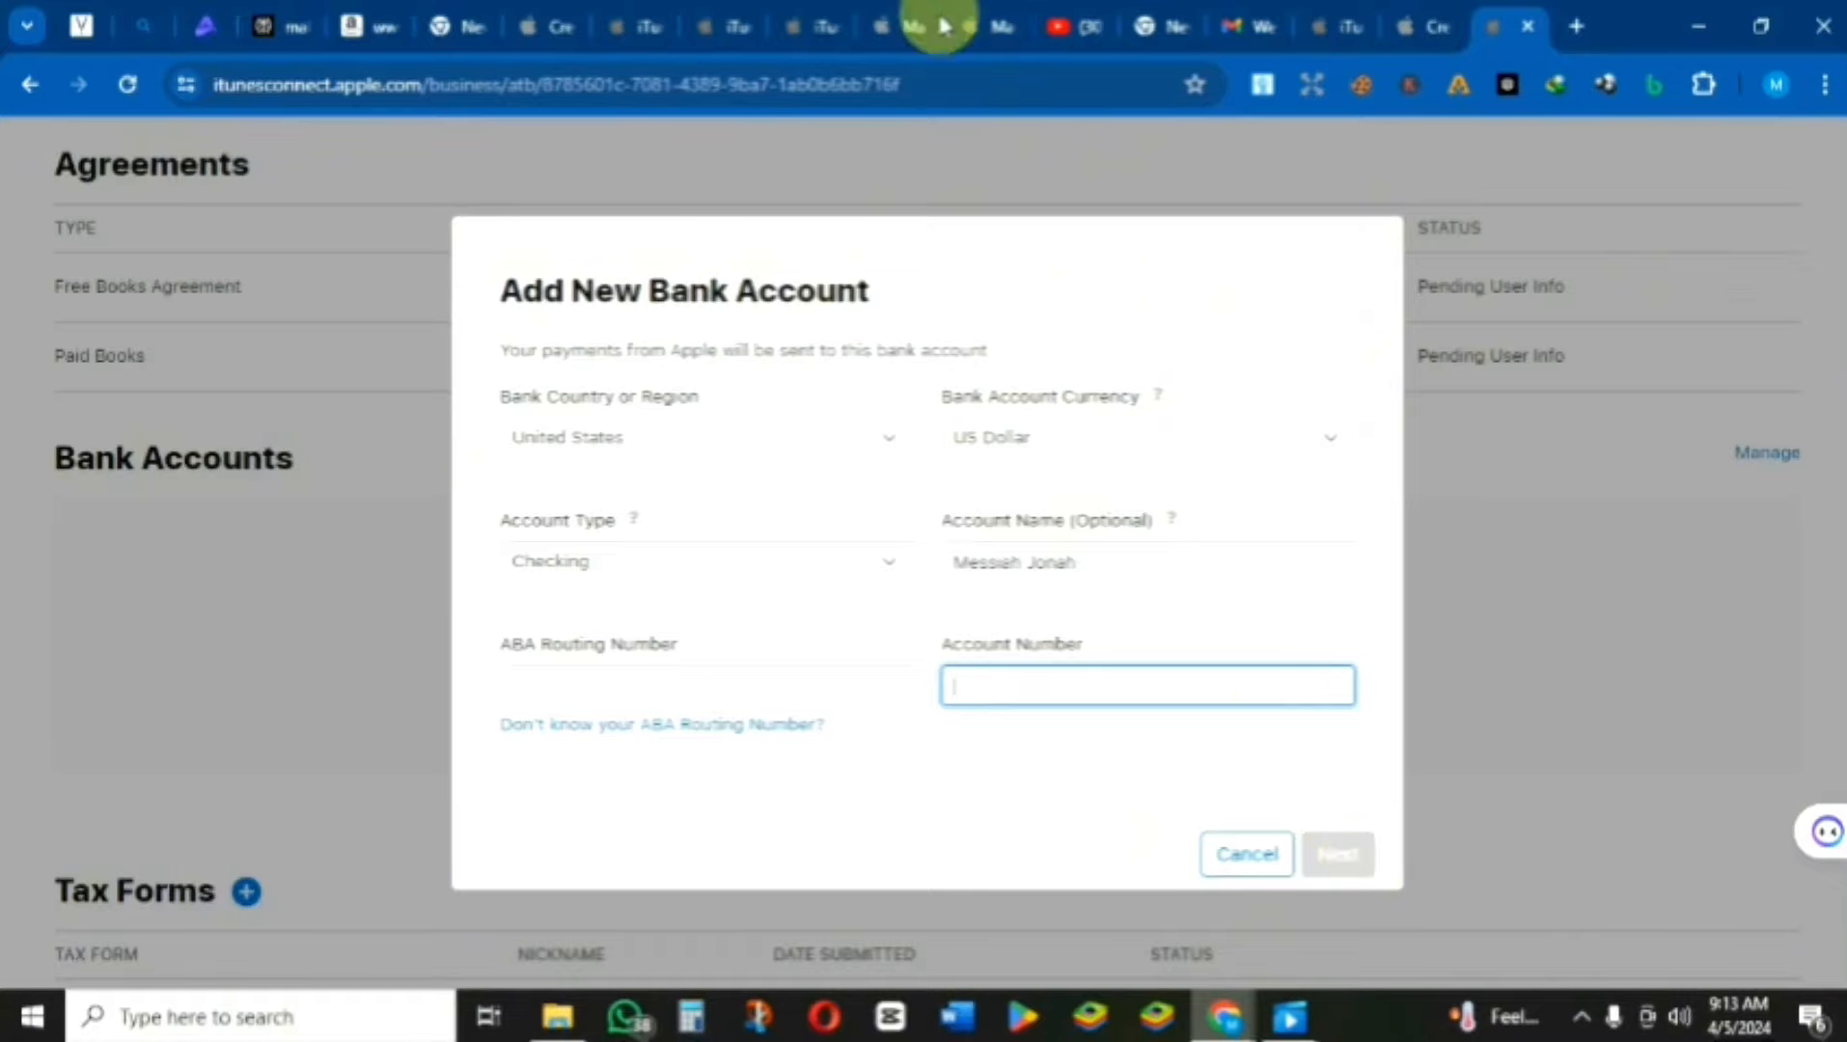
mouse_move(893, 16)
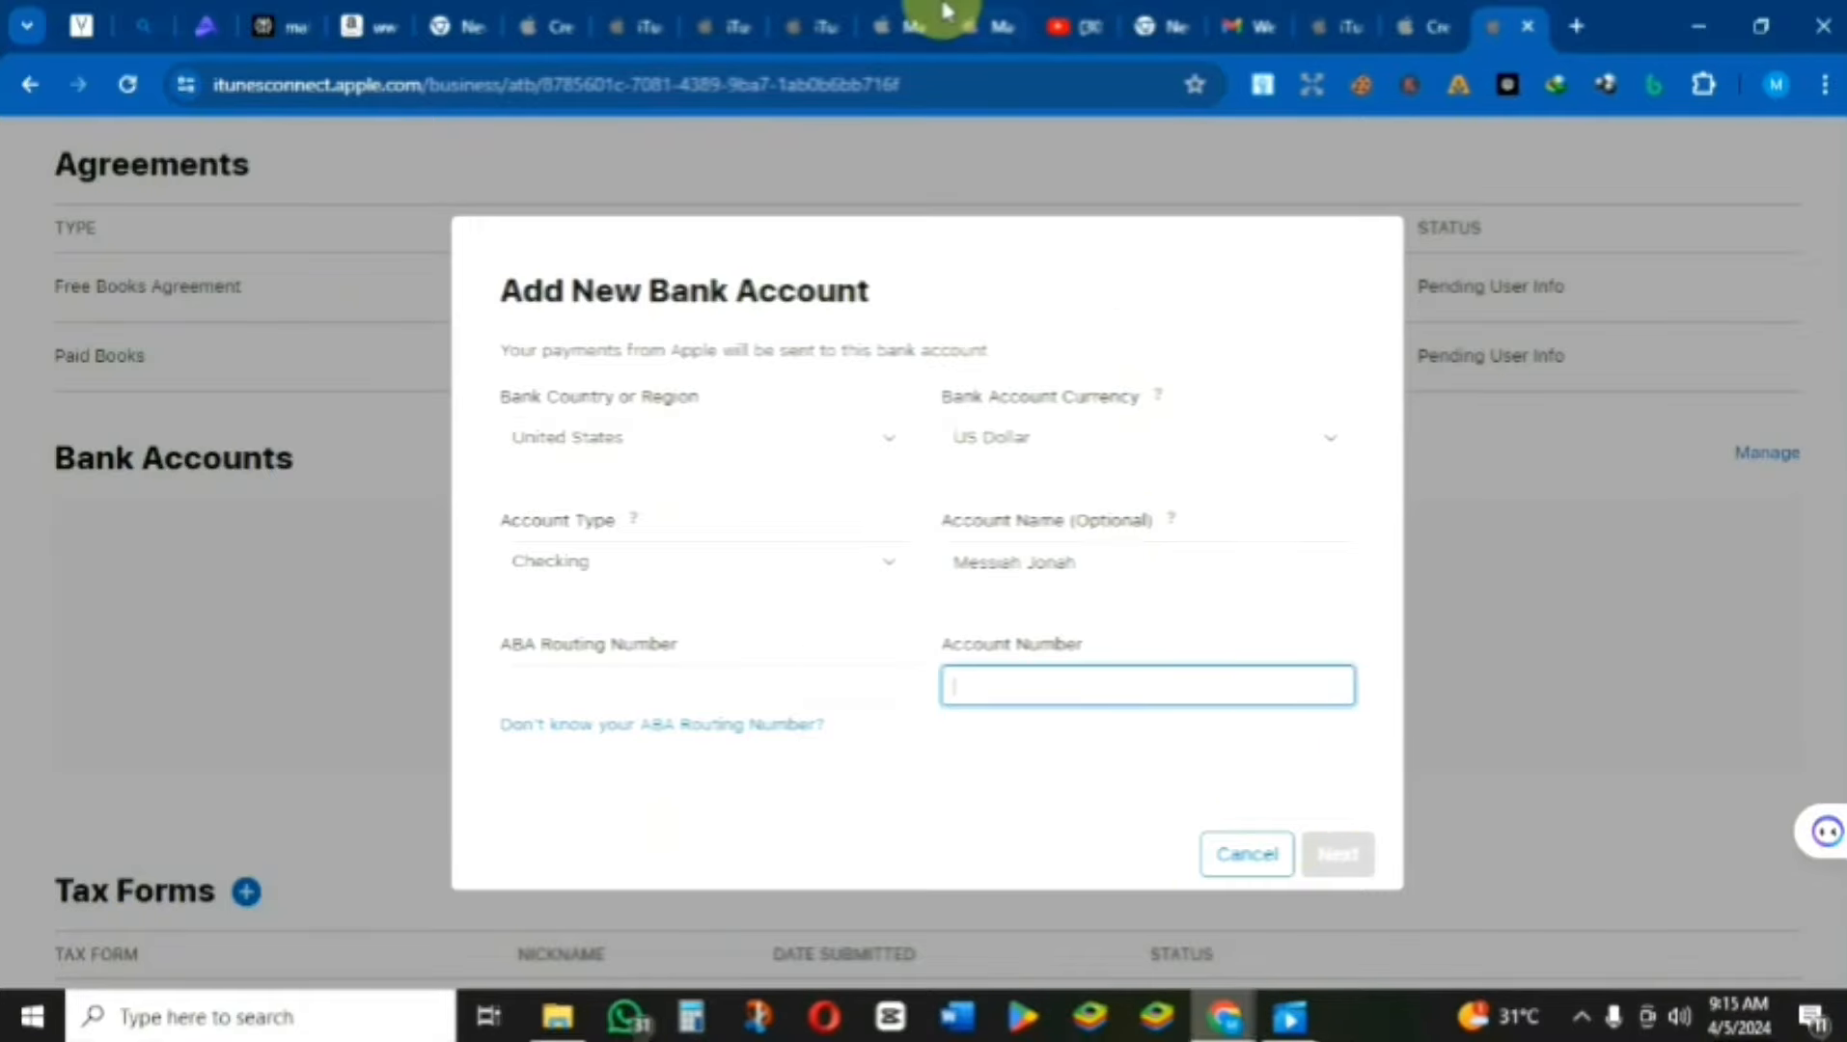
Enter the texted two-factor verification code
left_click(1051, 17)
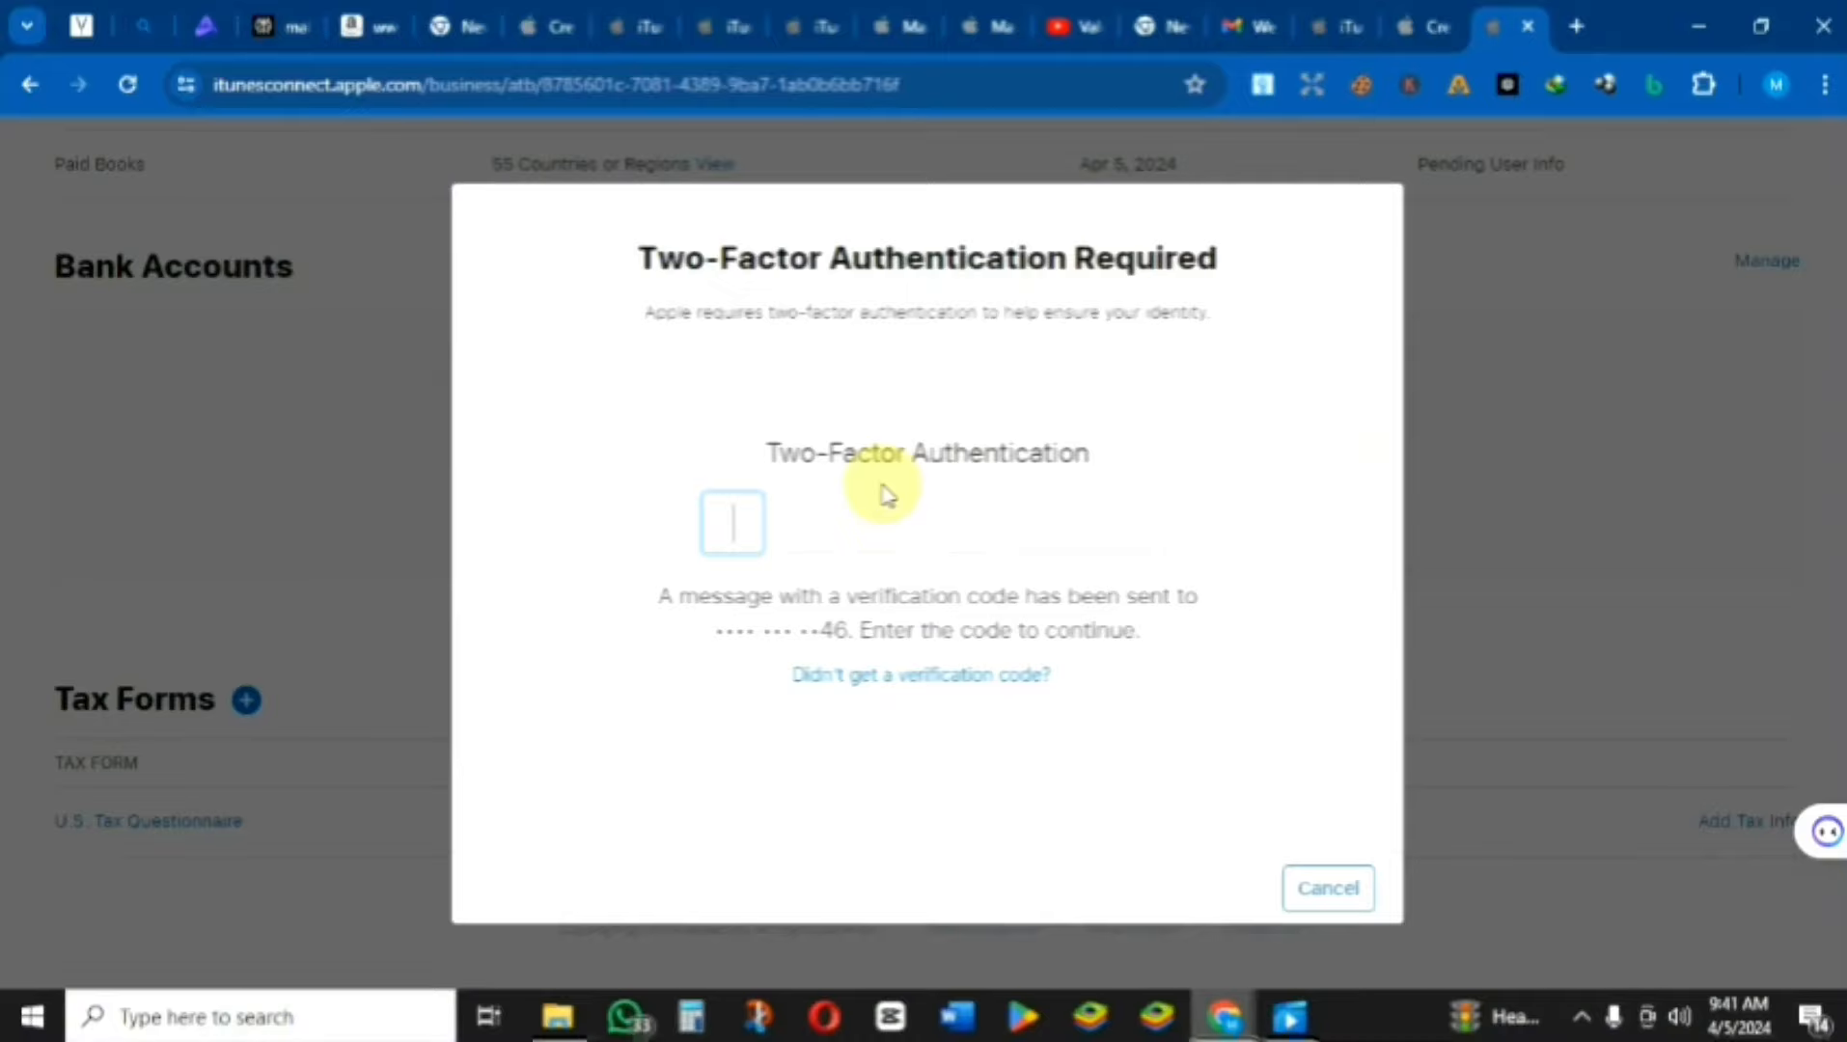
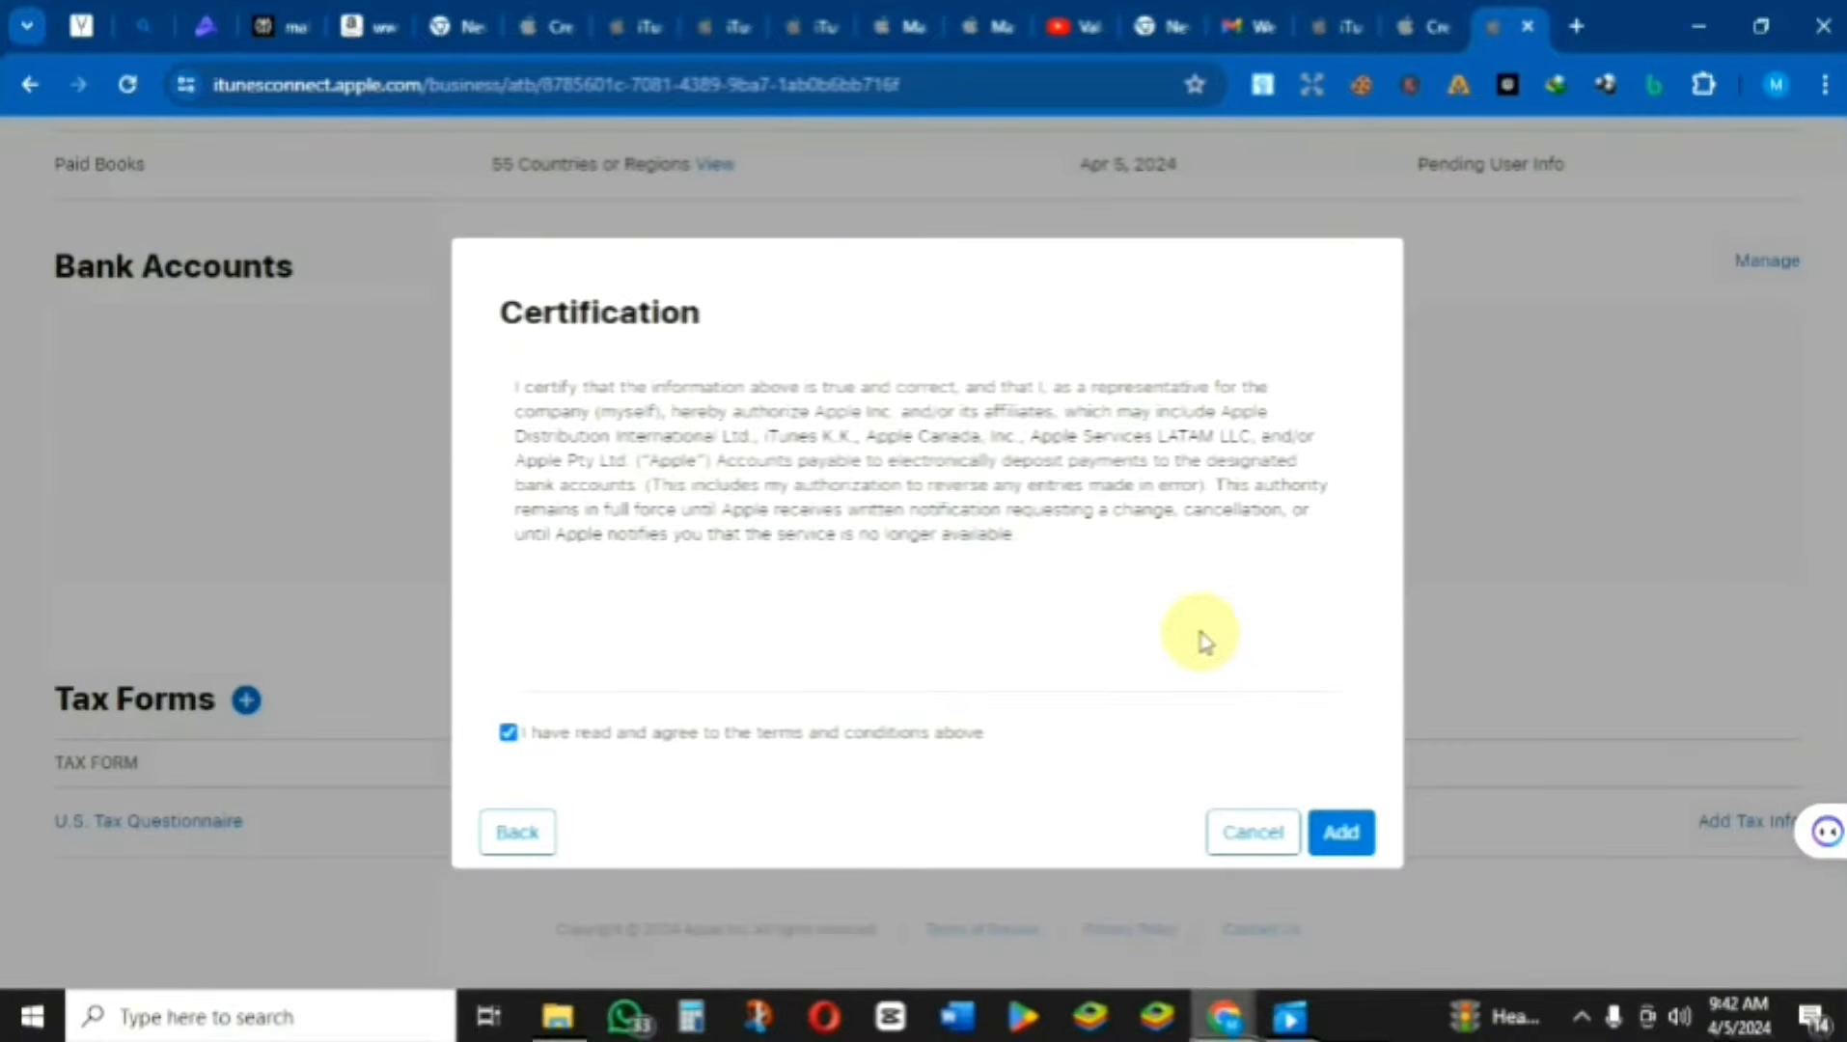
Submit the certified bank account so it shows as Processing on the Business page
left_click(1343, 835)
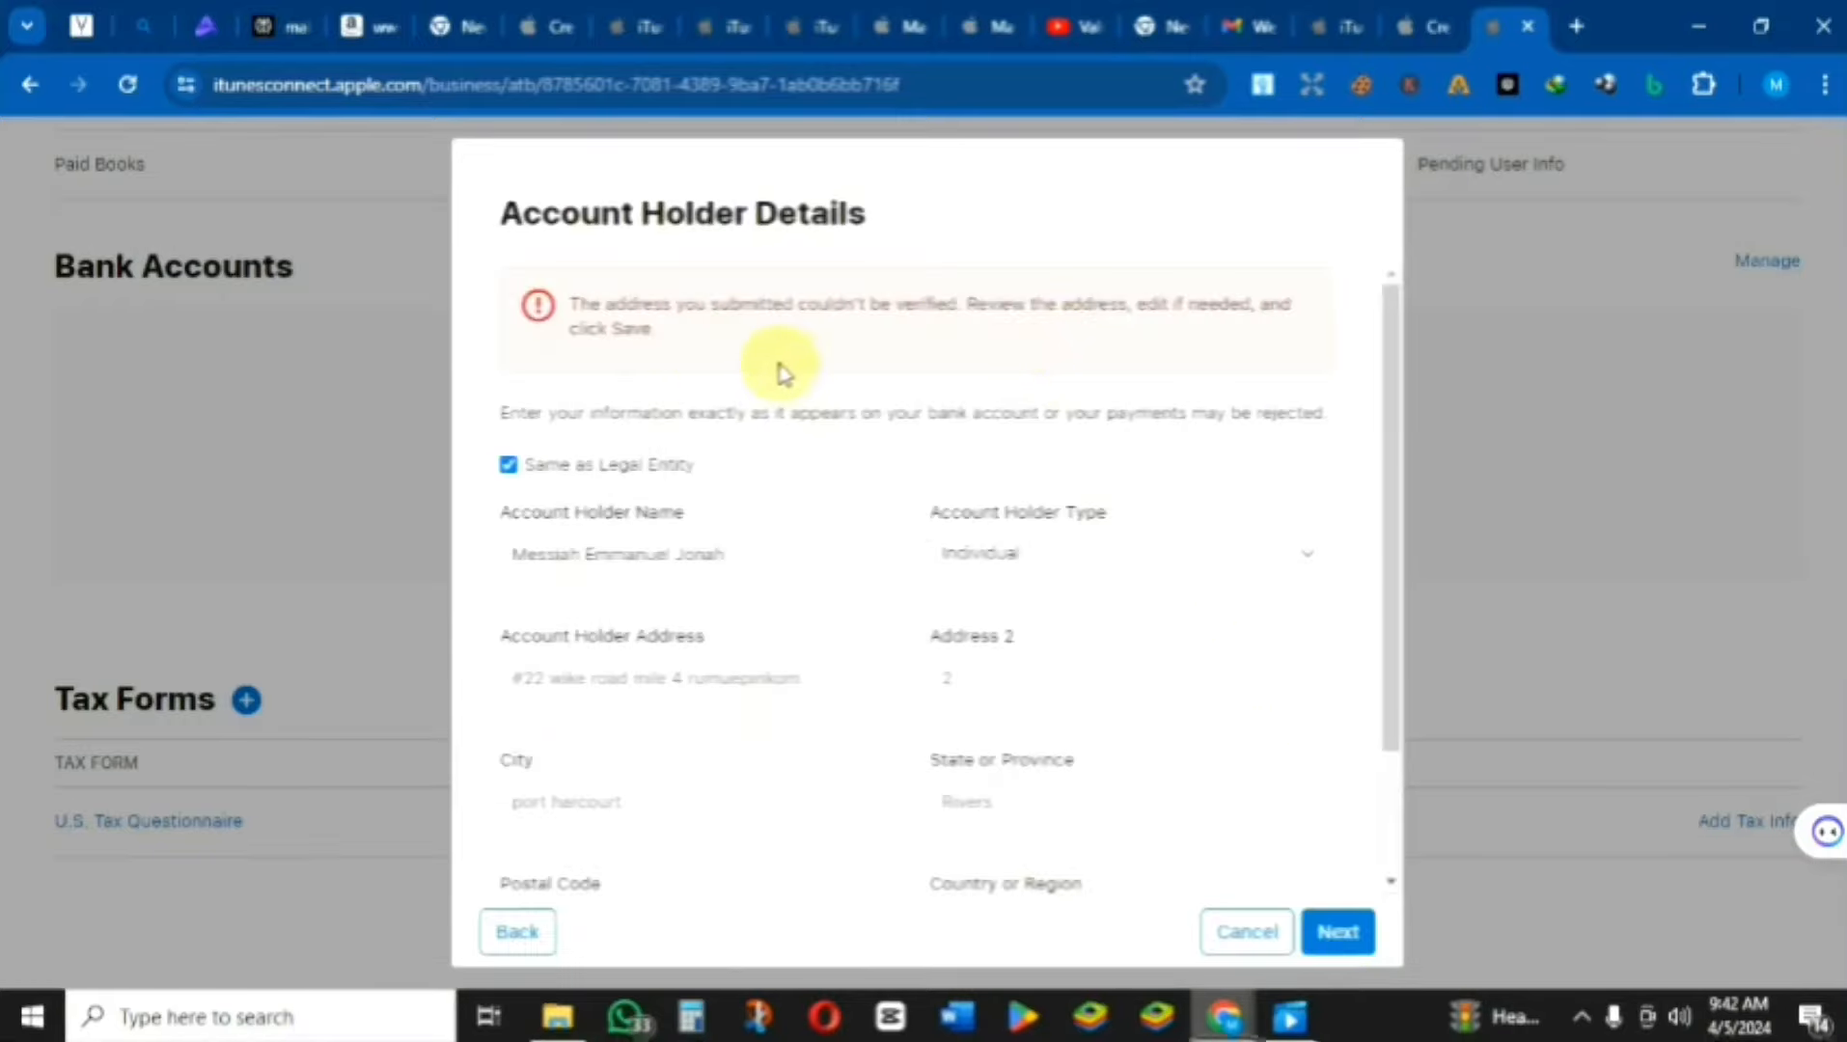
mouse_move(1004, 23)
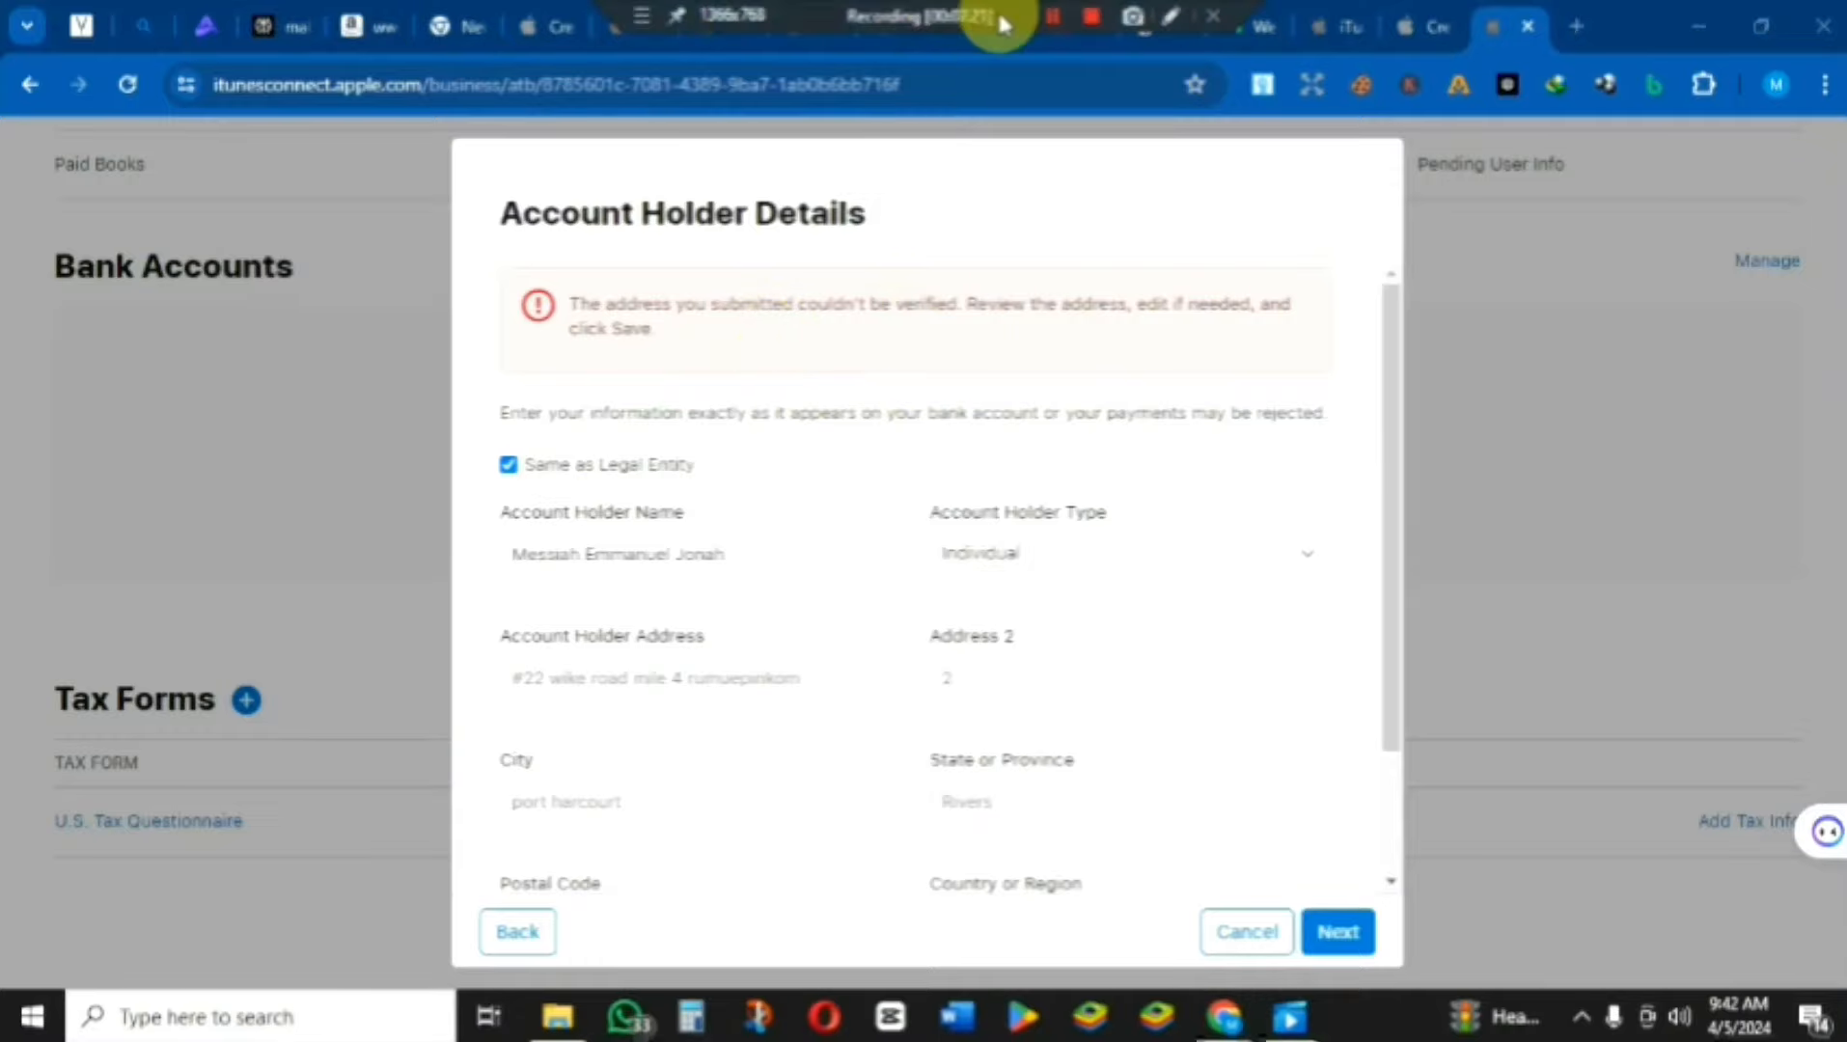
left_click(1063, 21)
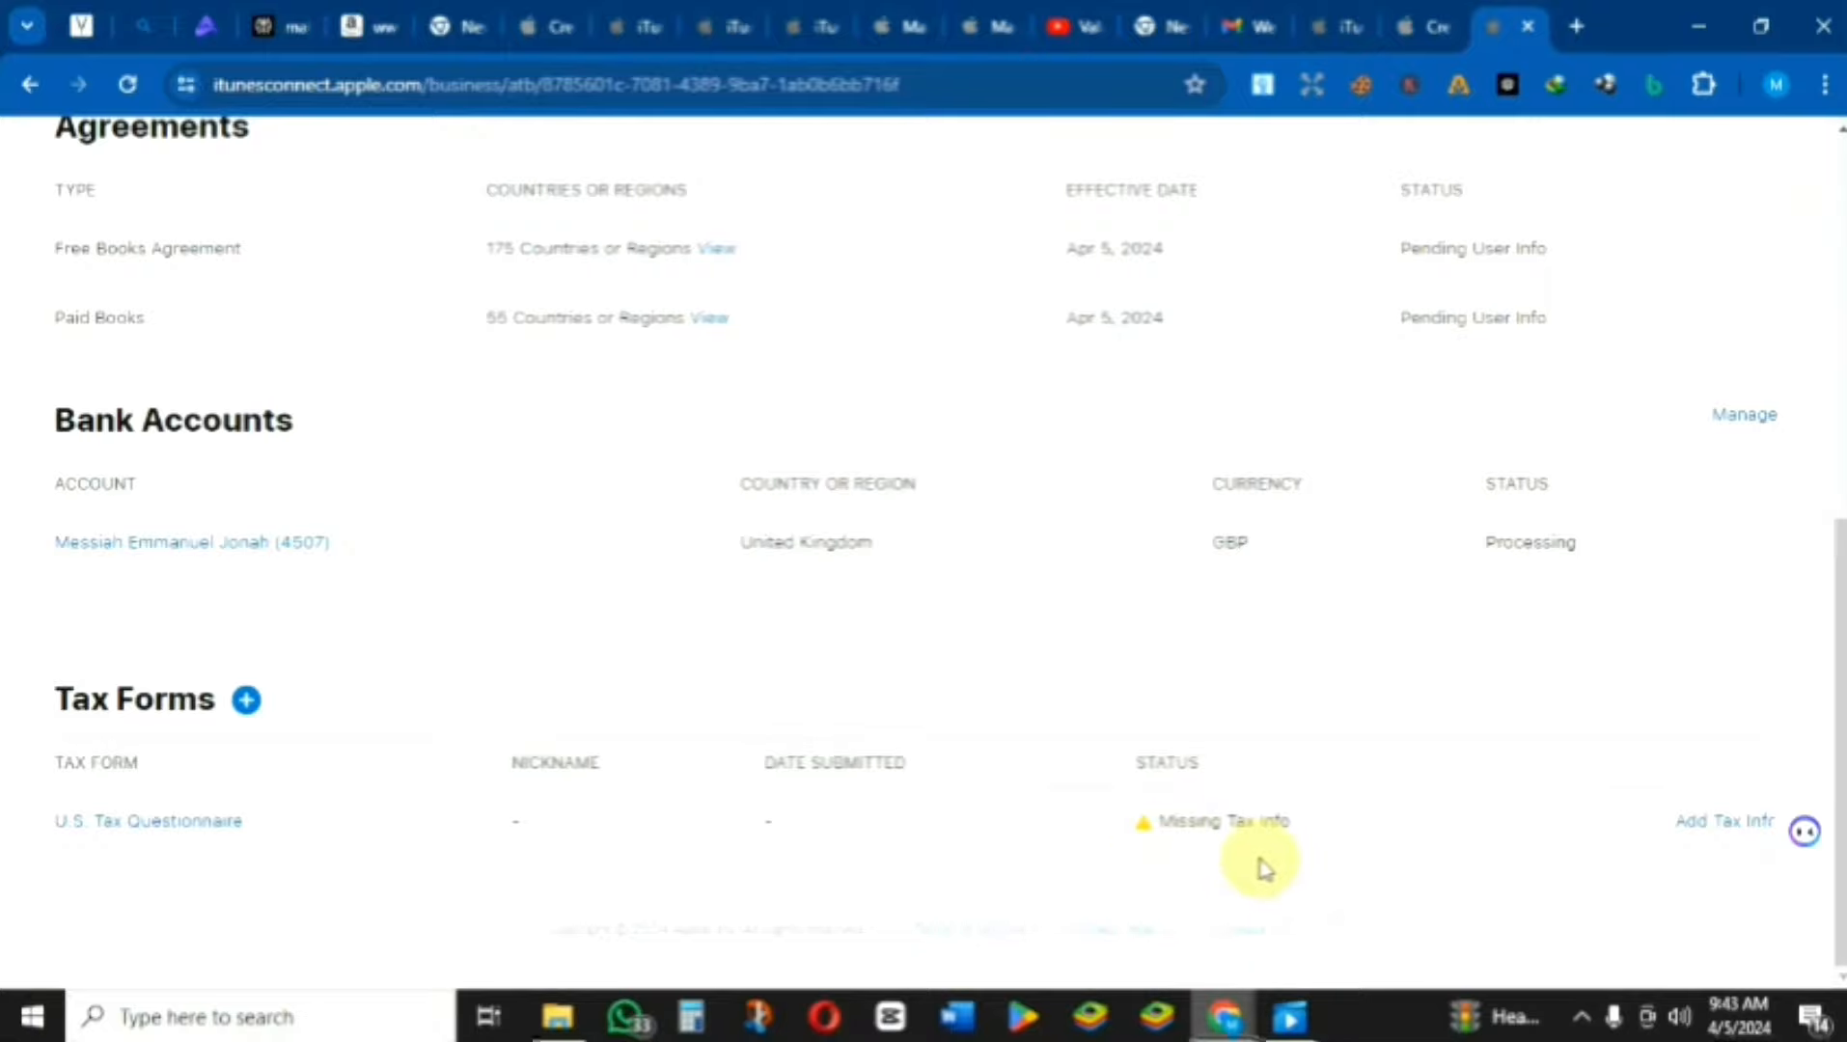
Answer No to U.S. tax residency and No to U.S. business activities, then save the questionnaire
left_click(1718, 825)
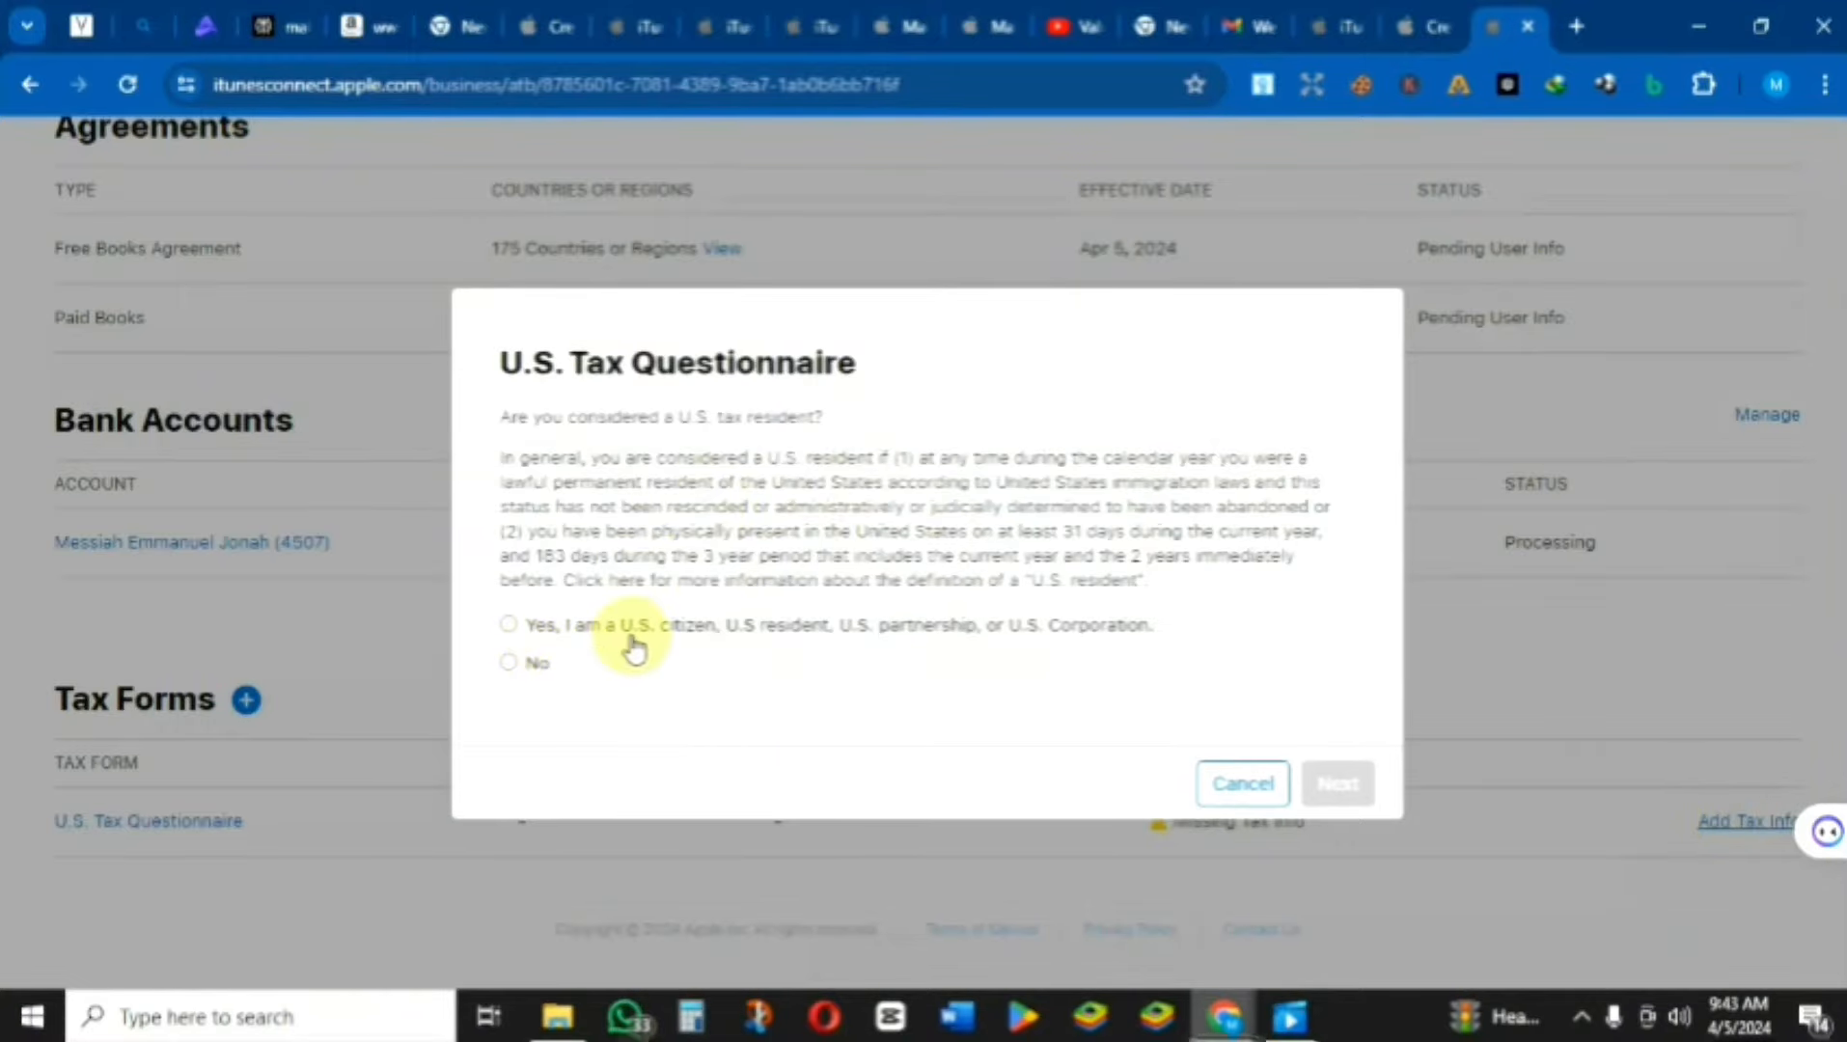
left_click(510, 666)
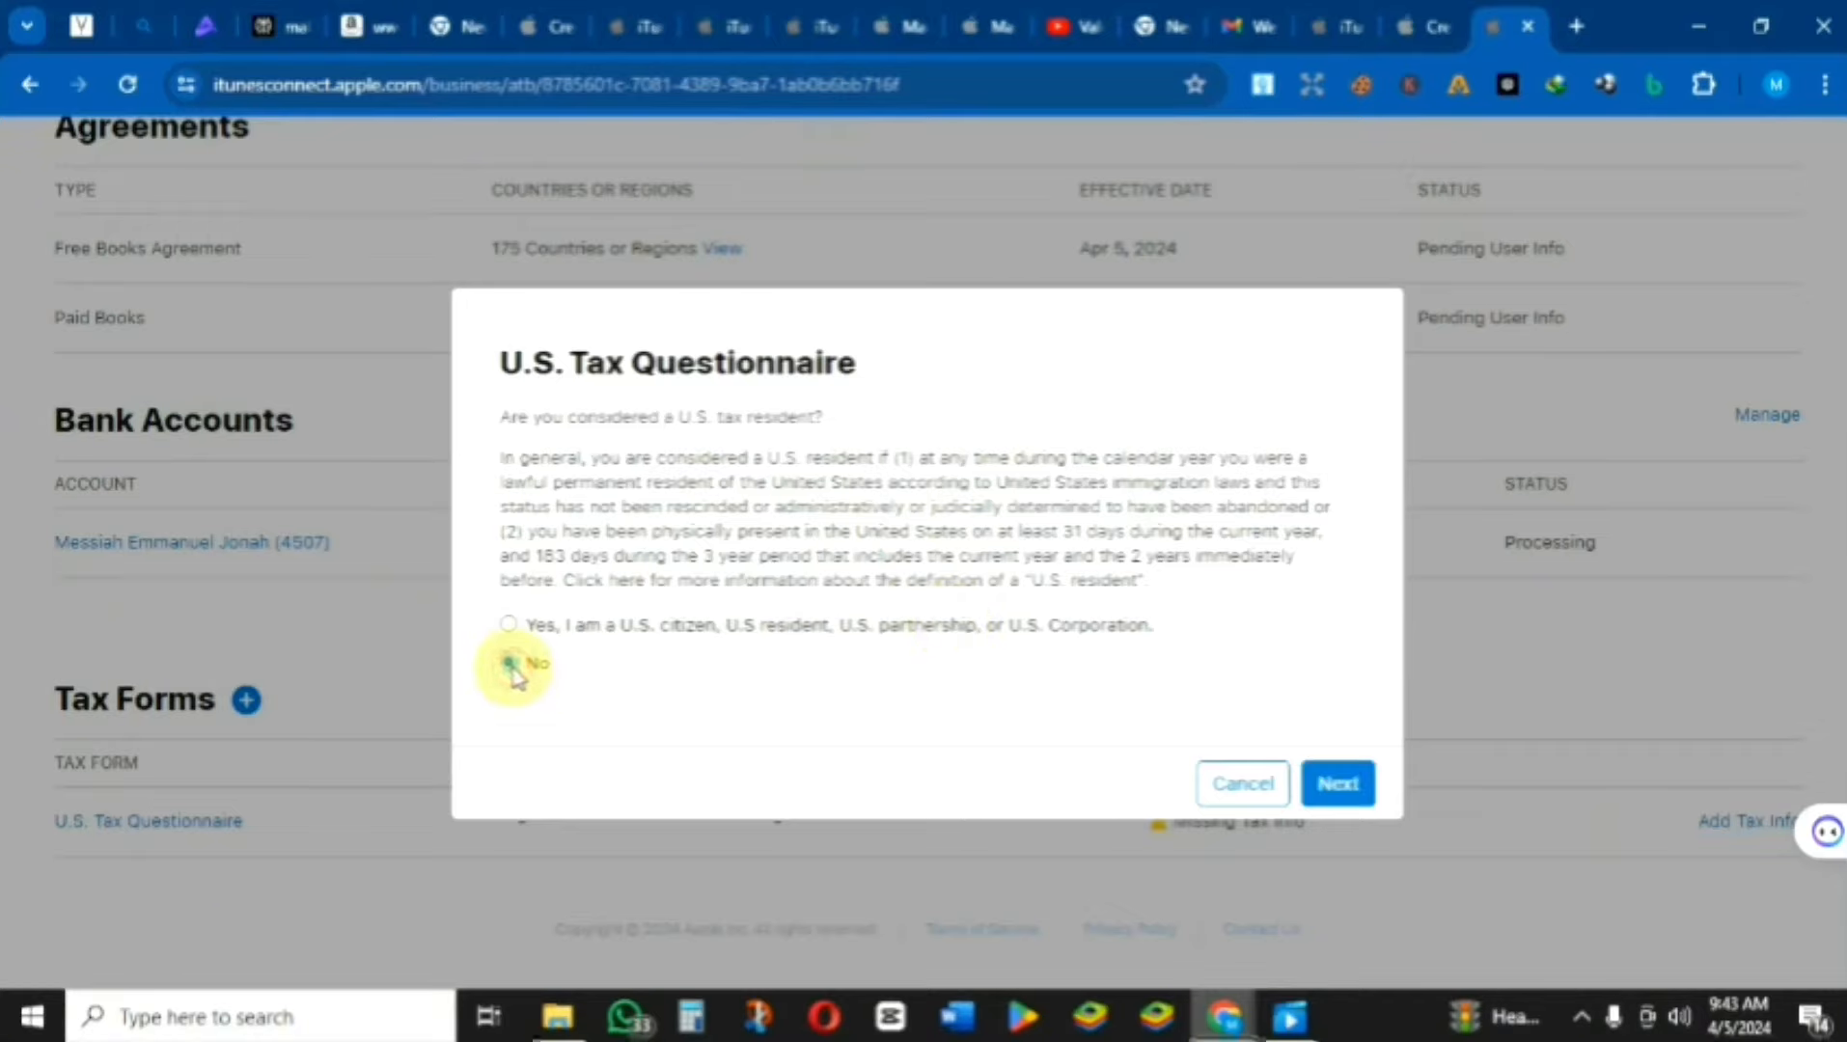
left_click(1351, 784)
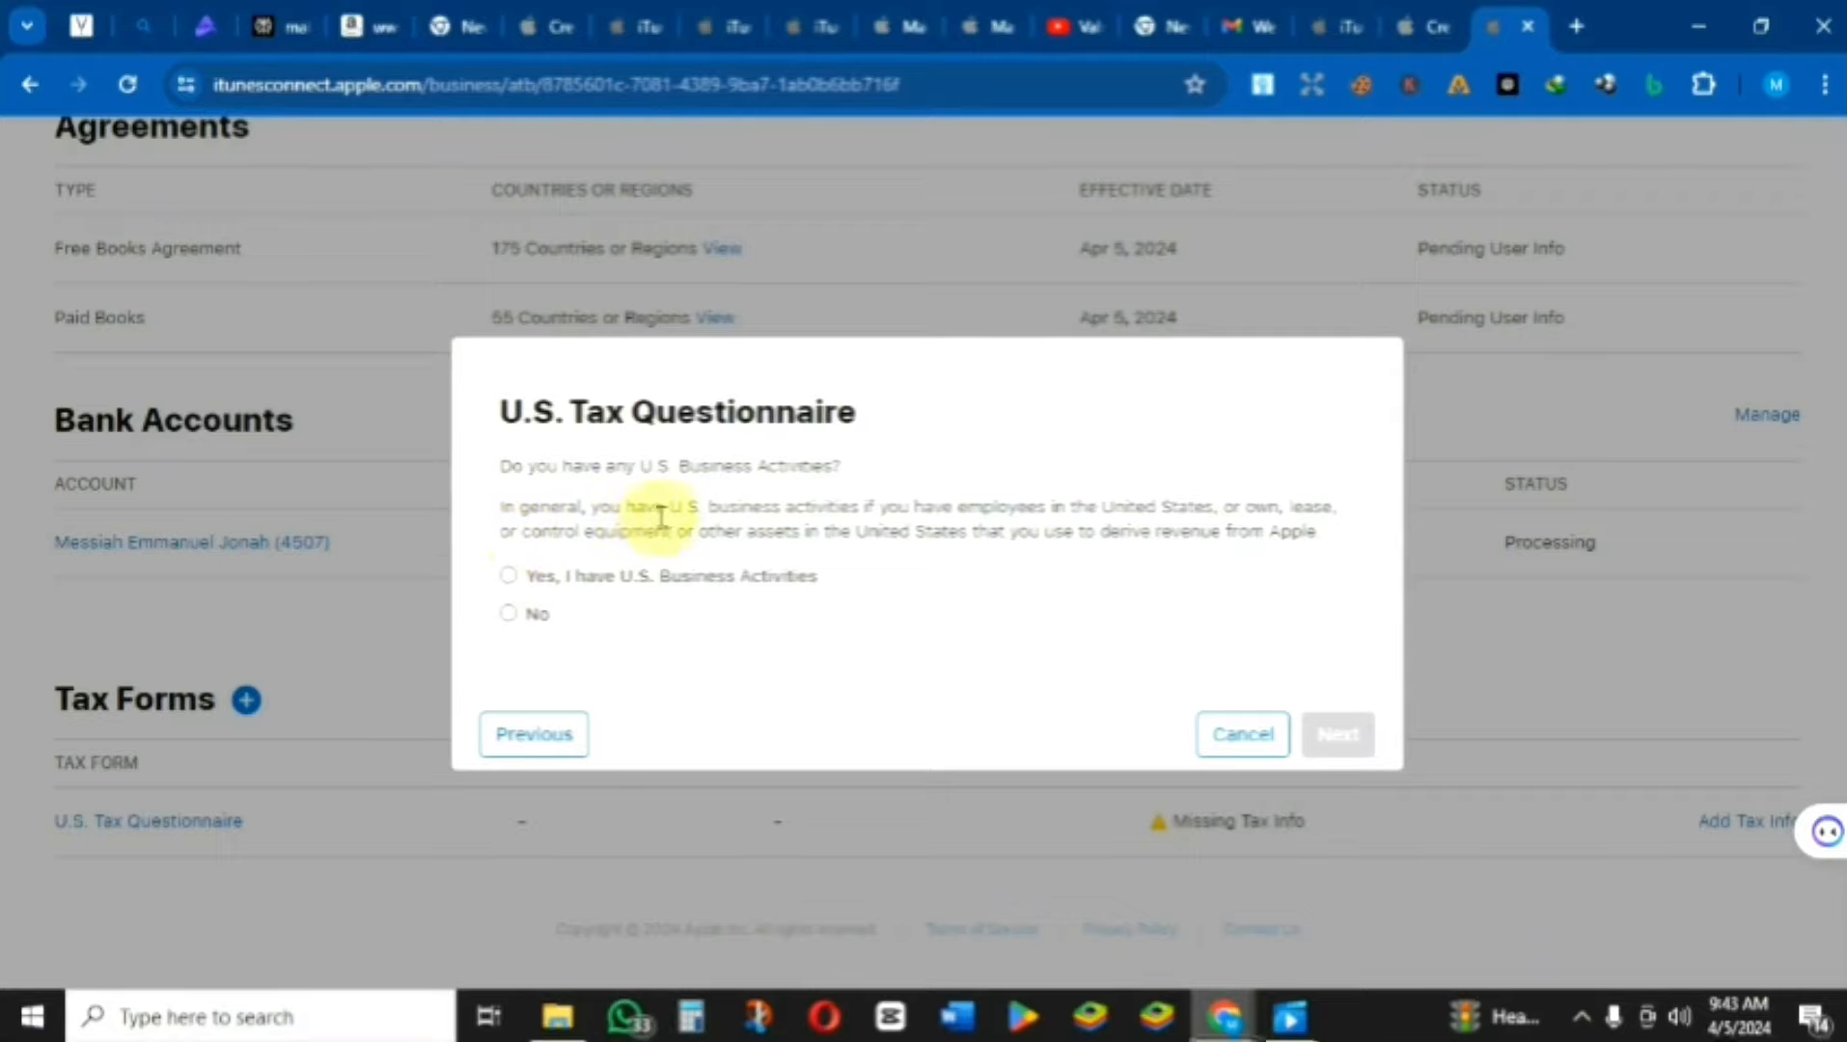
left_click(515, 623)
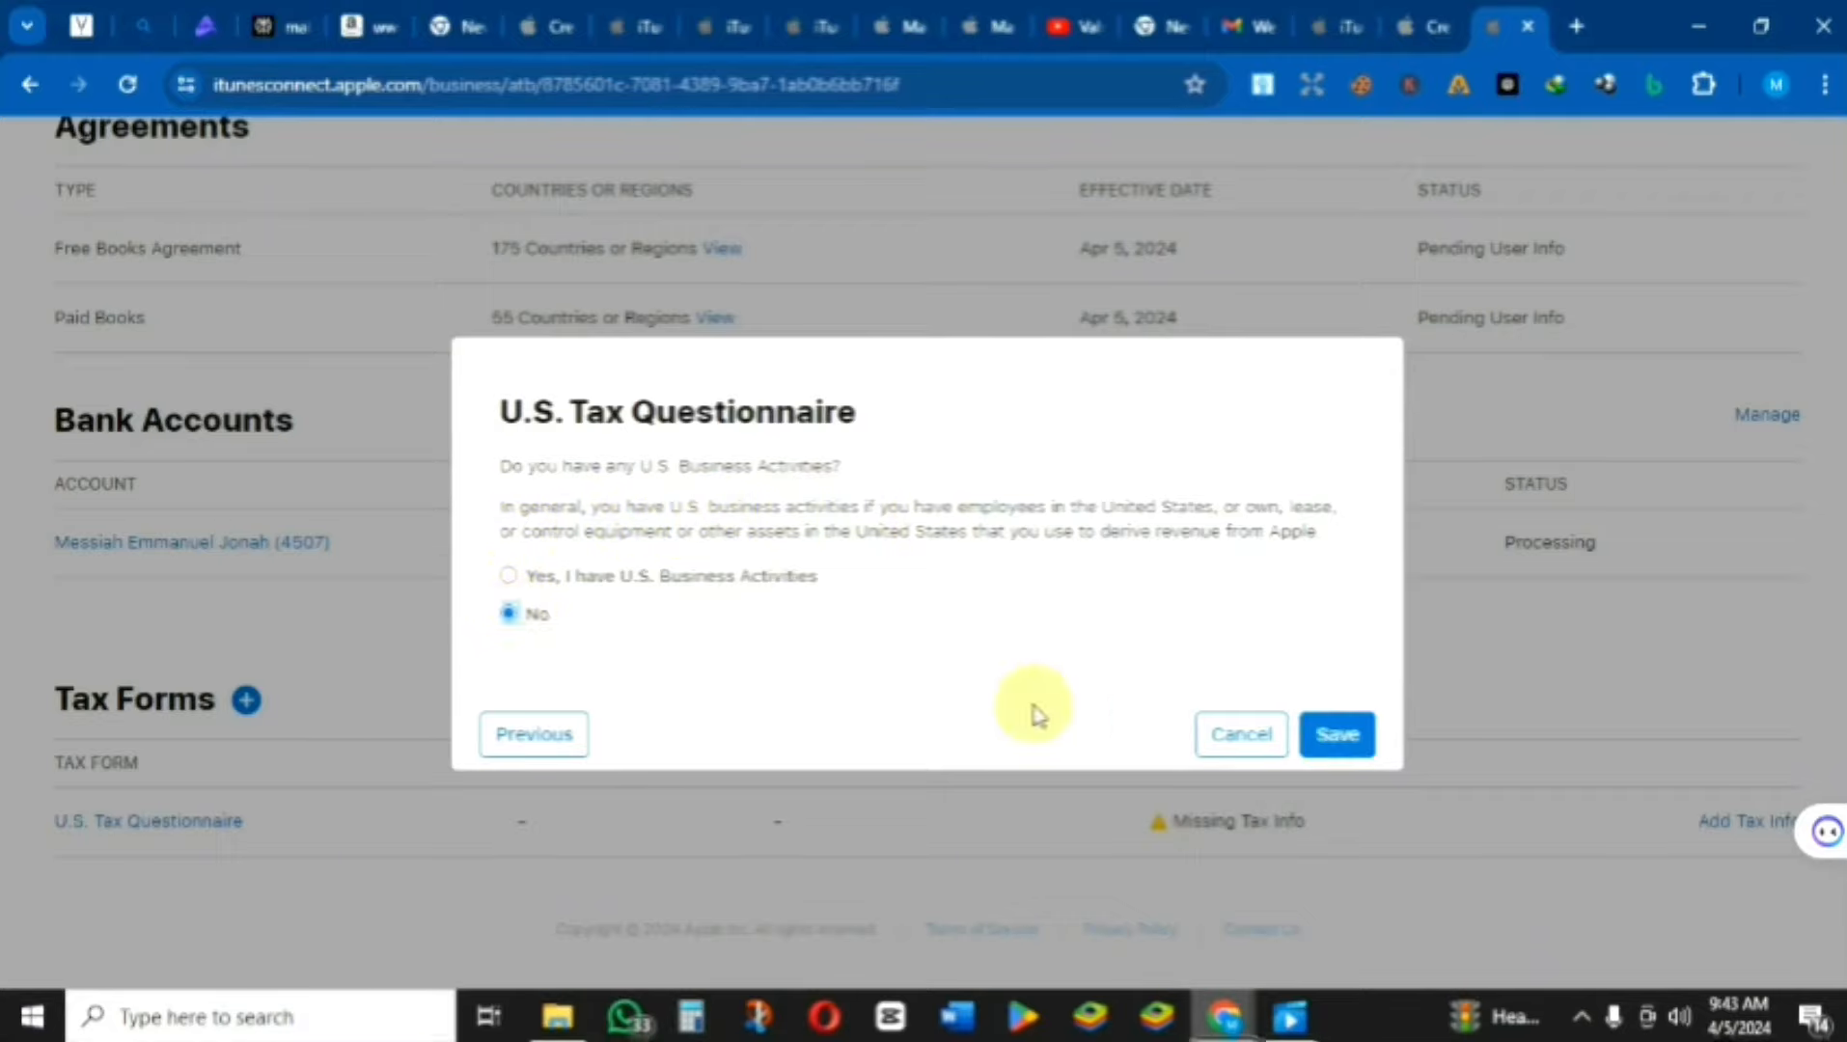
left_click(1333, 744)
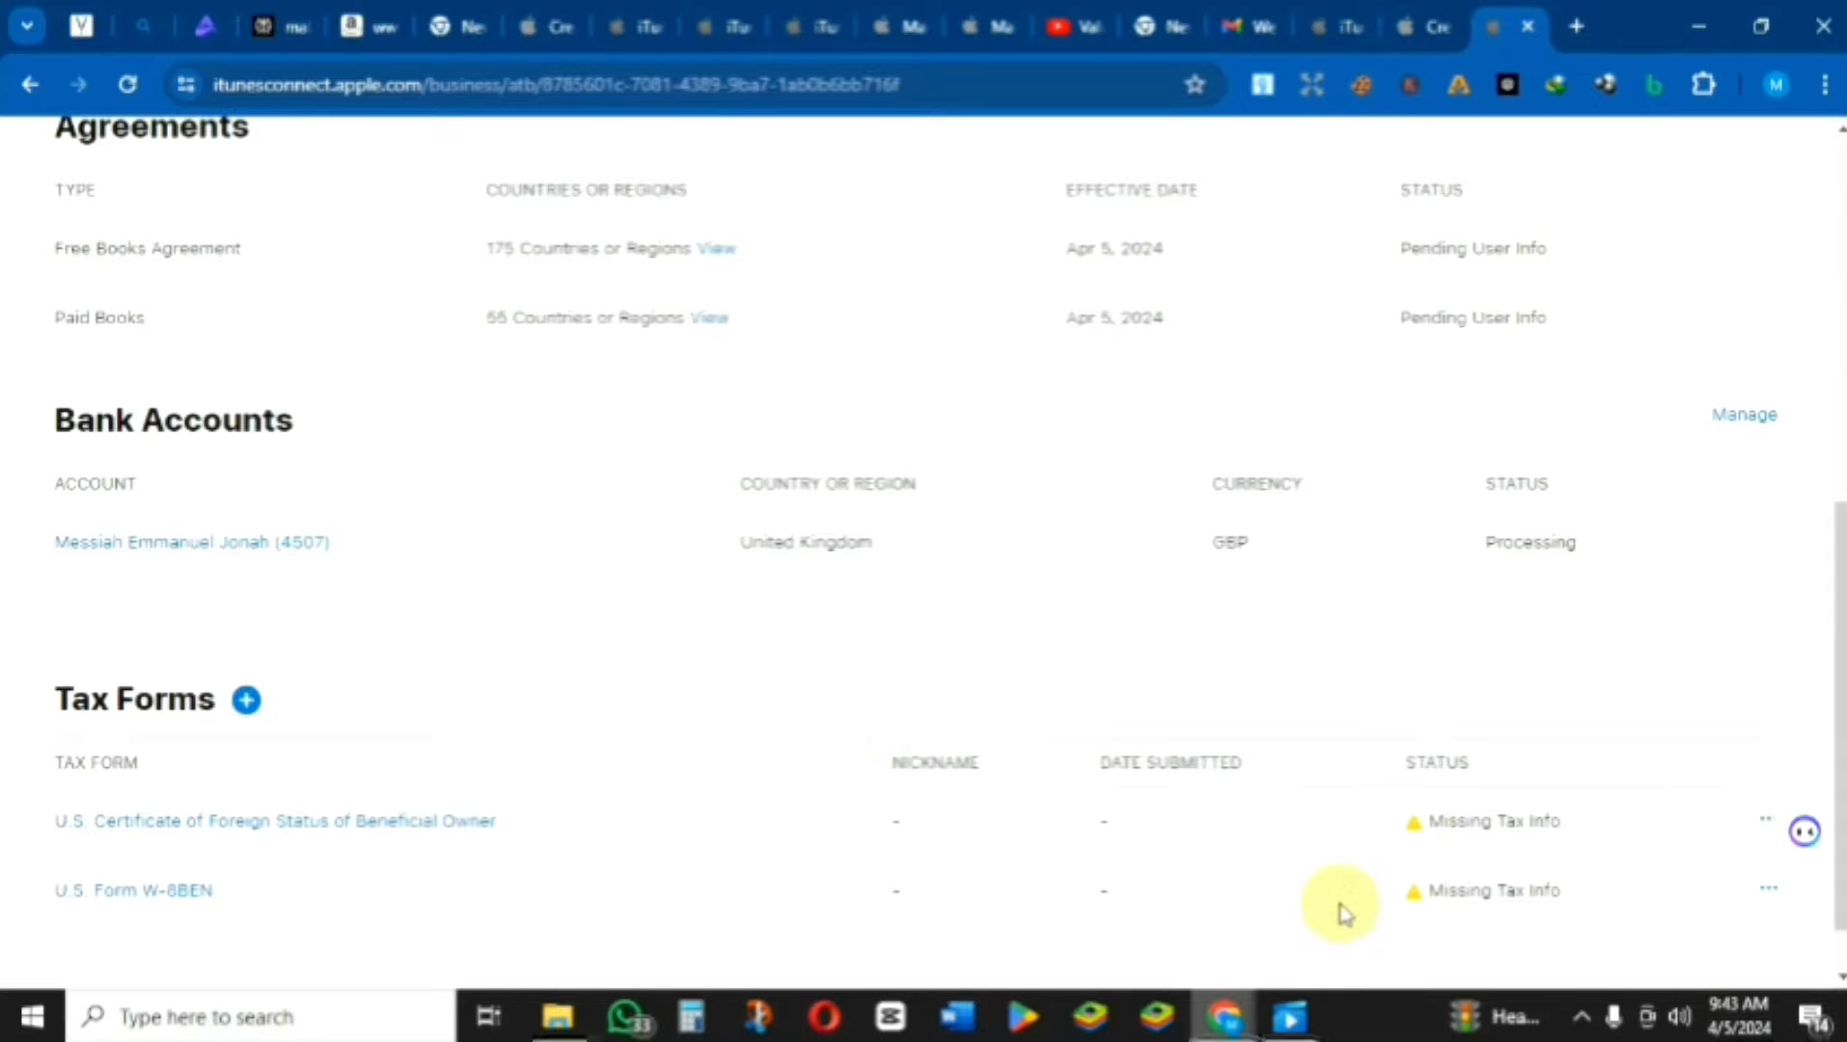
scroll(800, 733, "down", 1)
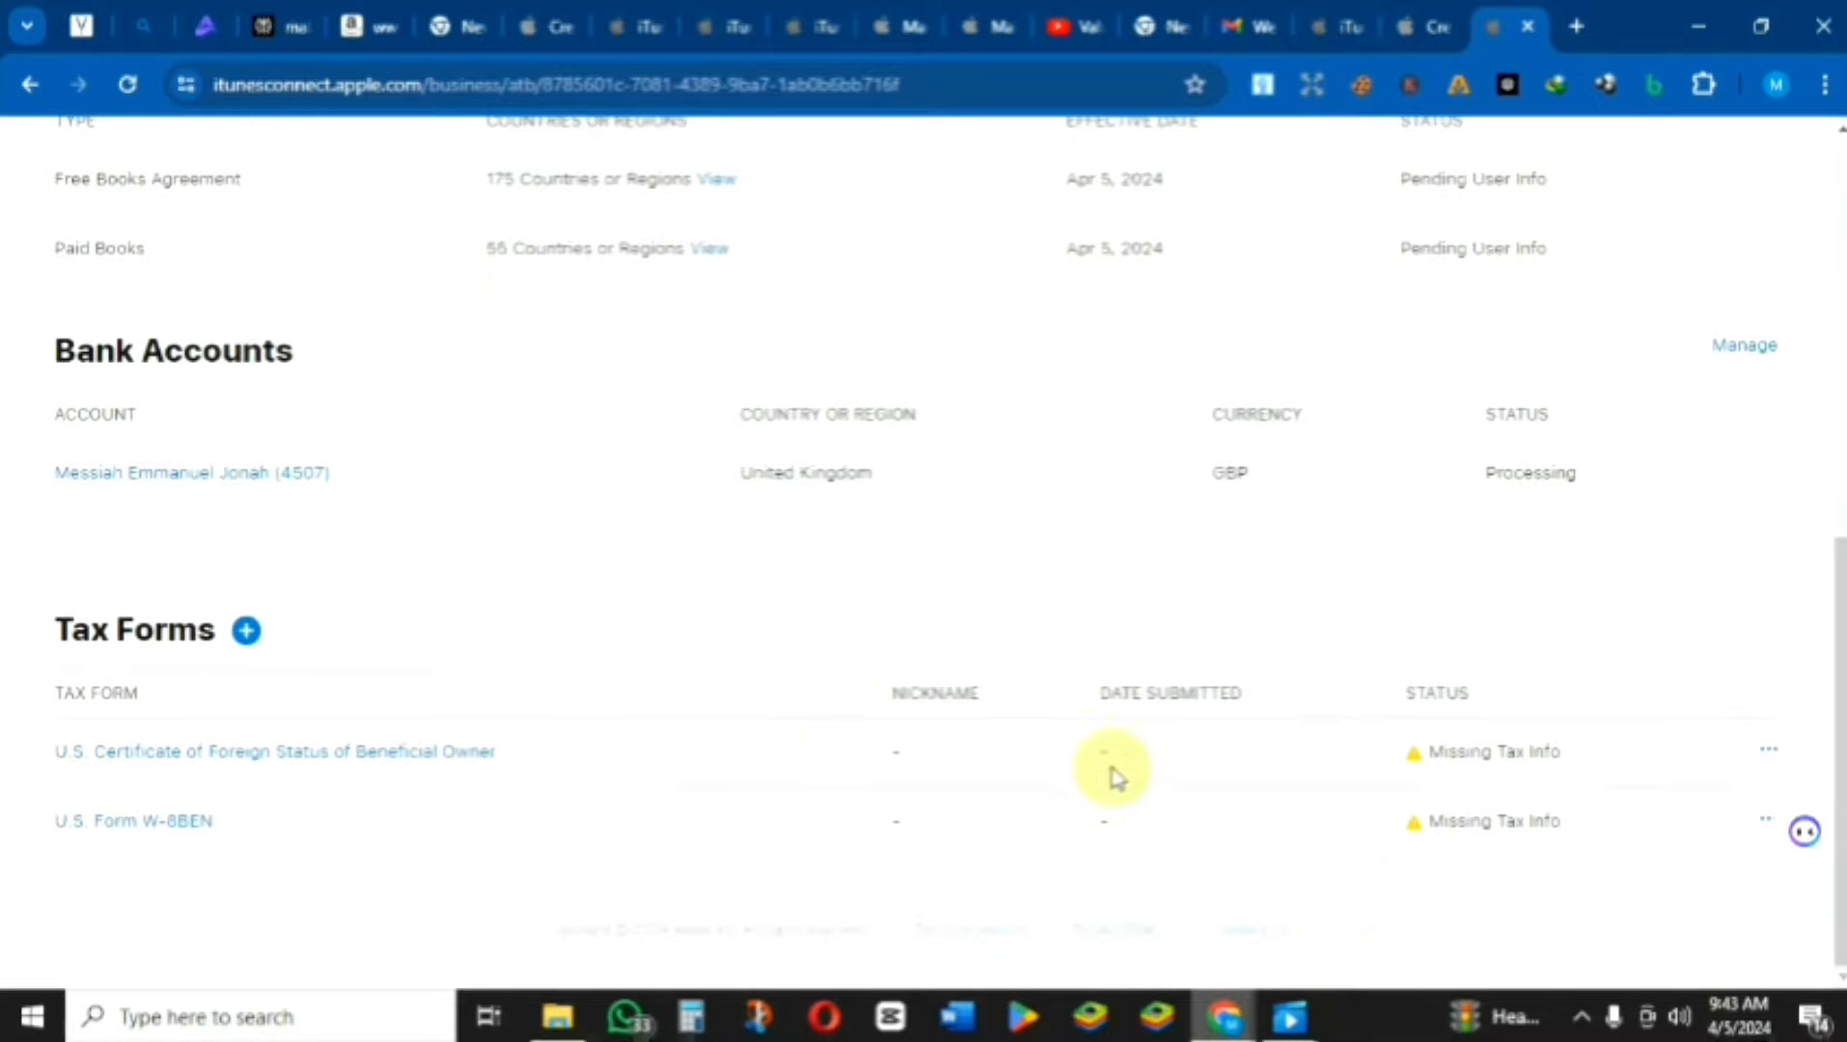
scroll(1262, 603, "up", 1)
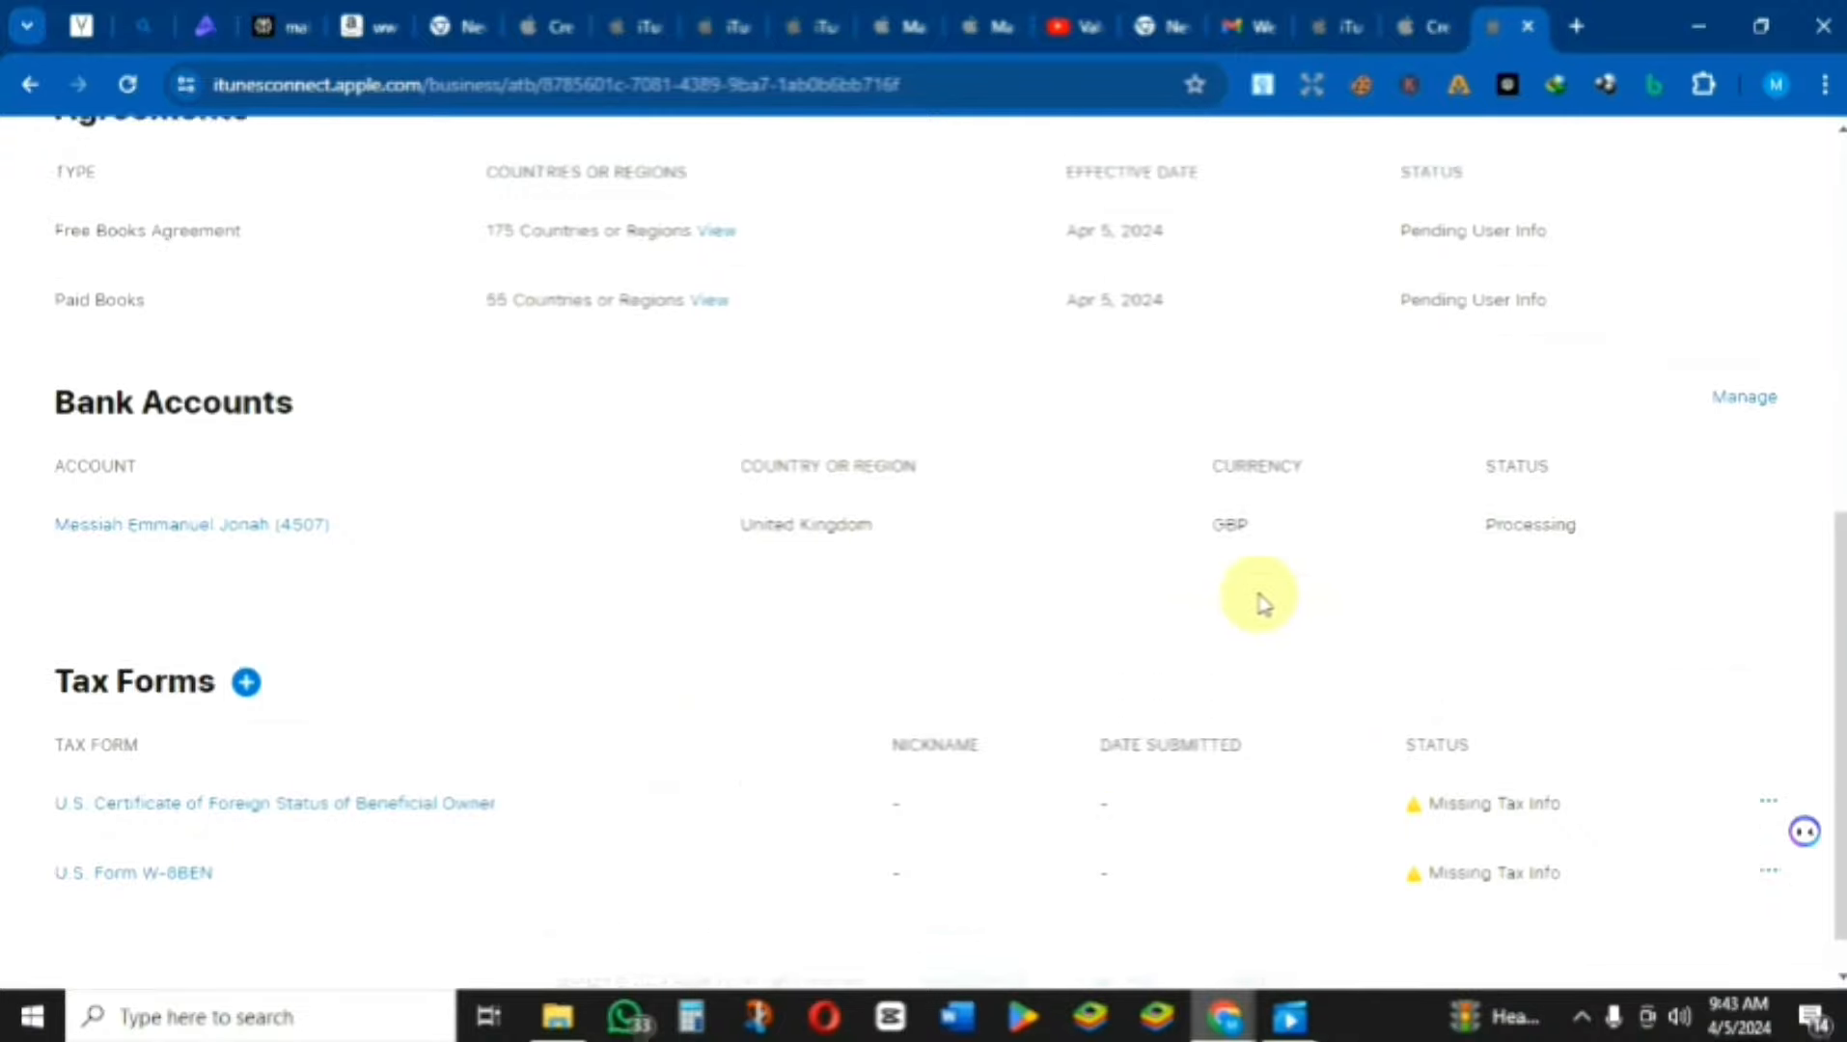
scroll(1262, 603, "up", 10)
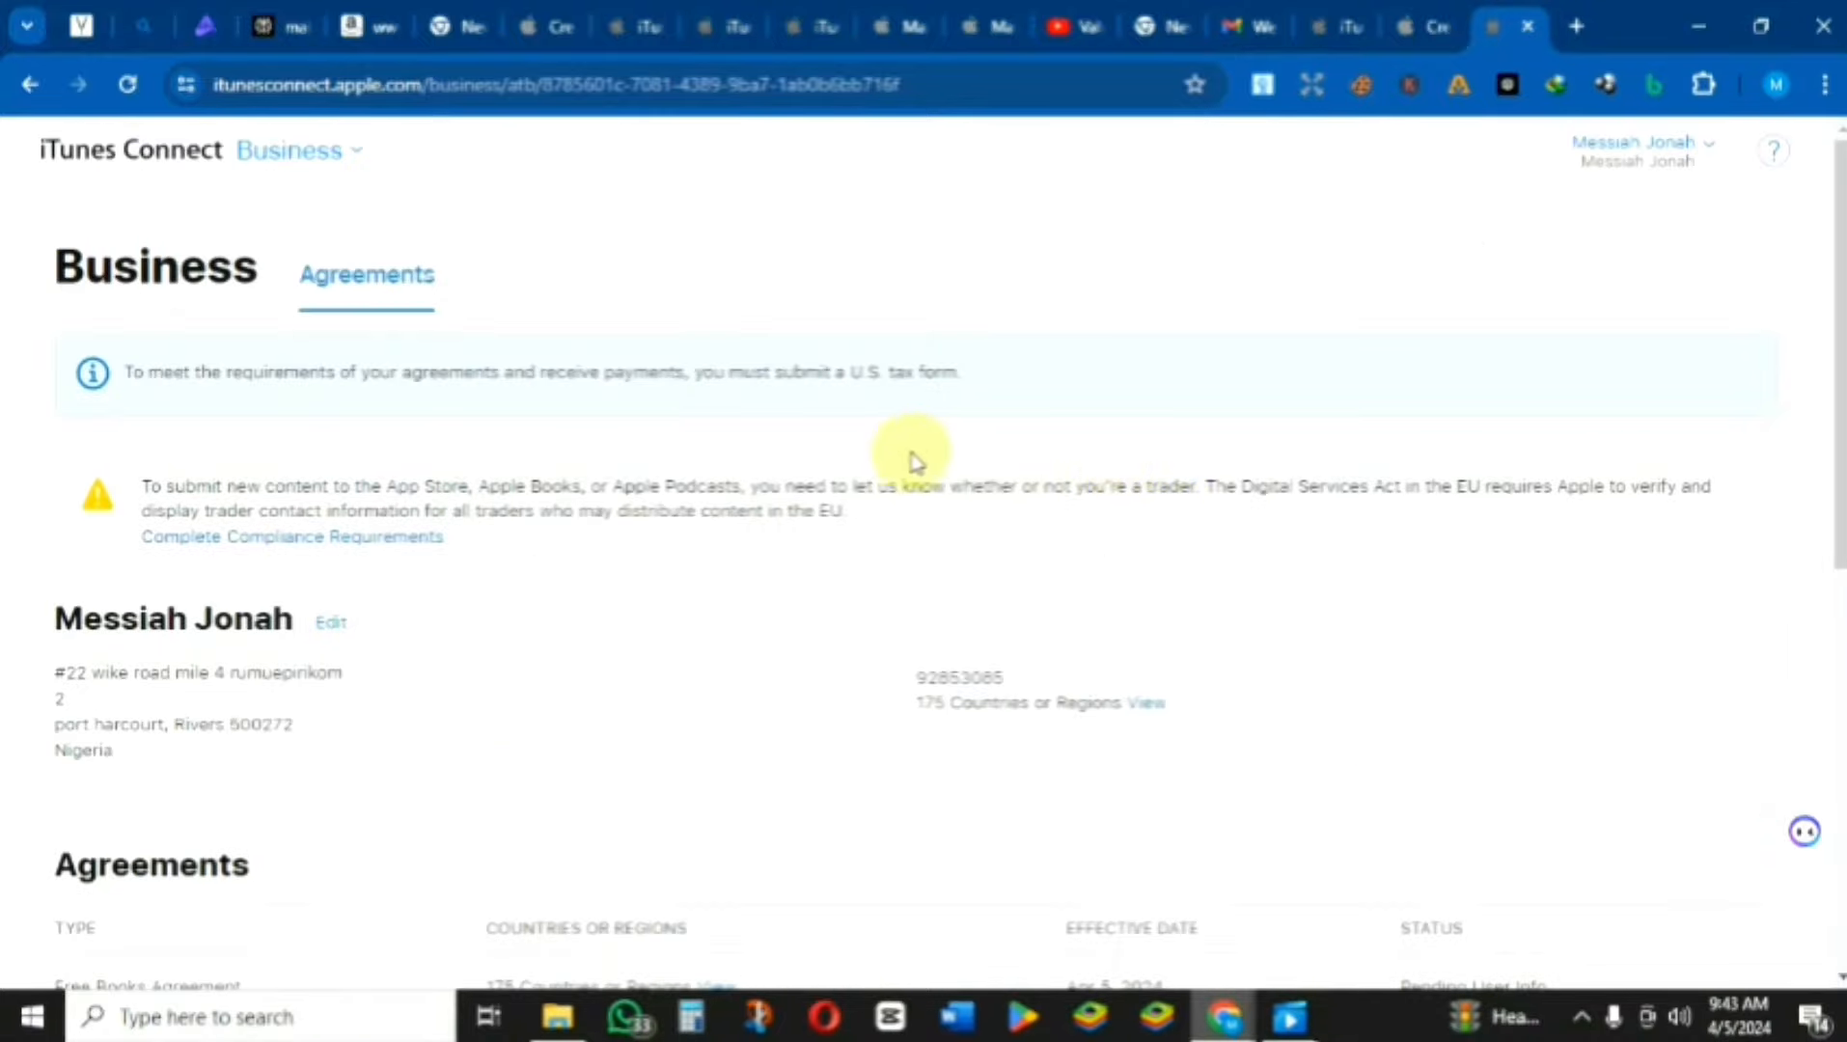
scroll(915, 461, "down", 8)
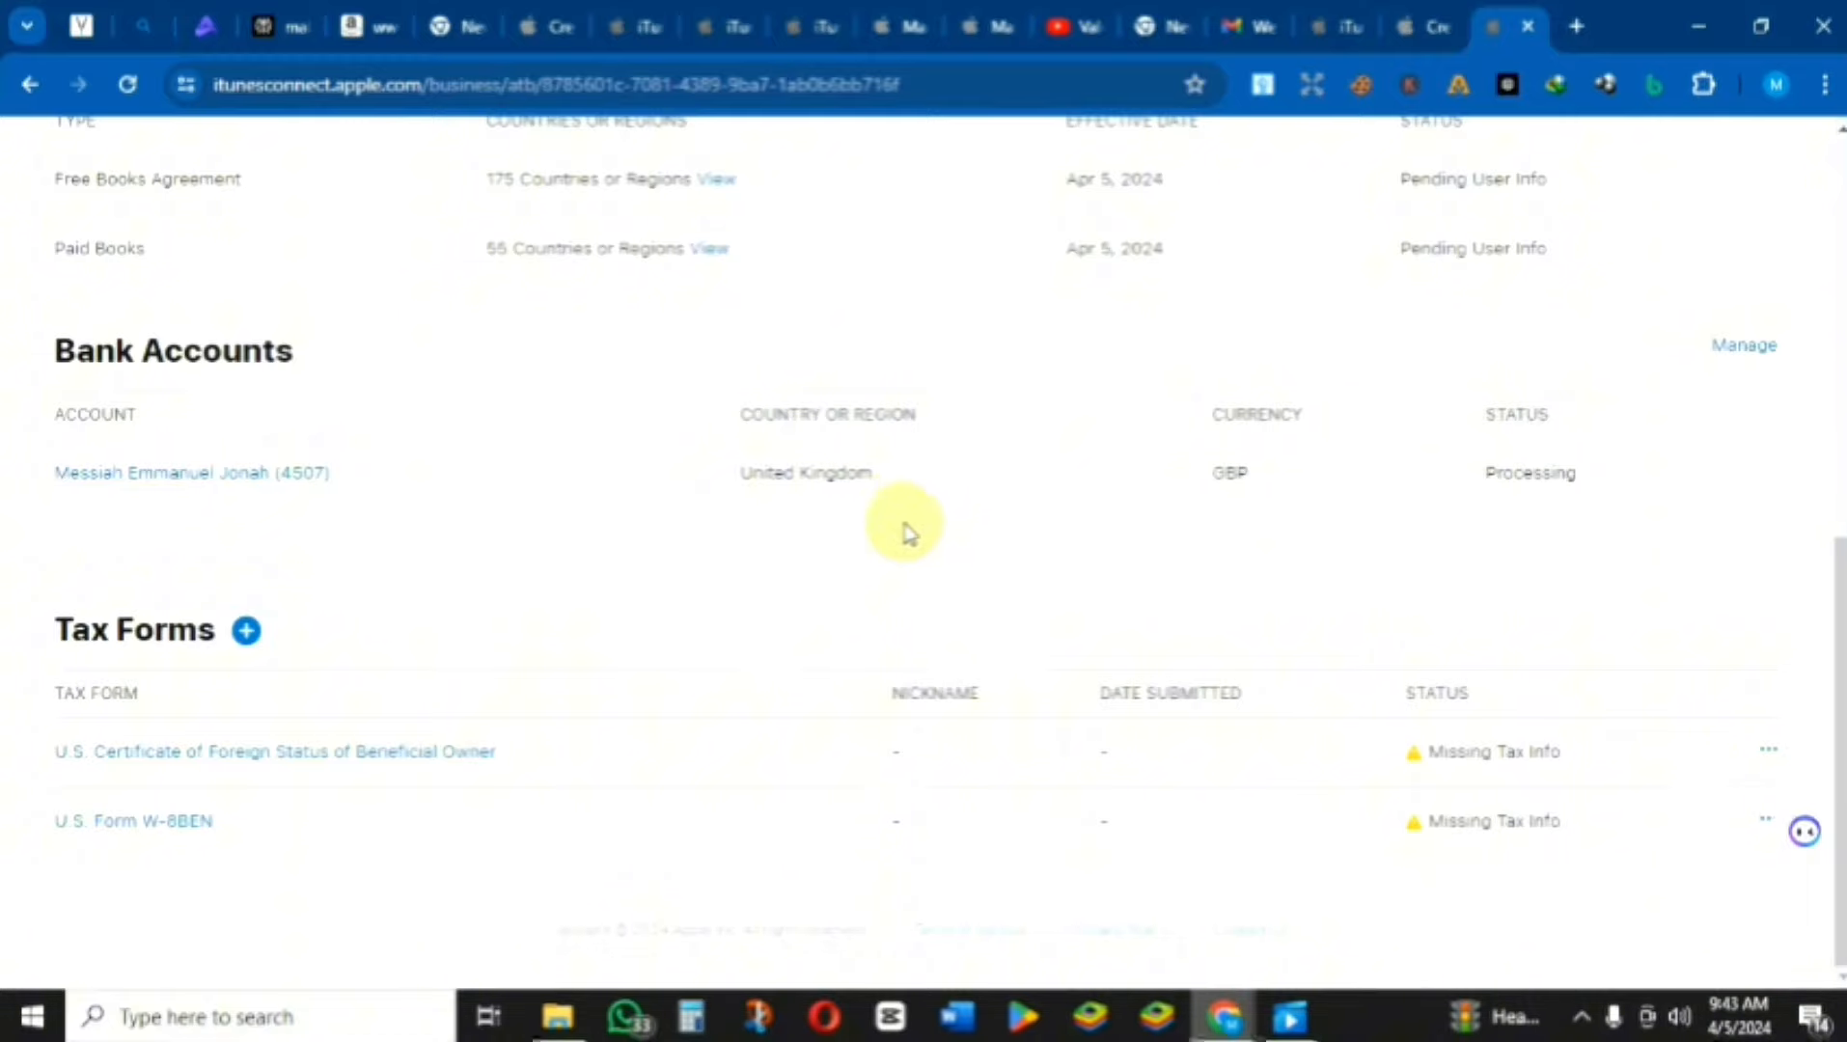
scroll(956, 589, "up", 1)
scroll(1110, 637, "down", 1)
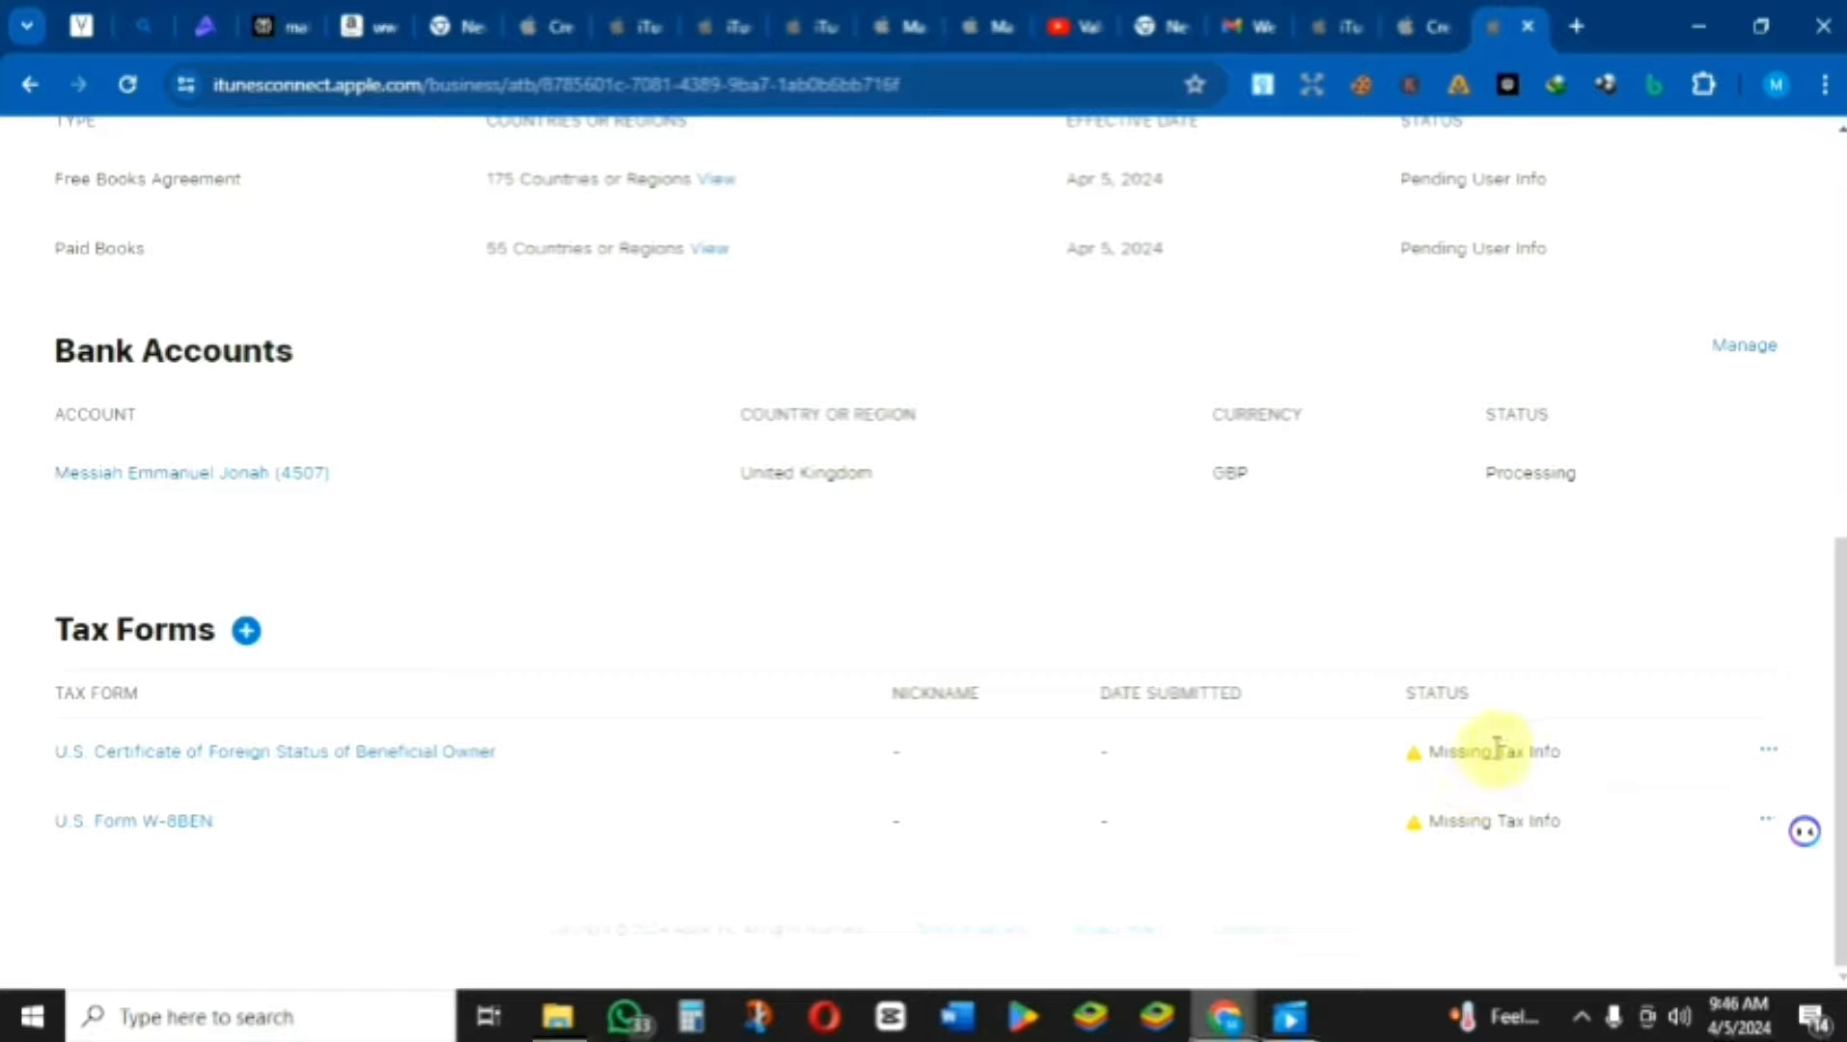
Show the options menu for the Certificate of Foreign Status of Beneficial Owner row
left_click(1767, 758)
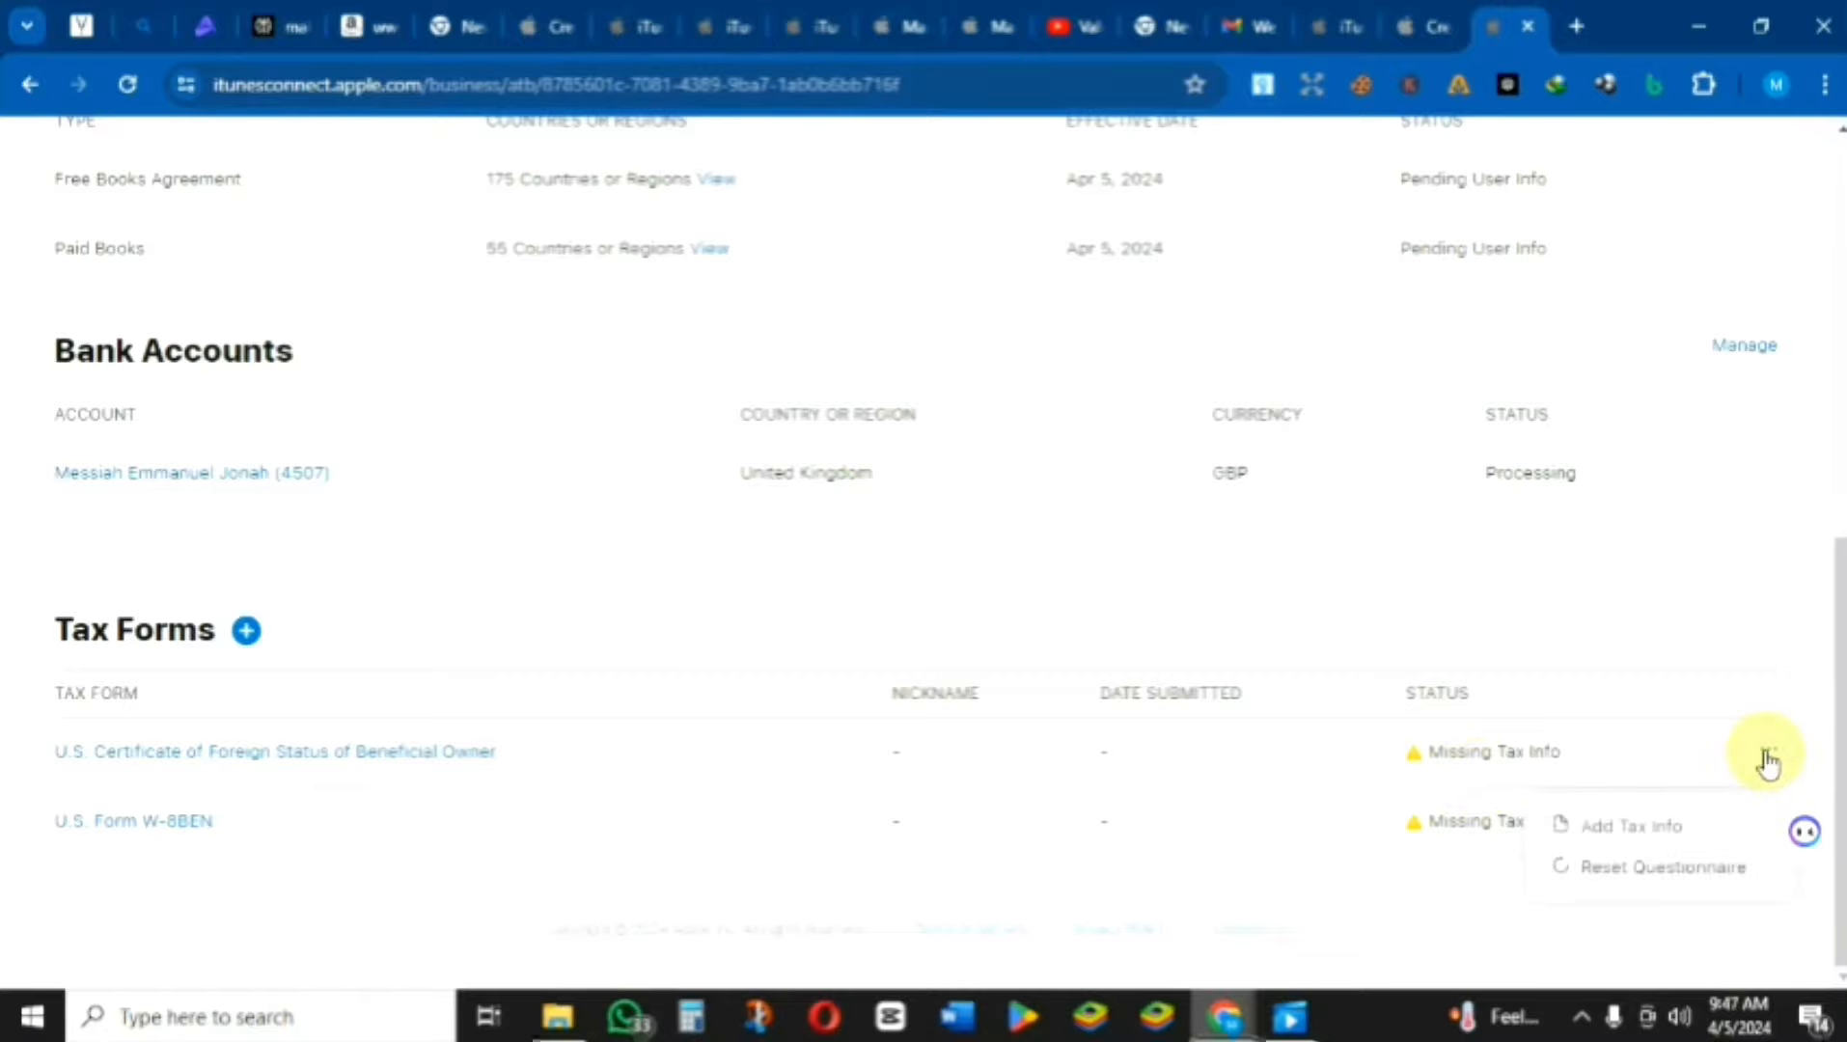
Add tax info to the foreign-status certificate, enter the signer's title, and submit the form
left_click(1624, 832)
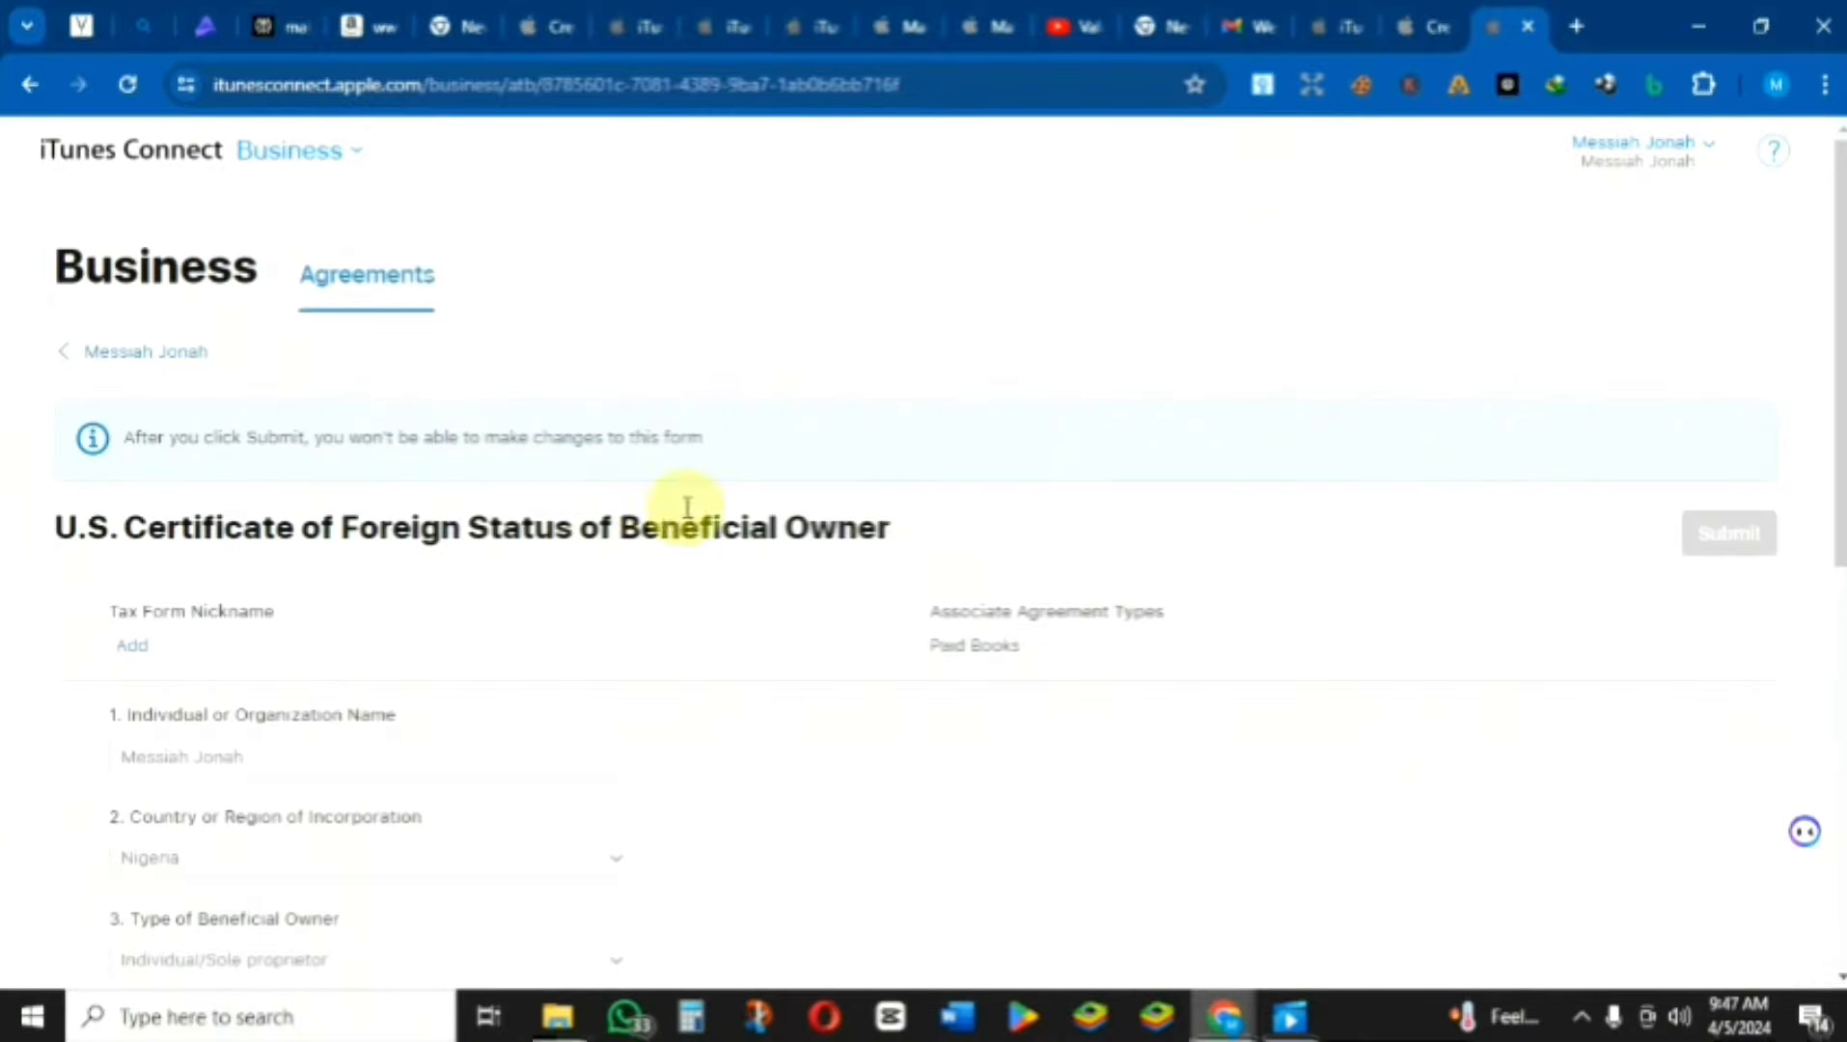
scroll(308, 416, "down", 4)
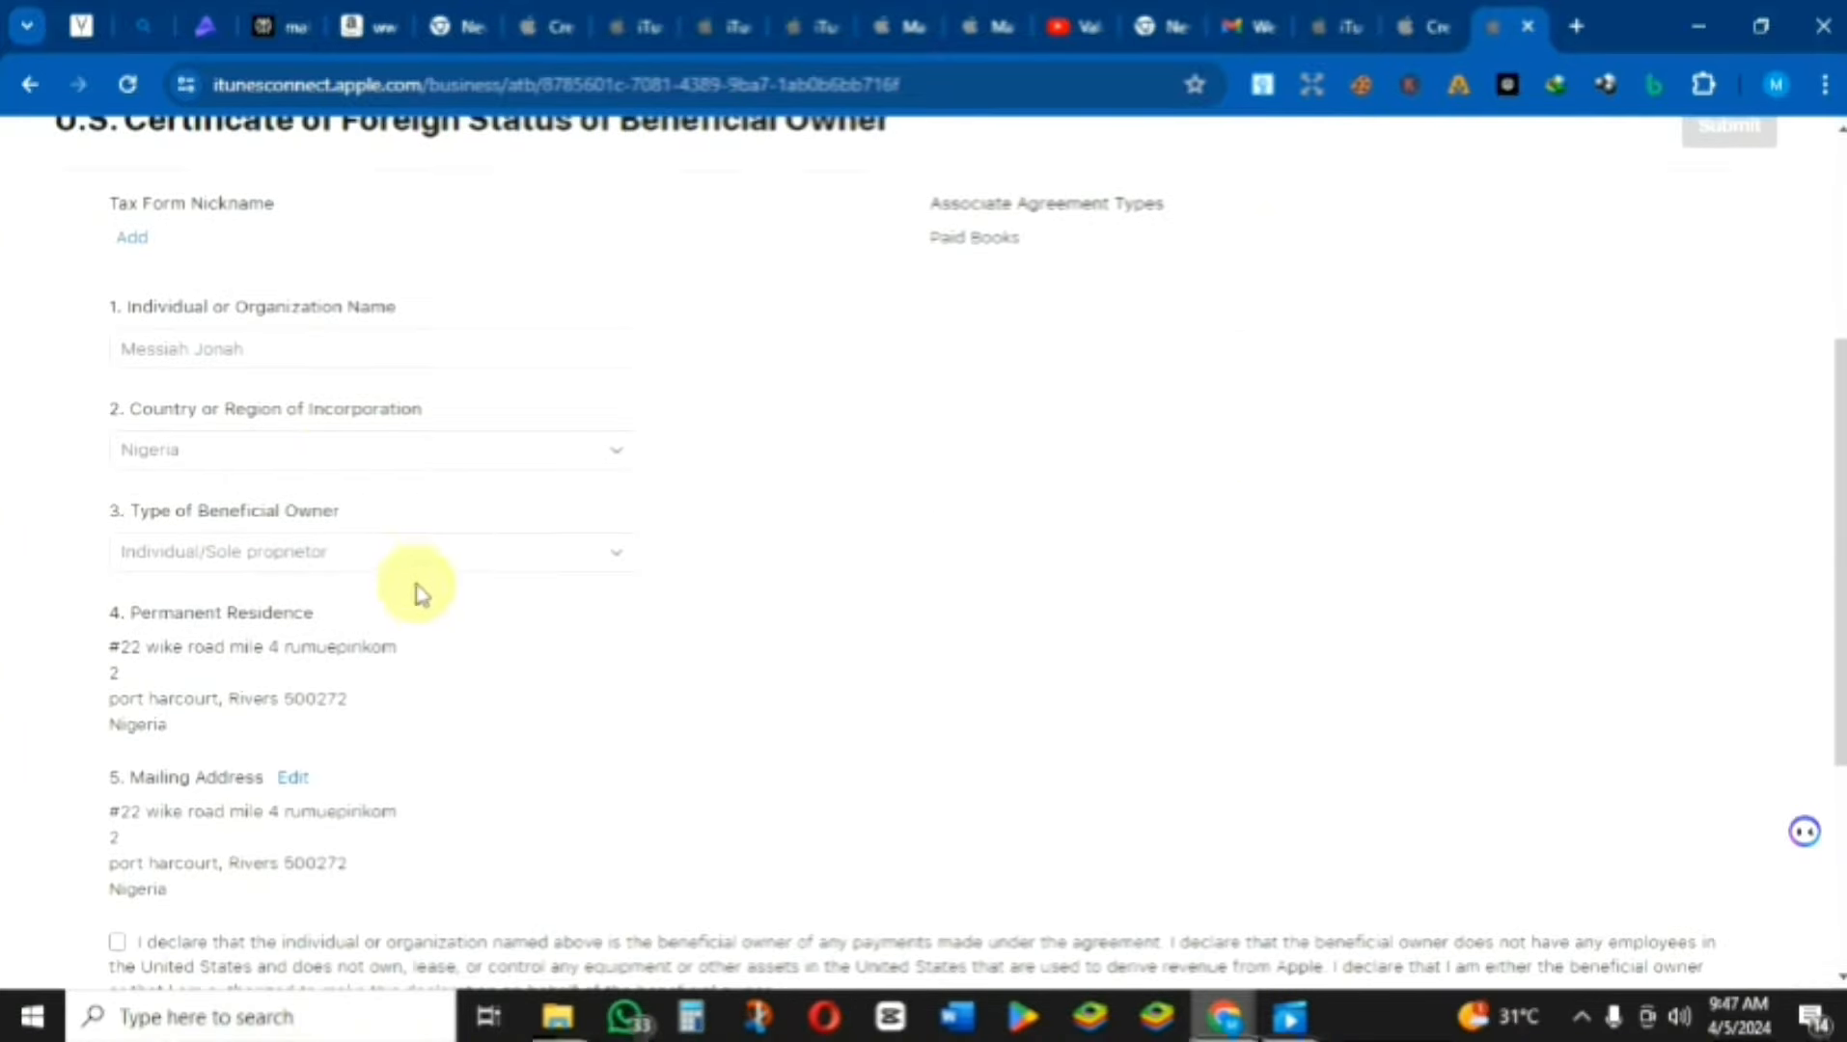
scroll(972, 617, "up", 2)
scroll(453, 588, "down", 4)
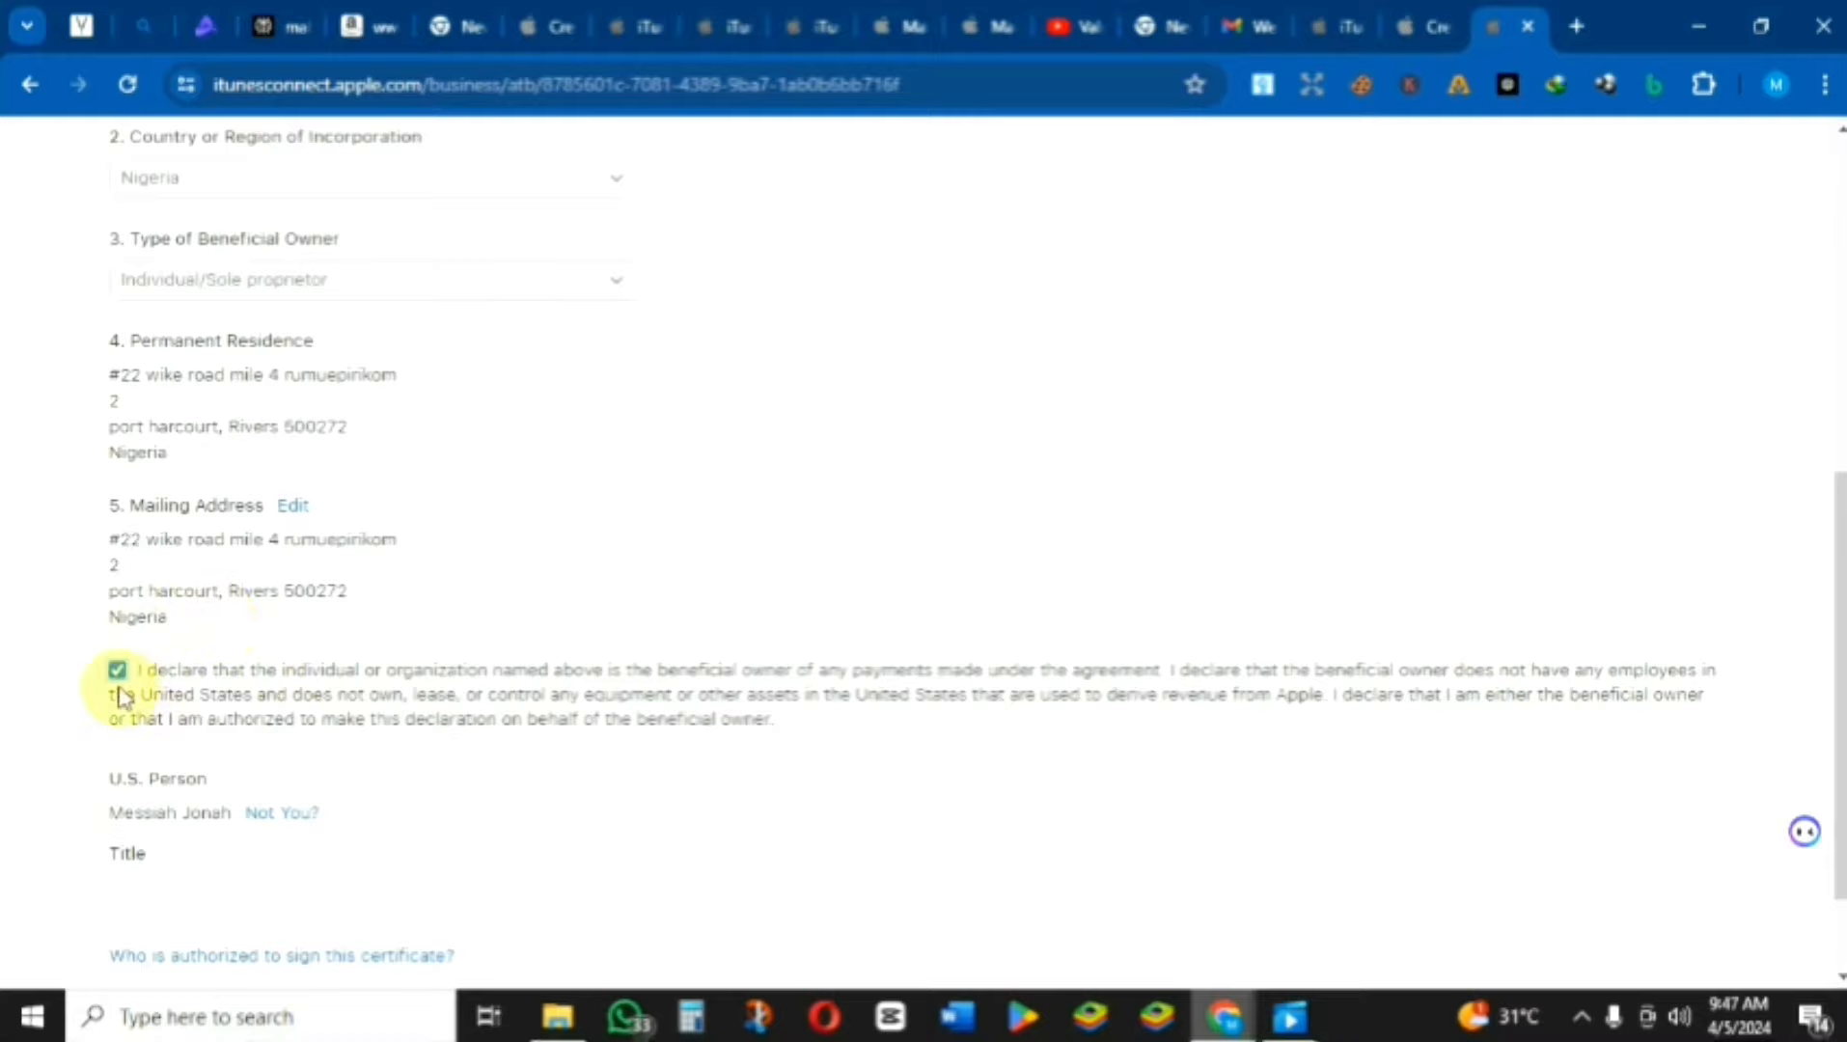
scroll(120, 685, "down", 1)
left_click(157, 769)
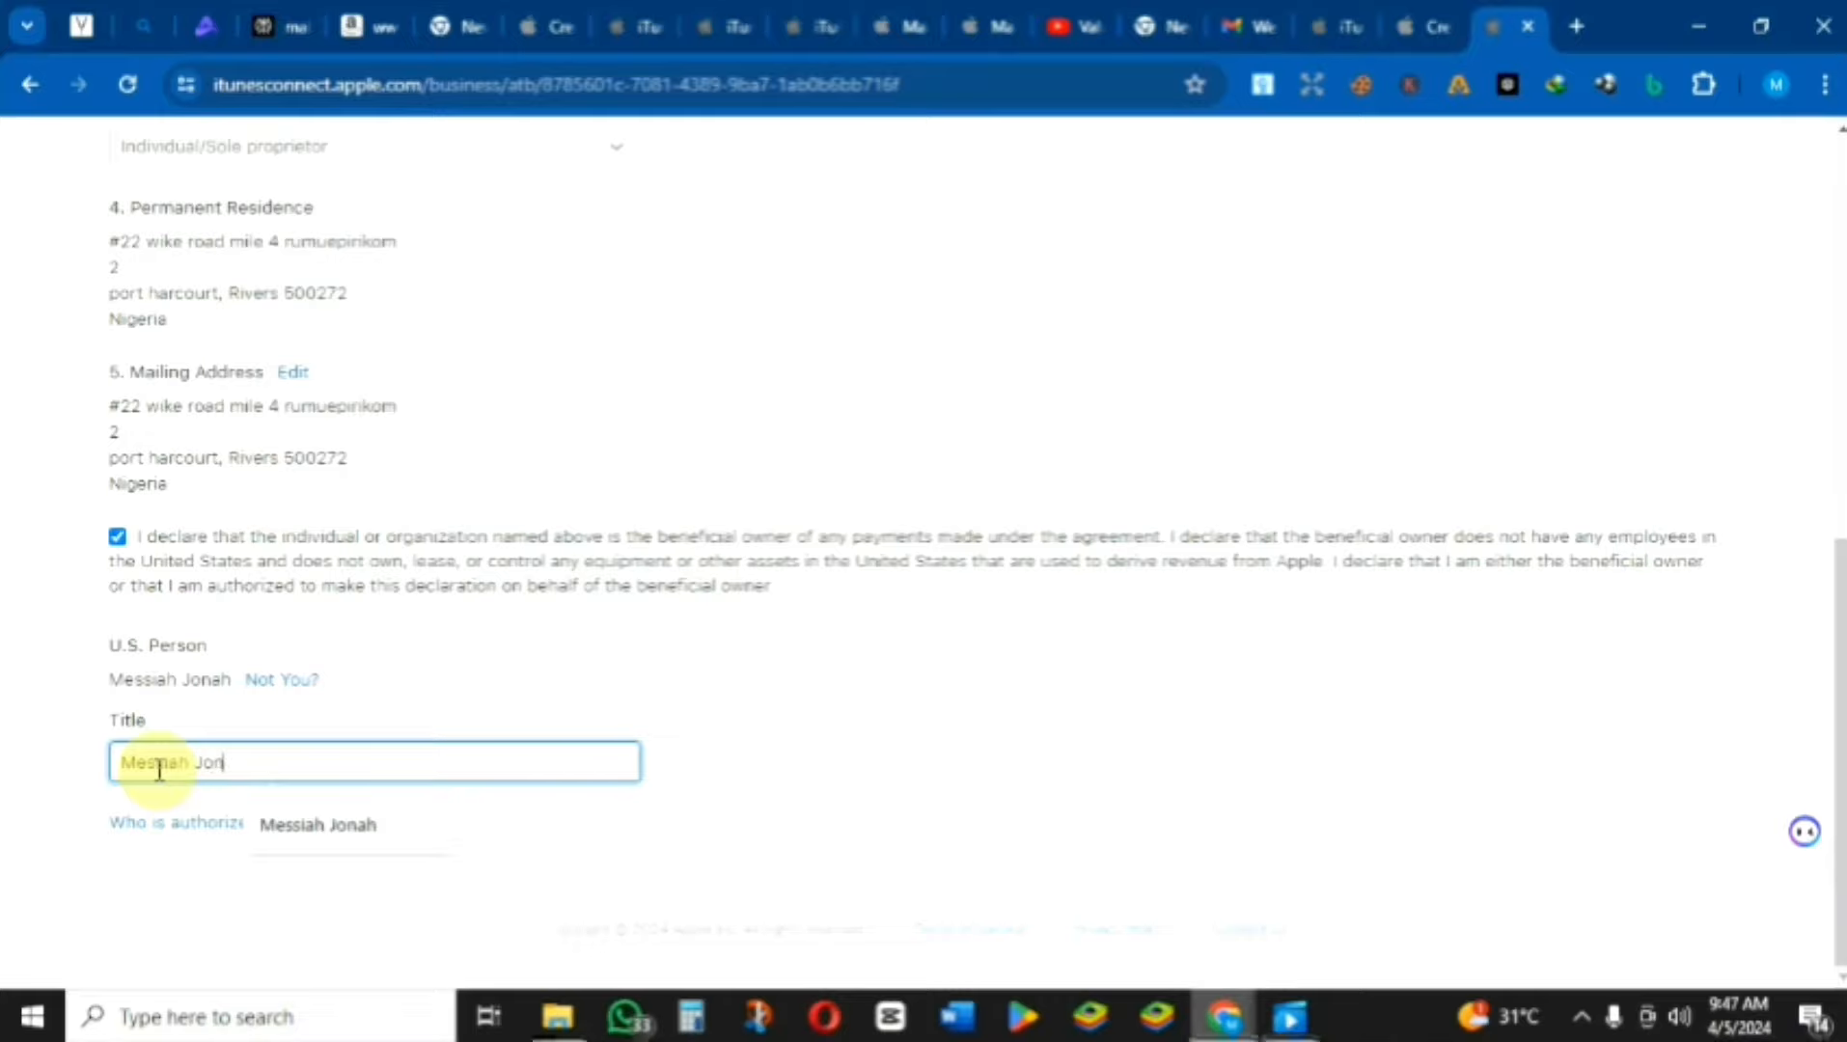
type("h")
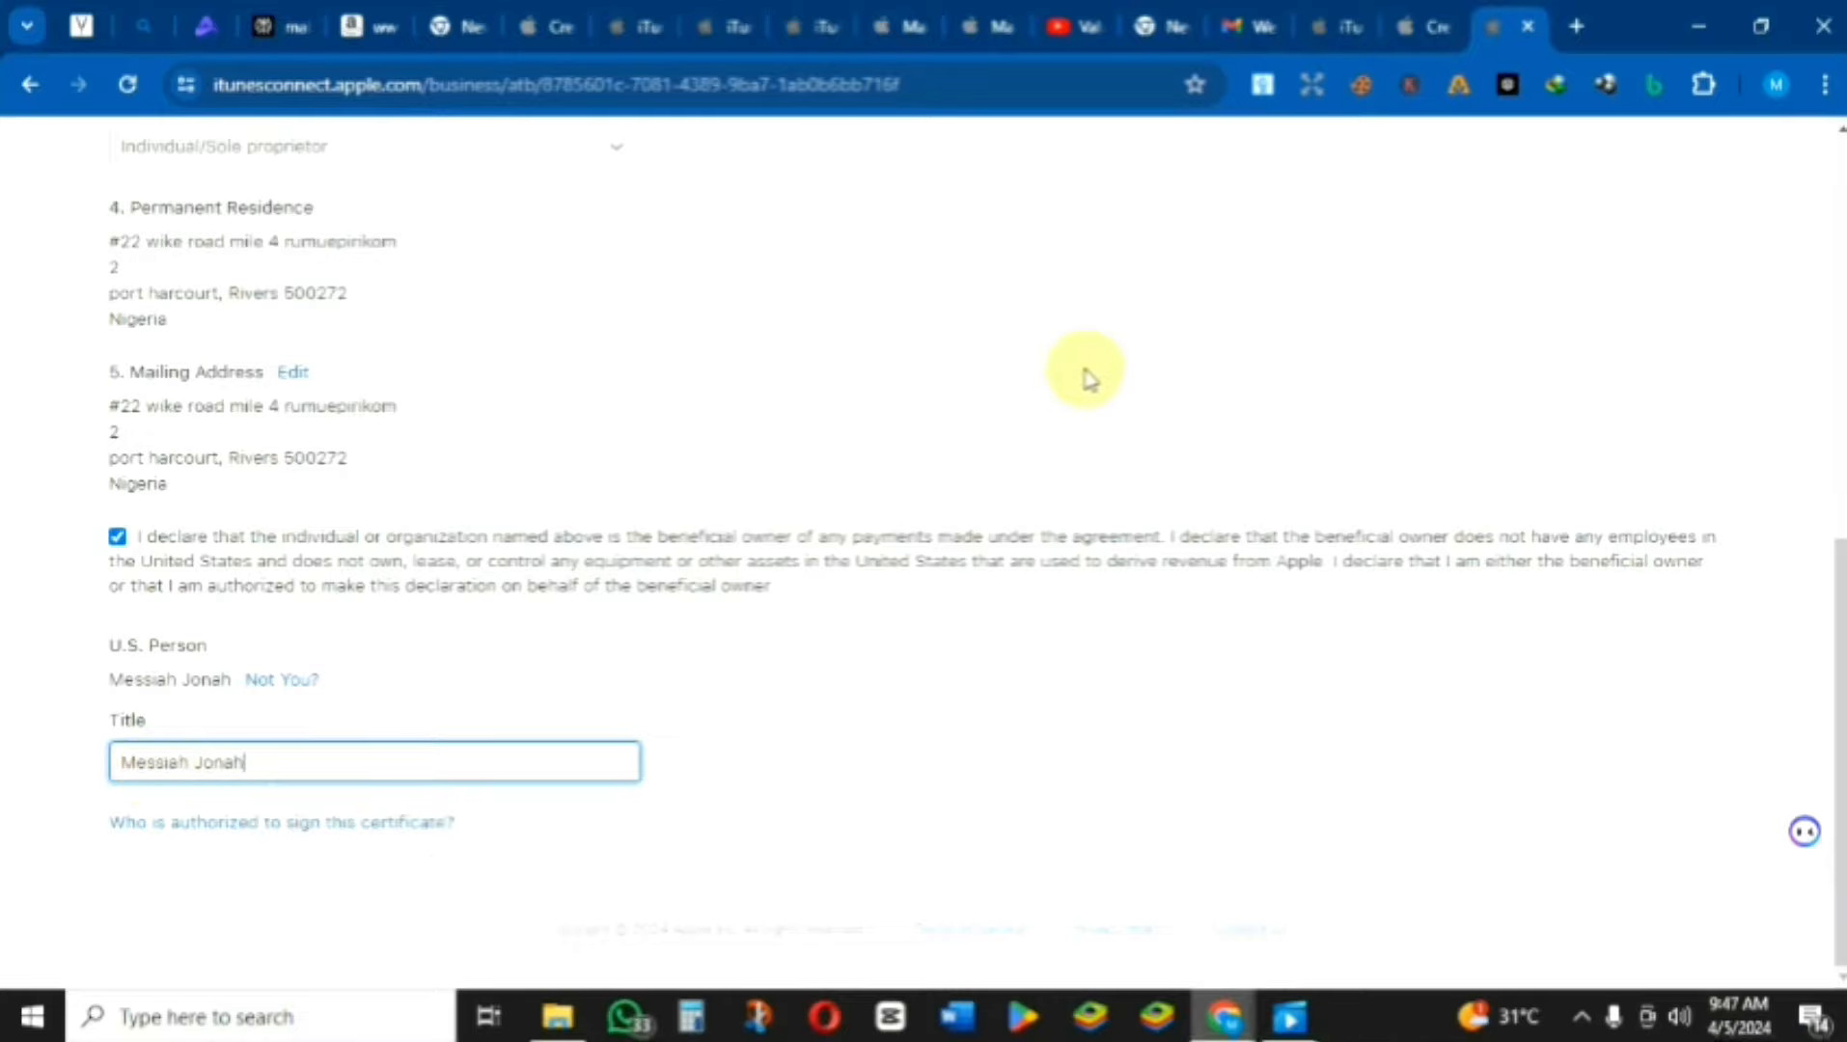
scroll(1110, 395, "up", 10)
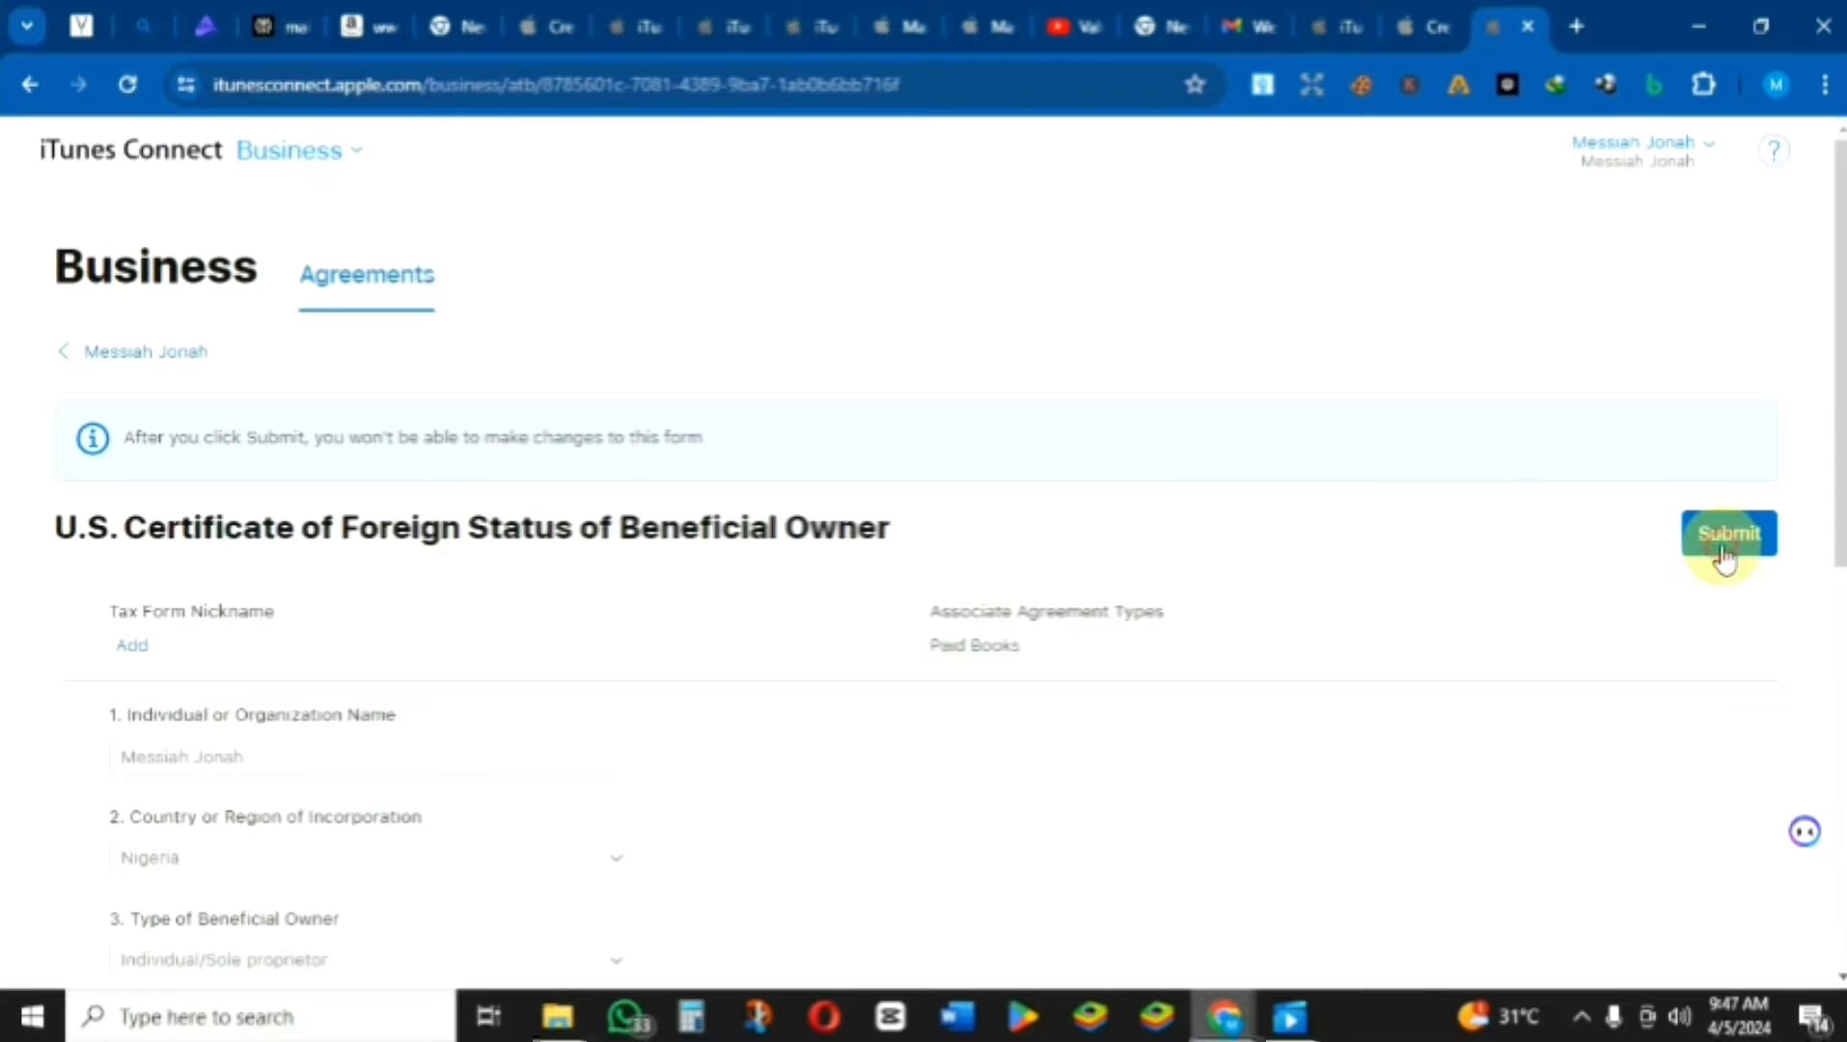
left_click(1726, 535)
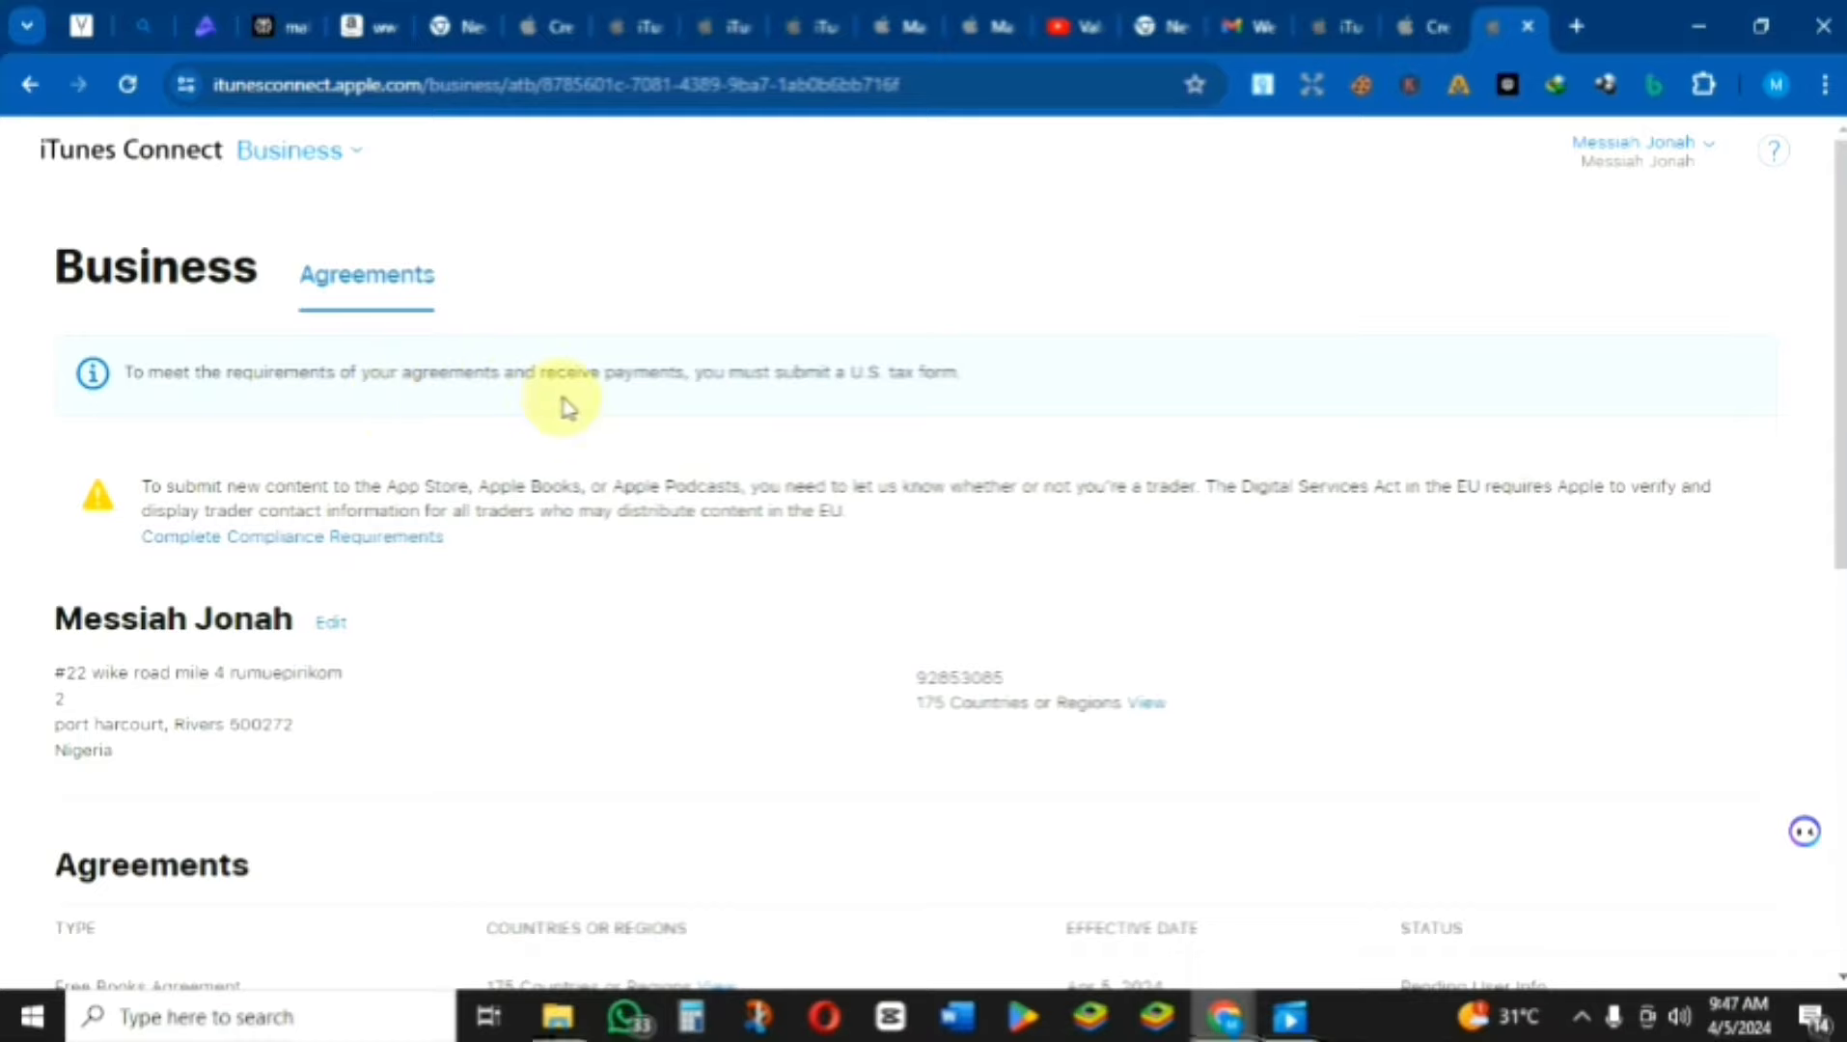
Scroll to Tax Forms and open Add Tax Info on the U.S. Form W-8BEN row
scroll(1213, 482, "down", 7)
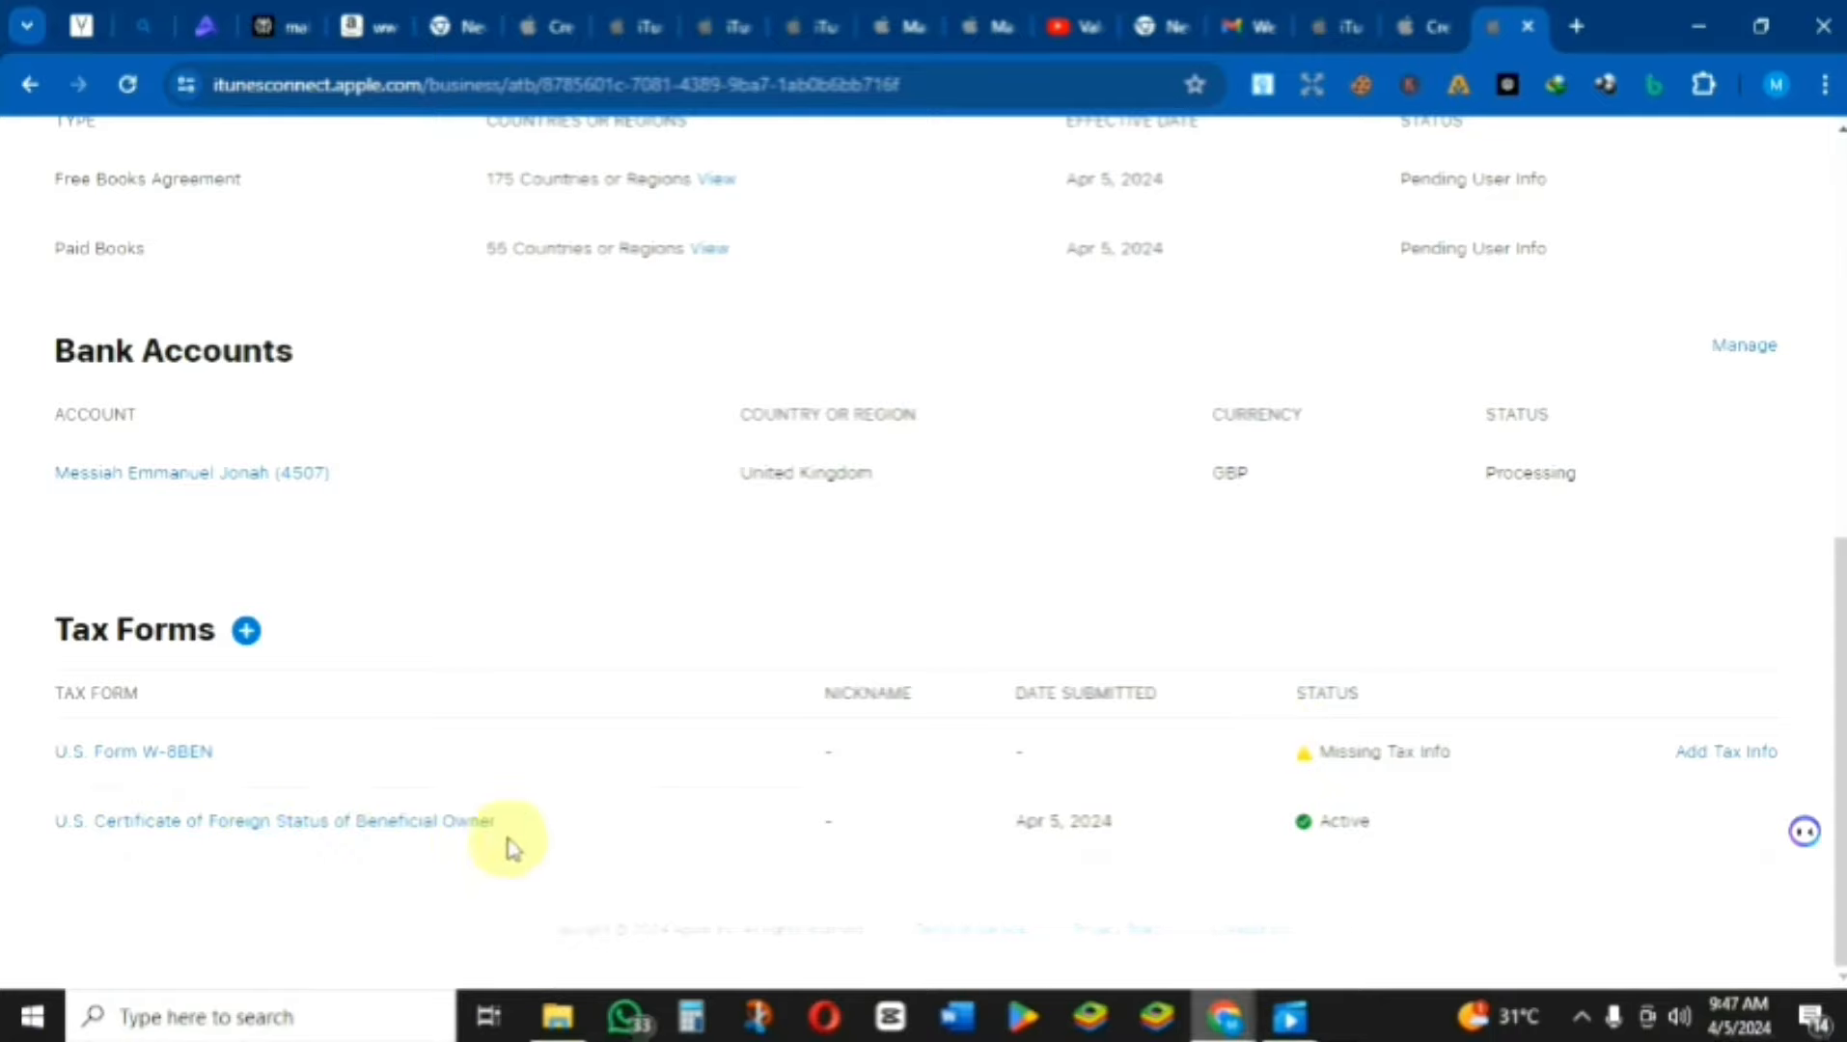
left_click(1700, 757)
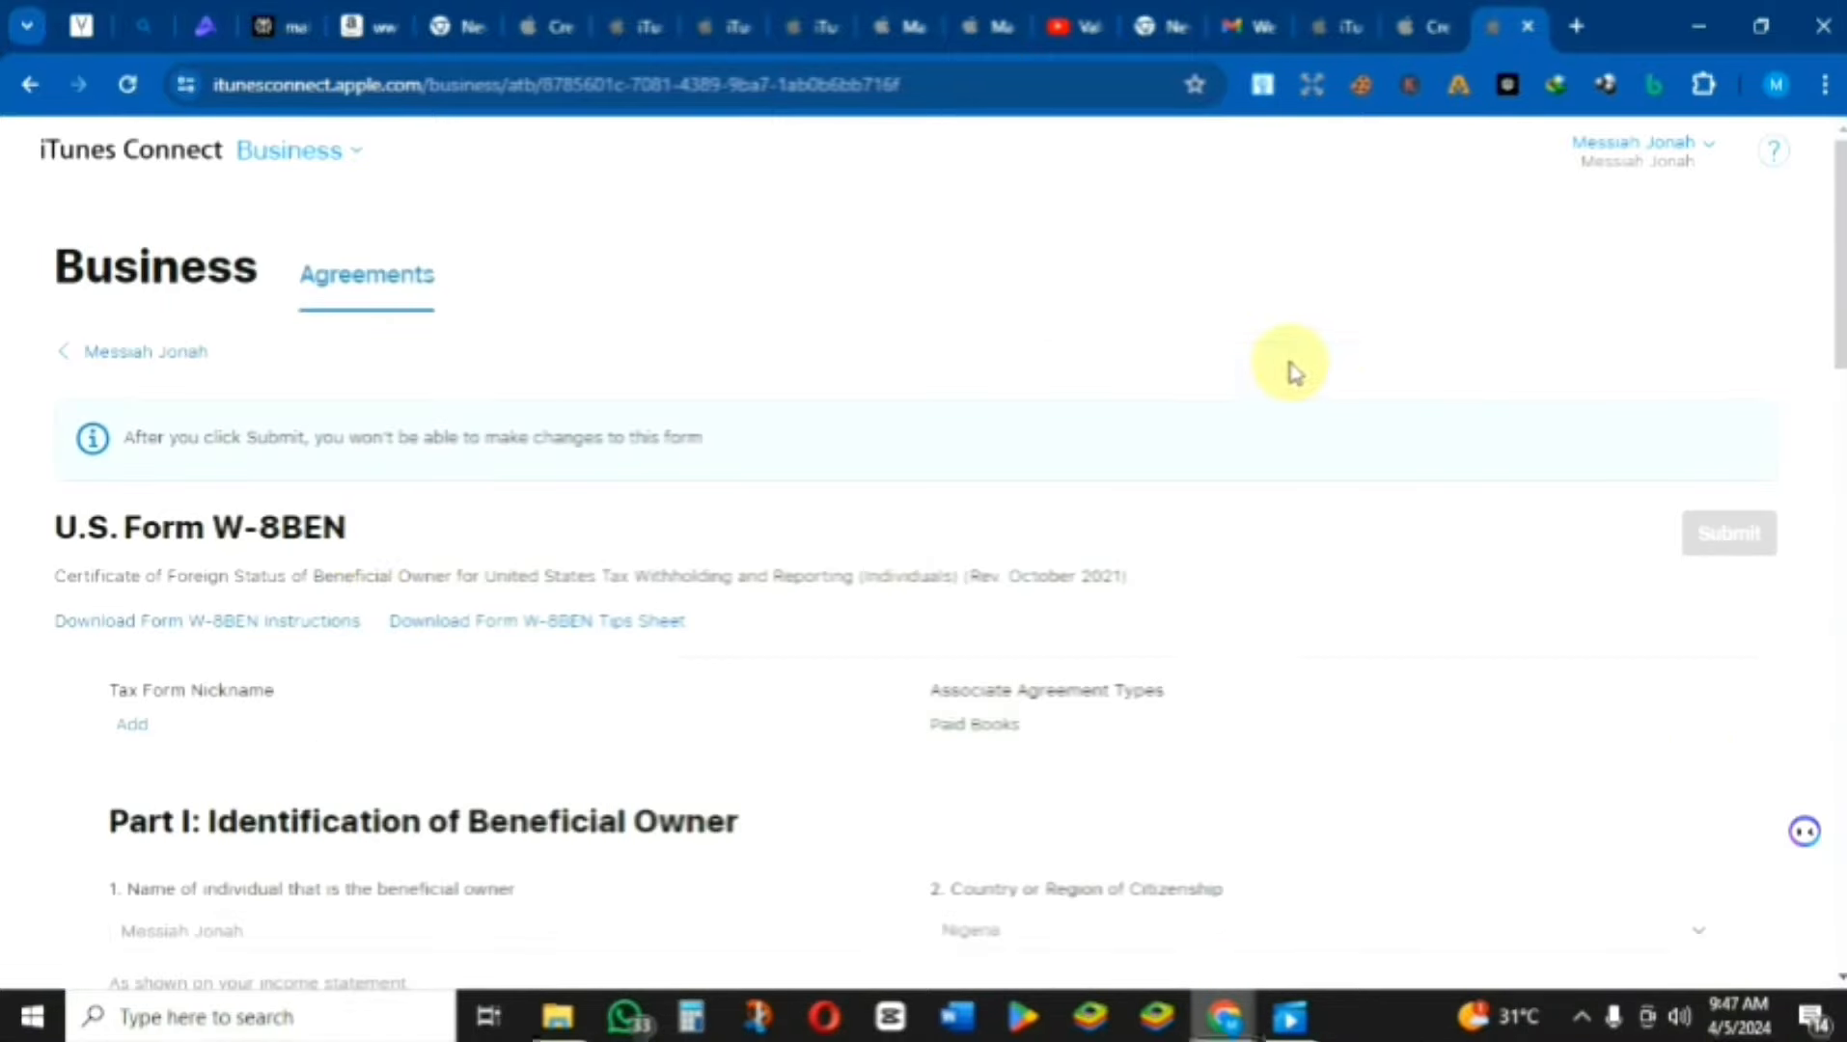
Review the W-8BEN identification details and the Nigeria treaty claim for book sales income
scroll(598, 494, "down", 3)
scroll(556, 529, "up", 3)
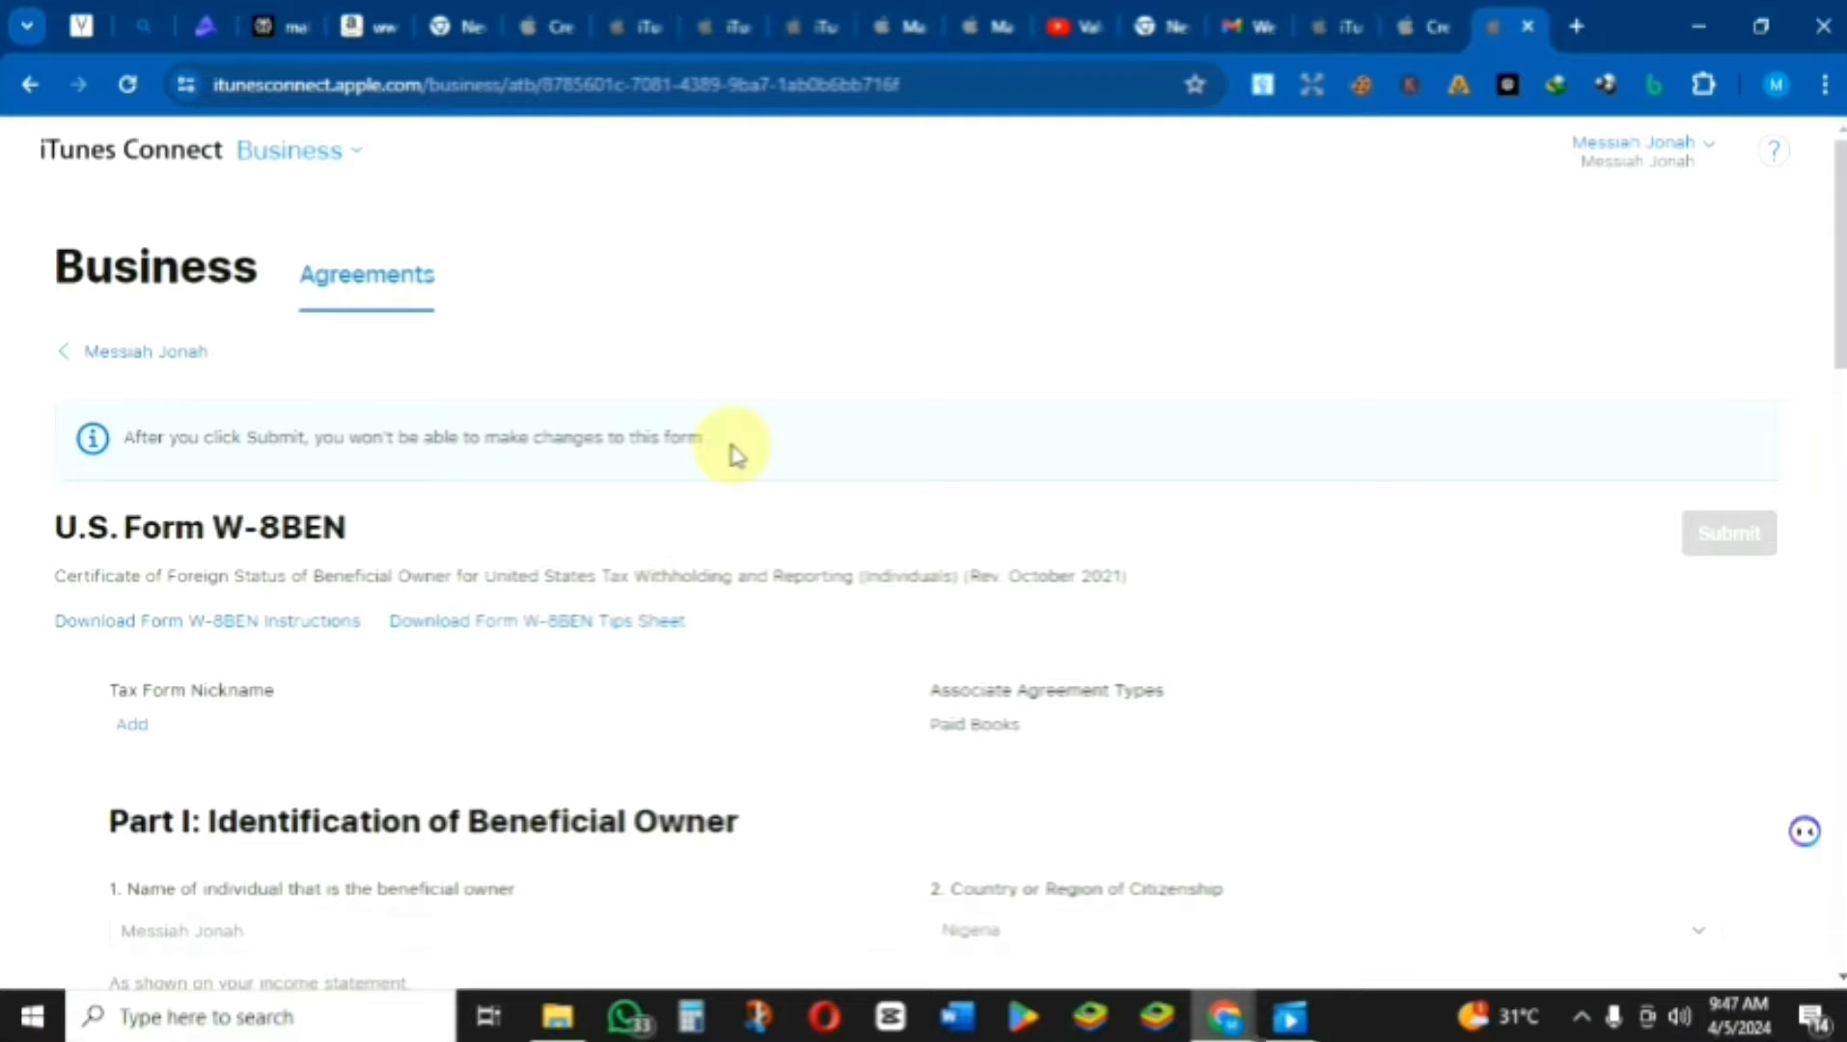
mouse_move(979, 11)
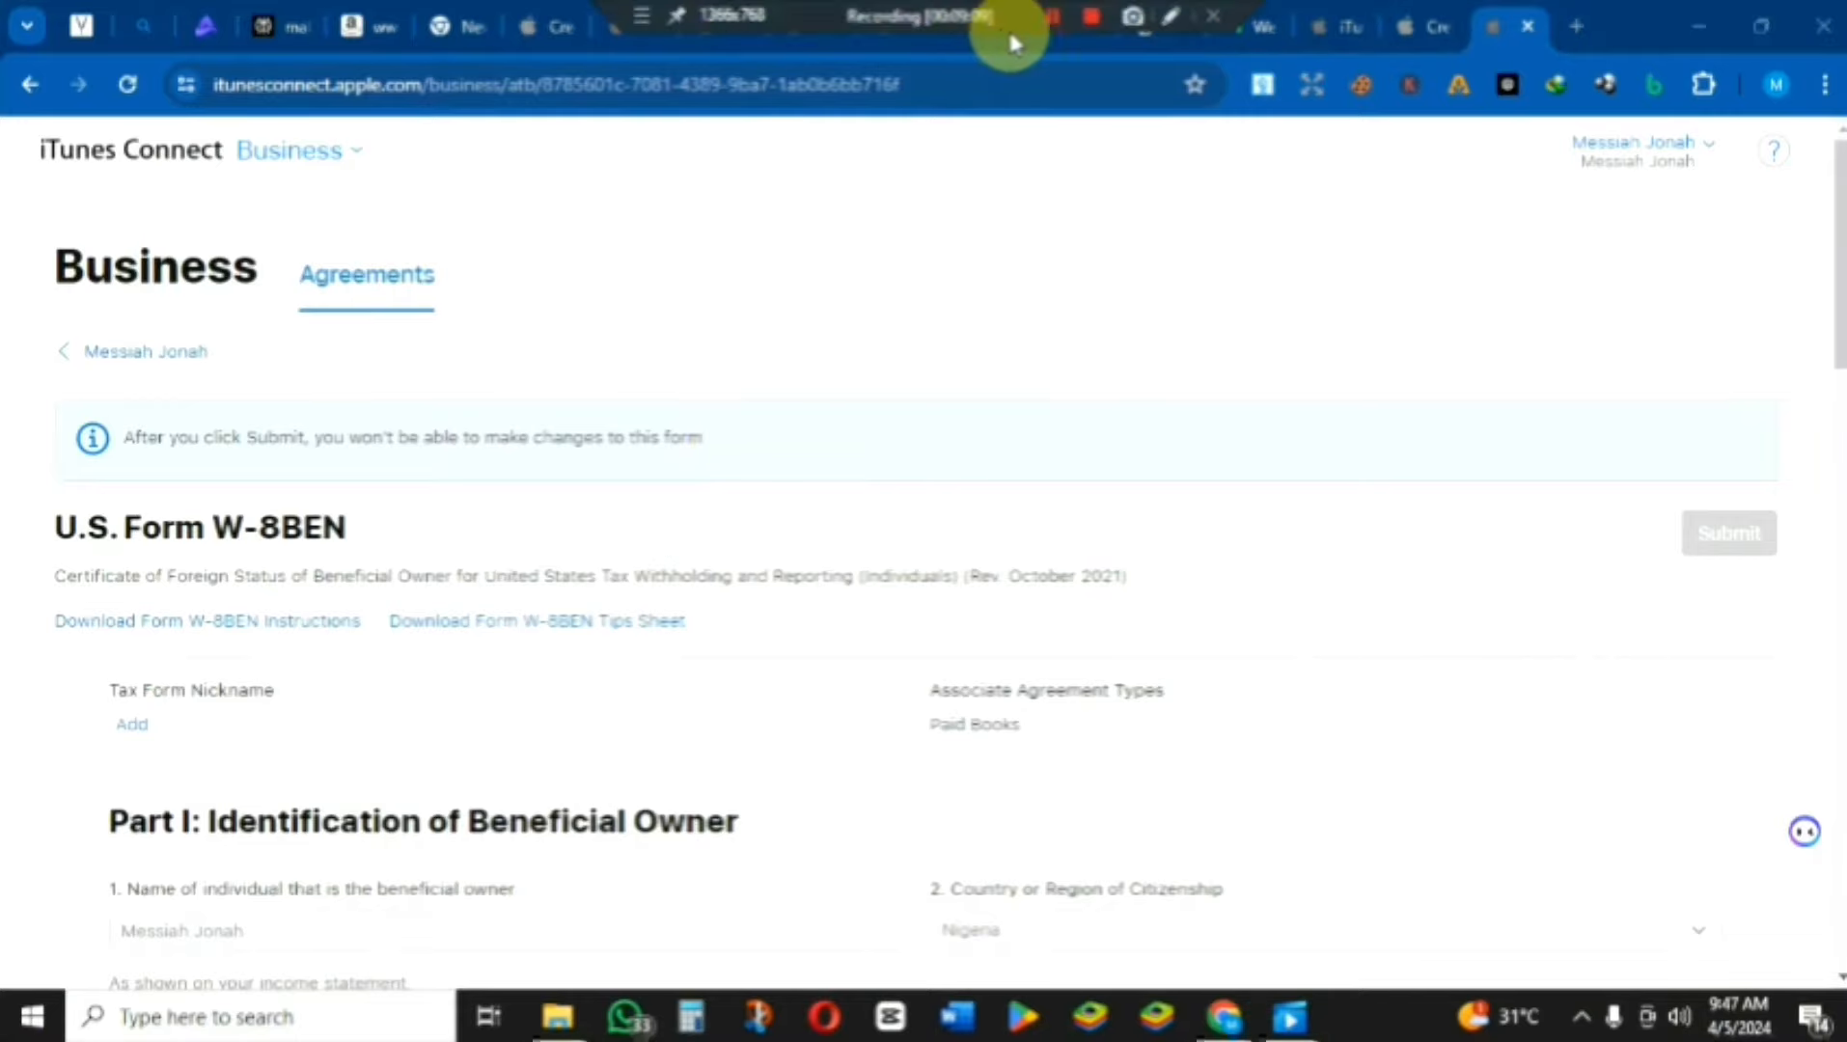
left_click(1040, 31)
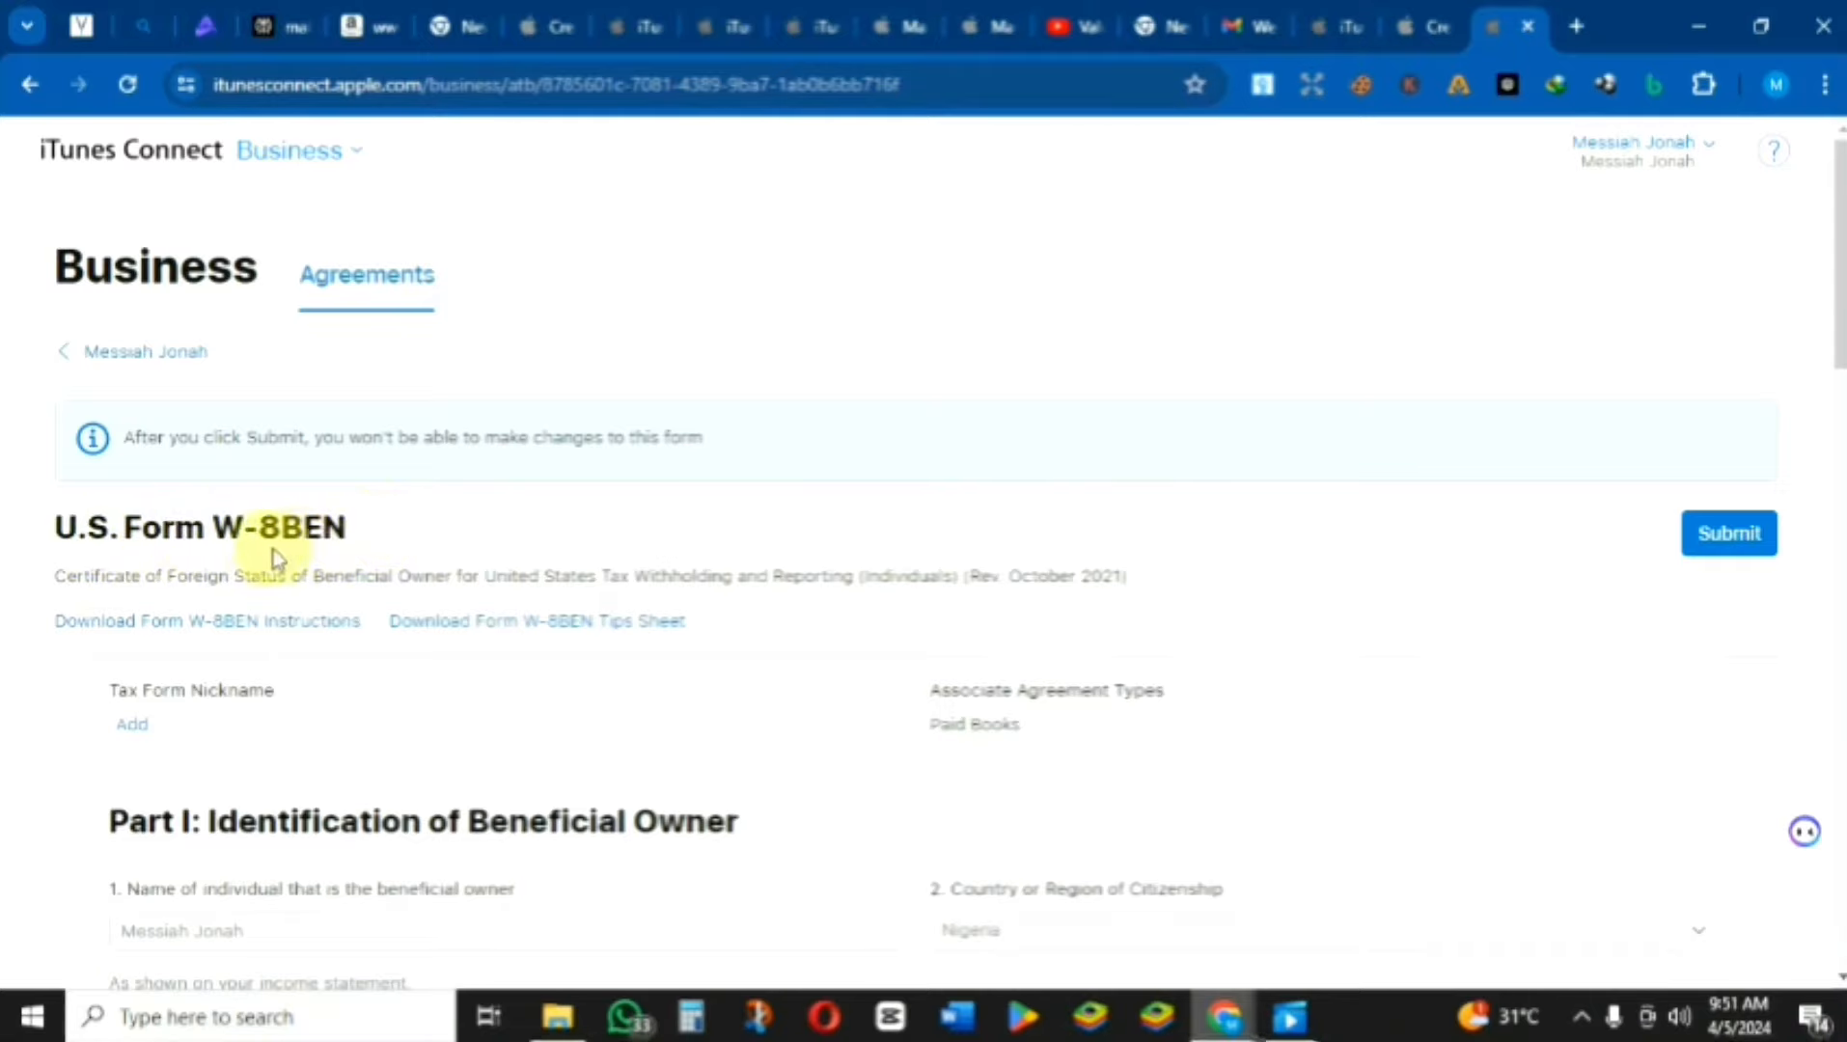
scroll(434, 550, "down", 3)
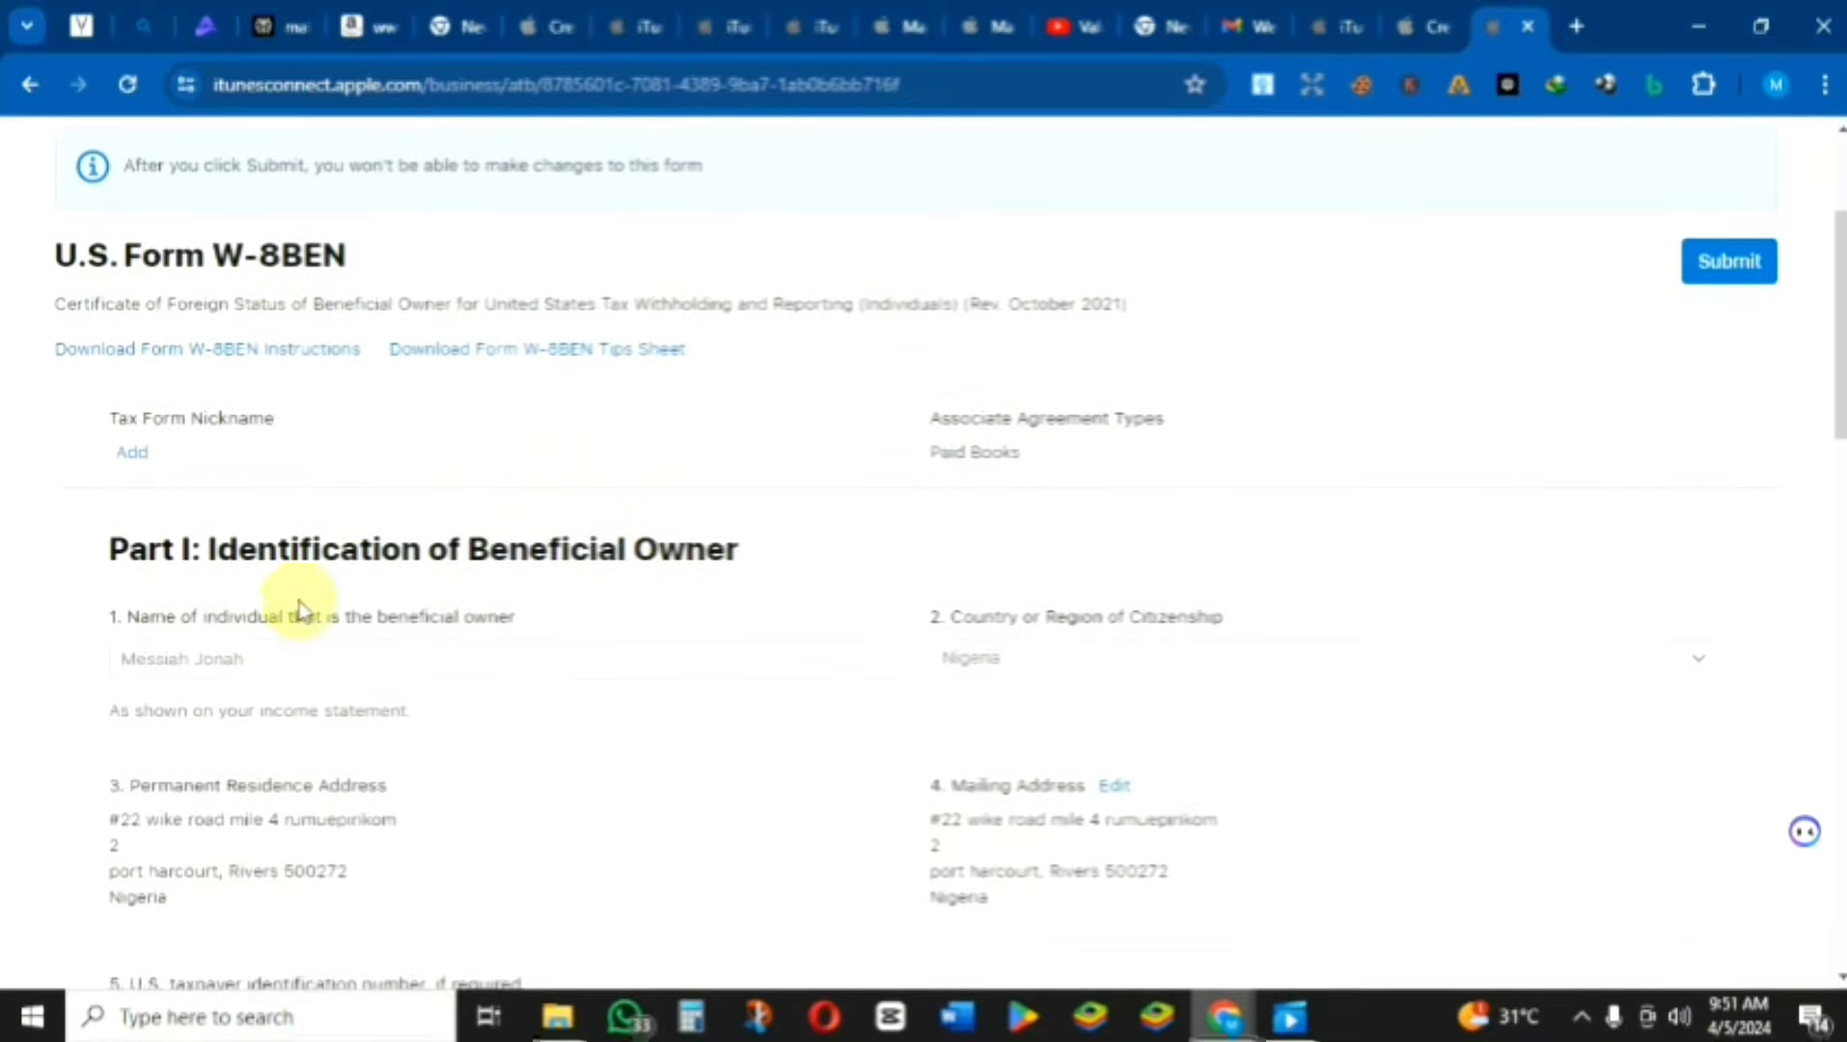
scroll(280, 617, "up", 1)
scroll(272, 606, "down", 1)
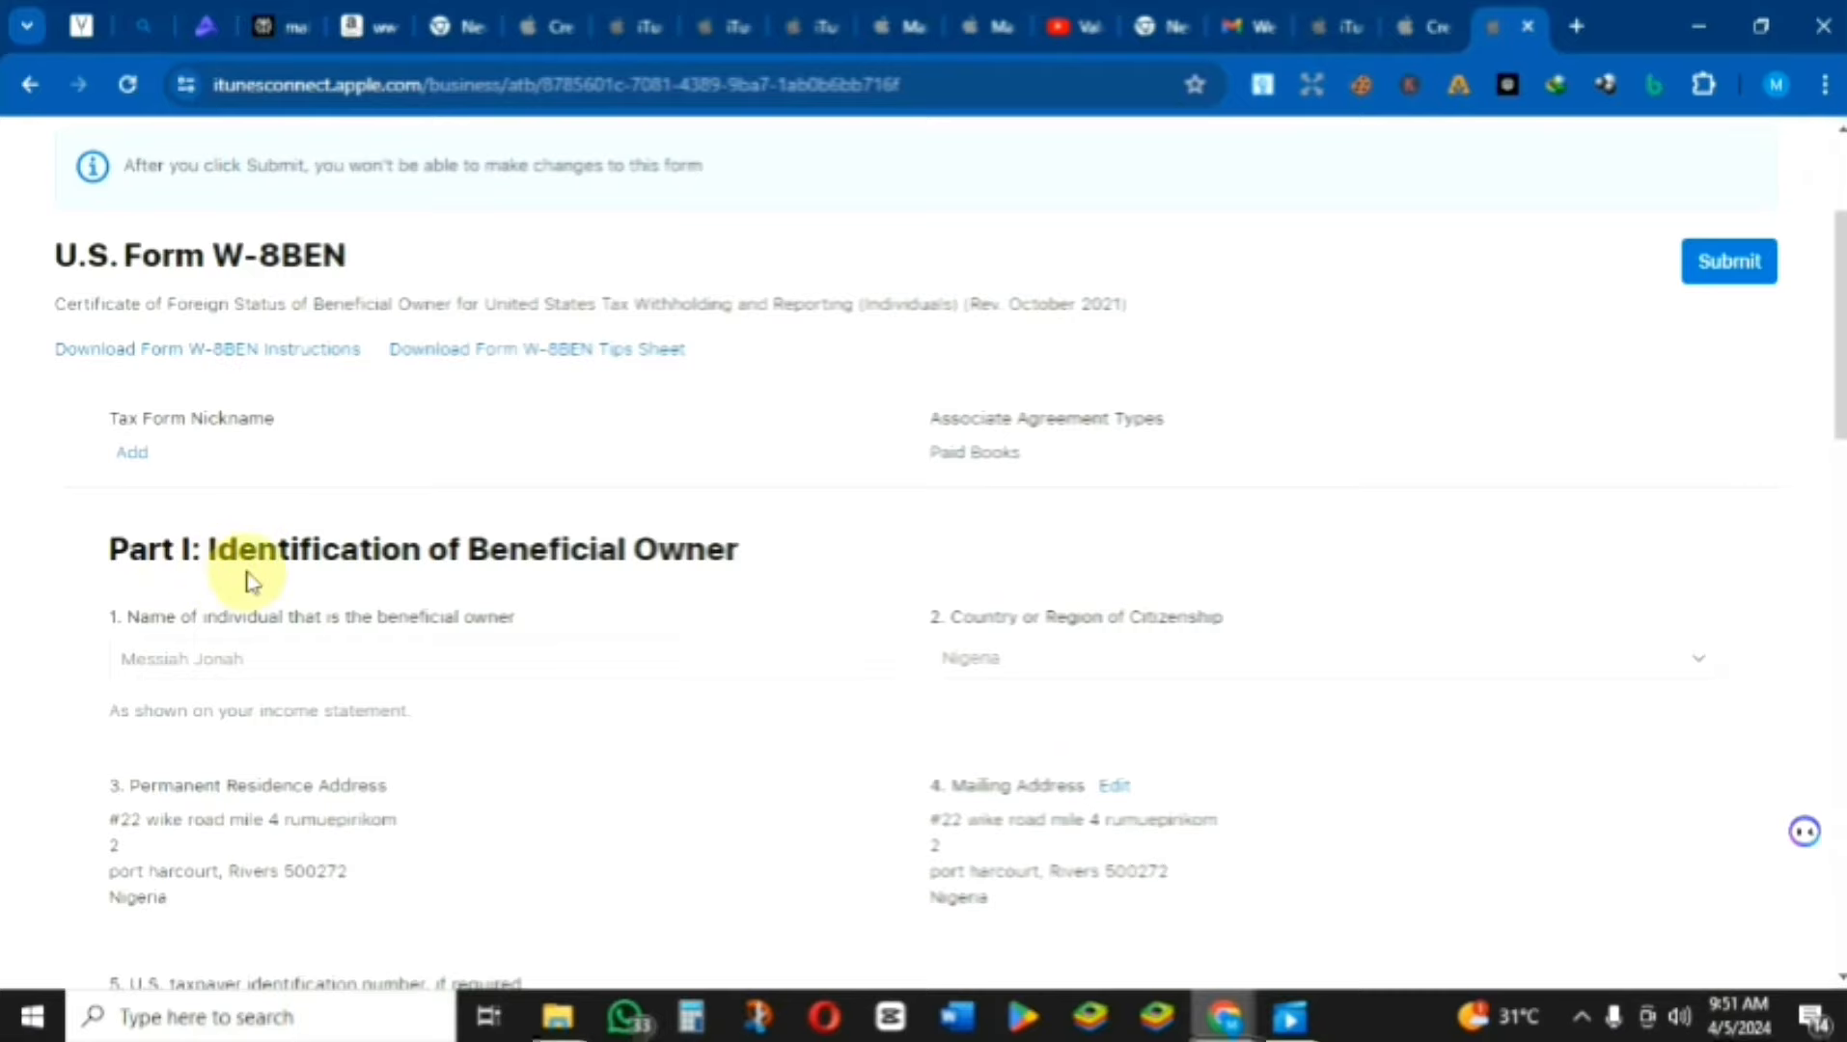
scroll(234, 572, "down", 1)
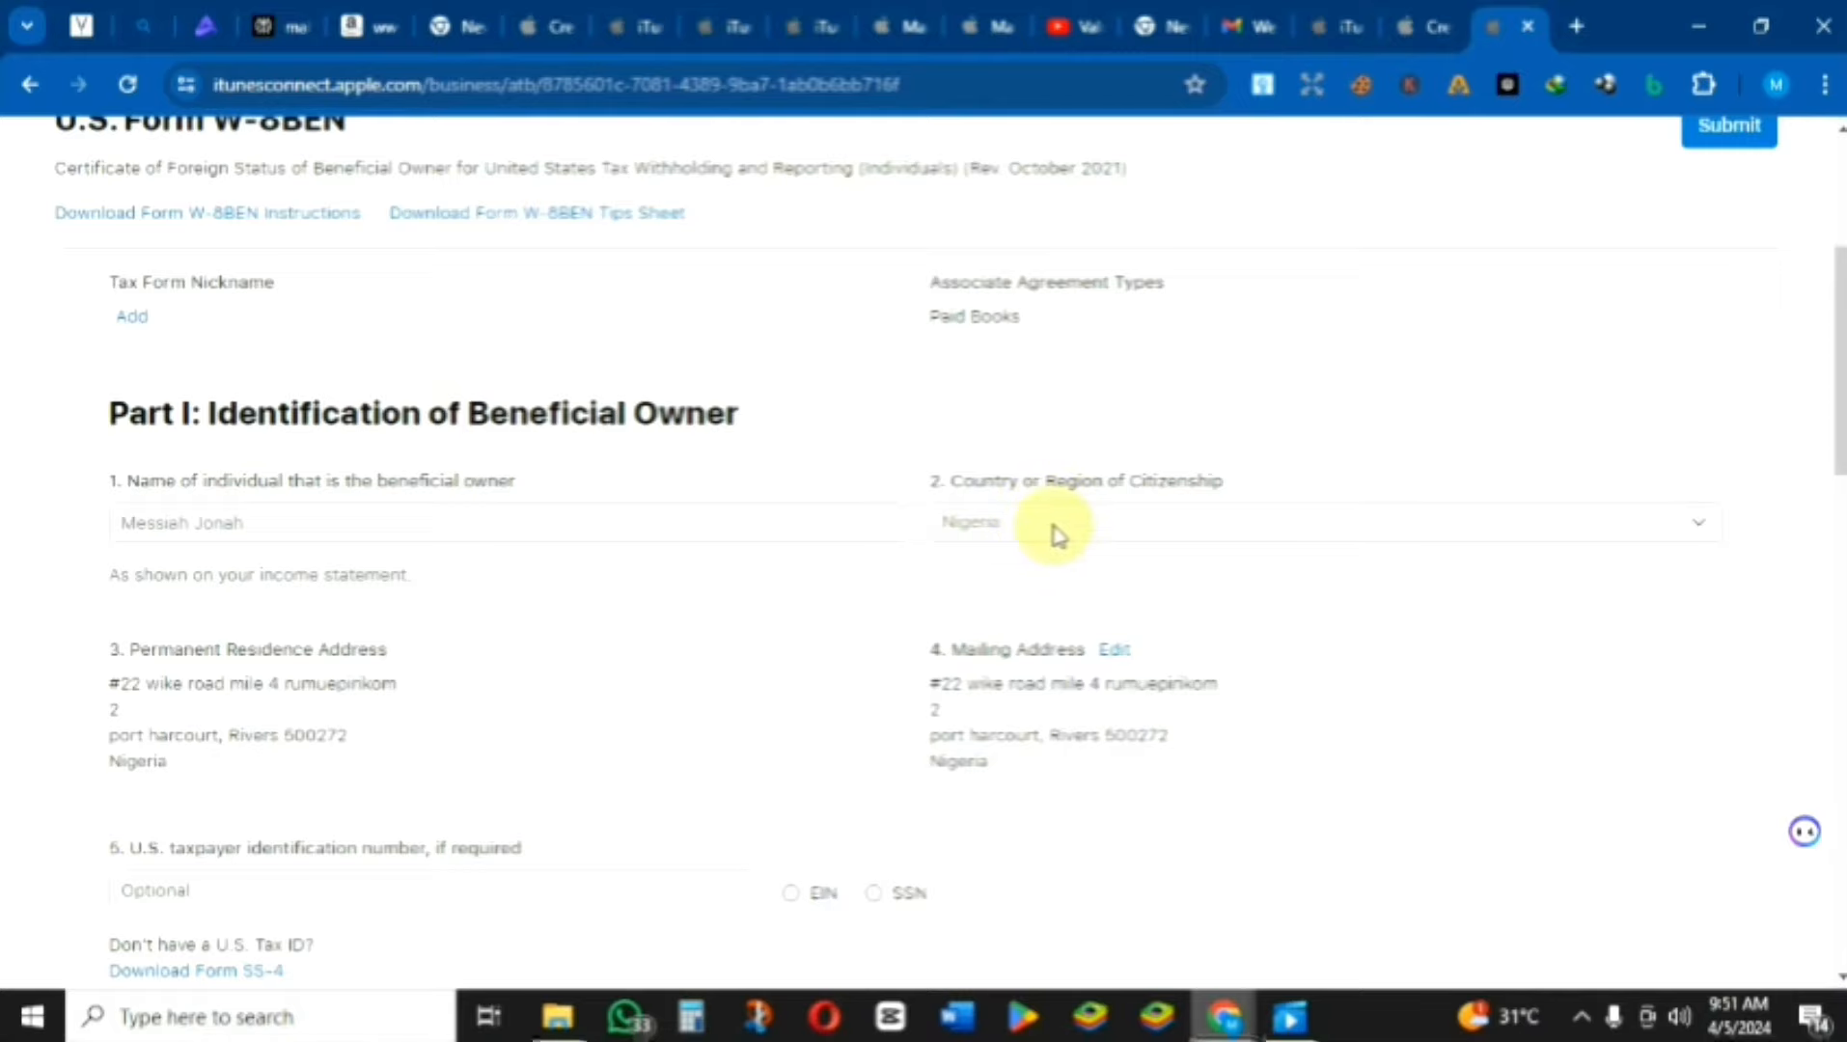
scroll(535, 651, "down", 1)
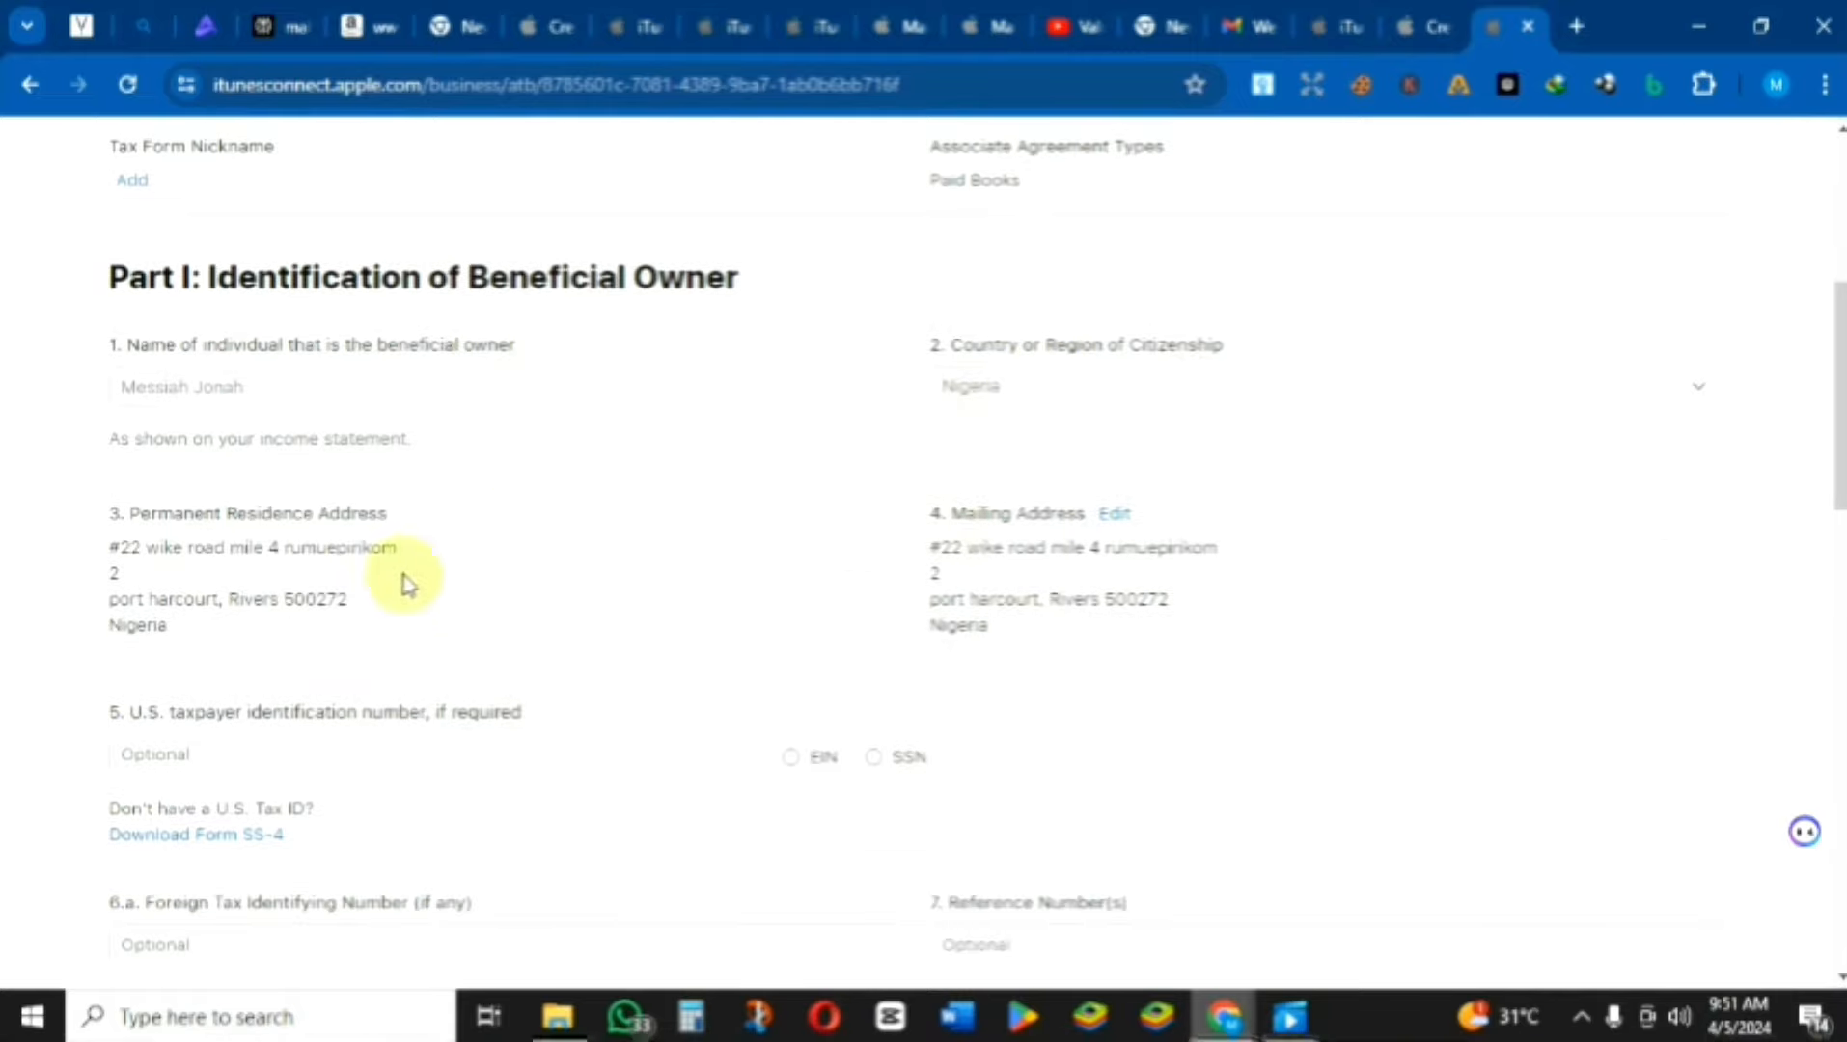
scroll(548, 626, "down", 1)
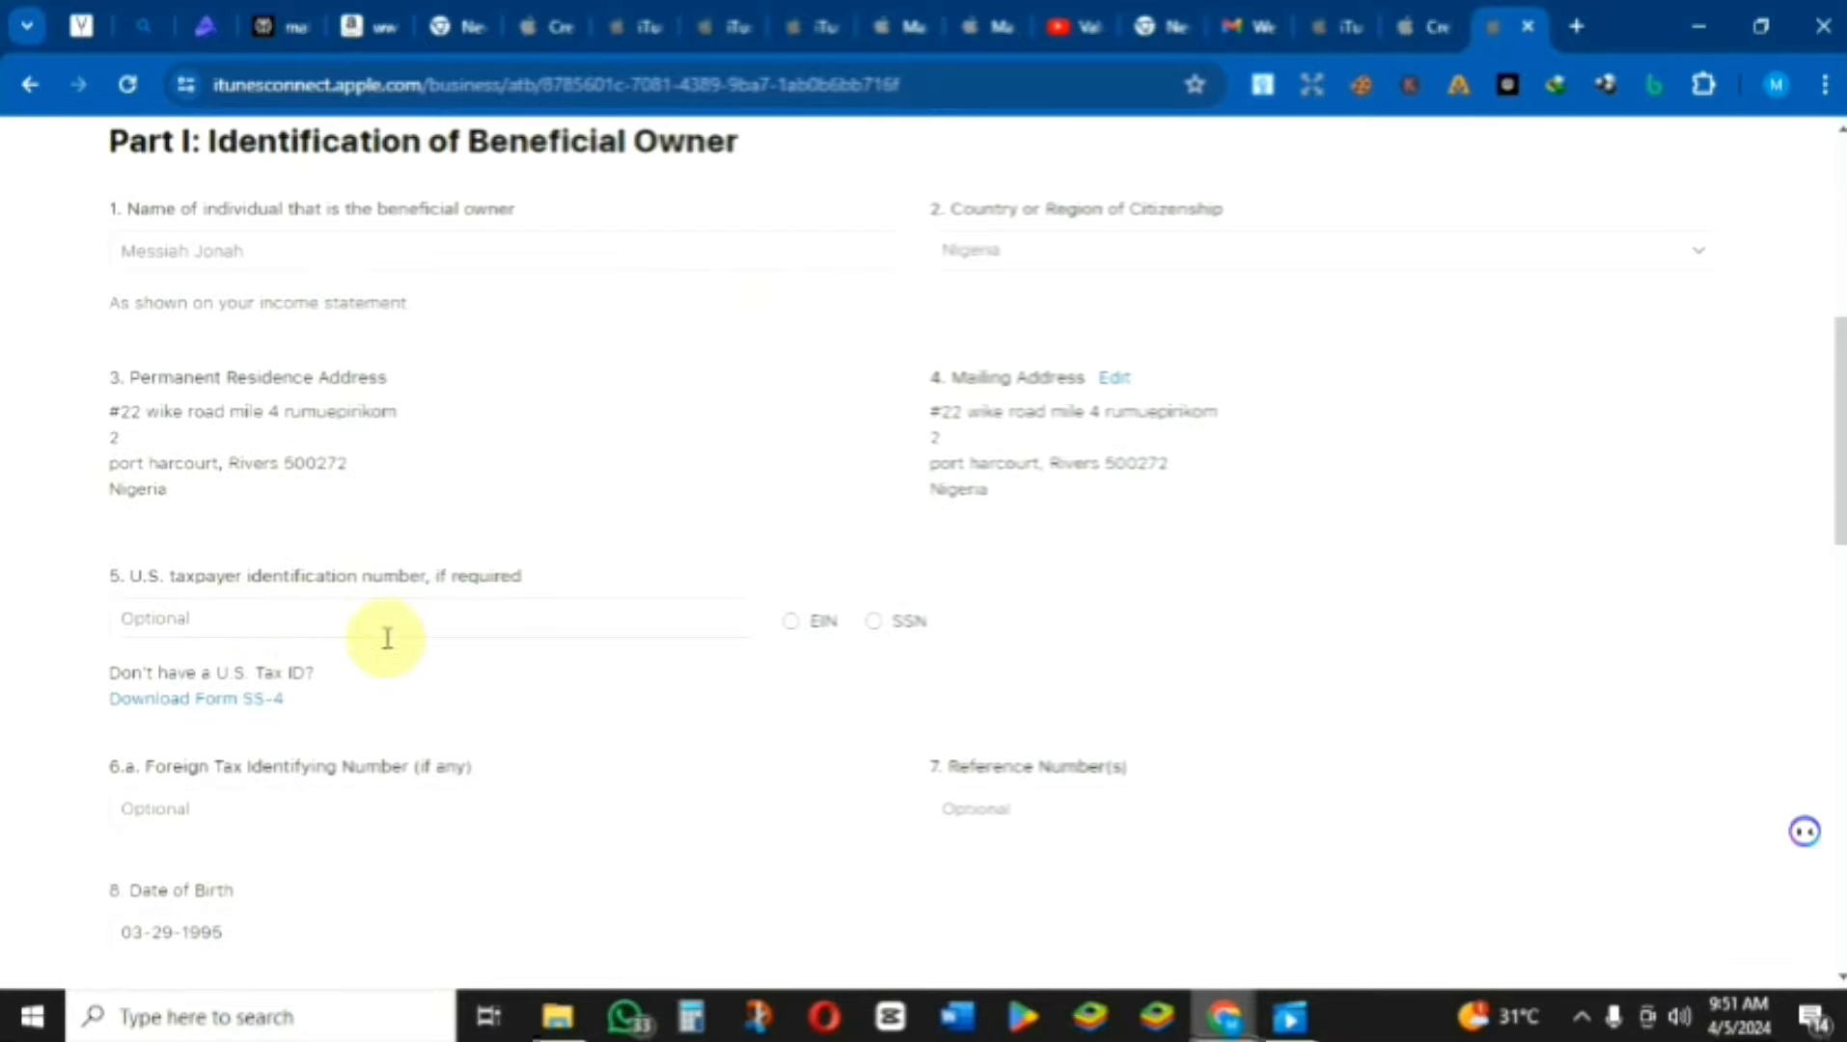
scroll(434, 669, "down", 1)
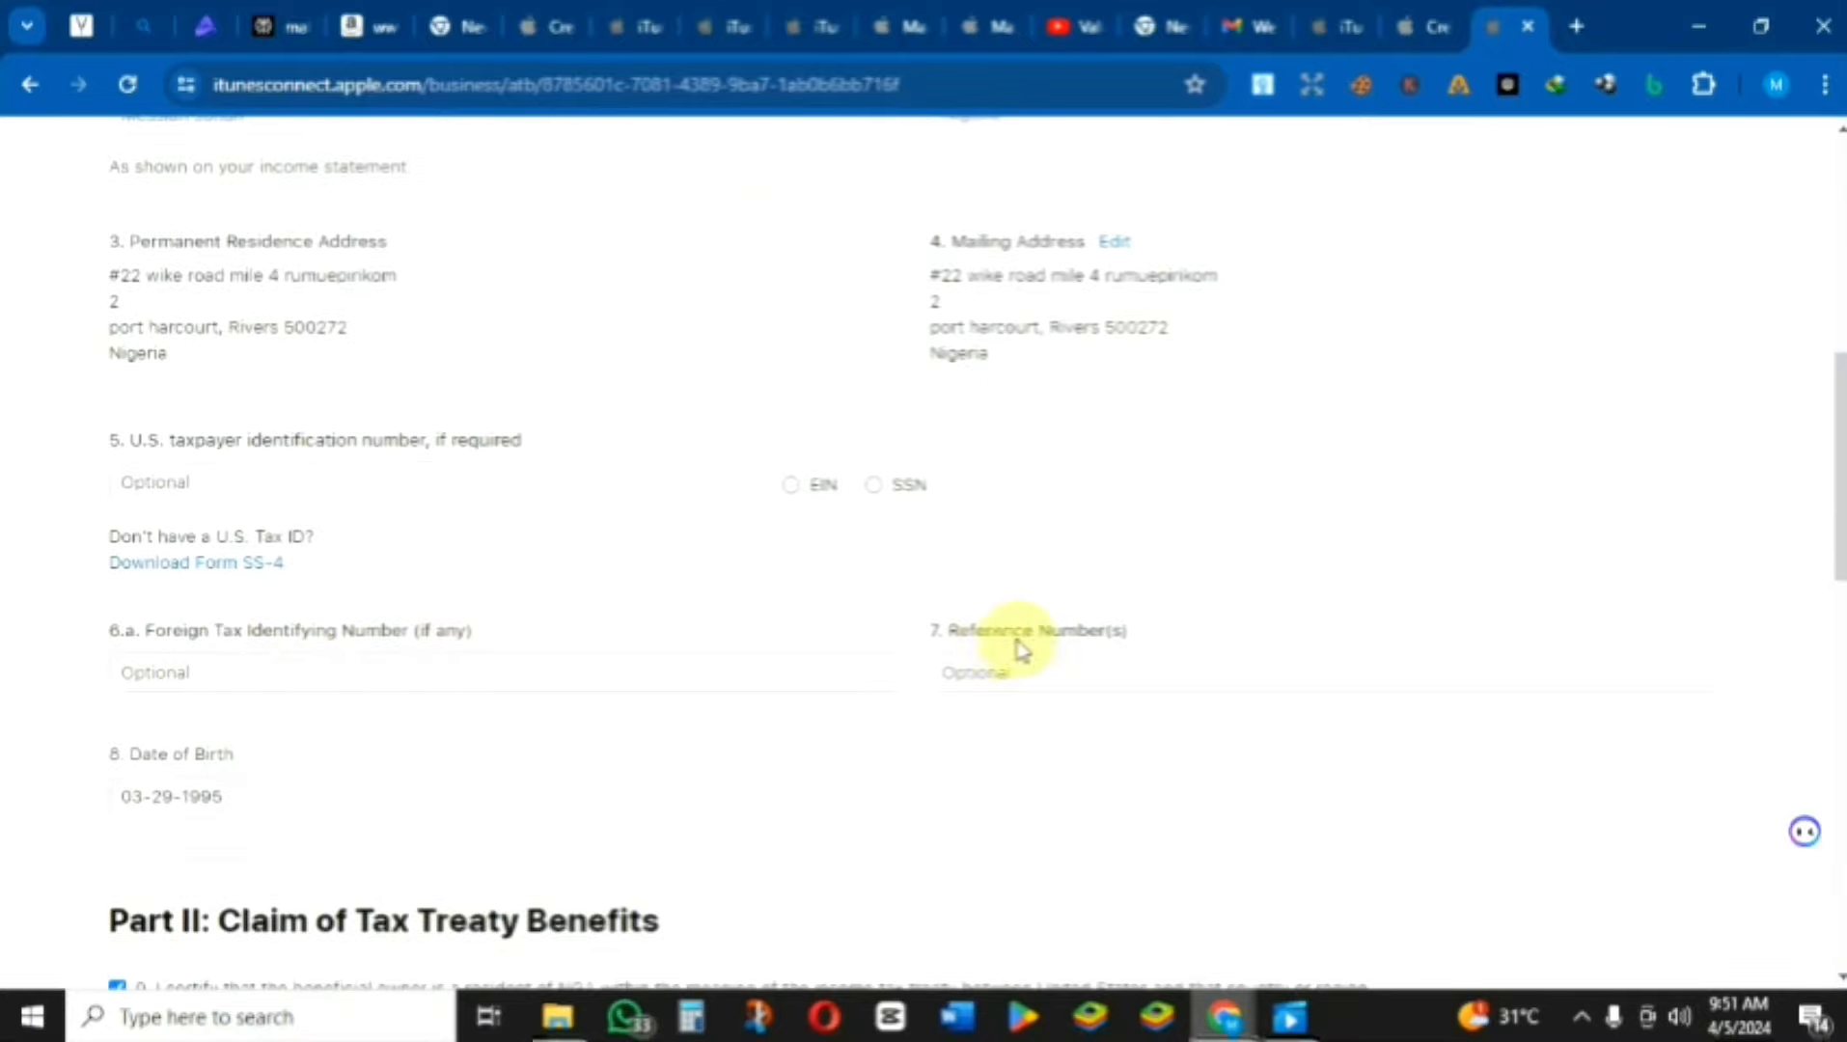
scroll(627, 762, "down", 1)
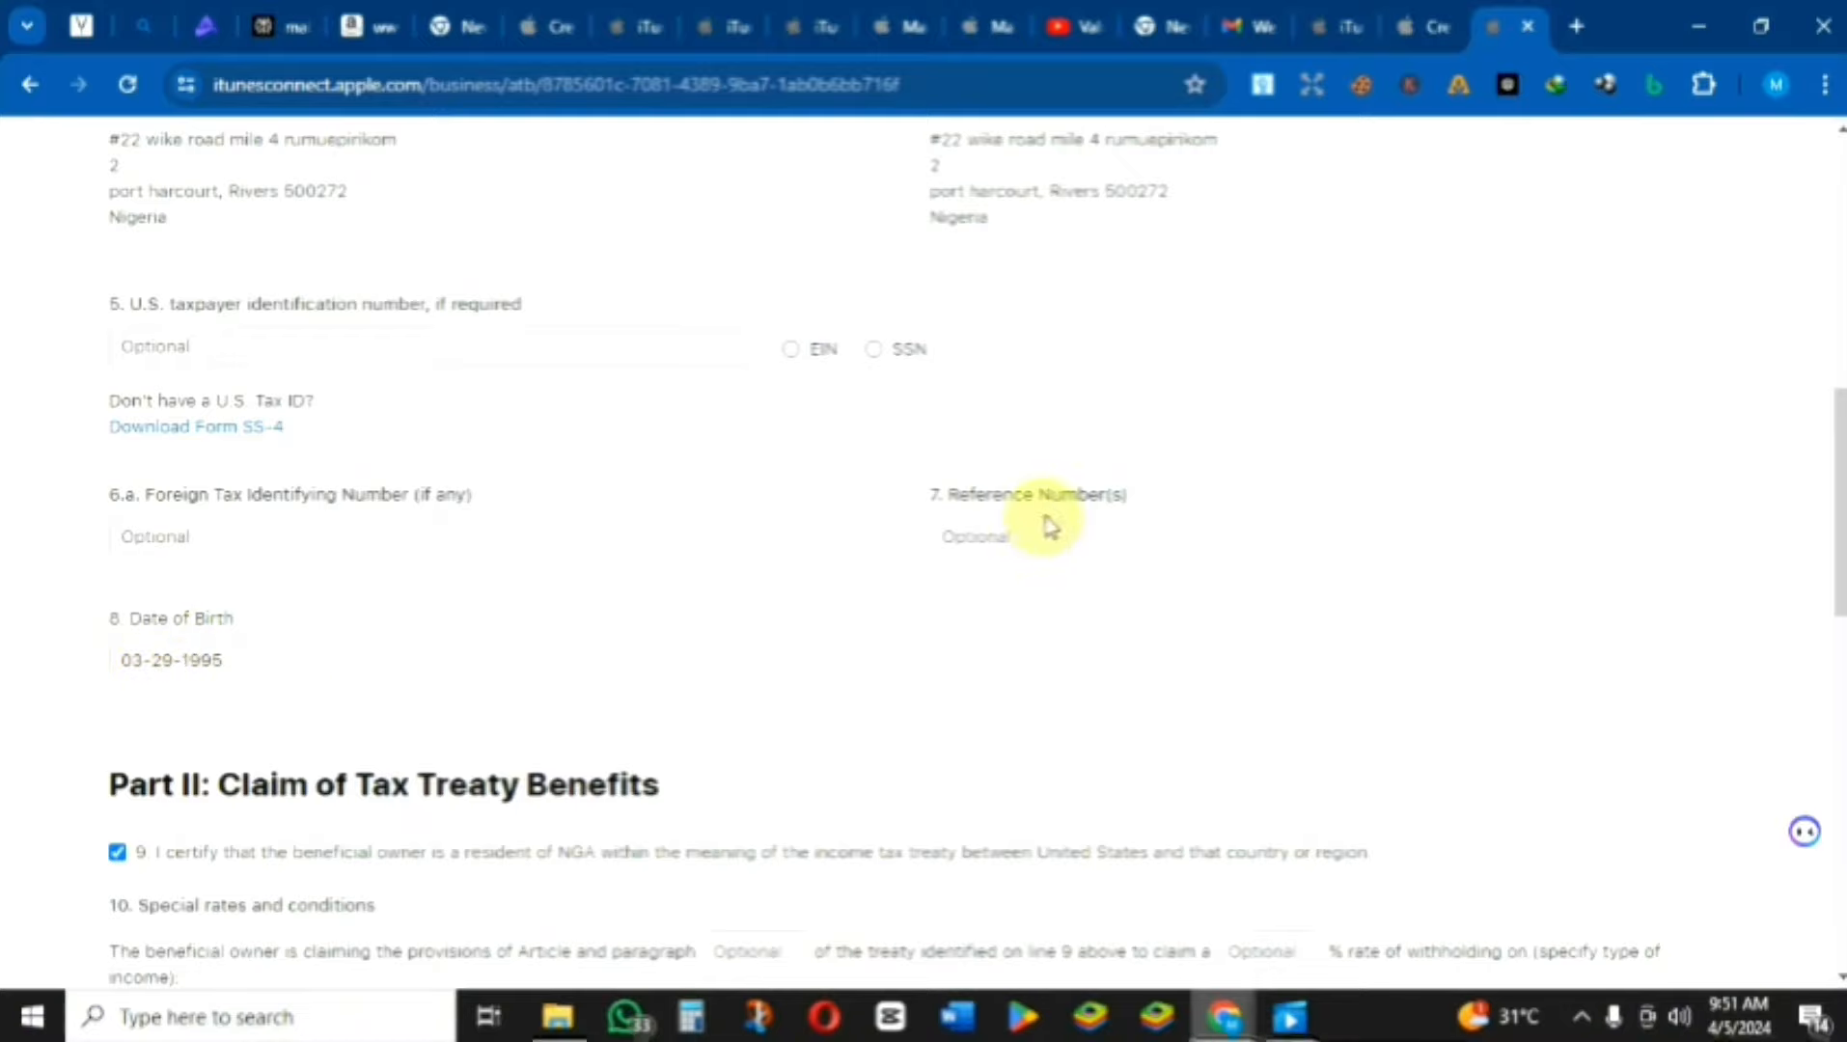
Check the Part III certification, then submit the W-8BEN form
scroll(350, 626, "down", 2)
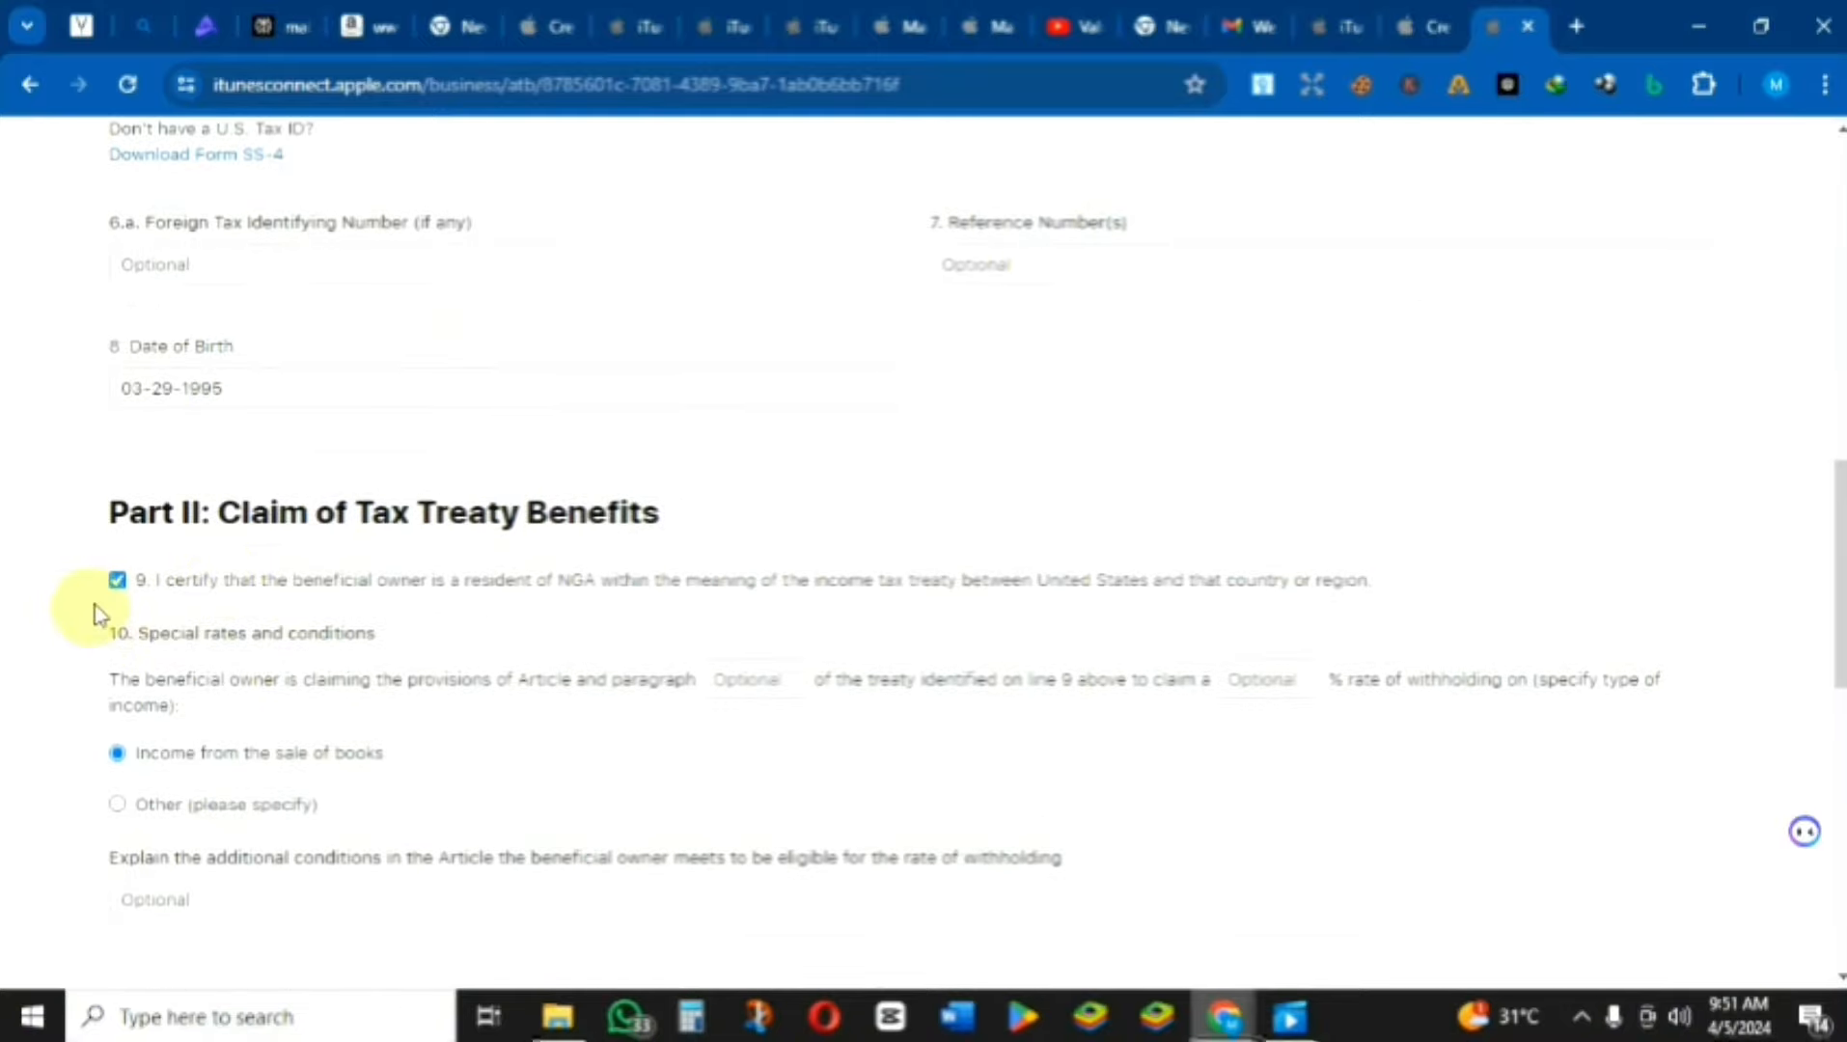
scroll(136, 593, "down", 1)
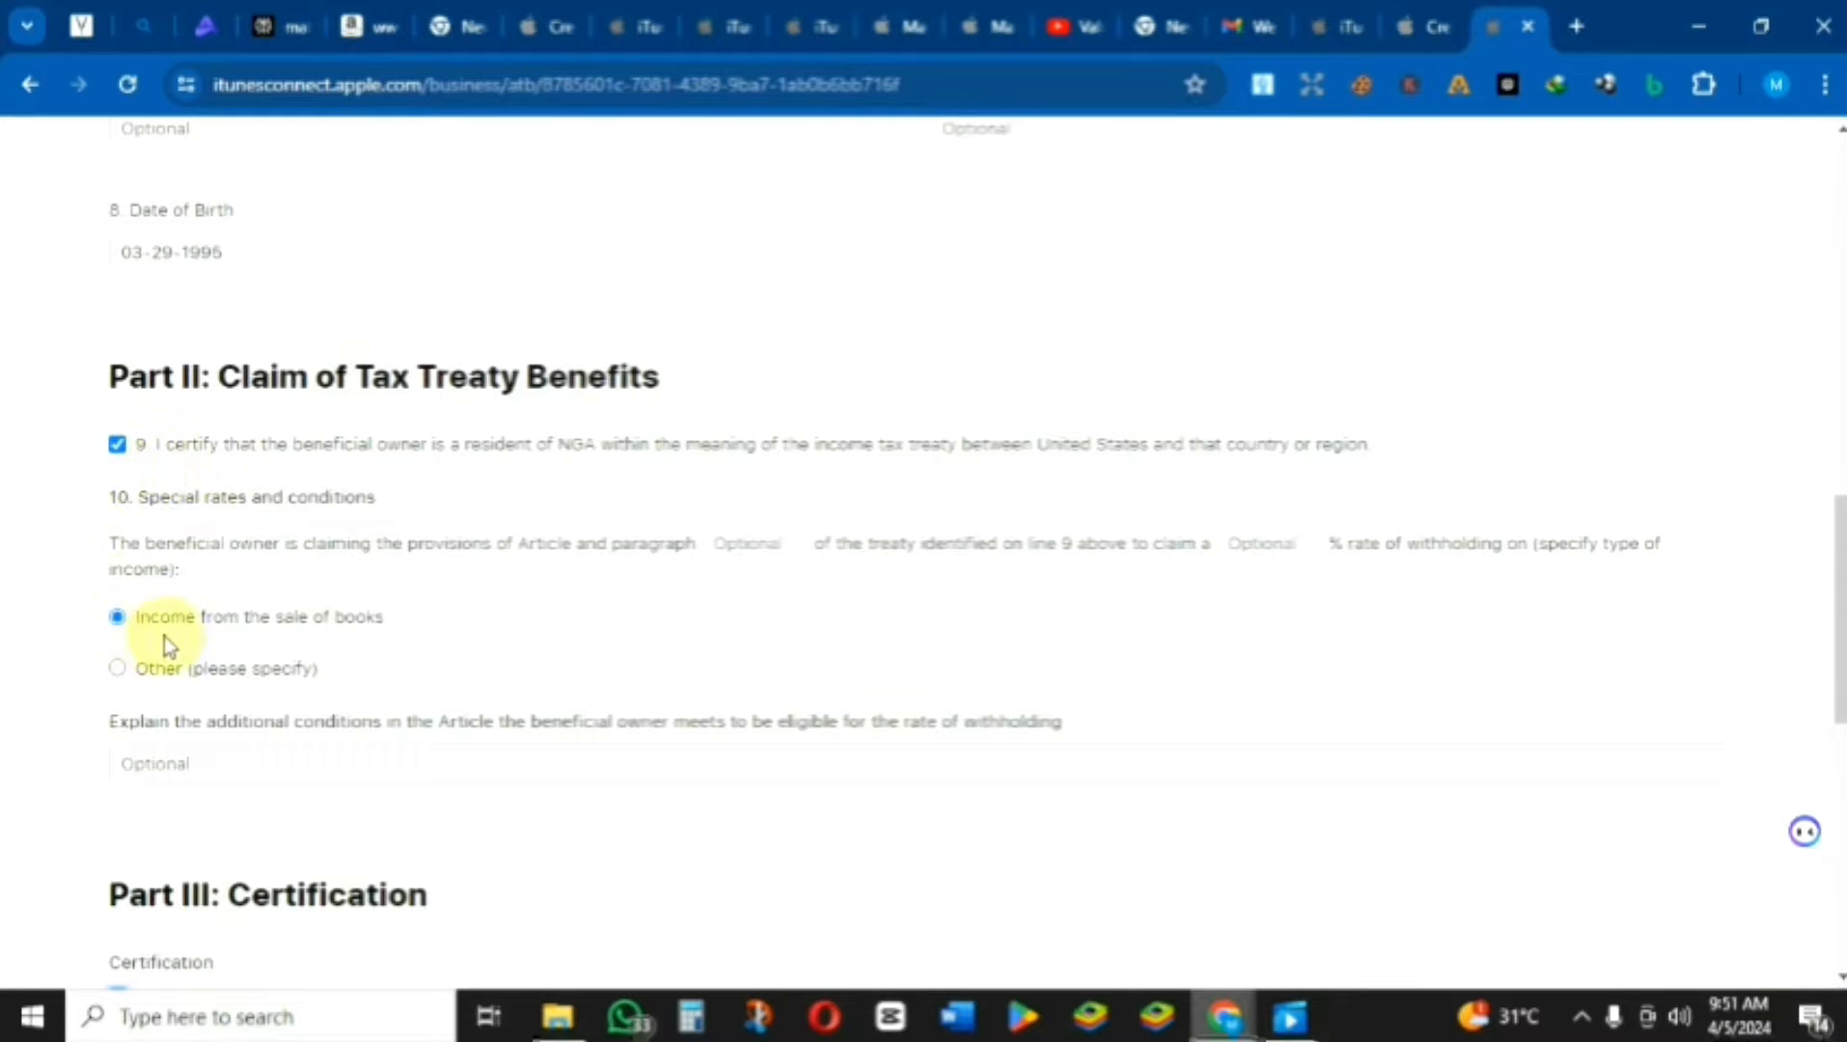
scroll(363, 652, "down", 2)
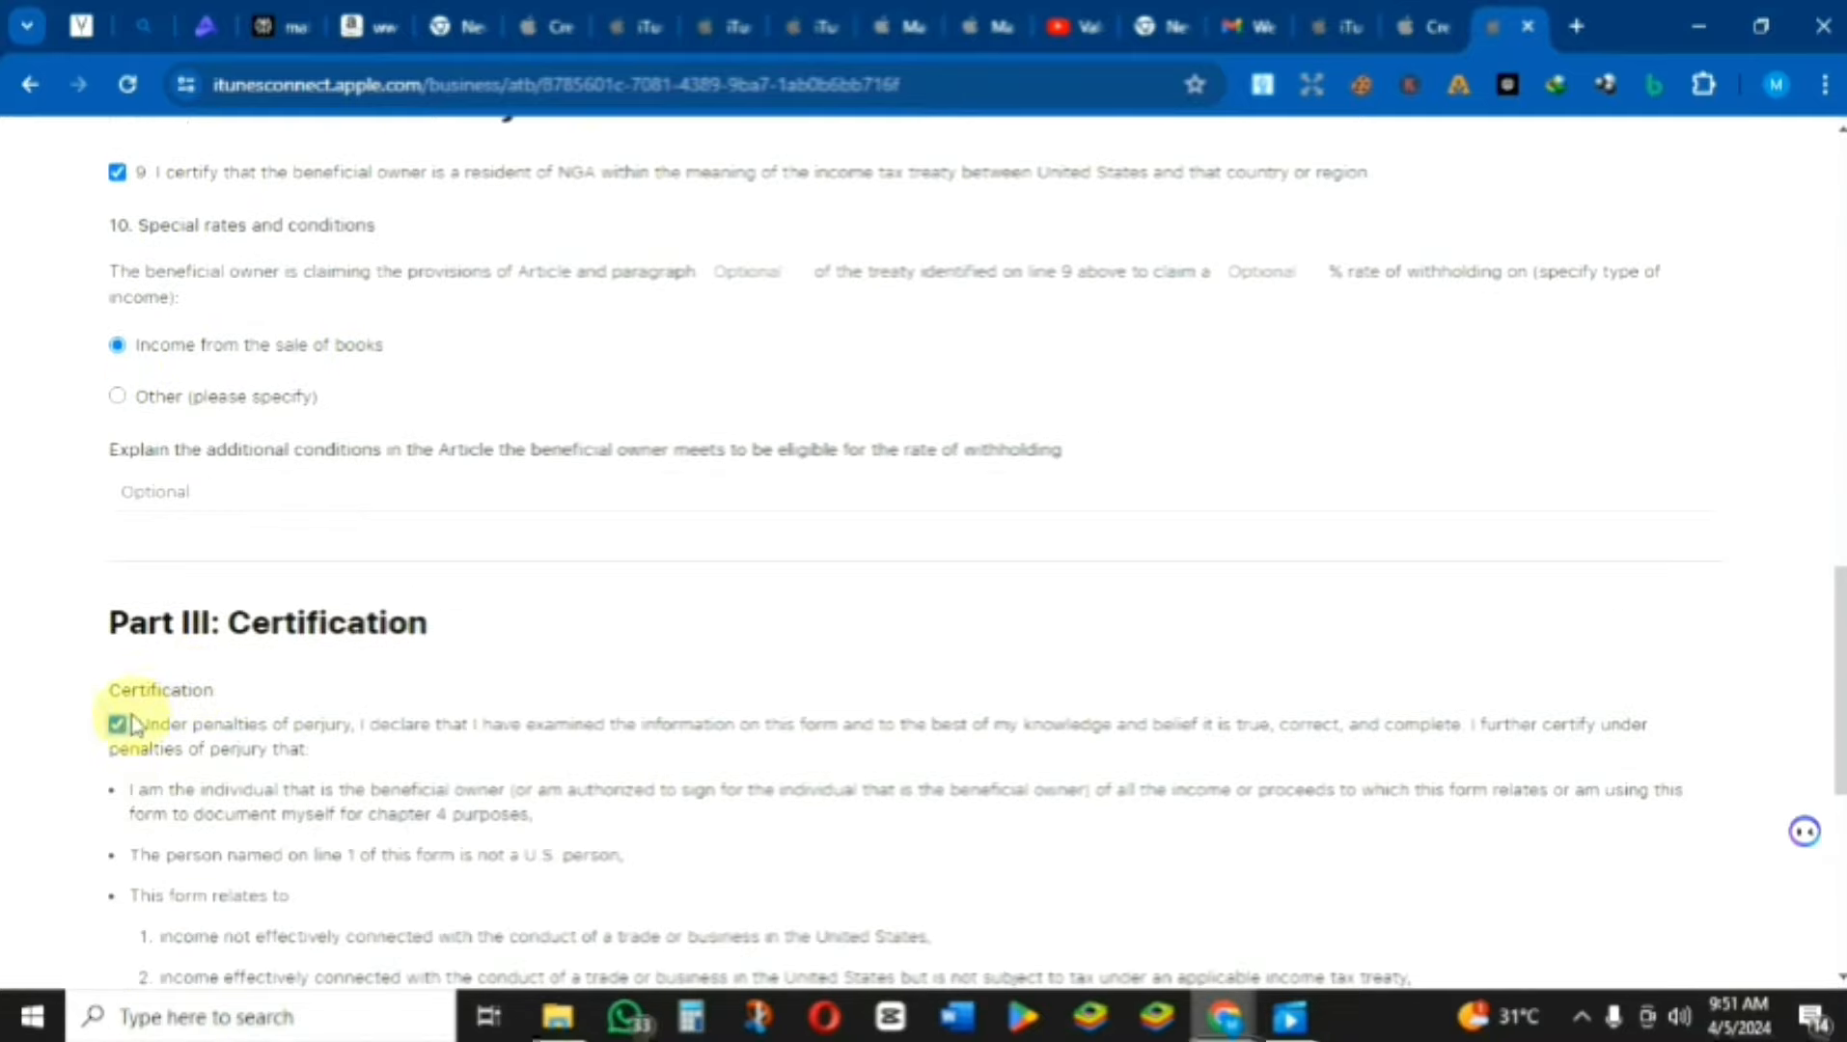
scroll(116, 752, "down", 5)
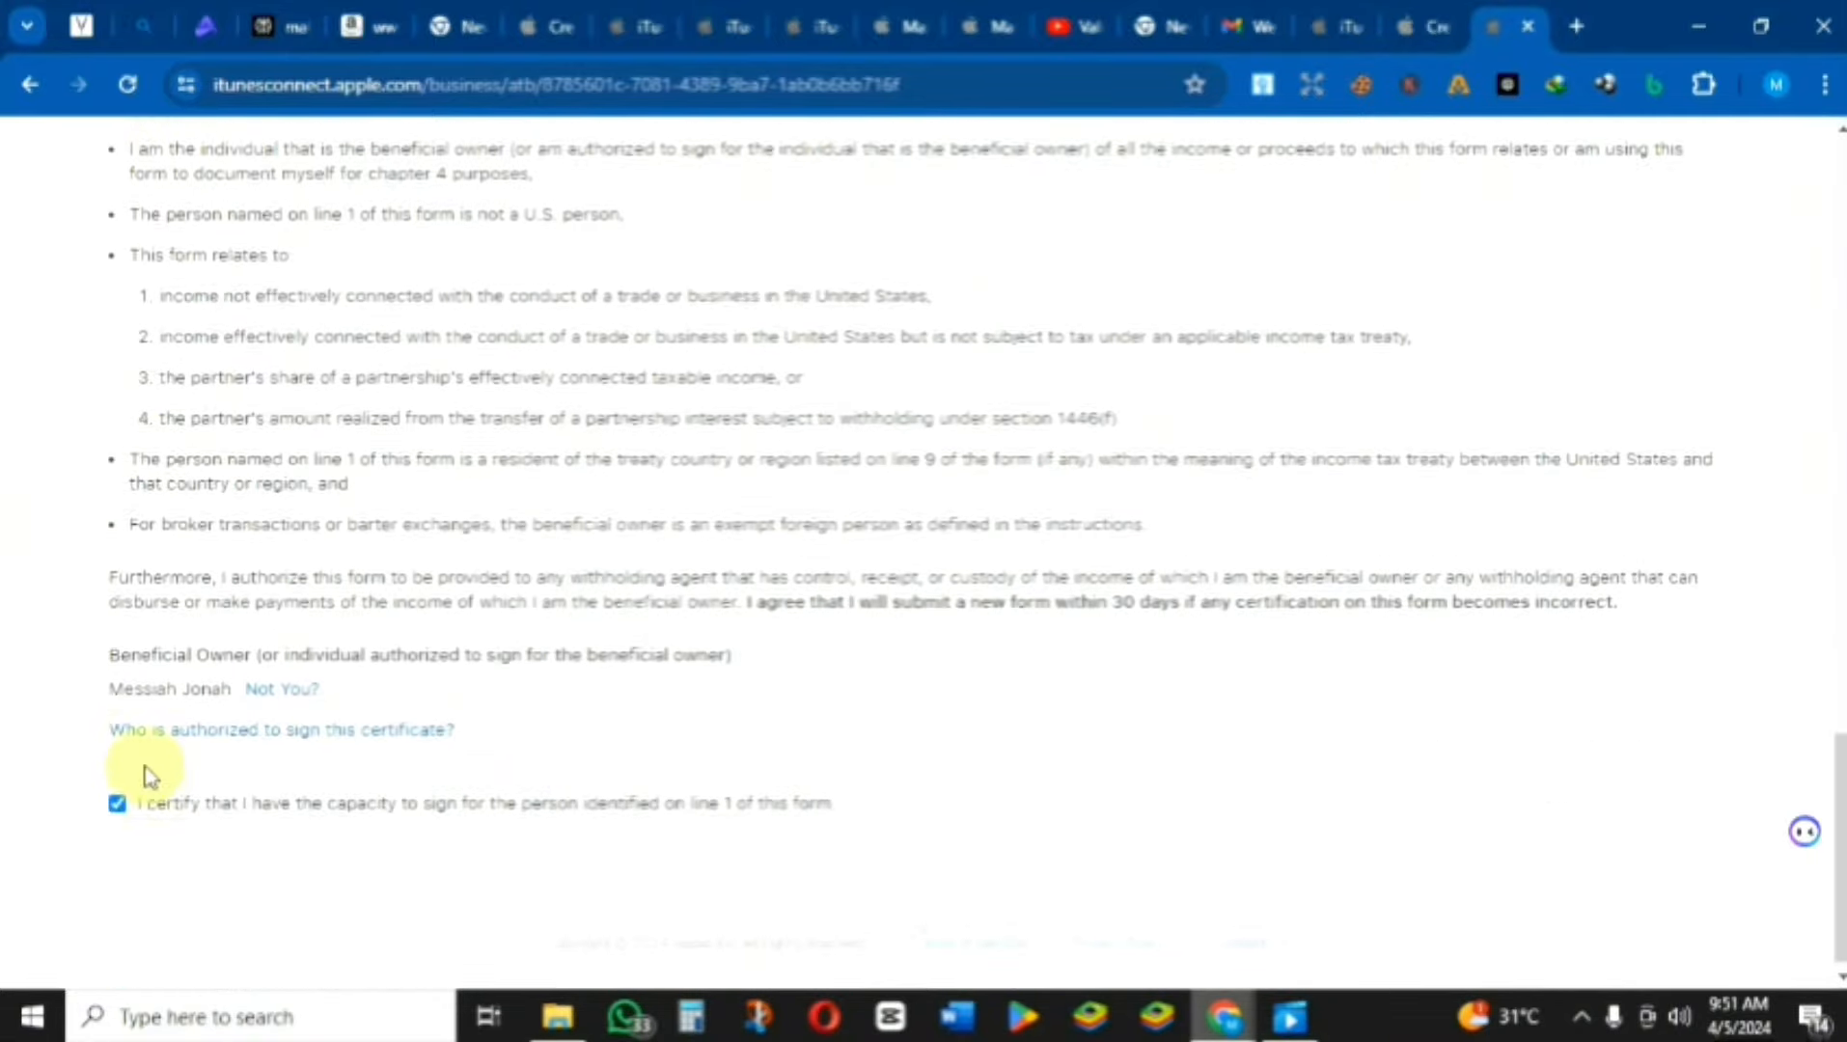
scroll(147, 776, "up", 4)
scroll(265, 738, "down", 3)
scroll(255, 835, "up", 3)
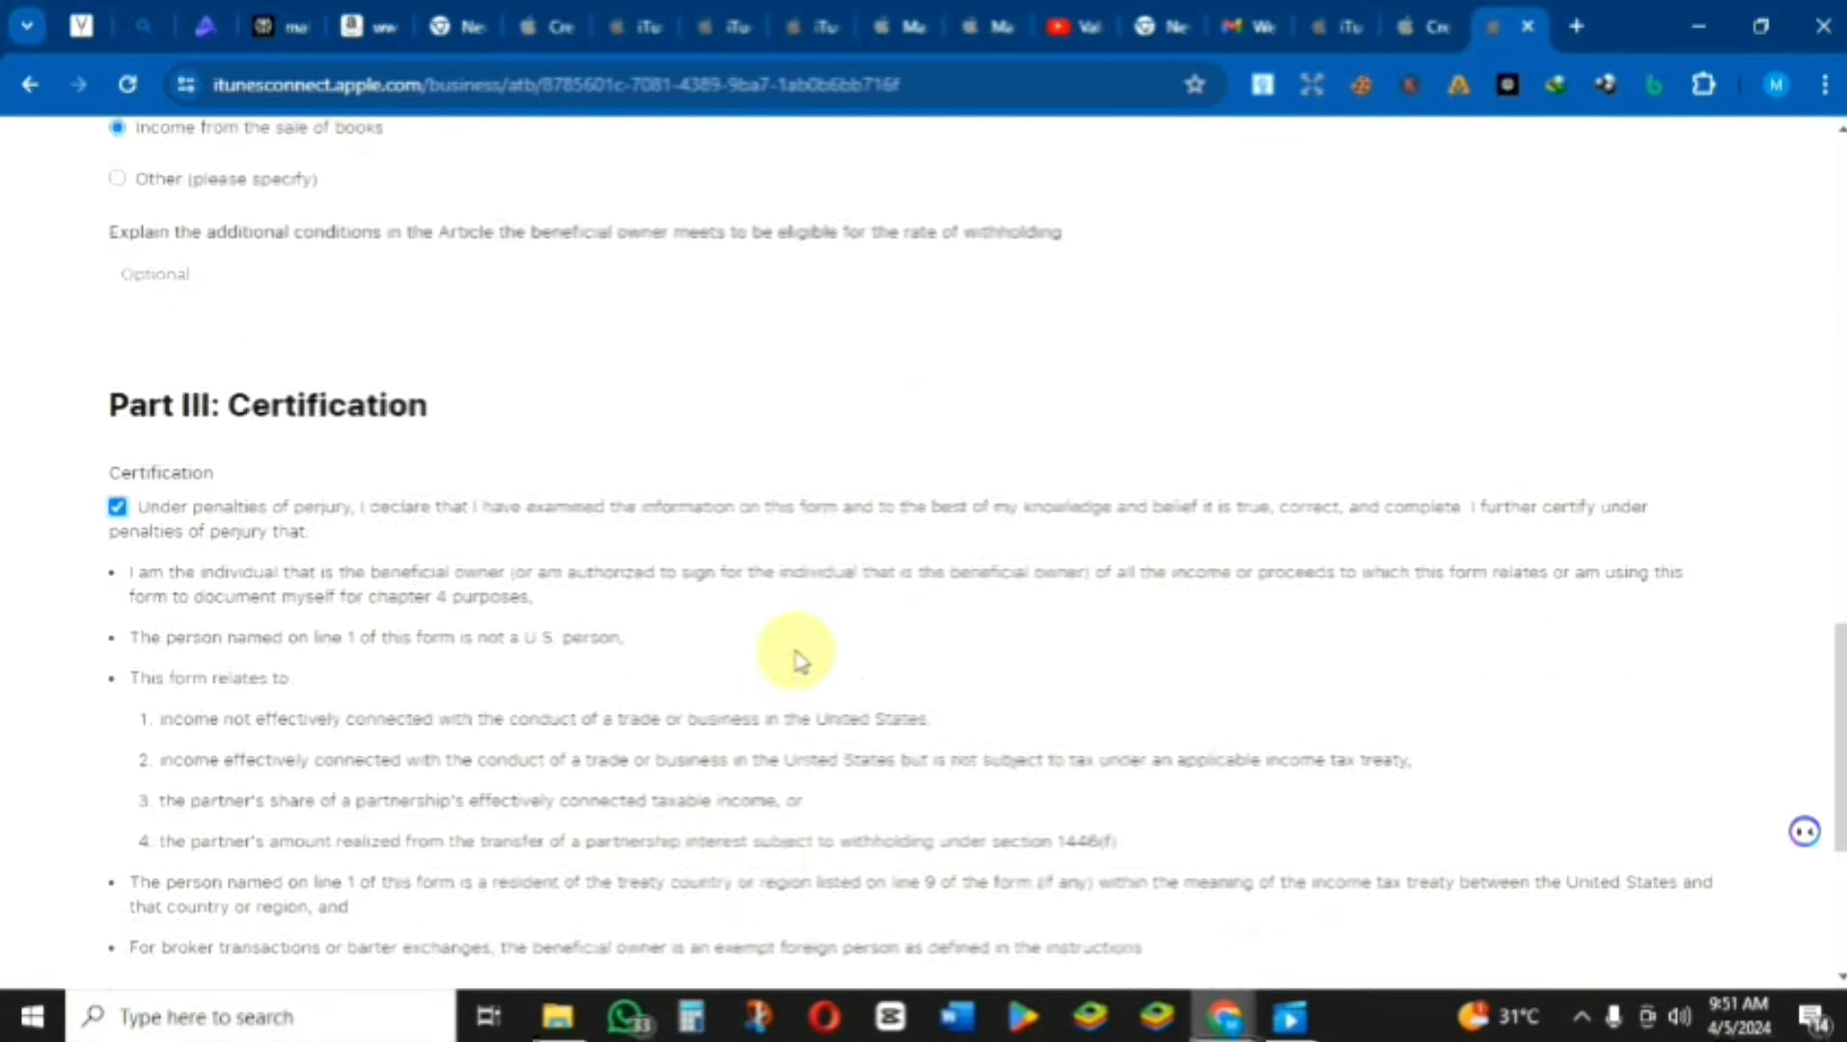
scroll(797, 661, "up", 20)
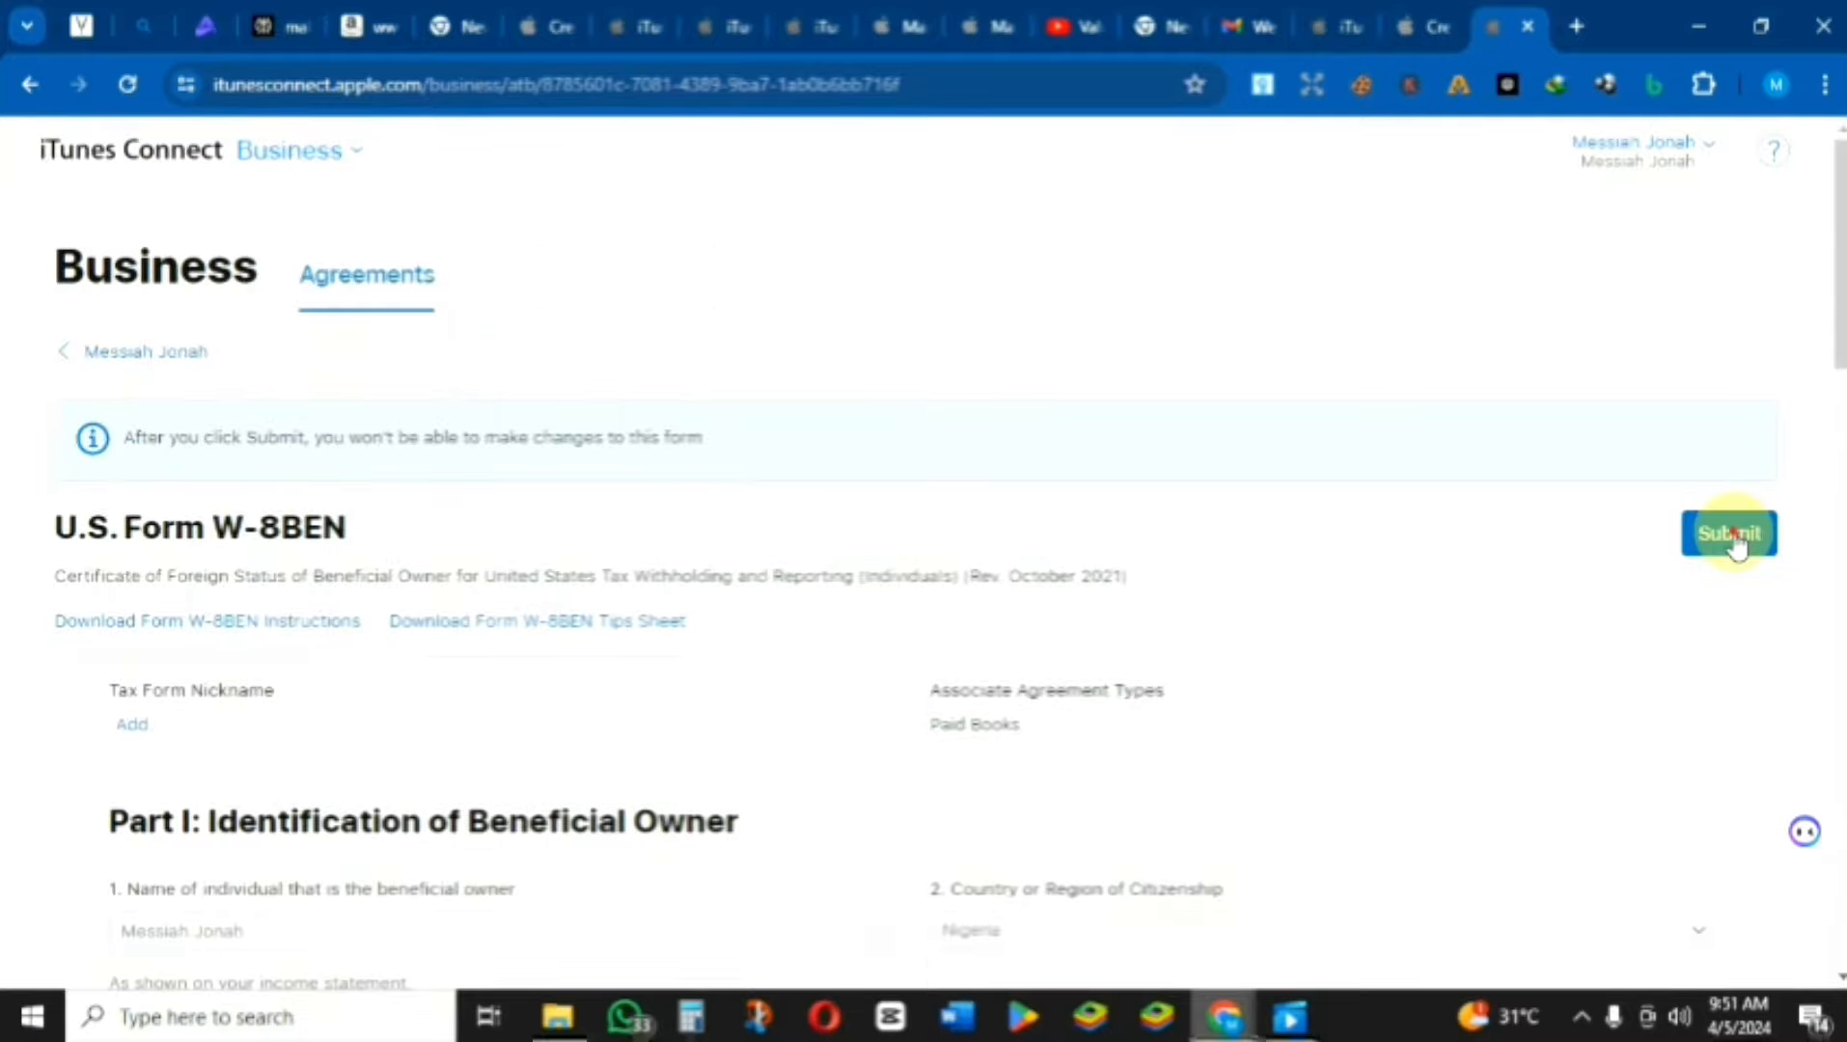
left_click(1731, 537)
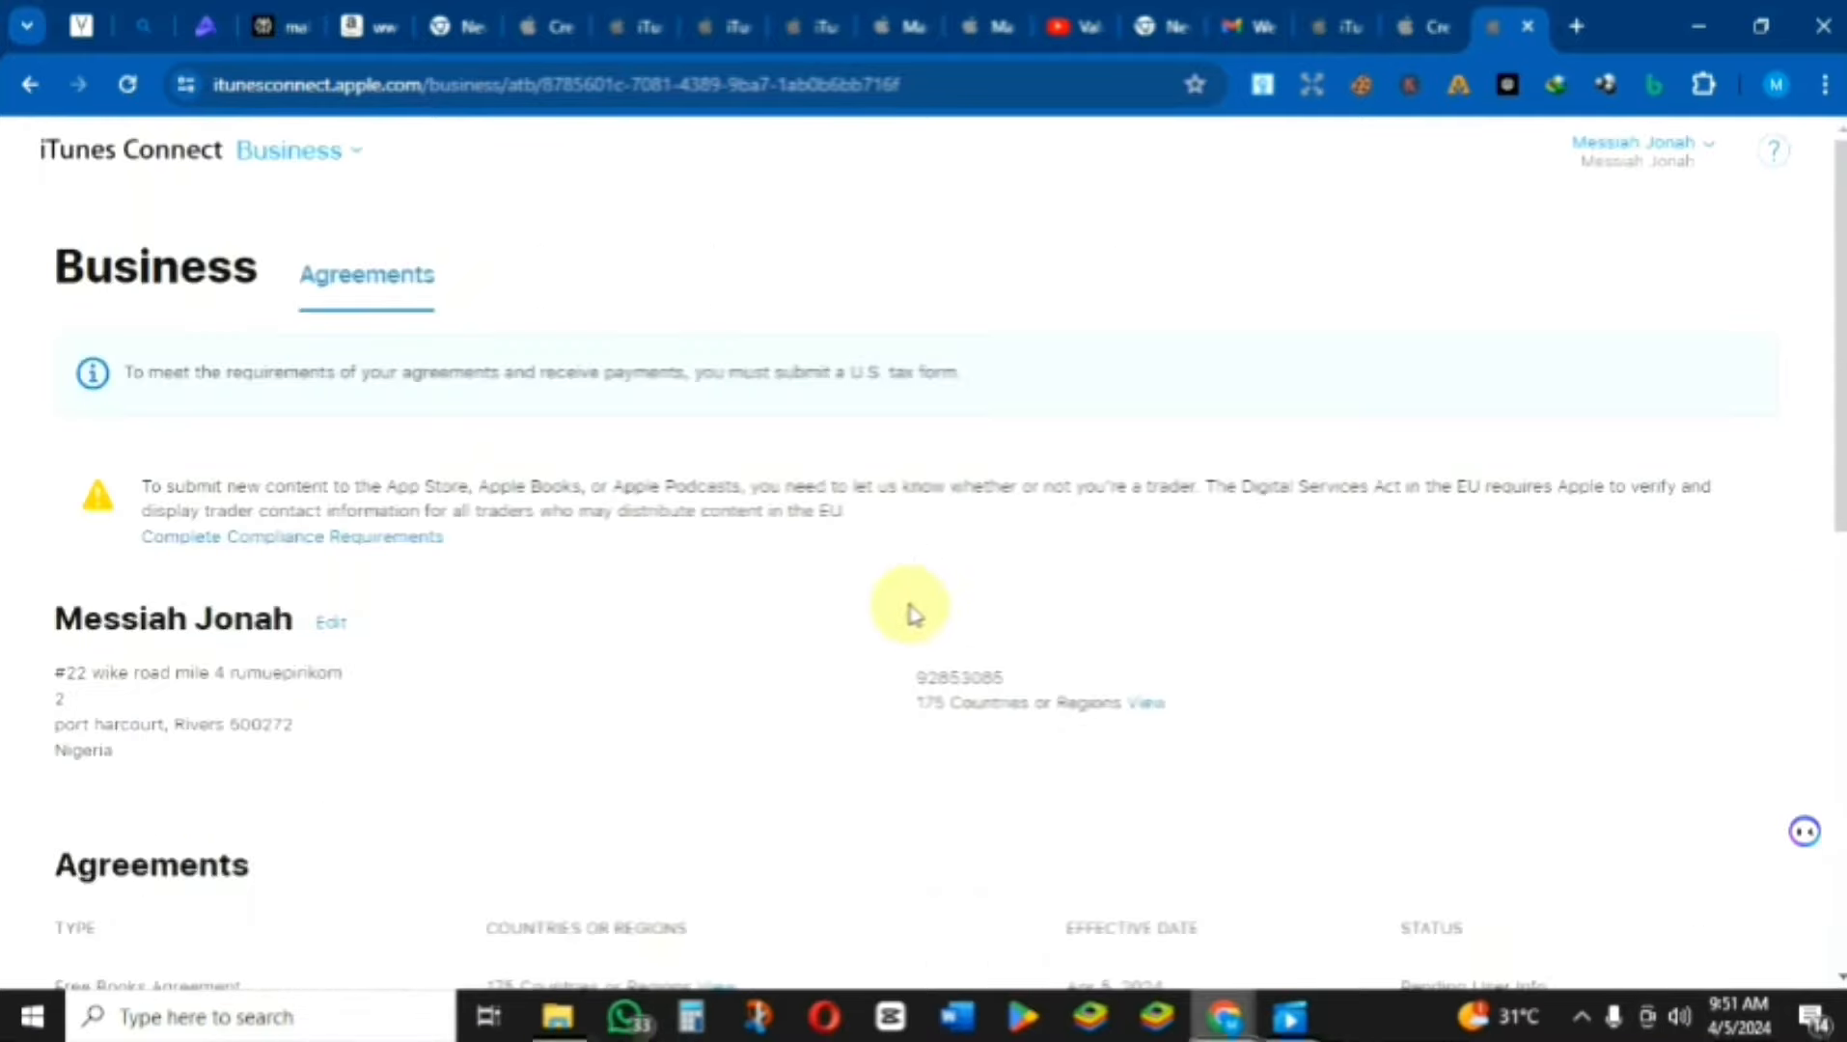
Check the Business page: agreements and bank account Processing, both U.S. tax forms Active
scroll(912, 608, "down", 7)
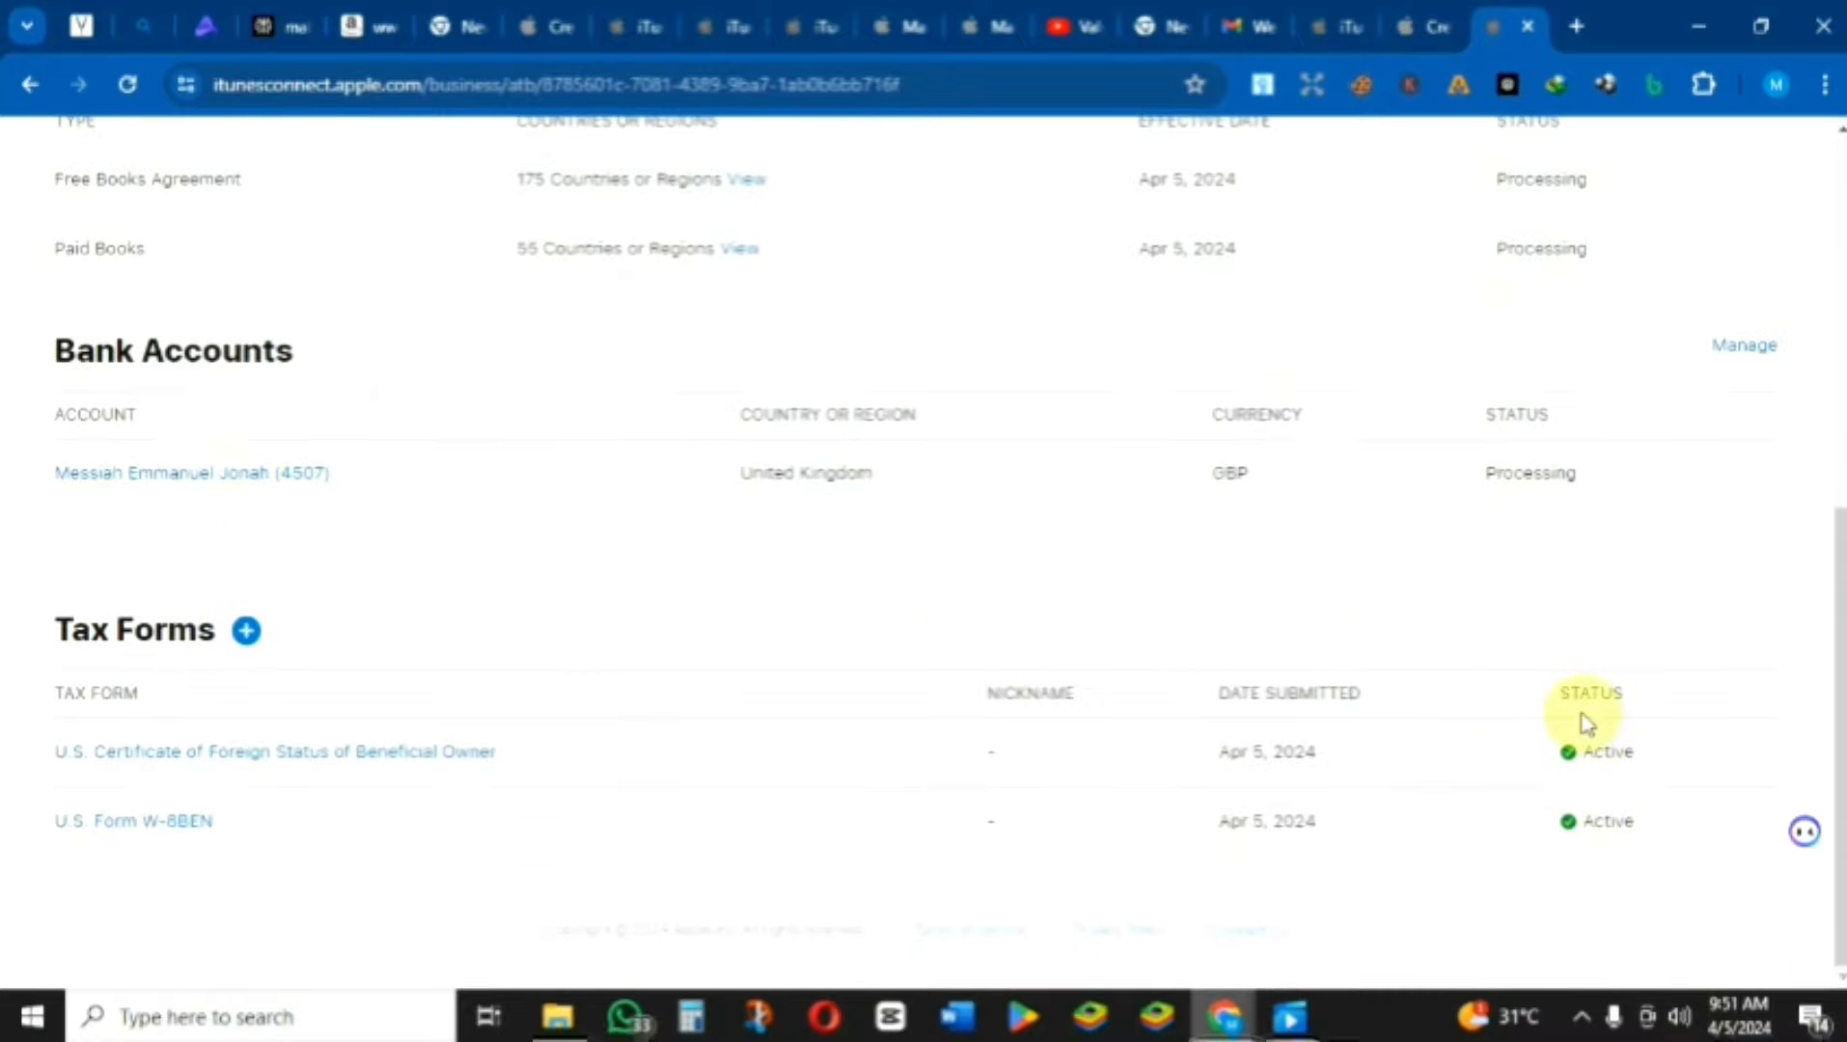
scroll(1456, 569, "up", 7)
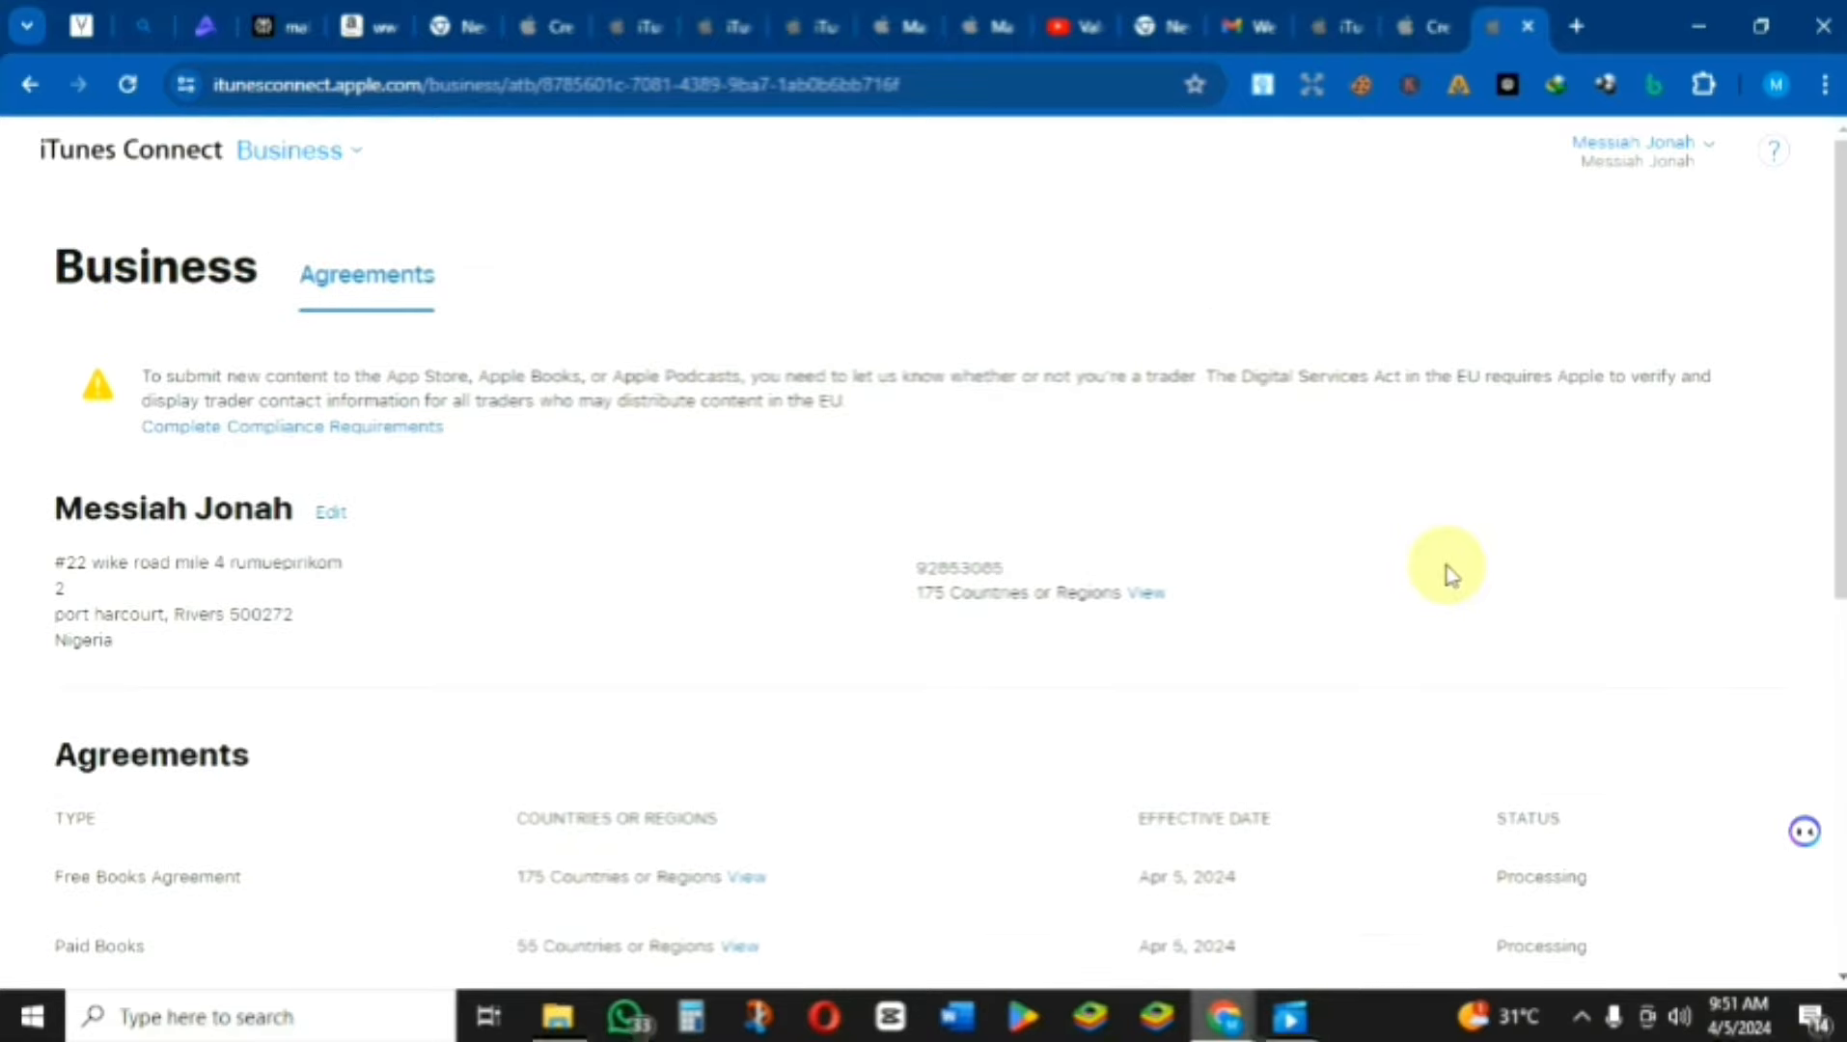
scroll(1256, 465, "down", 4)
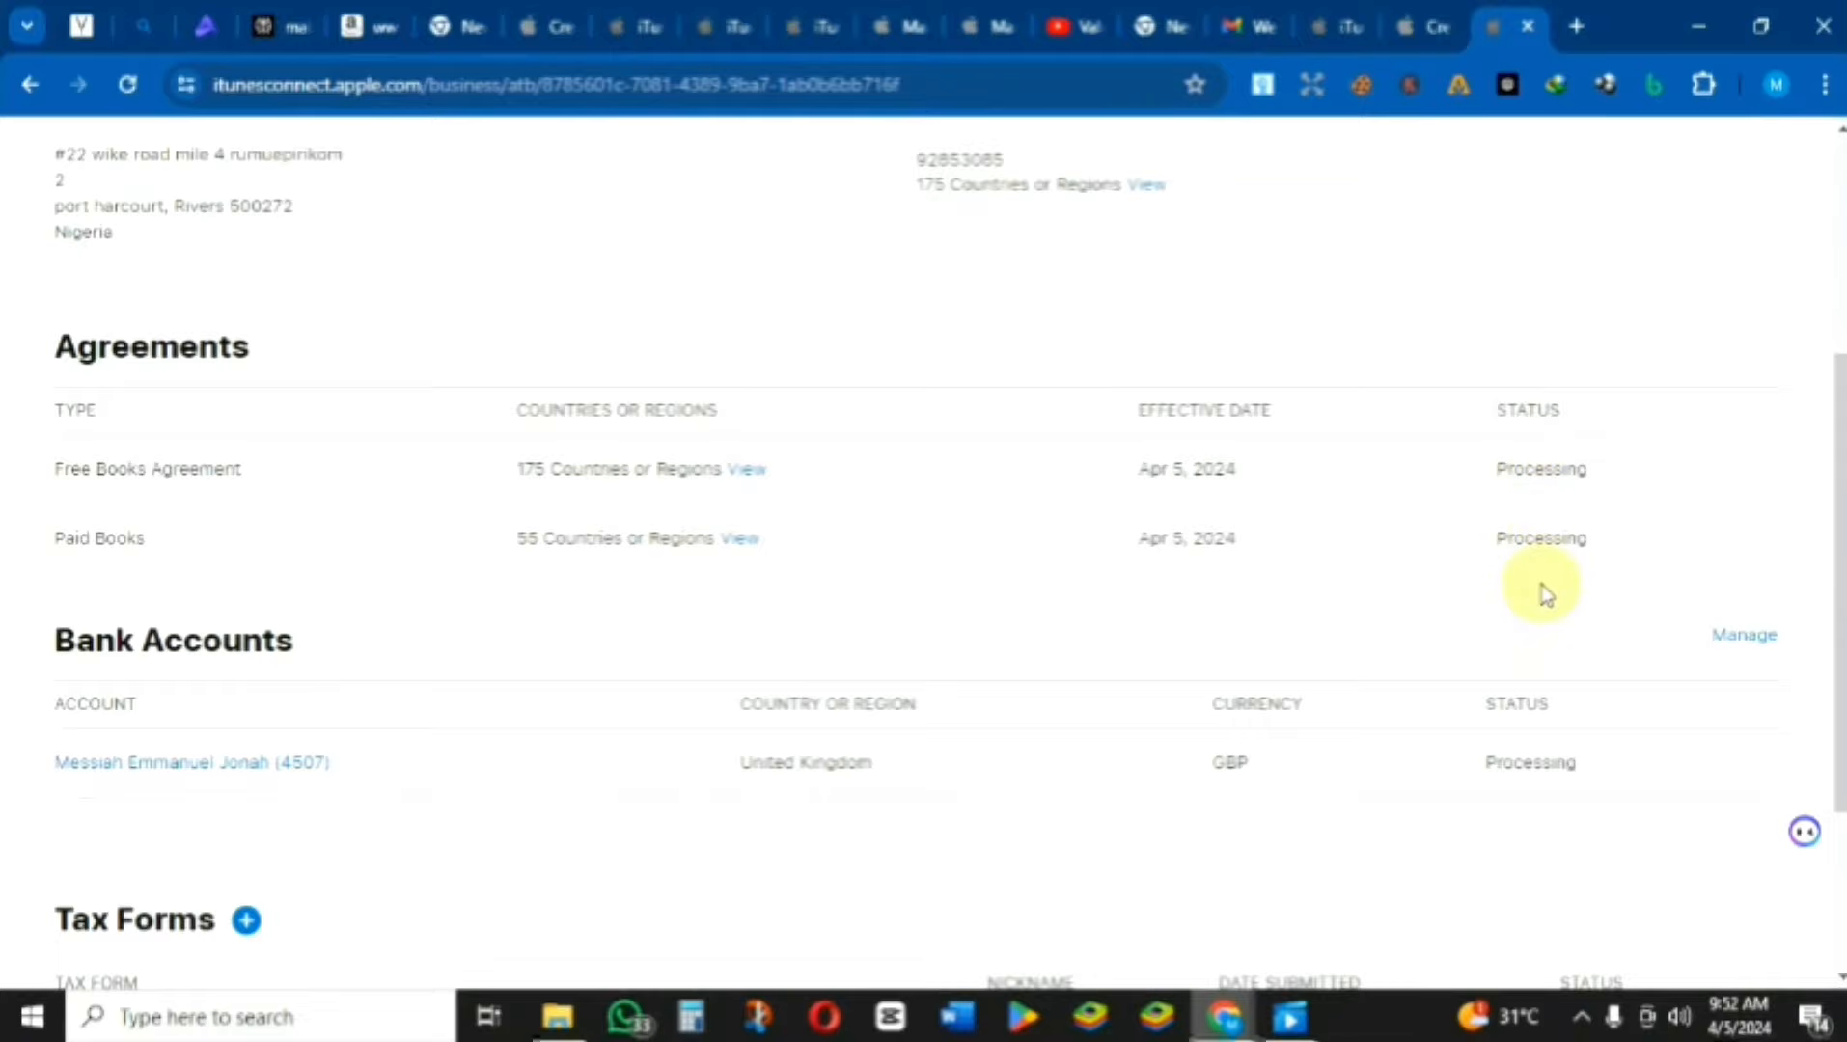
scroll(1541, 593, "down", 3)
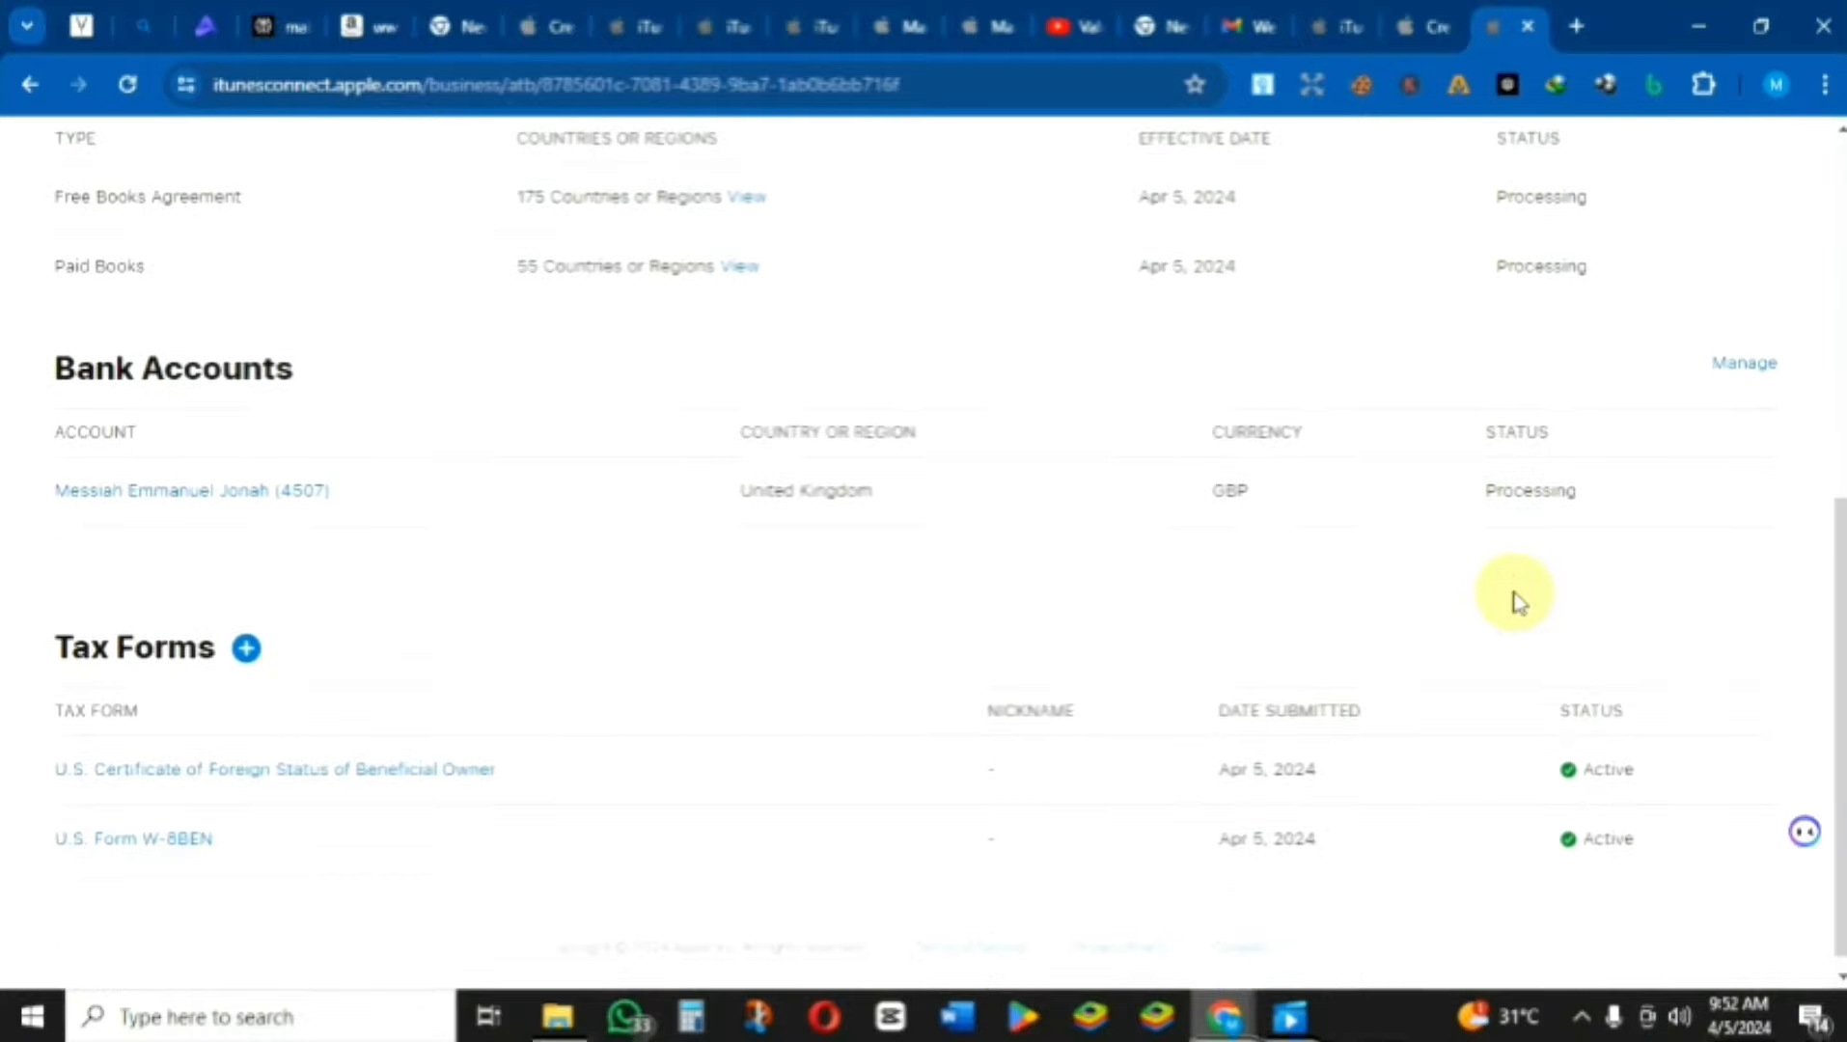
scroll(1512, 555, "up", 2)
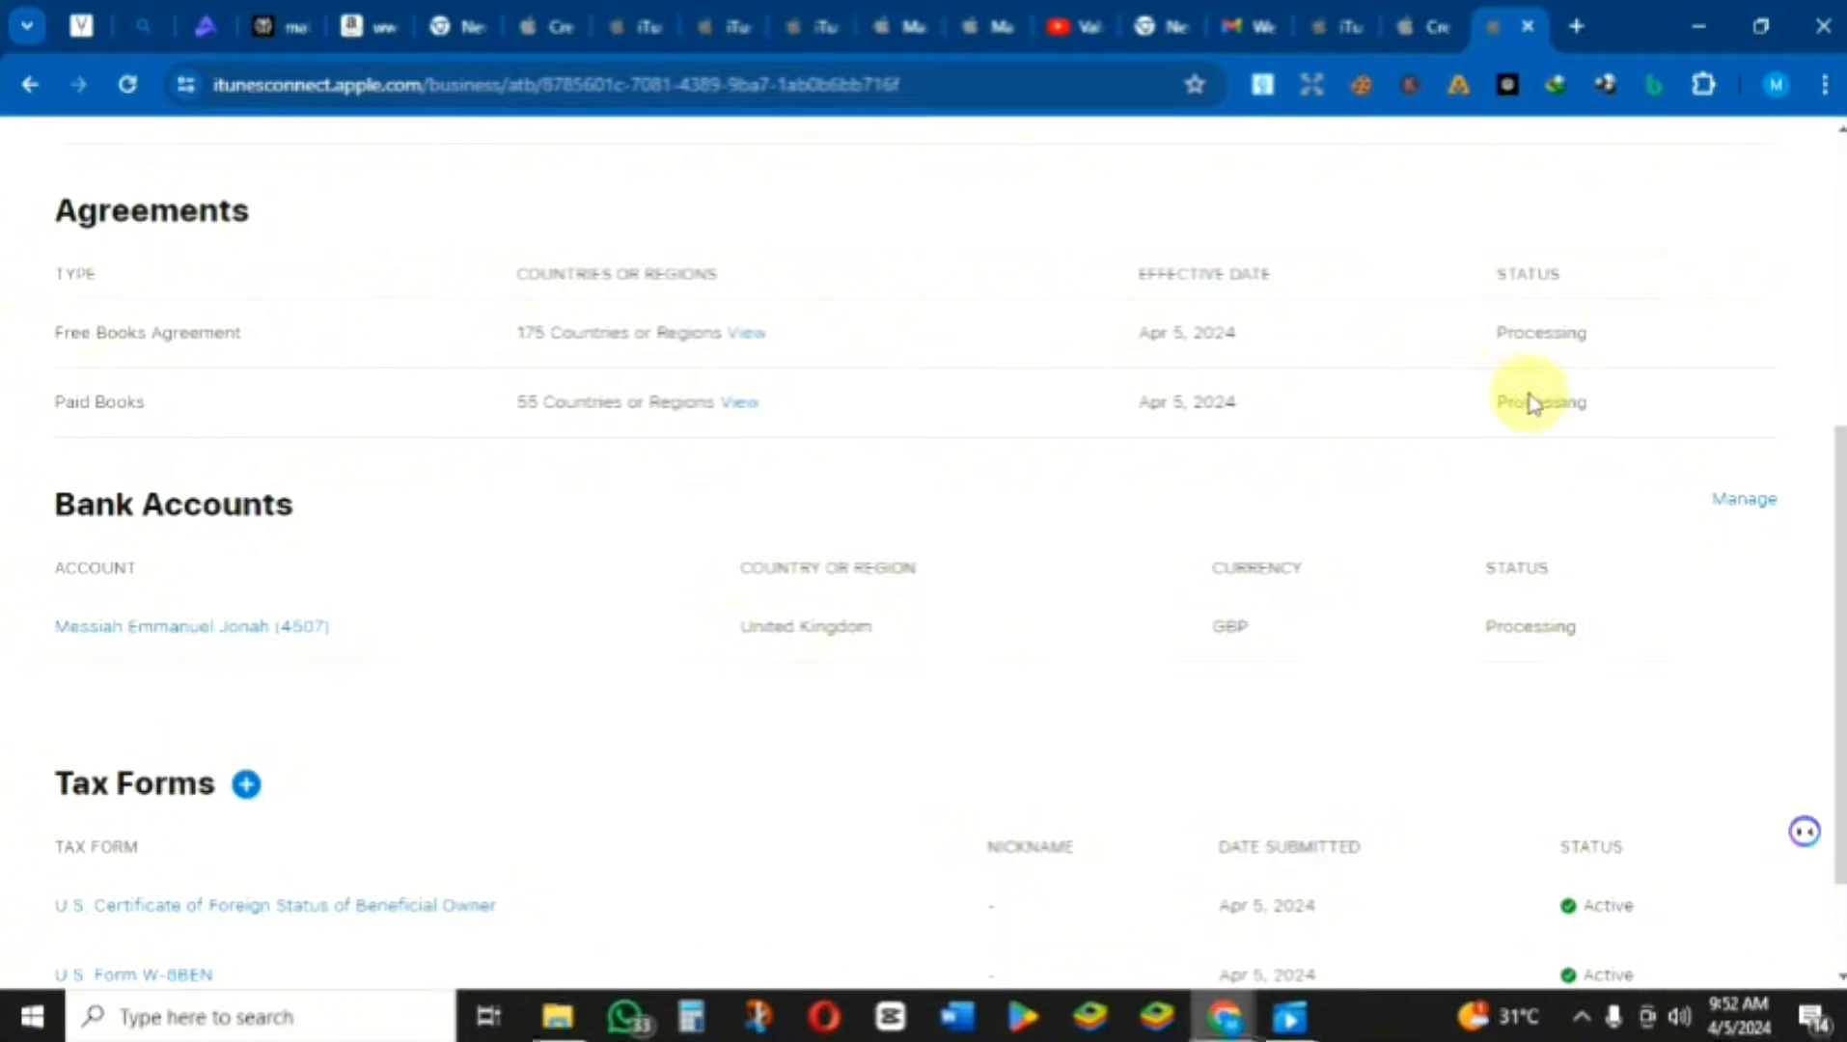
scroll(1368, 433, "up", 3)
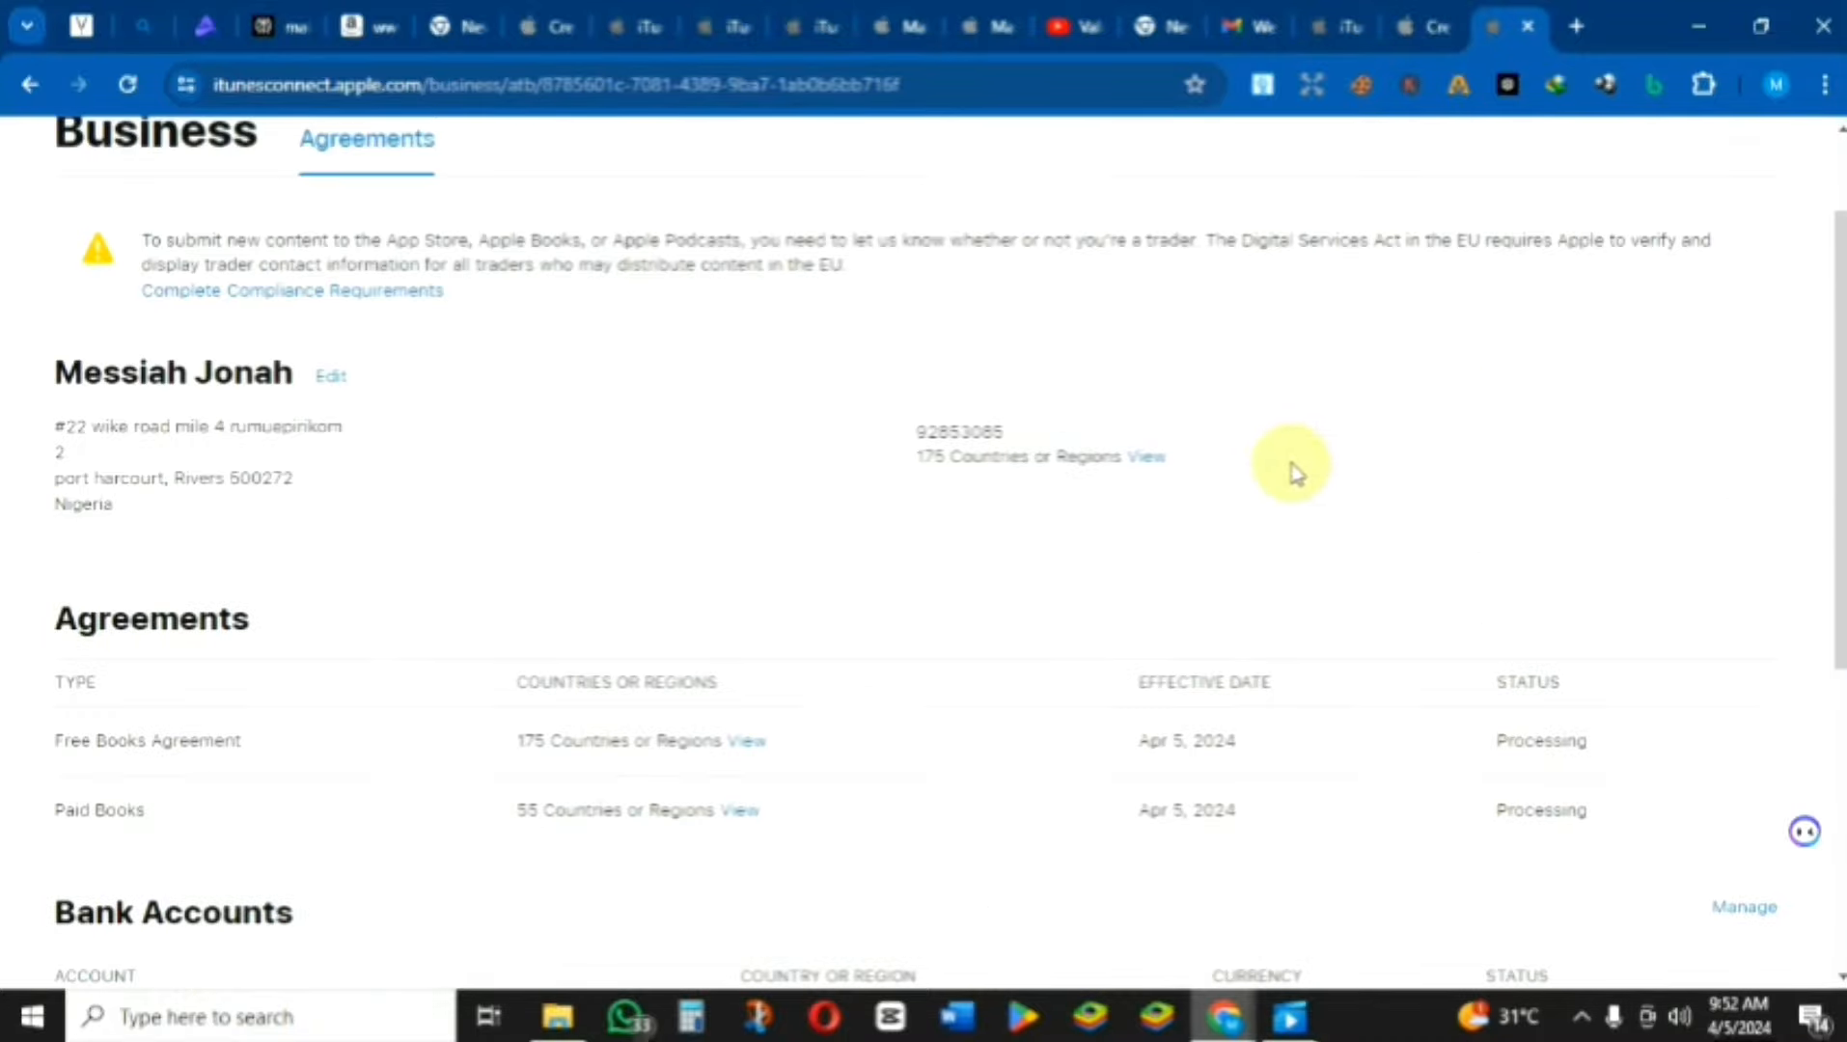
scroll(1471, 557, "down", 5)
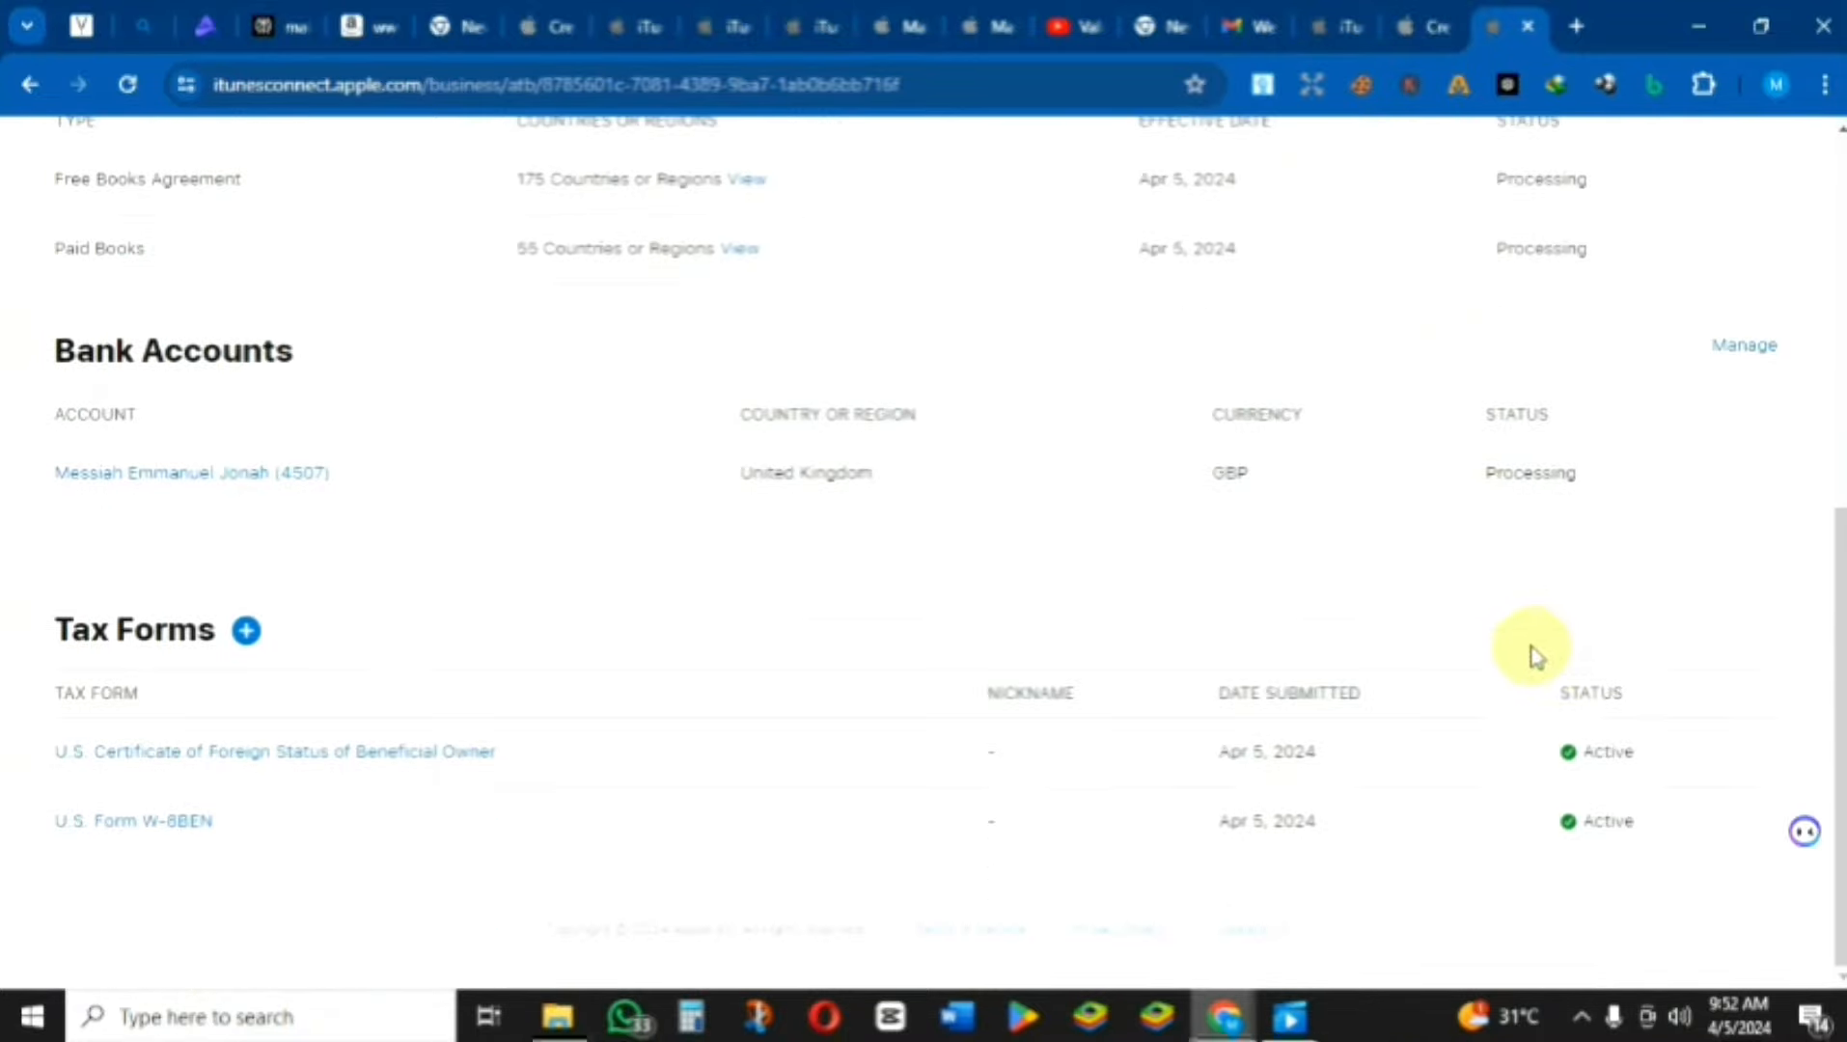
scroll(1525, 415, "up", 7)
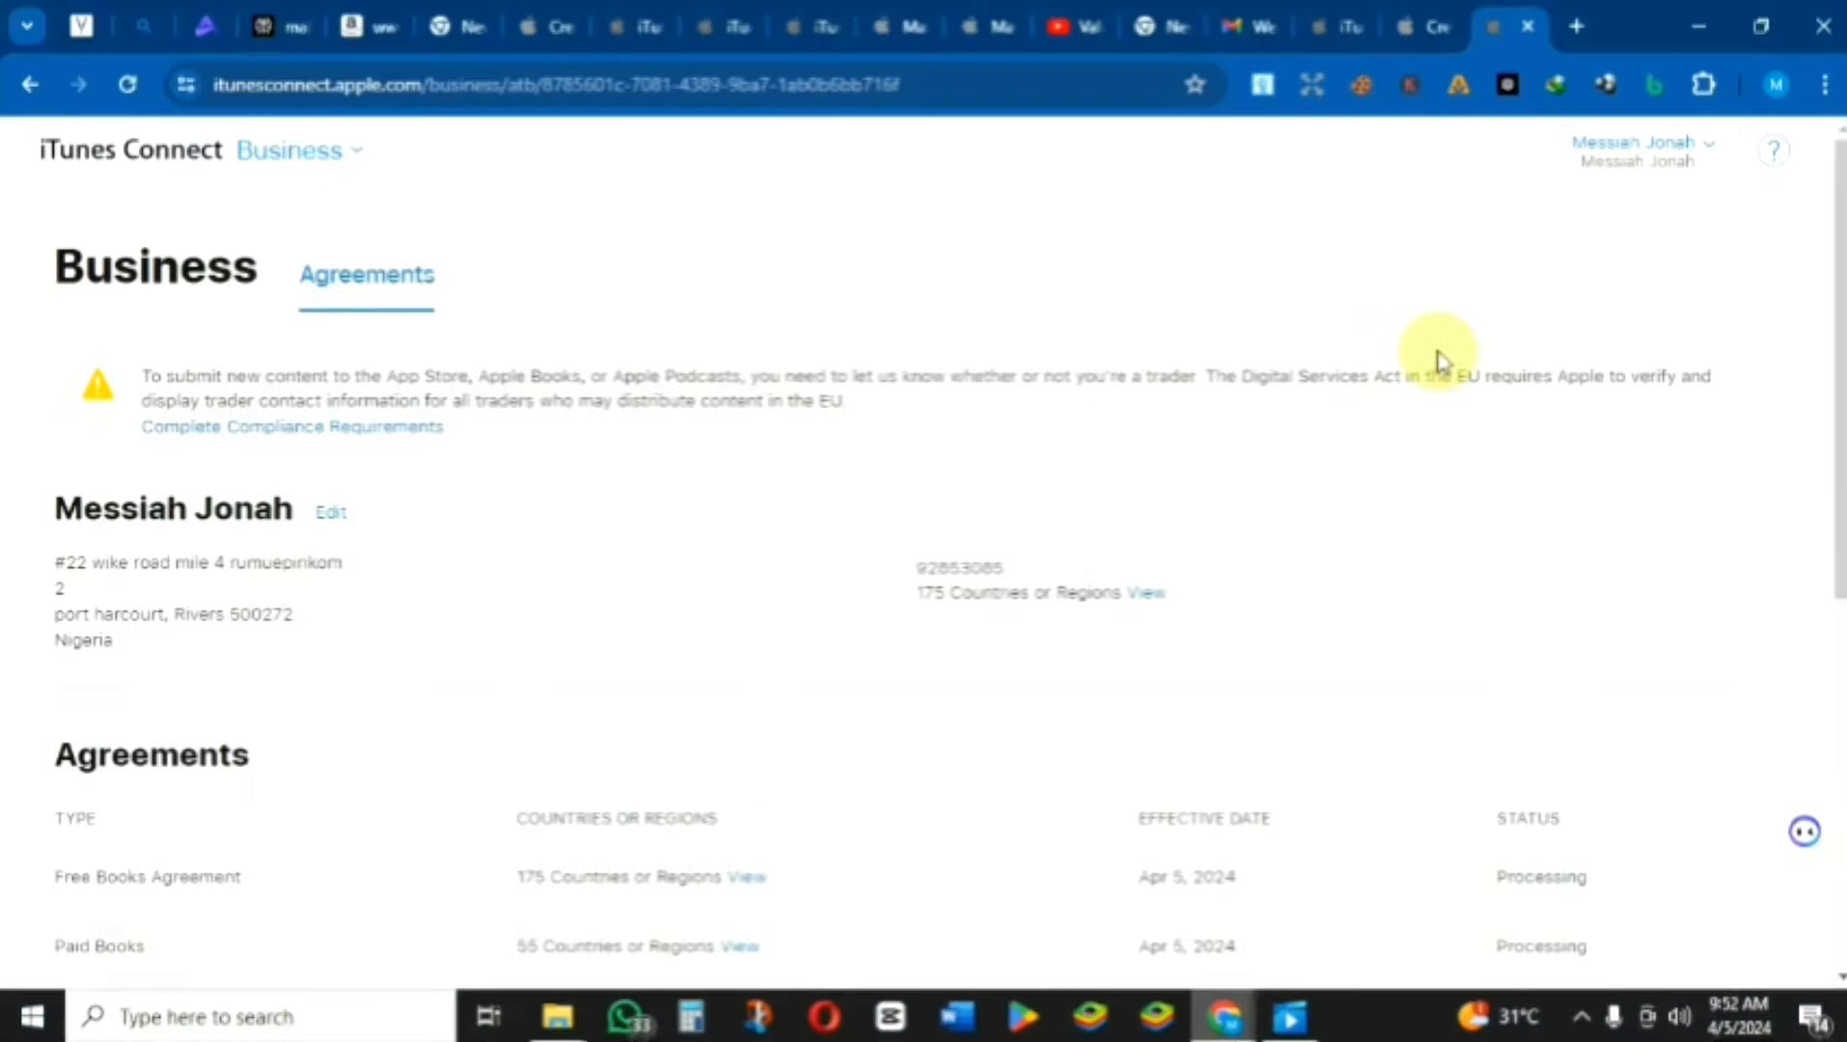
Scroll through the apple books 1.jpg screenshot in Windows Photos
scroll(1437, 359, "down", 7)
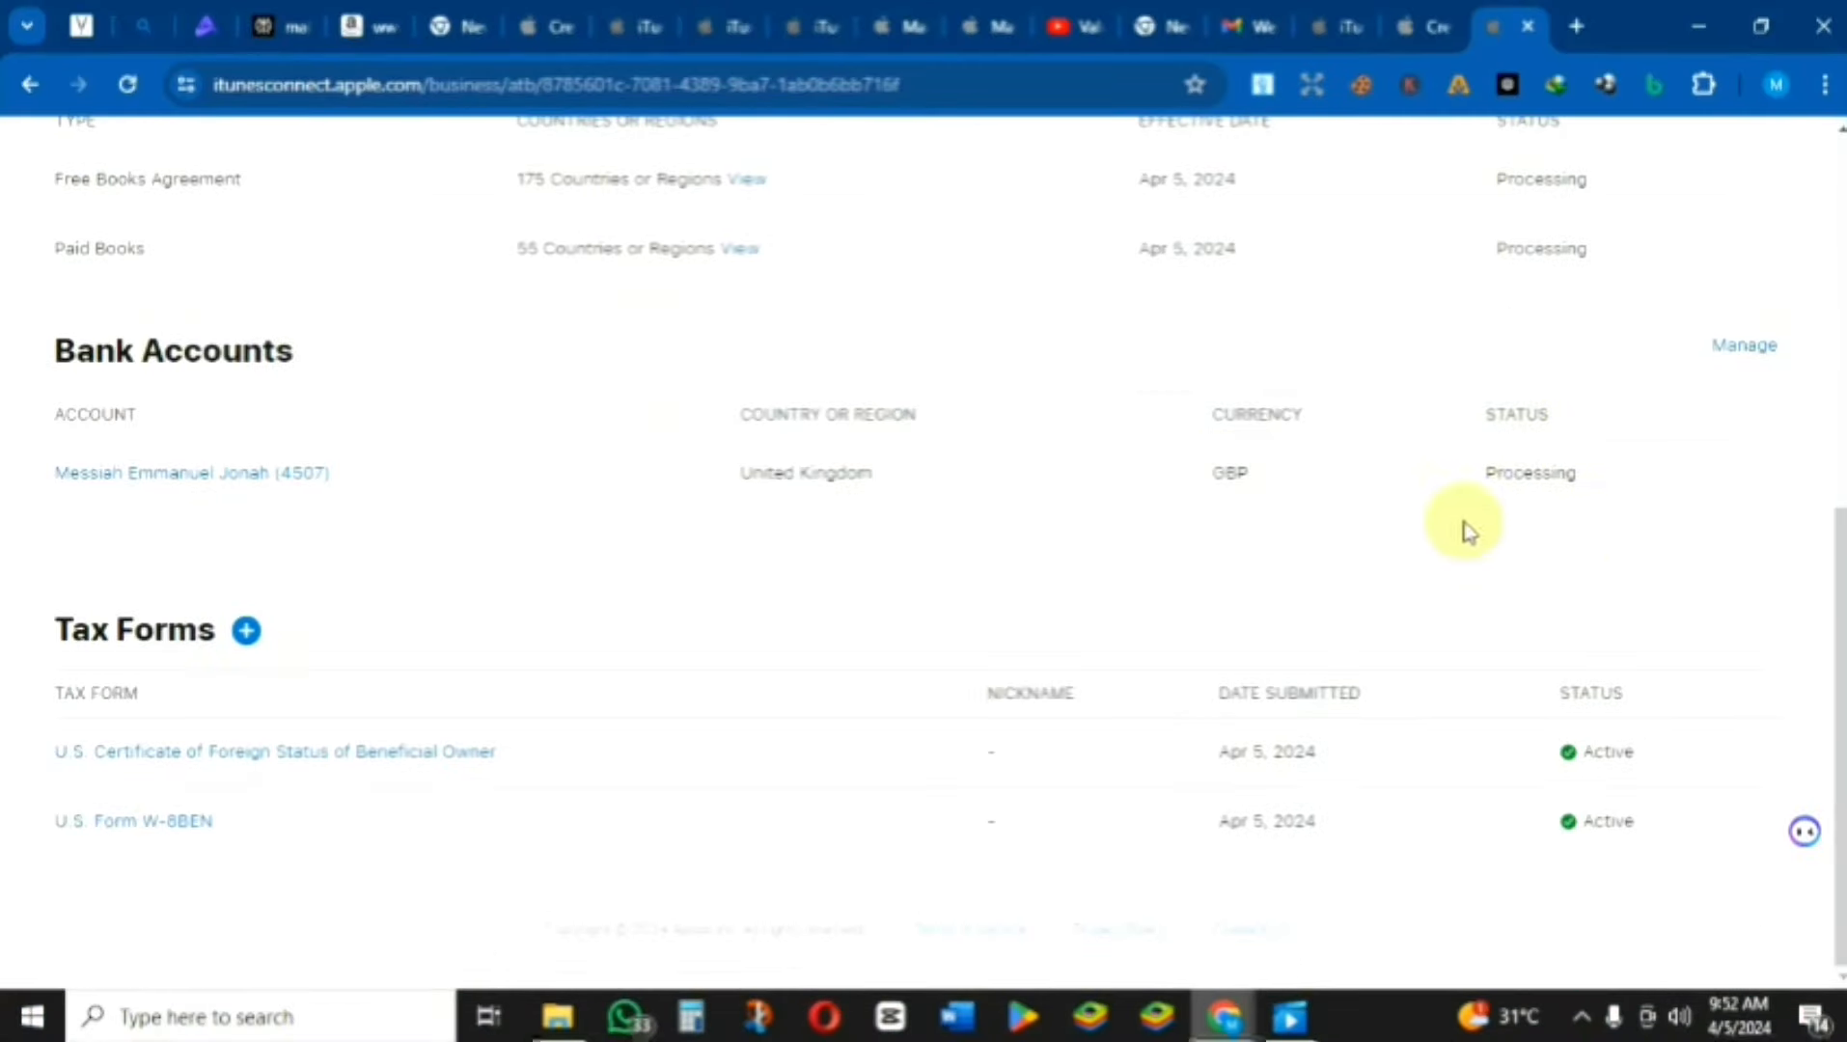
Reload the Business page so the Digital Services Act Compliance completed banner appears
scroll(917, 468, "up", 4)
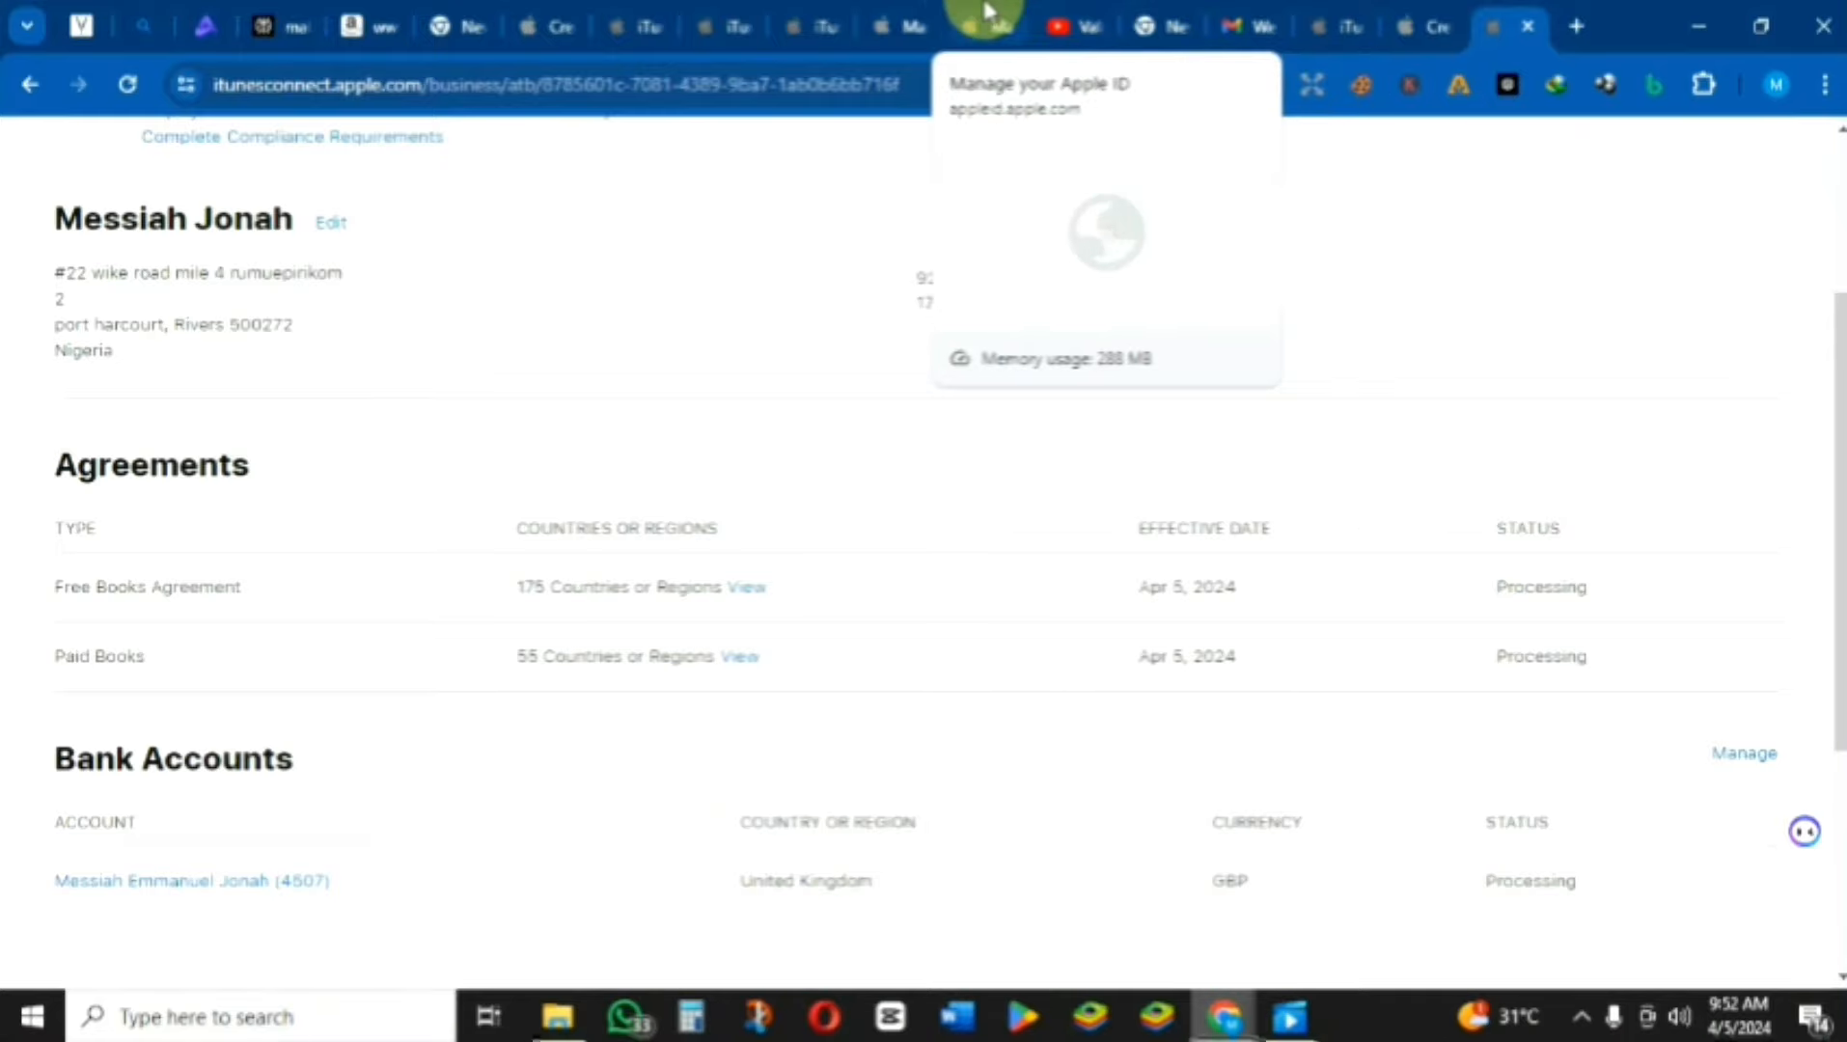
left_click(1085, 14)
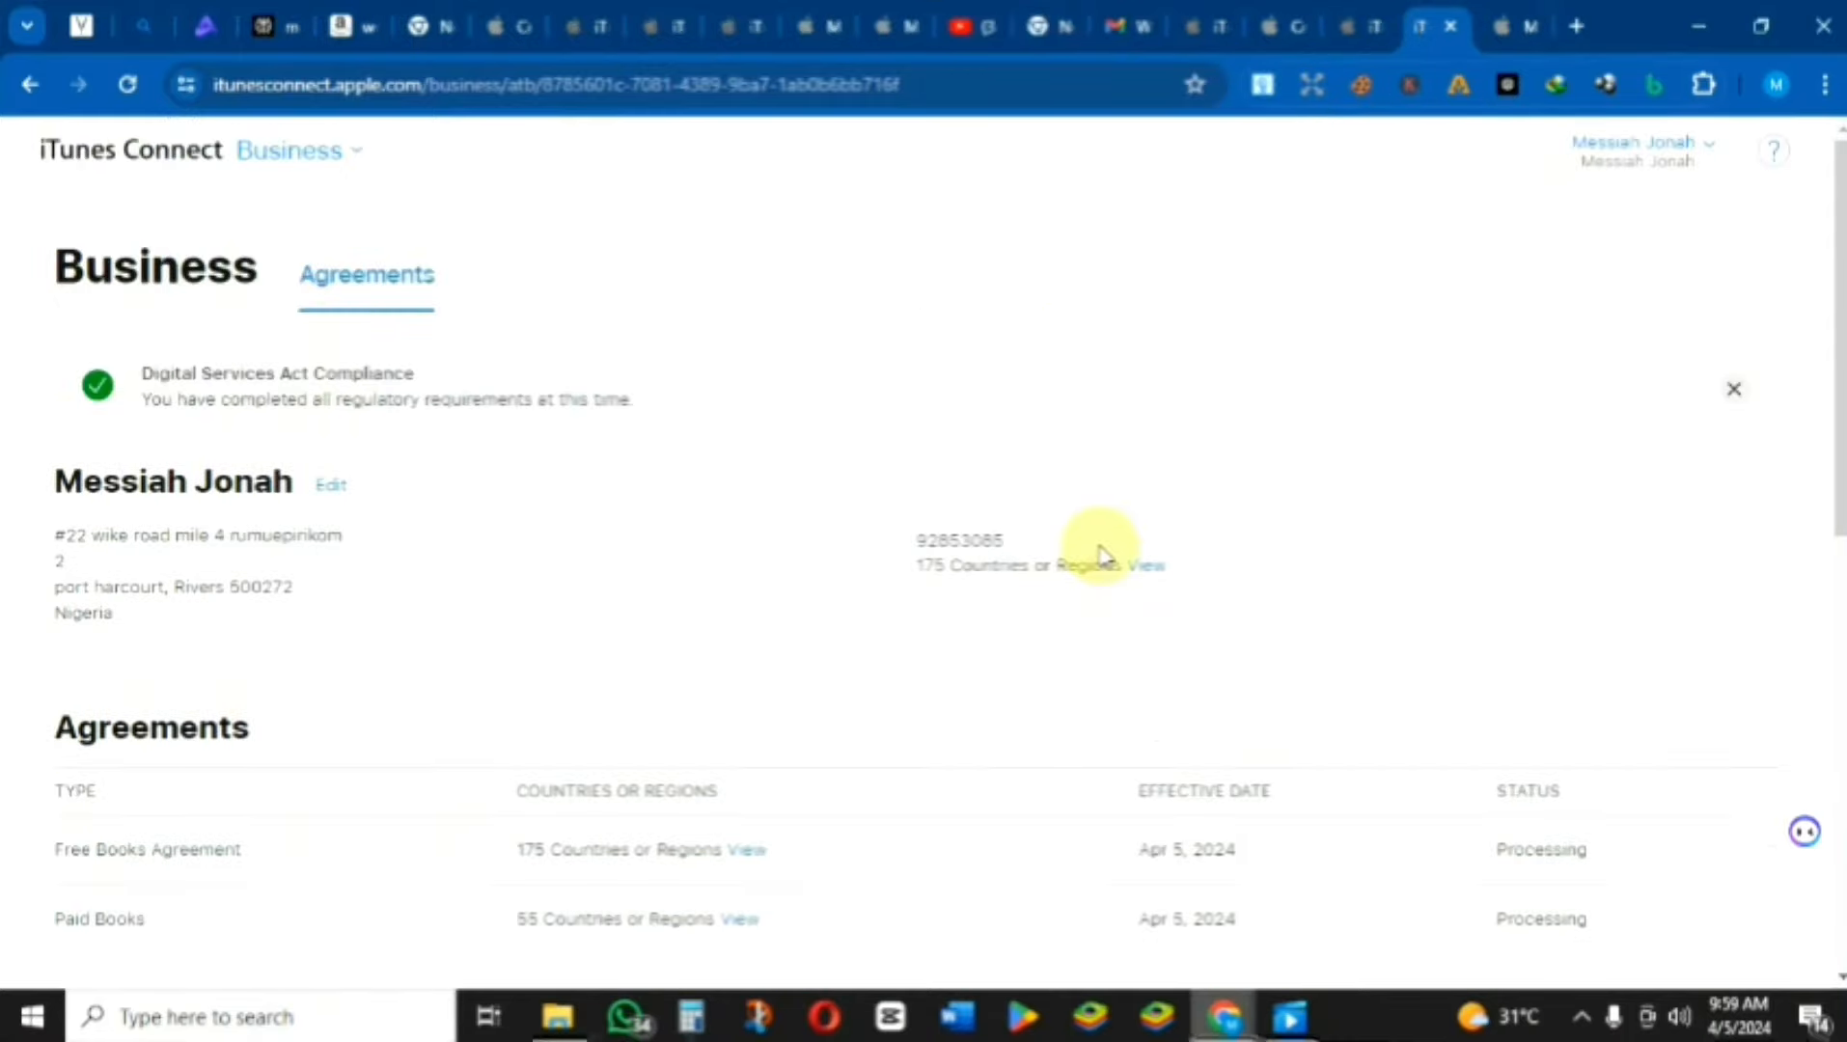